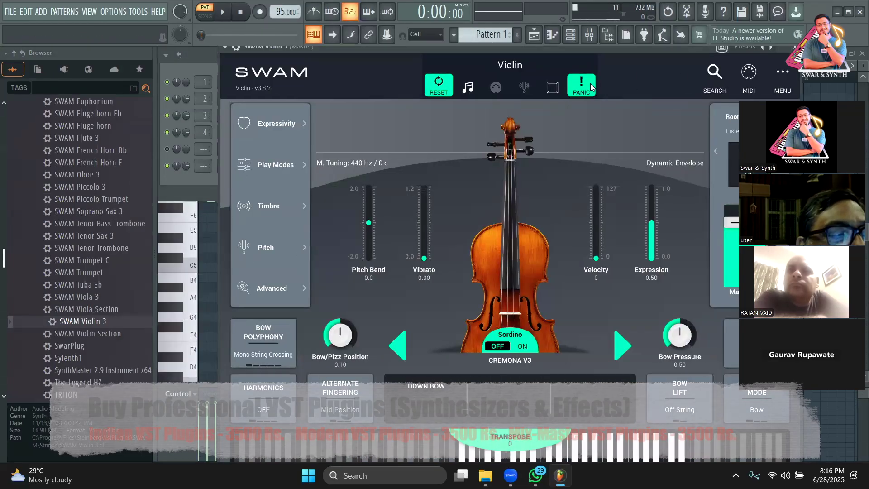
- Play Pattern 1 and bring up the SWAM Violin 3 notes in the piano roll to follow the melody
click(234, 15)
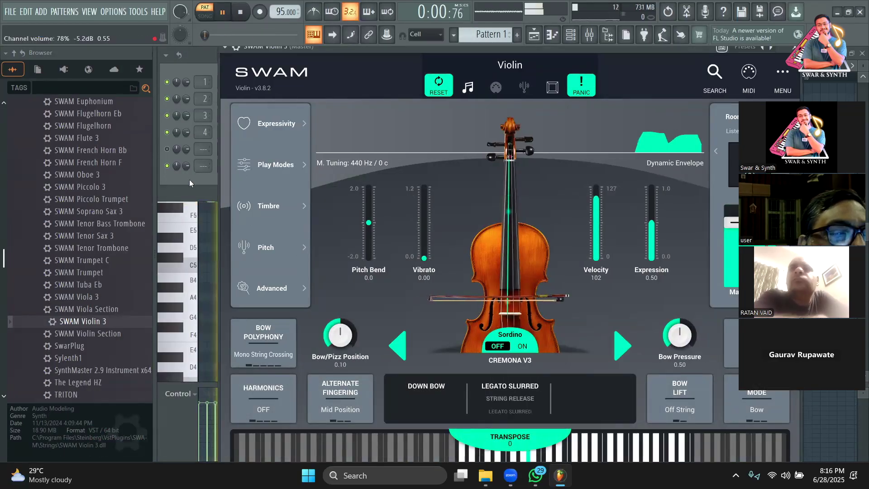
click(189, 179)
click(314, 172)
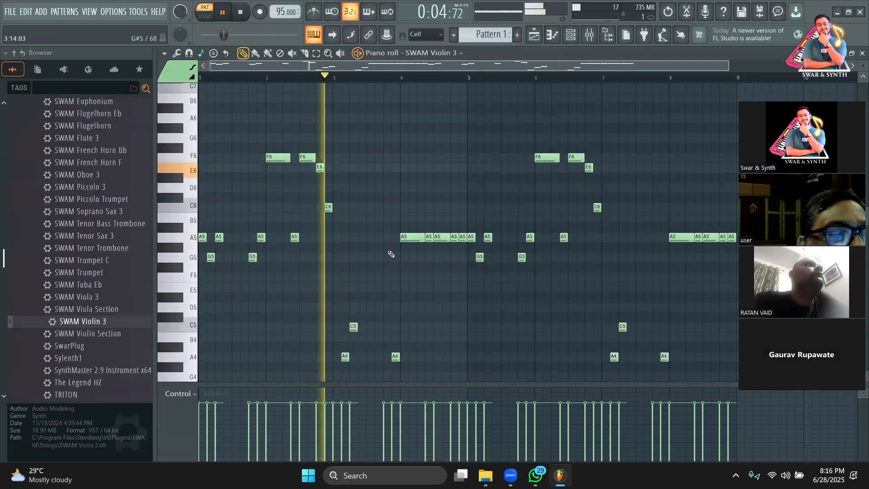
scroll(393, 253, down, 2)
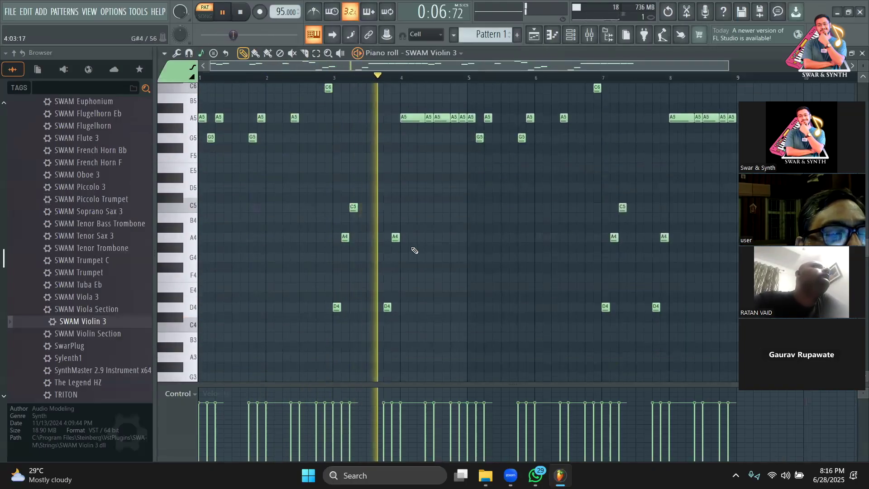
scroll(414, 248, up, 1)
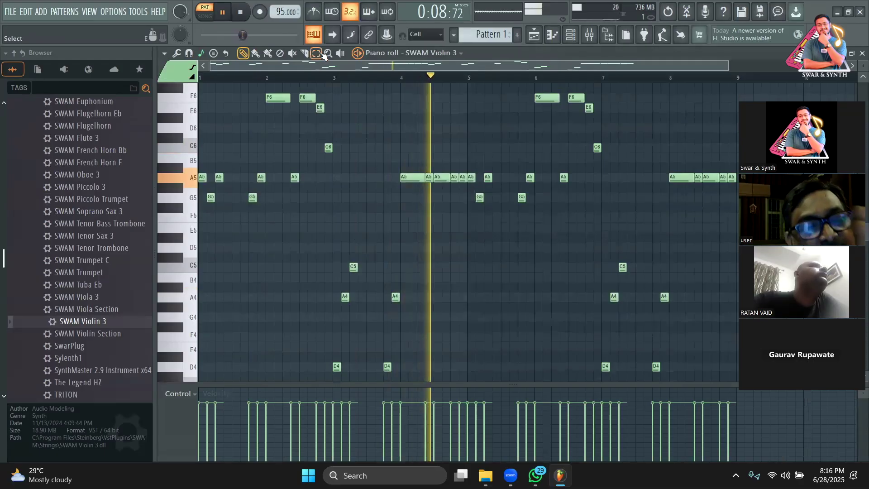
- Move the two D4 notes in bar 3 up to F#5 and one position later in time, then clear the selection
drag(404, 380, 289, 372)
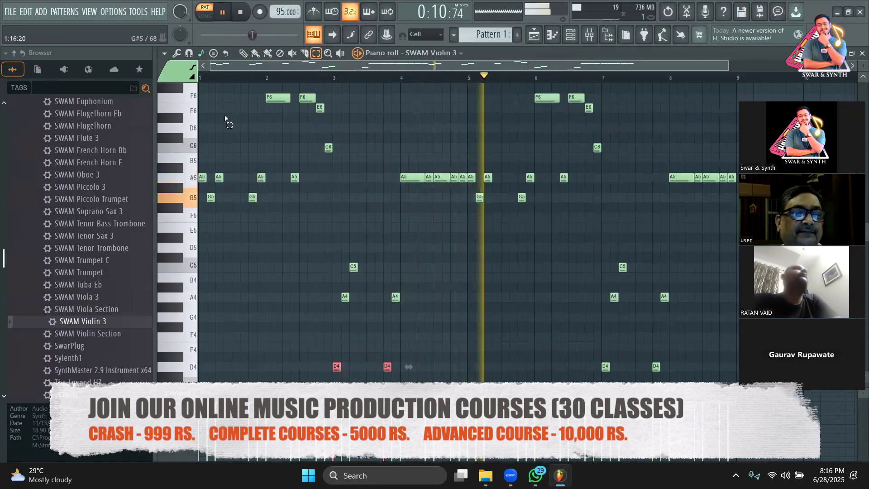
key(space)
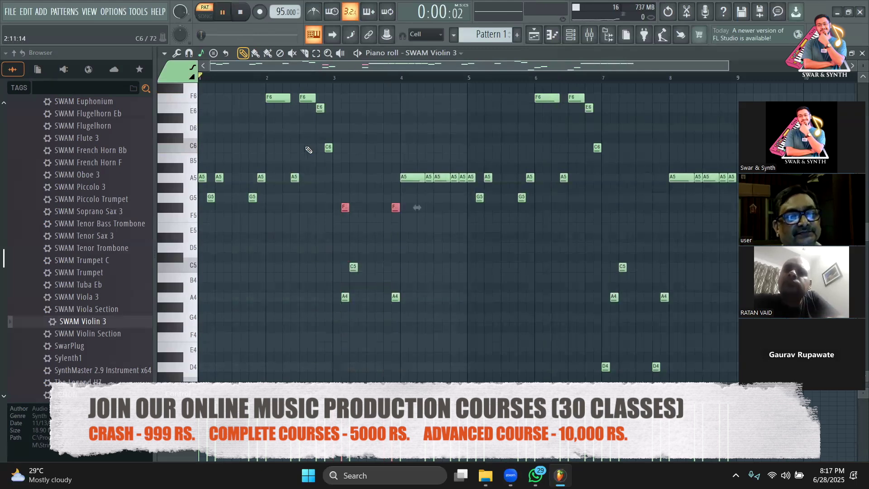
drag(415, 311, 333, 272)
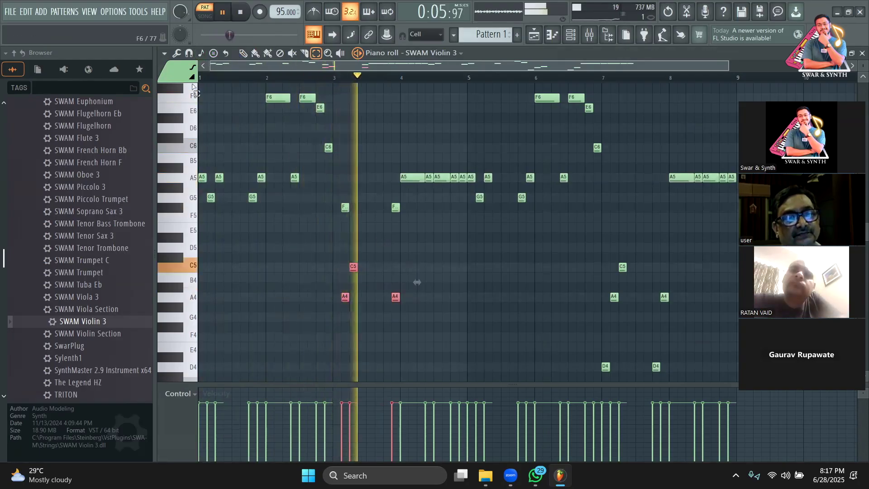
click(460, 235)
key(p)
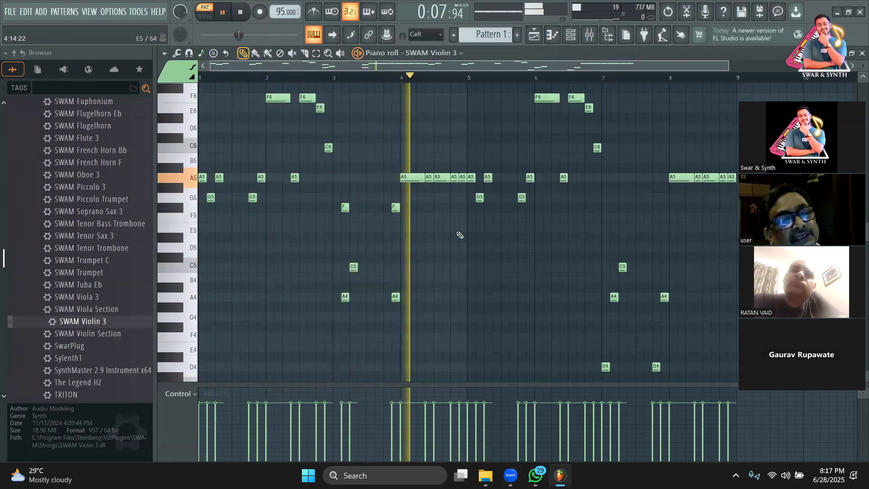
- Rework bar 3 with two A5 notes and a C6 note, removing its low C5 and A4 notes
click(360, 177)
key(space)
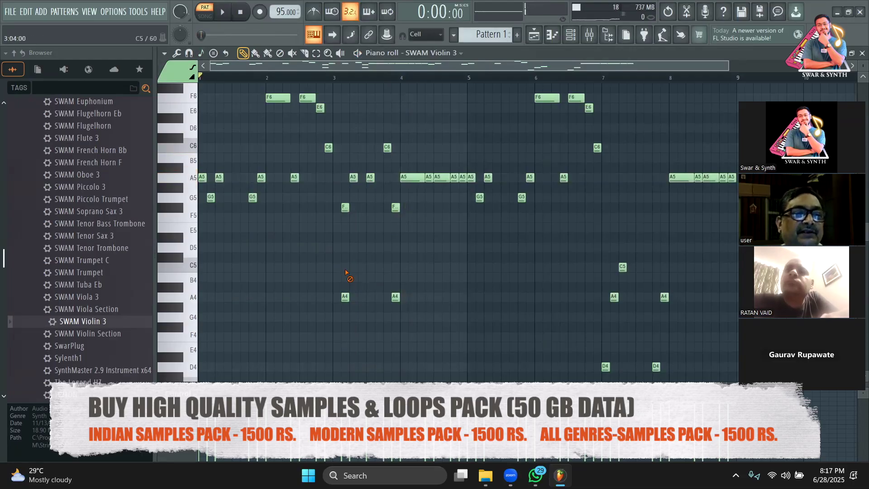
scroll(249, 167, up, 3)
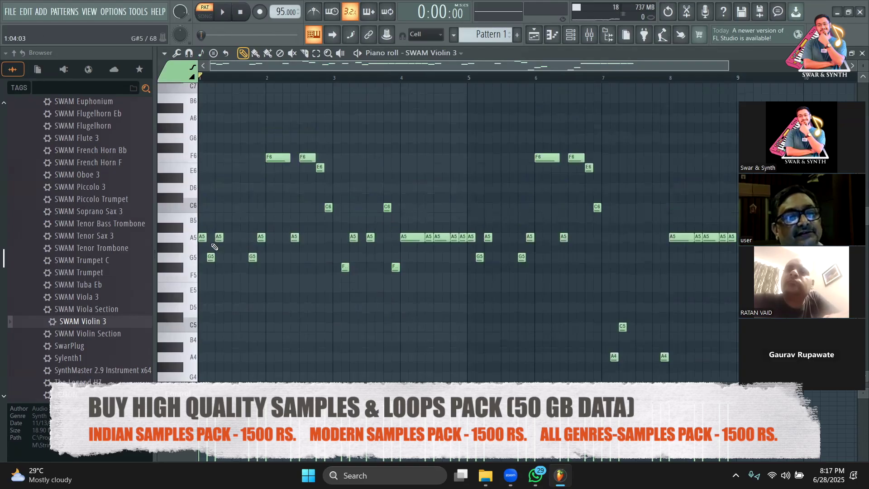
- Lengthen the second A5 note in bar 1 up to the following G5 note and play back the pattern
drag(223, 240, 246, 241)
key(space)
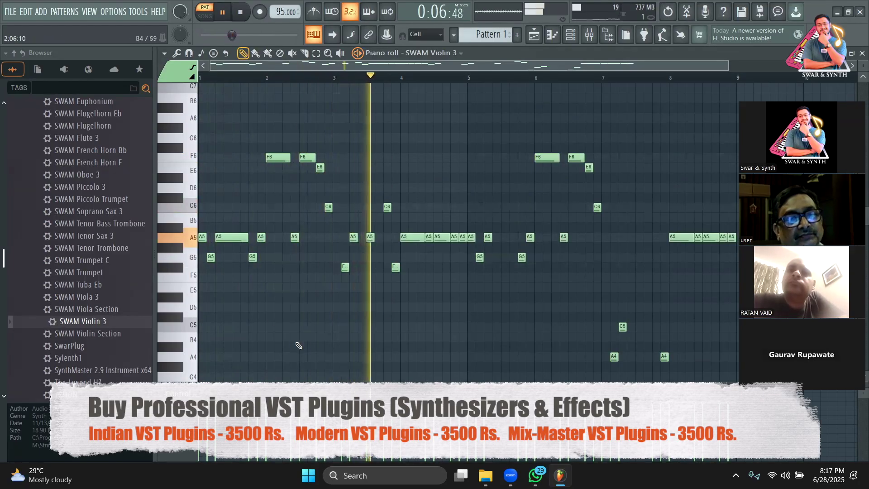
key(space)
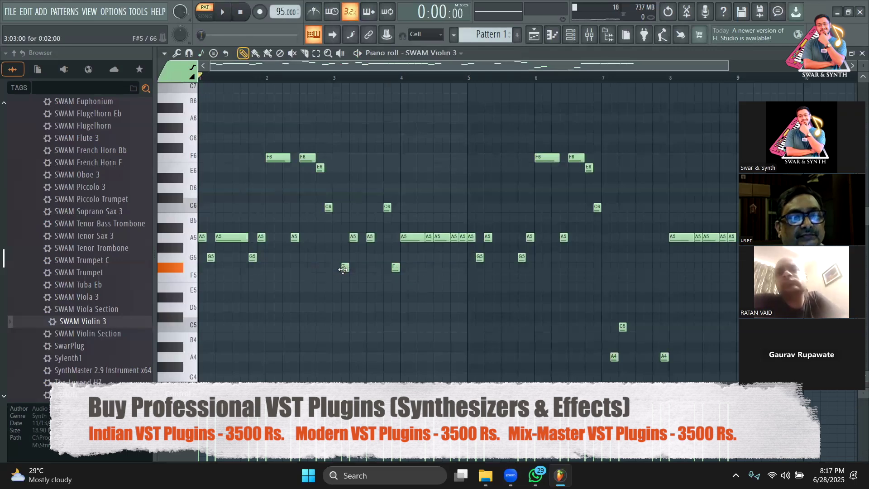
- Move both F#5 notes in bar 3 to G5, lengthen the first one, and play the pattern to check them
drag(341, 257, 349, 258)
key(space)
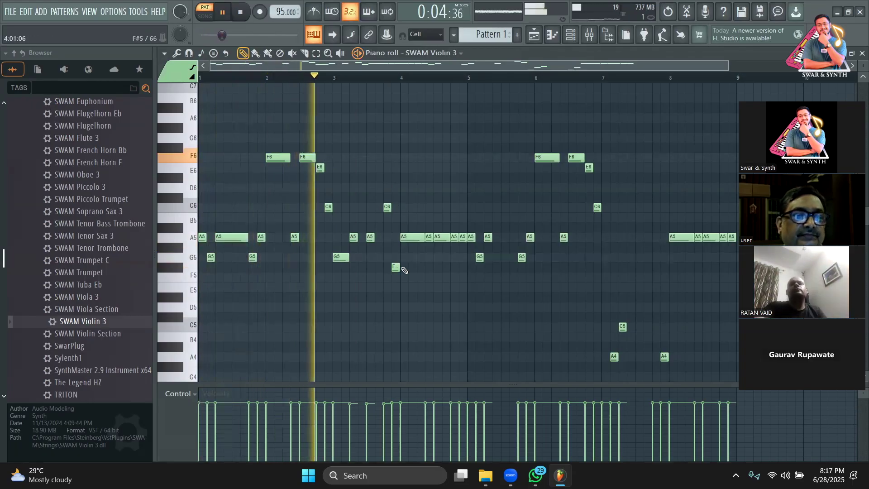
drag(397, 268, 394, 257)
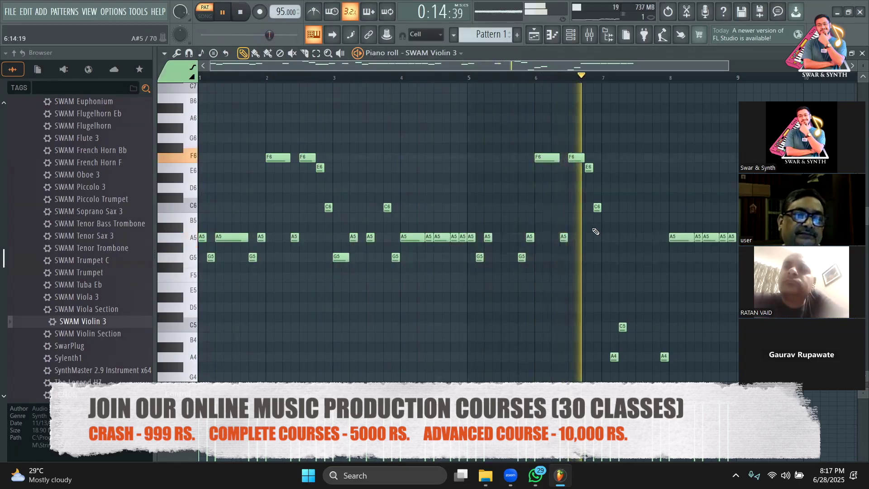
- Replace the SWAM Violin 3 notes with an 8-bar melody from Unison MIDI Wizard and play the pattern
click(572, 36)
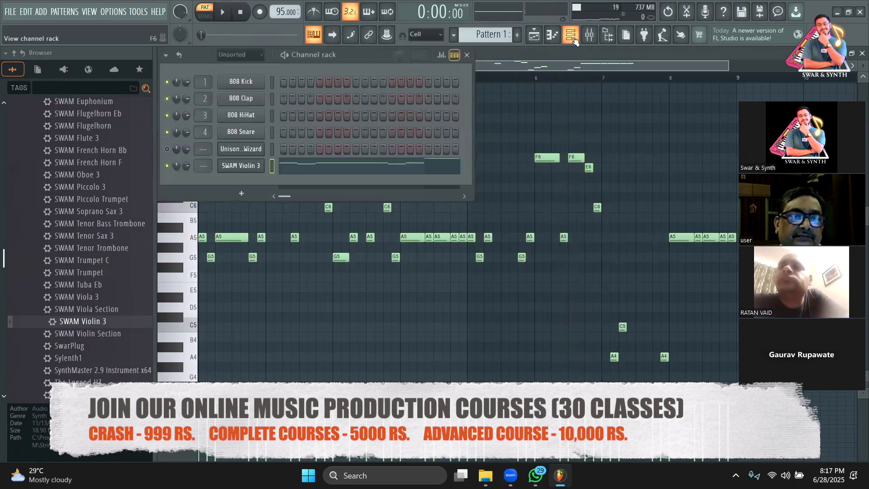
click(250, 153)
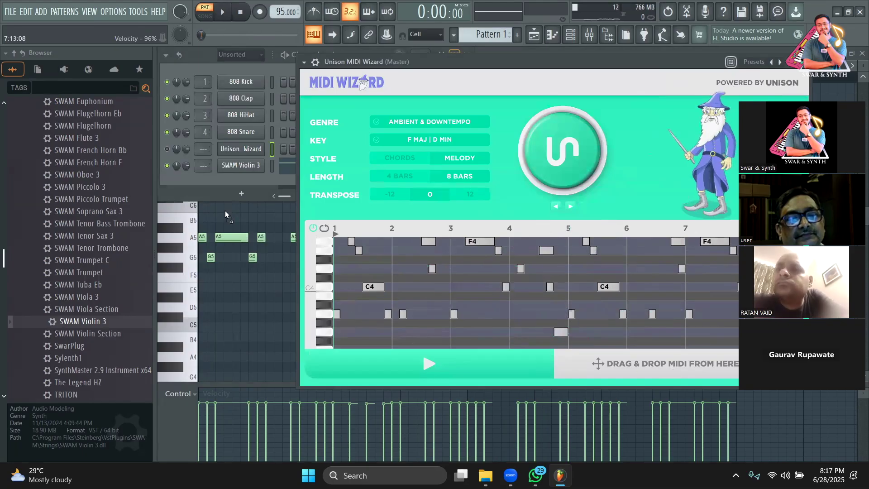
click(232, 165)
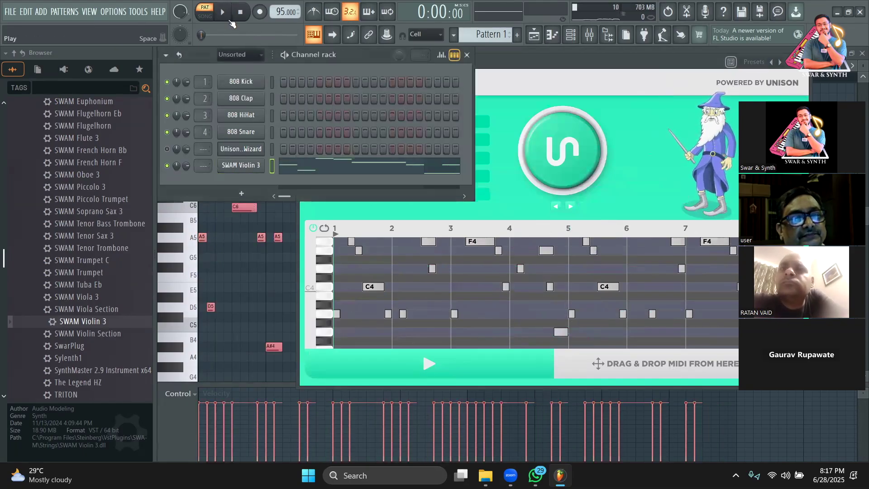
click(230, 19)
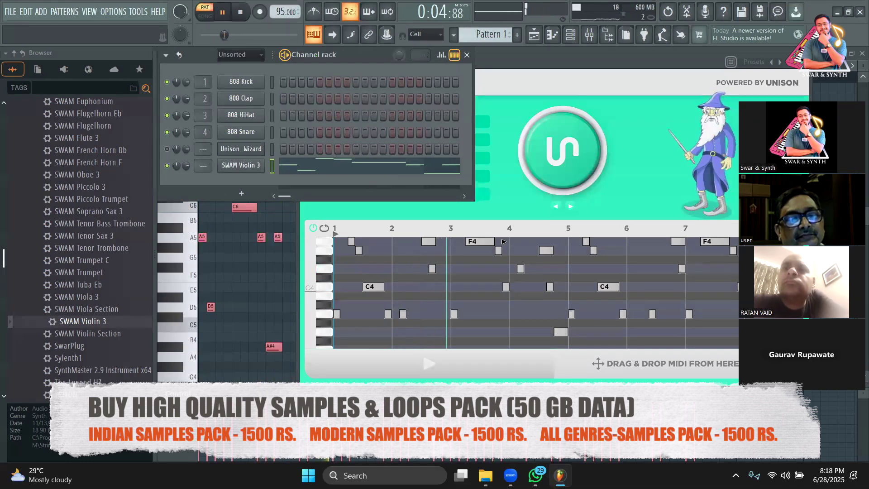
- Generate another melody in Unison MIDI Wizard, load it onto the SWAM Violin 3 channel, and play the pattern
drag(641, 367, 406, 272)
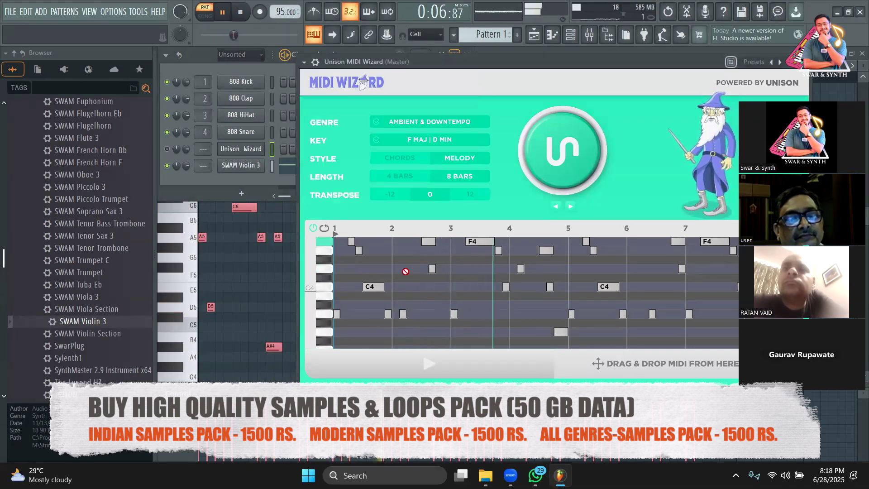
drag(382, 214, 581, 164)
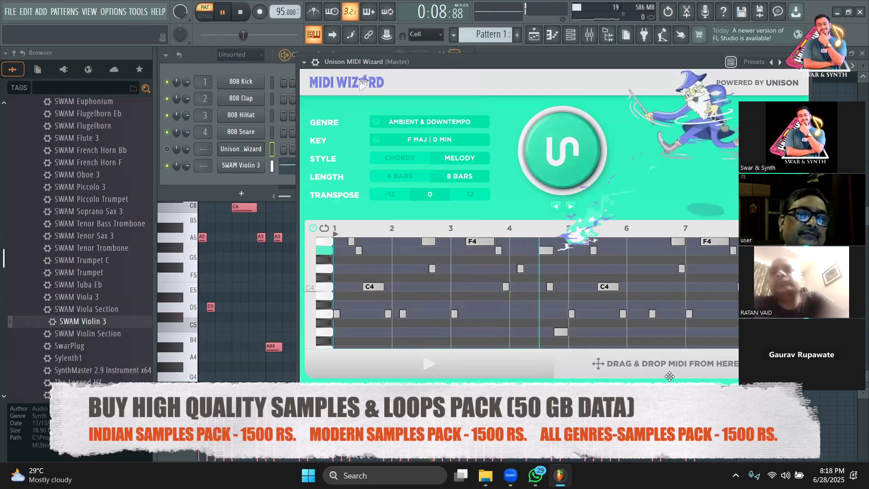
drag(616, 364, 239, 166)
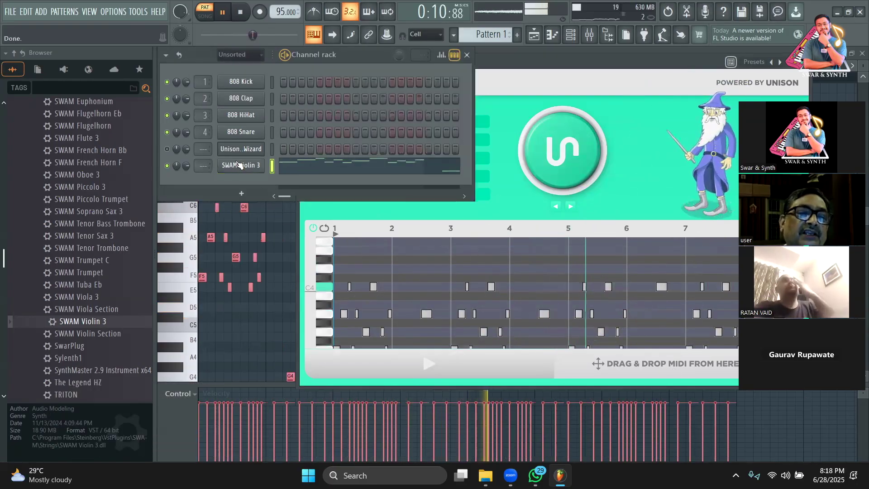
click(247, 15)
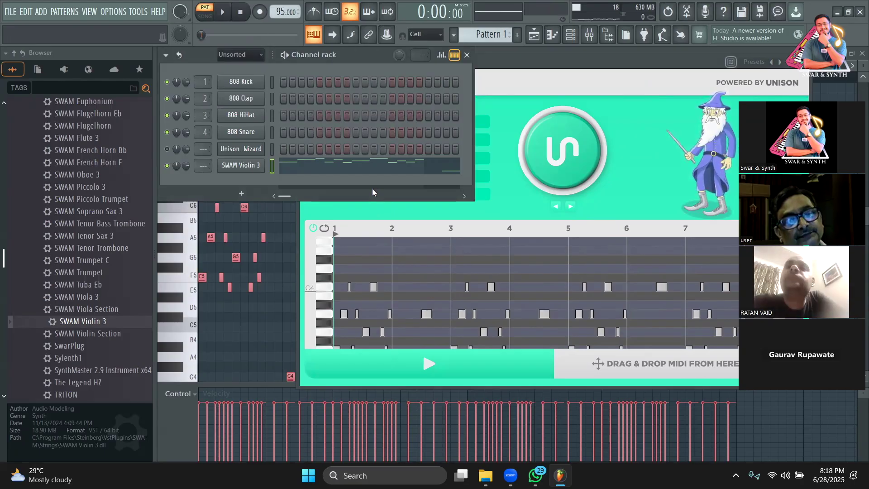
key(space)
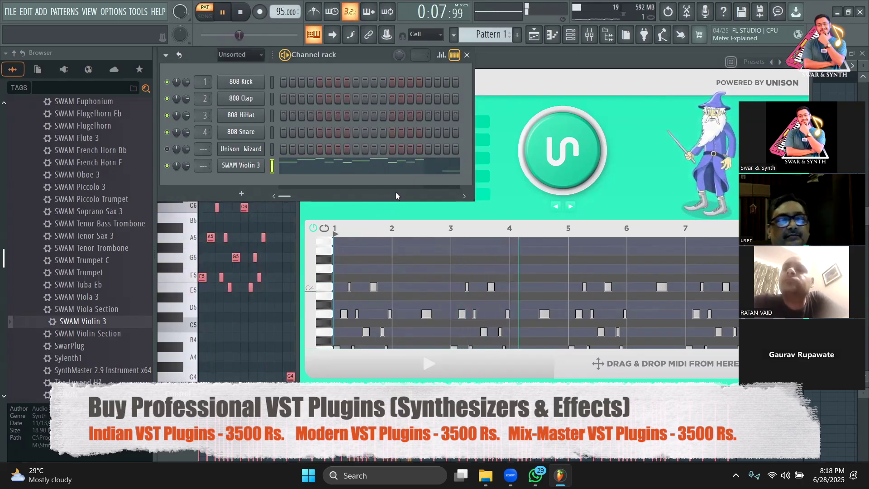
key(space)
- Generate a fresh 8-bar F major / D minor melody in MIDI Wizard, put it on SWAM Violin 3, and start playback
click(548, 140)
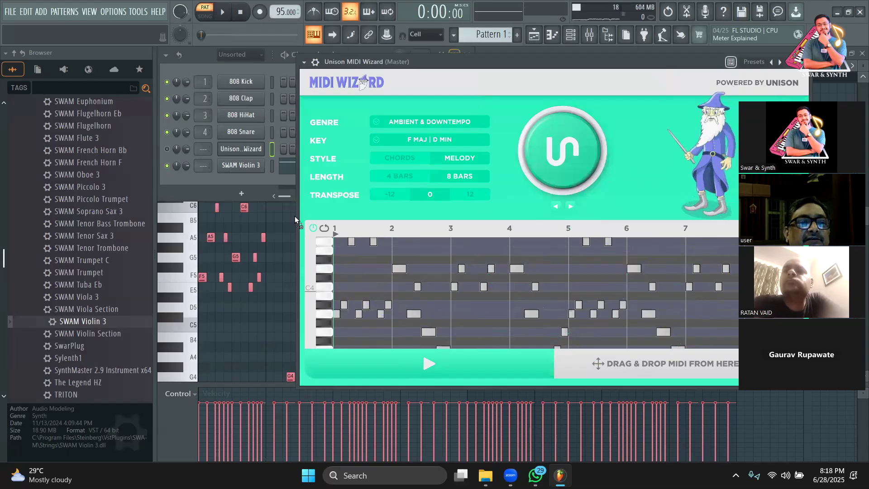
drag(247, 167, 248, 166)
key(space)
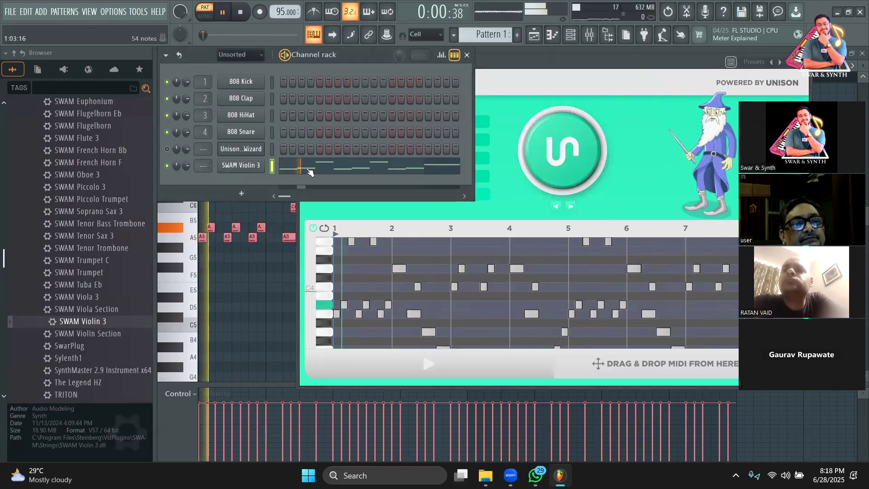
- Open the new SWAM Violin 3 melody in the piano roll and listen to it through all eight bars
click(333, 167)
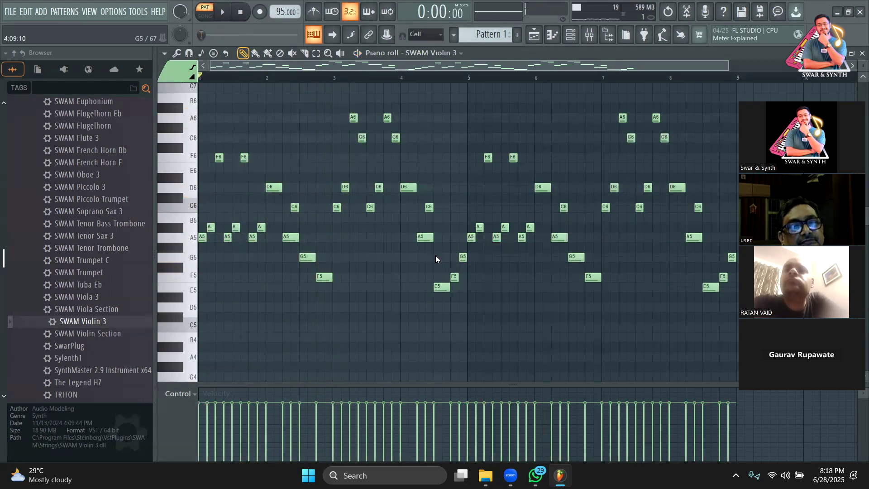
key(space)
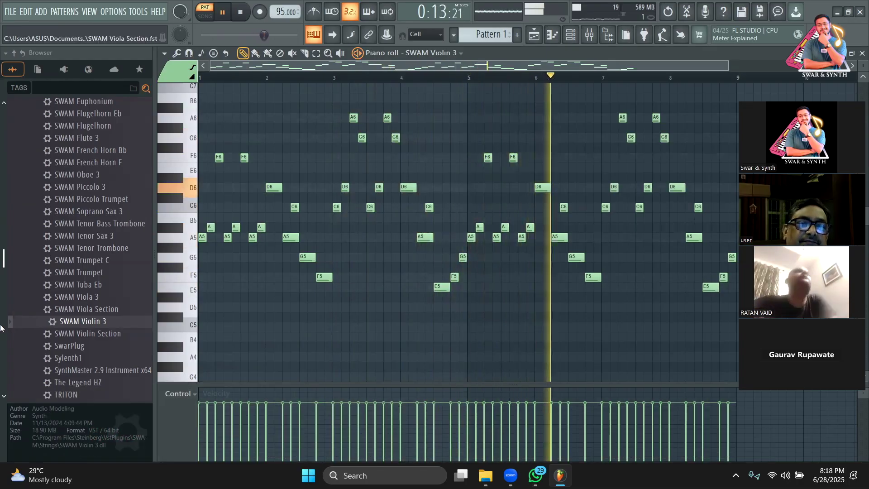
scroll(340, 295, up, 3)
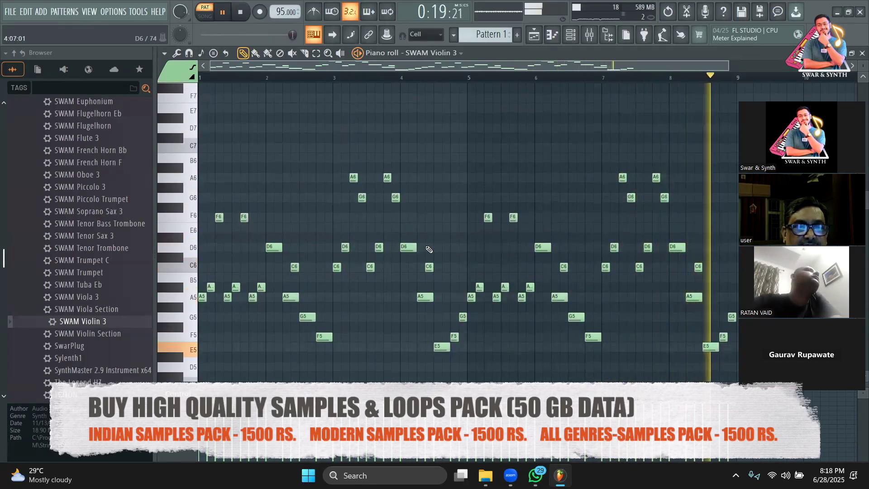
key(space)
- Bring Unison MIDI Wizard back up and look through its available genres and keys, leaving both settings as they are
click(572, 36)
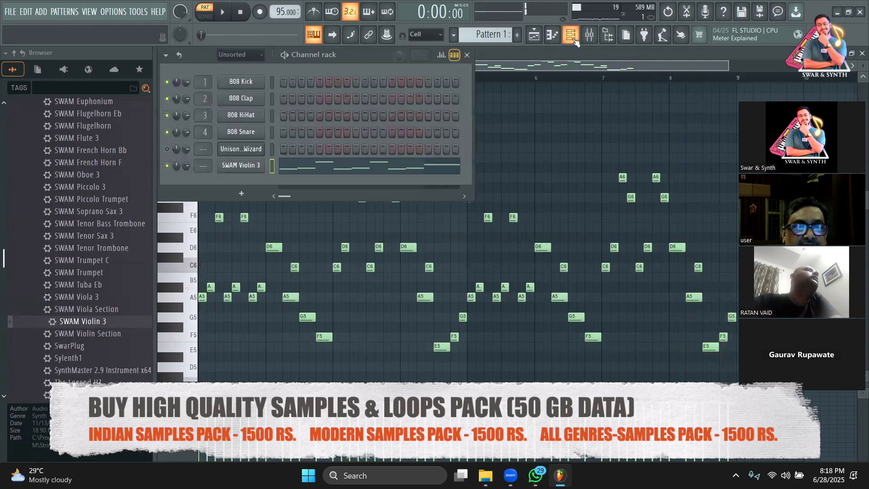
click(251, 165)
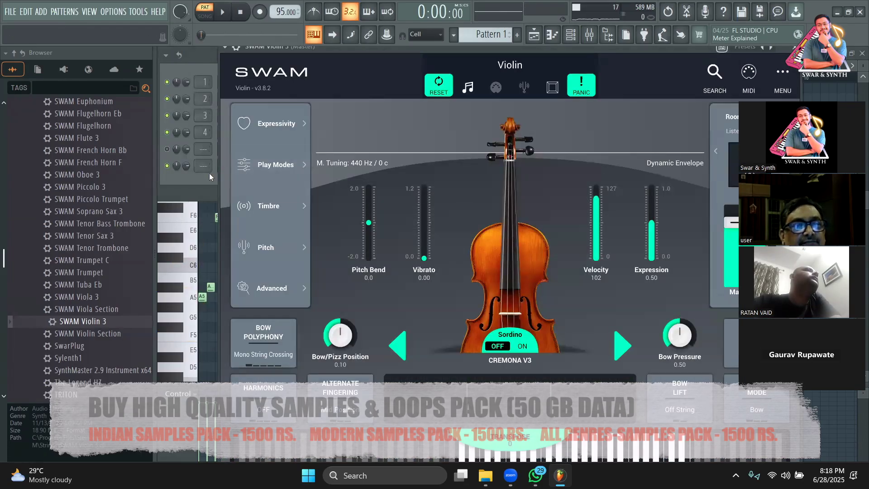
click(243, 154)
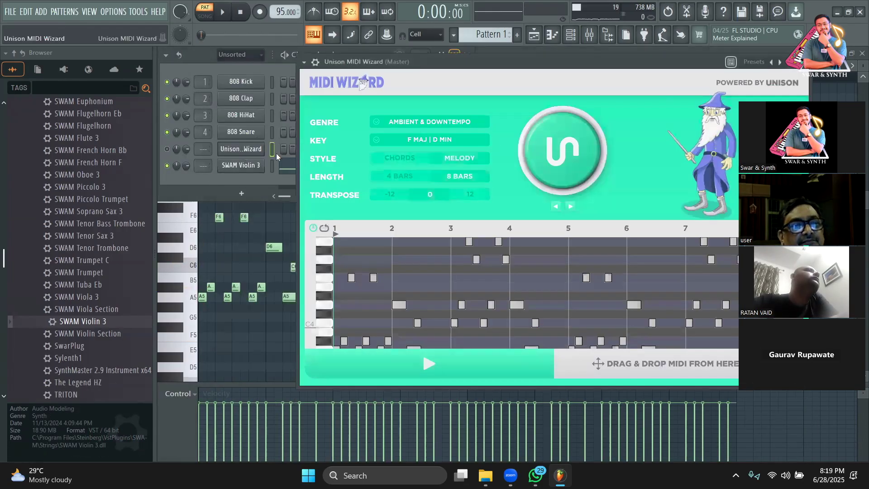
click(448, 123)
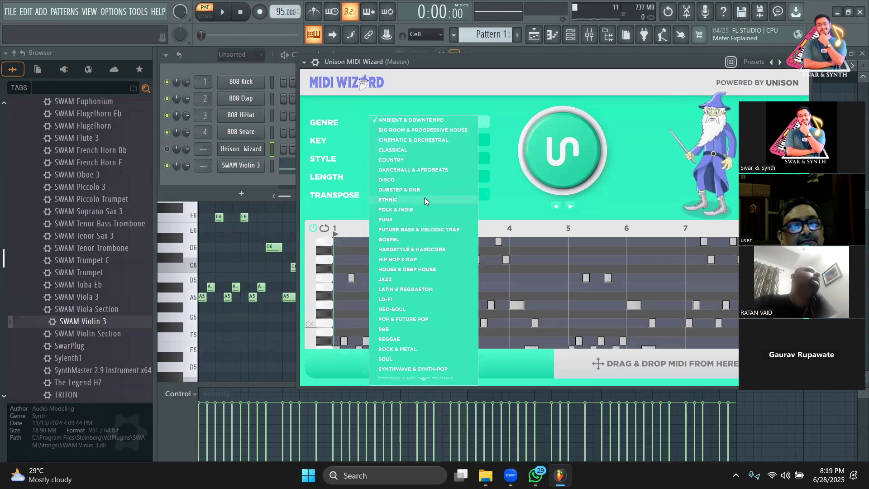
scroll(403, 195, down, 2)
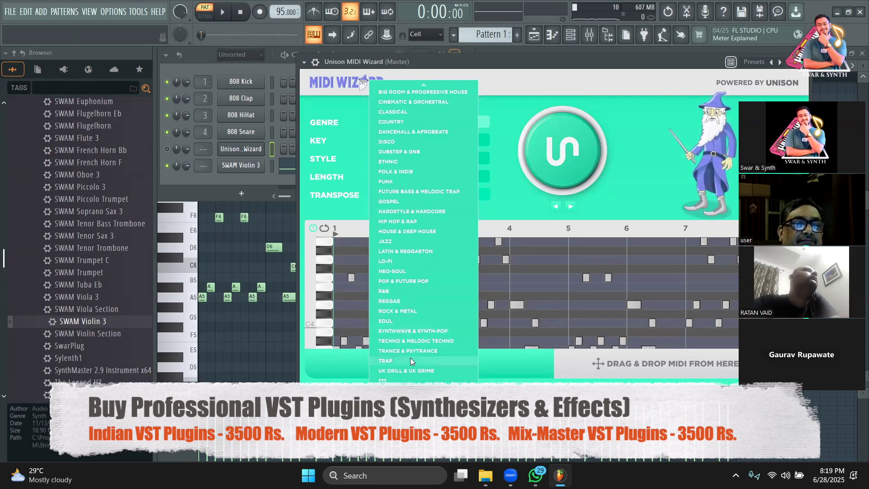
click(549, 200)
click(434, 138)
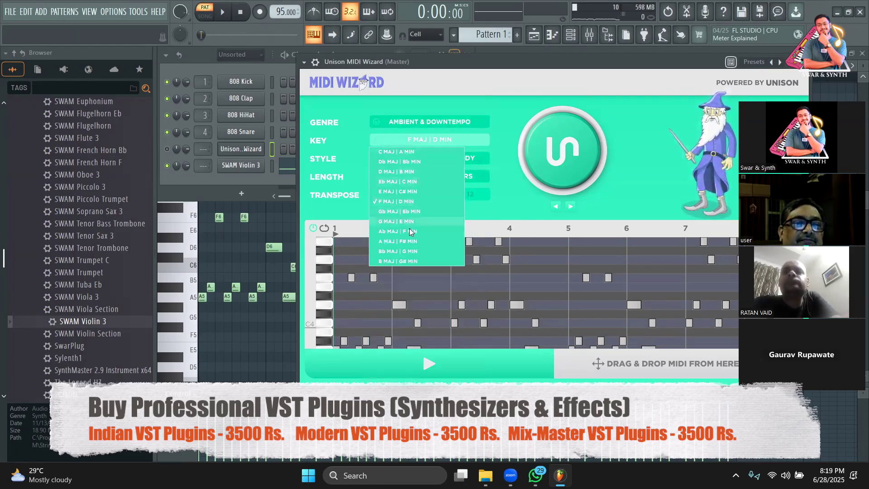
click(513, 182)
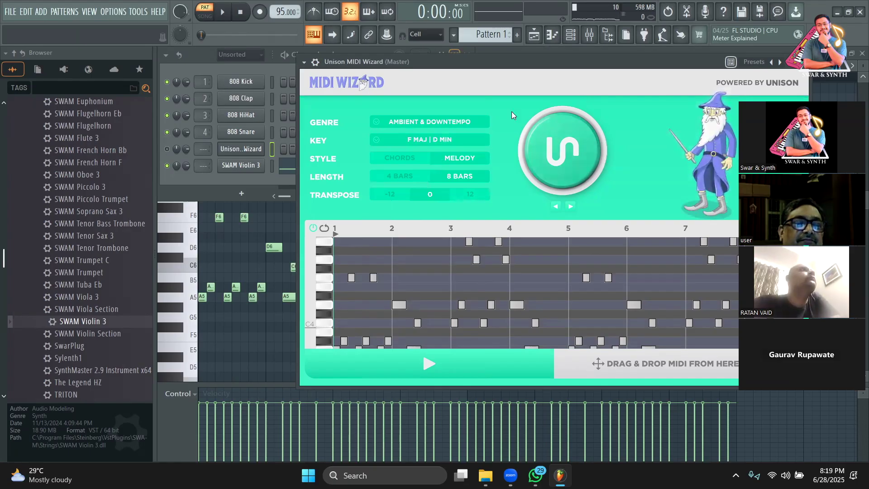
- Open the SWAM Violin 3 melody in the piano roll, transpose all its notes up two semitones, and play it
click(285, 185)
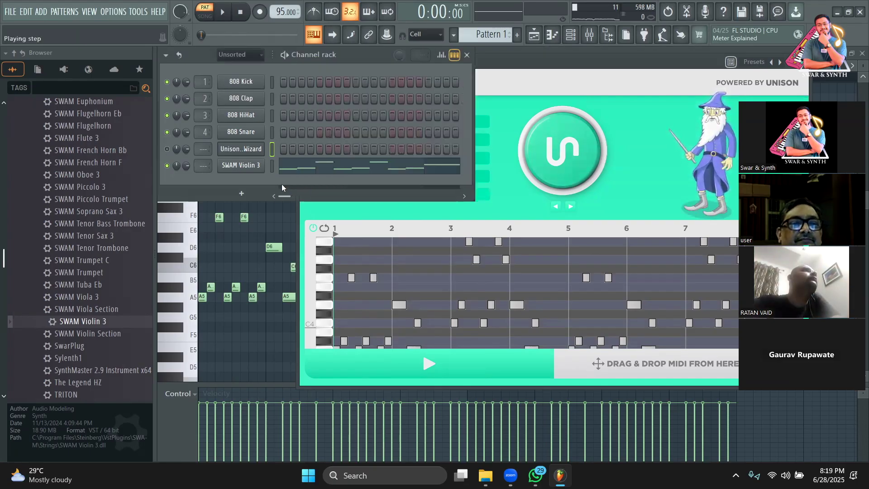
click(299, 171)
click(299, 172)
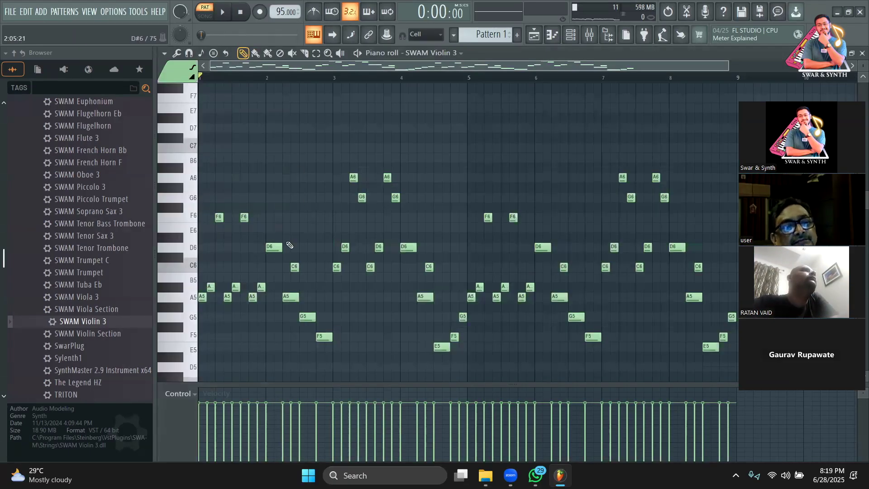
key(ctrl+a)
drag(201, 297, 201, 288)
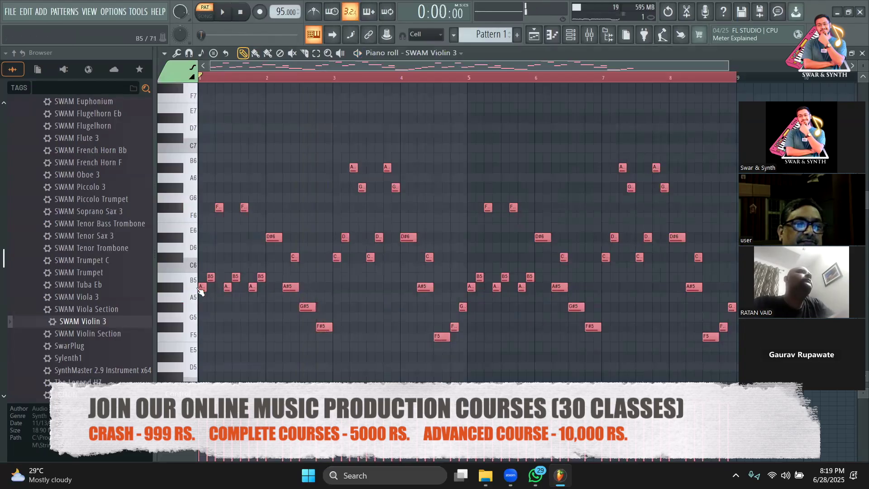
drag(200, 288, 196, 274)
key(space)
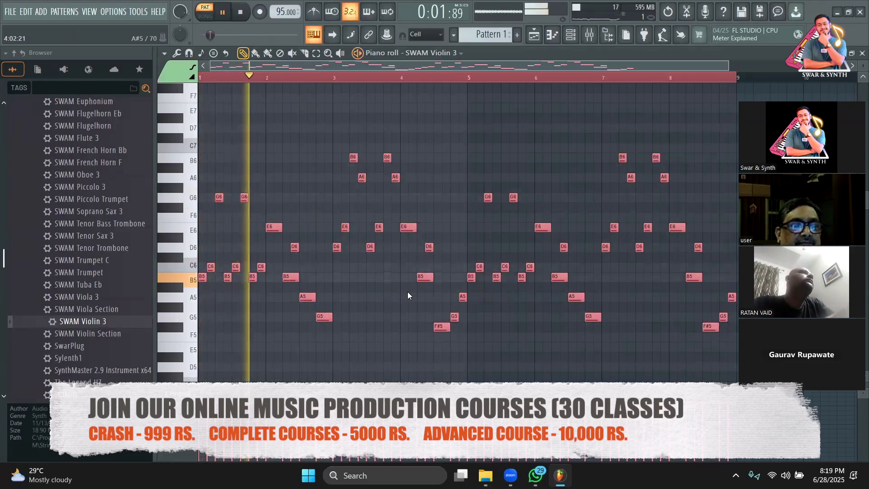
key(space)
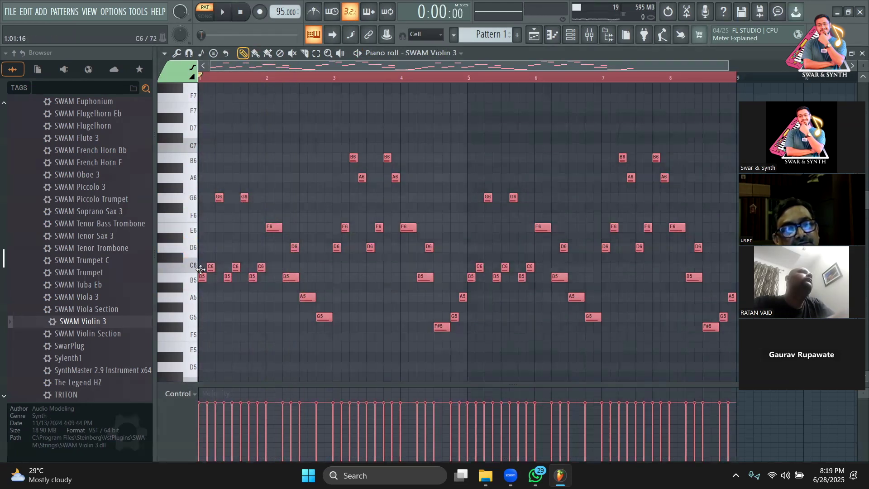
- Transpose all violin notes up another semitone to start on C6, undo the trial move down to A5, and play the melody
key(Up)
drag(201, 267, 203, 302)
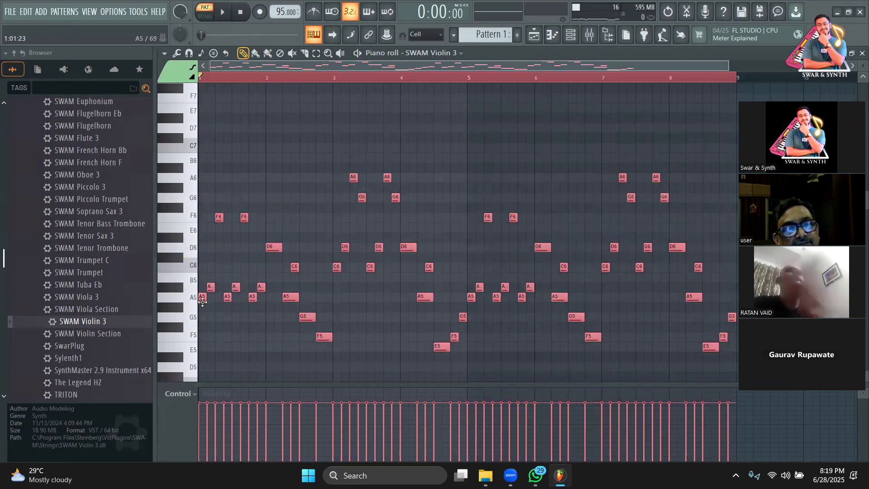
key(ctrl+z)
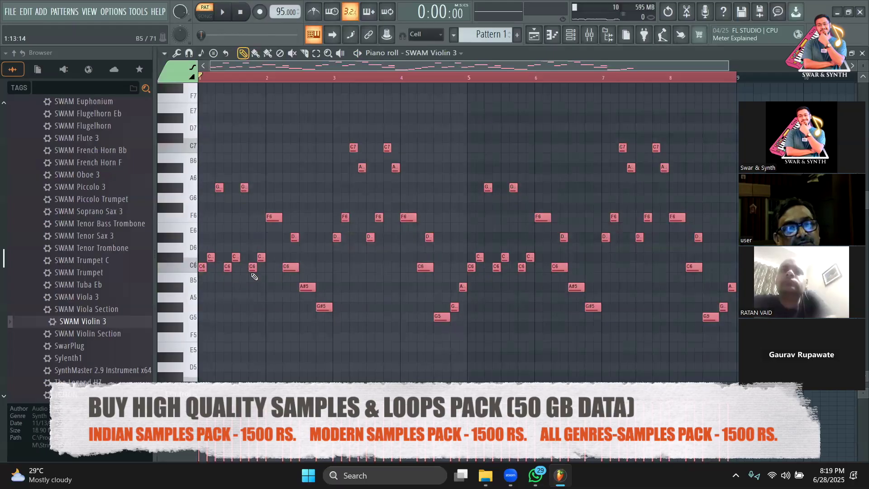
key(space)
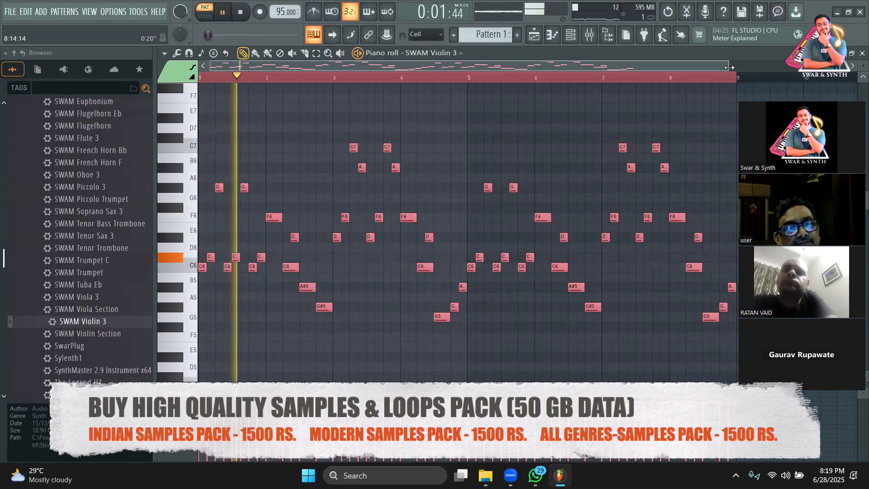
scroll(642, 68, up, 1)
scroll(642, 68, up, 1)
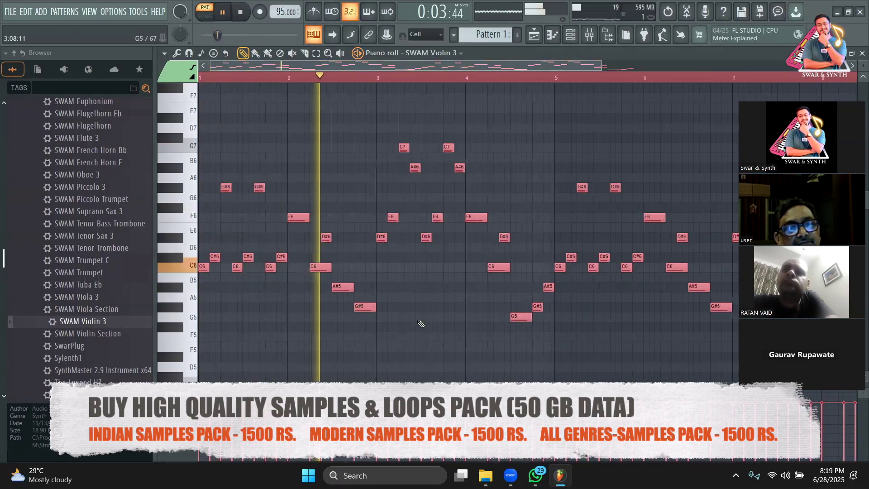
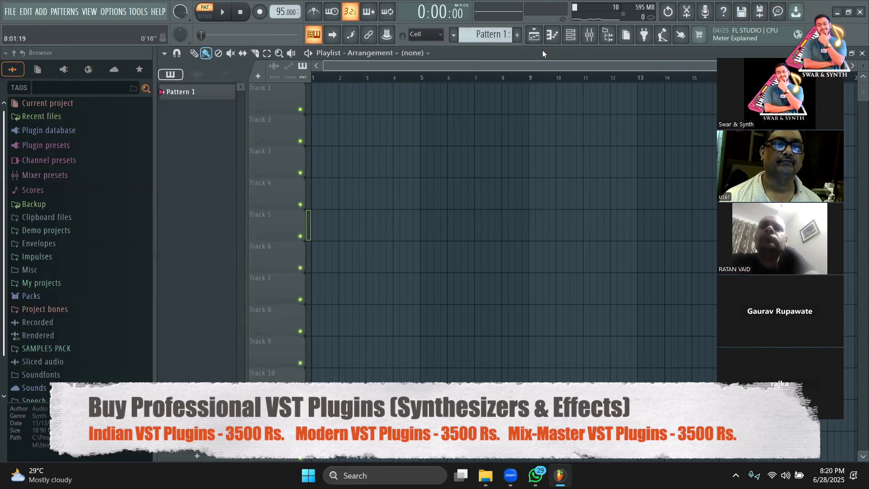
- Switch the channel rack out of step-sequencer view, open SWAM Violin 3's empty piano roll, and return to the playlist
click(570, 35)
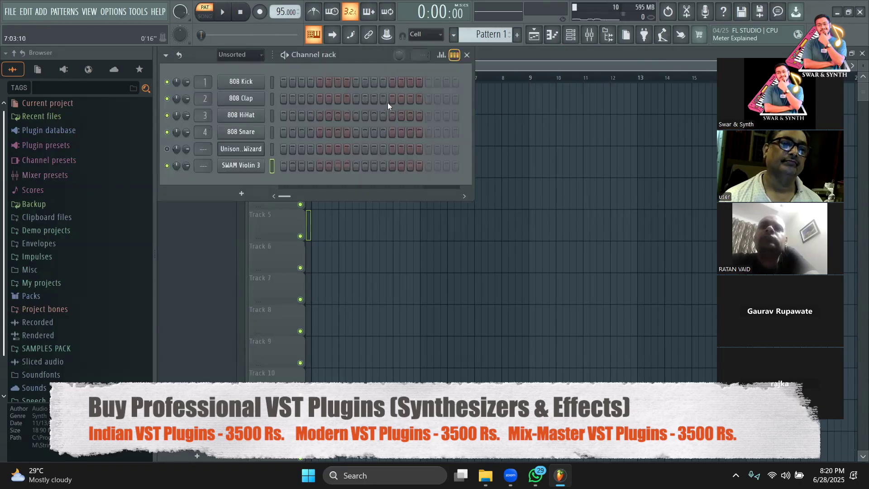
click(55, 130)
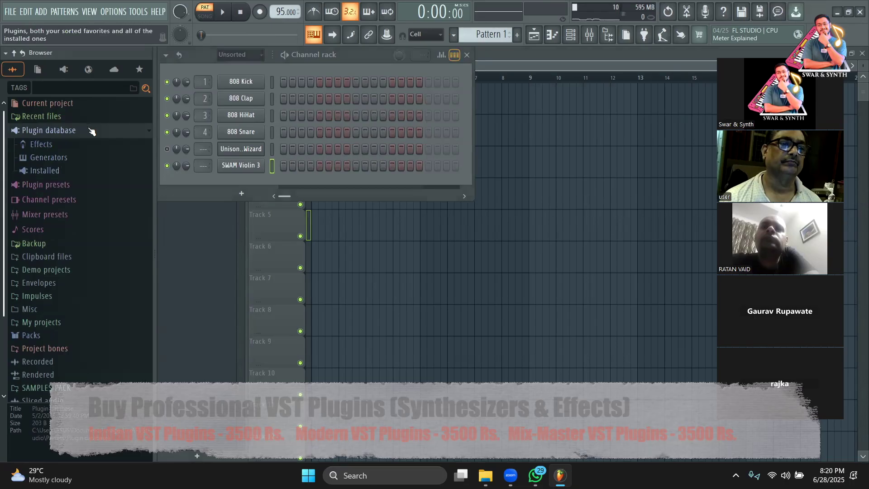
click(93, 130)
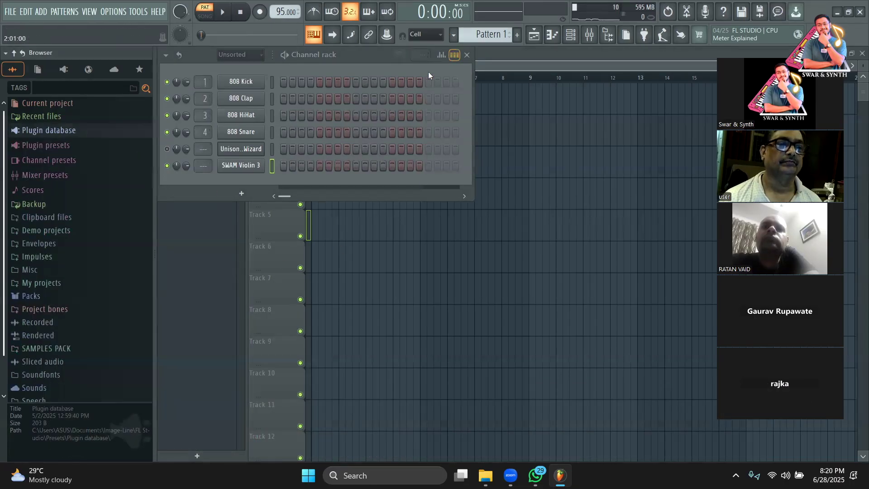
click(454, 55)
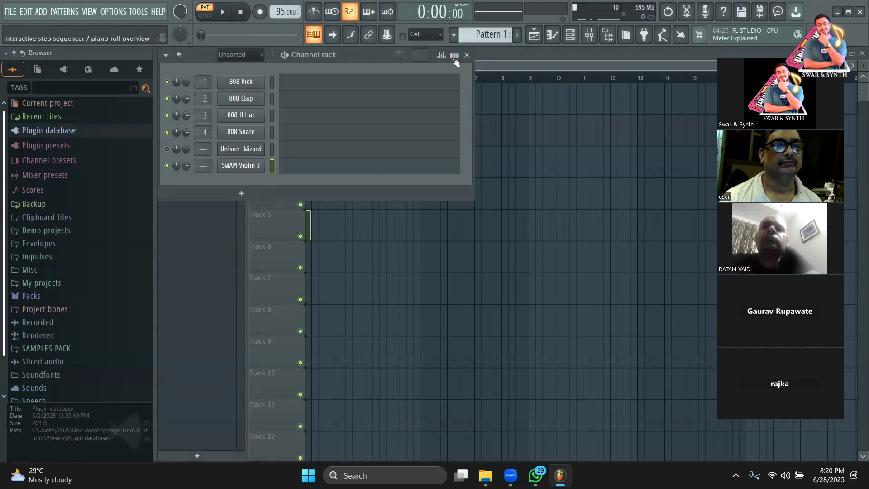
click(366, 169)
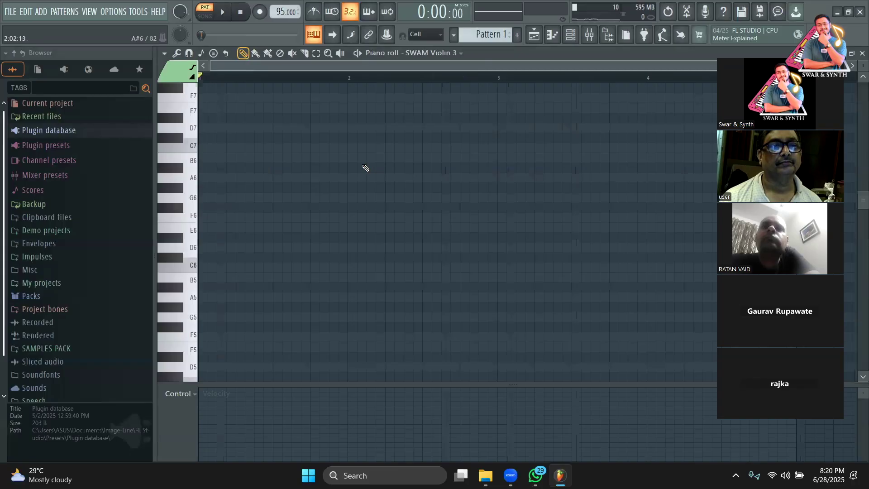
click(539, 37)
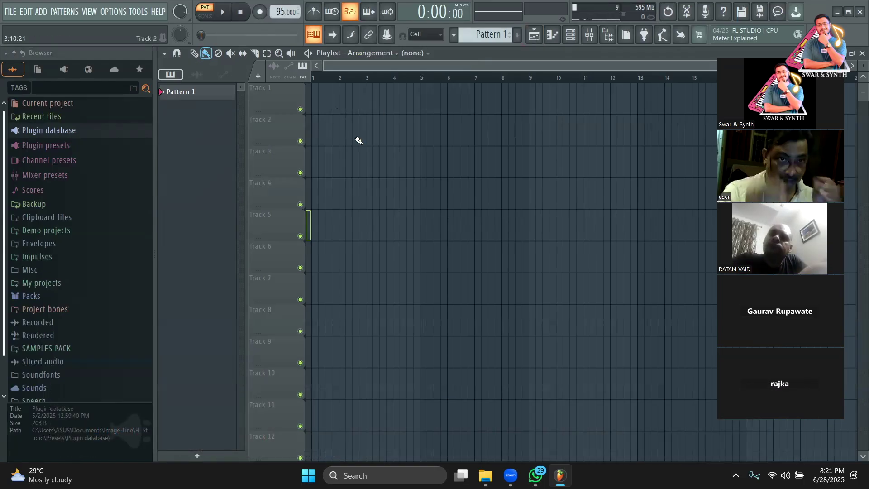
- Place Pattern 1 clips along Track 1 of the playlist with the Draw tool and delete them again
click(256, 54)
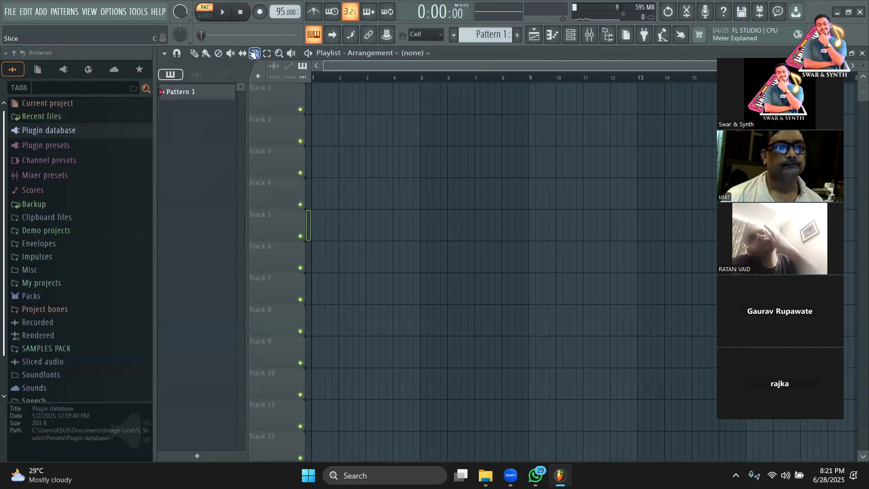
key(p)
click(337, 106)
drag(358, 111, 372, 112)
click(428, 115)
drag(468, 115, 483, 115)
right_click(496, 110)
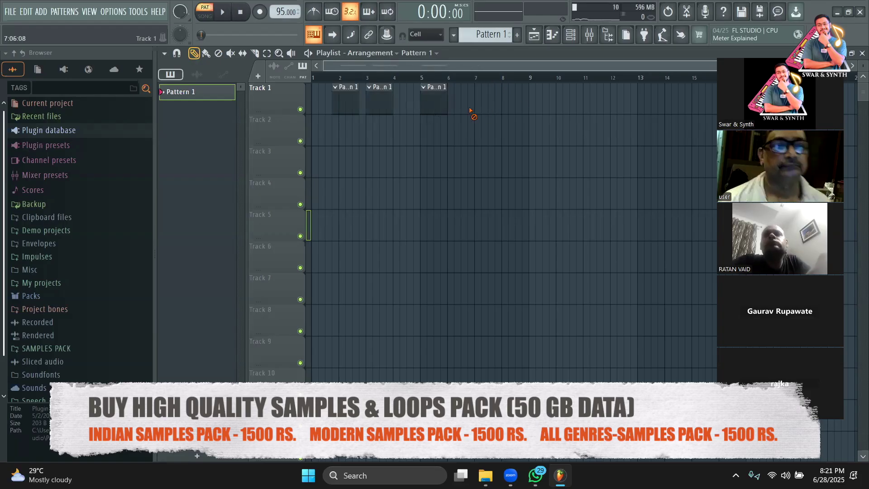
right_click(436, 107)
right_click(381, 107)
right_click(348, 108)
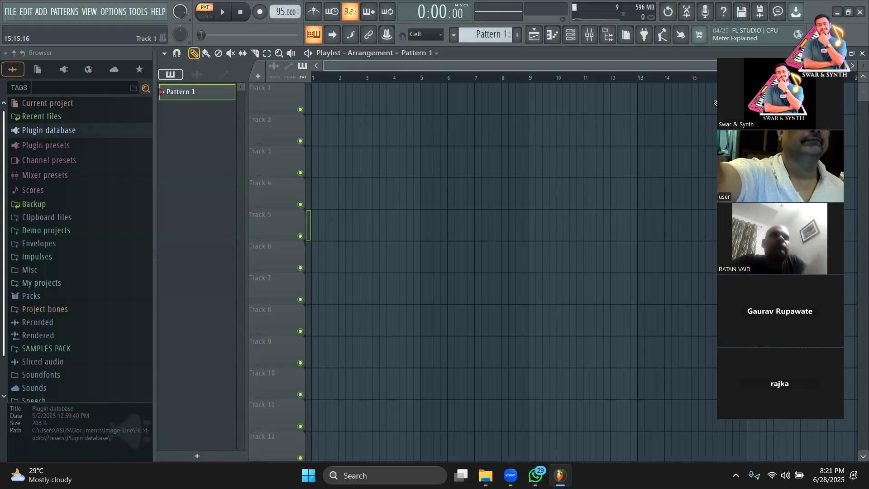
- Delete the Unison MIDI Wizard channel from the channel rack
click(571, 35)
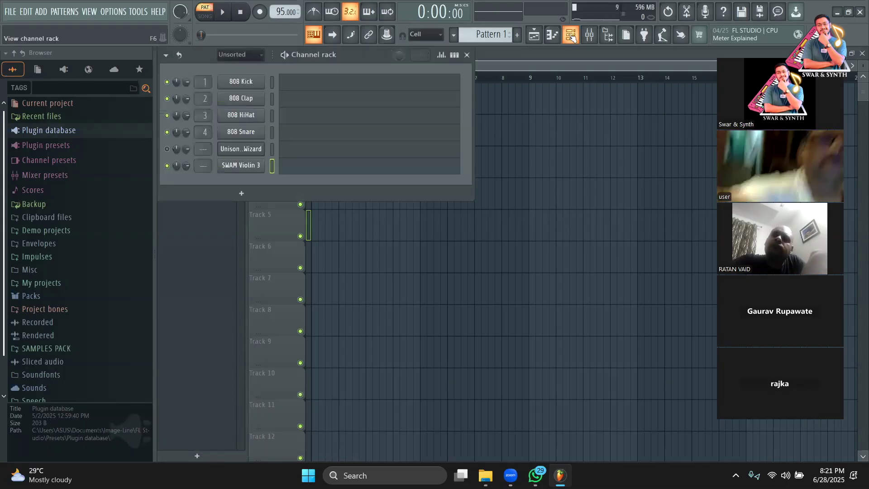
right_click(235, 149)
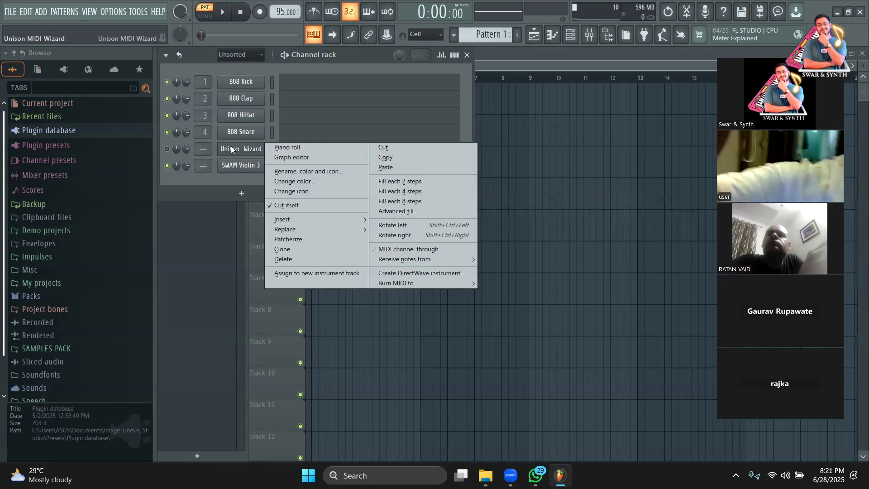
click(330, 258)
- Search the generator plugins for "stage" and add the VST version of Stage Piano as a new channel
click(241, 177)
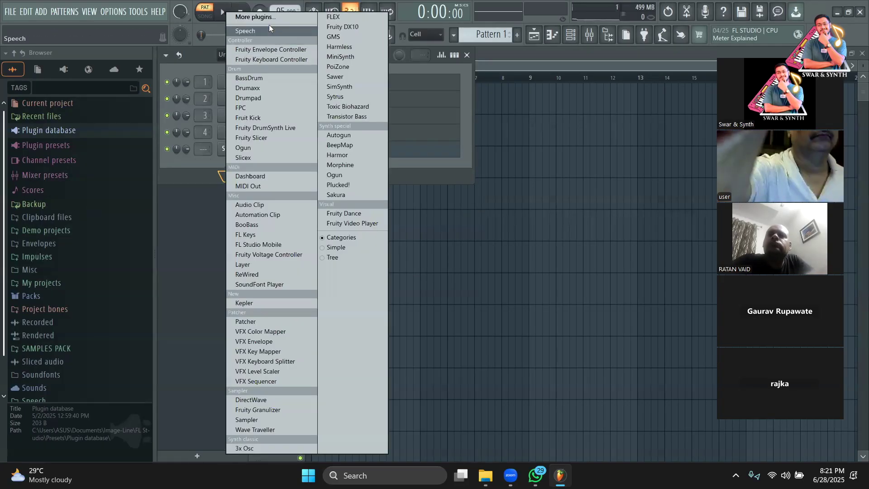
click(269, 16)
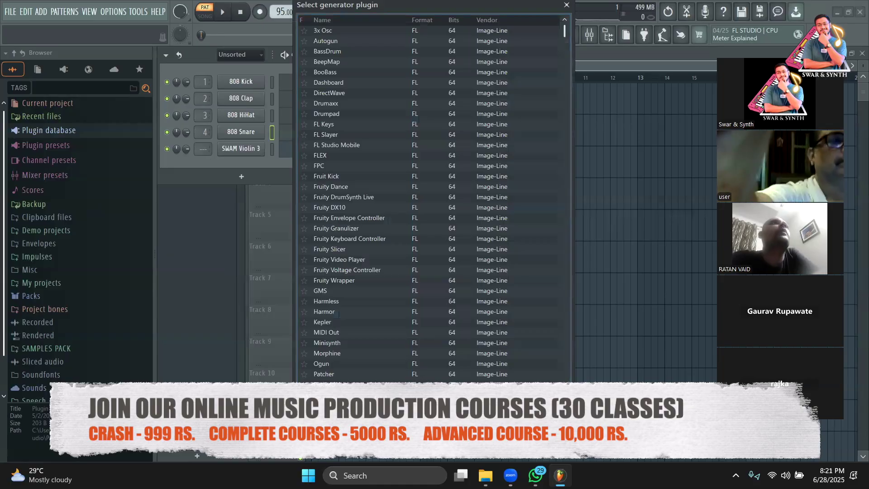
text(stage)
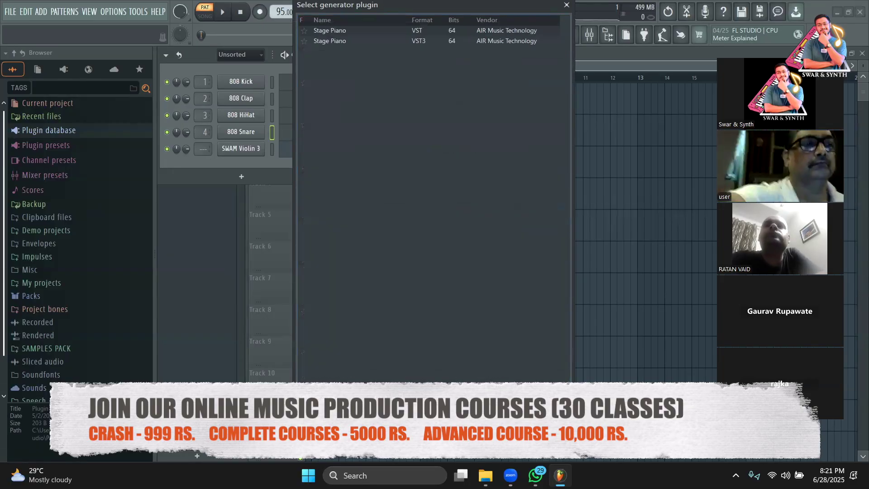
double_click(425, 30)
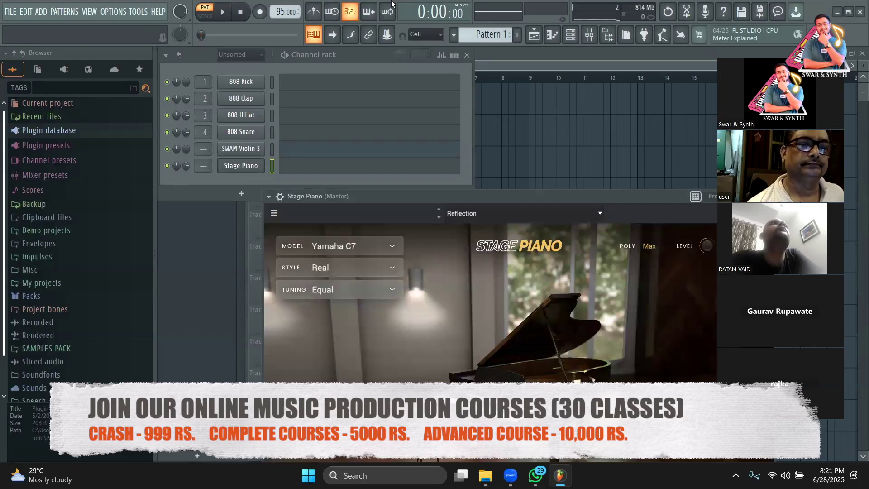
- Delete the SWAM Violin 3 channel and move the Stage Piano window clear so the whole instrument shows
drag(575, 196, 552, 68)
right_click(249, 152)
click(289, 259)
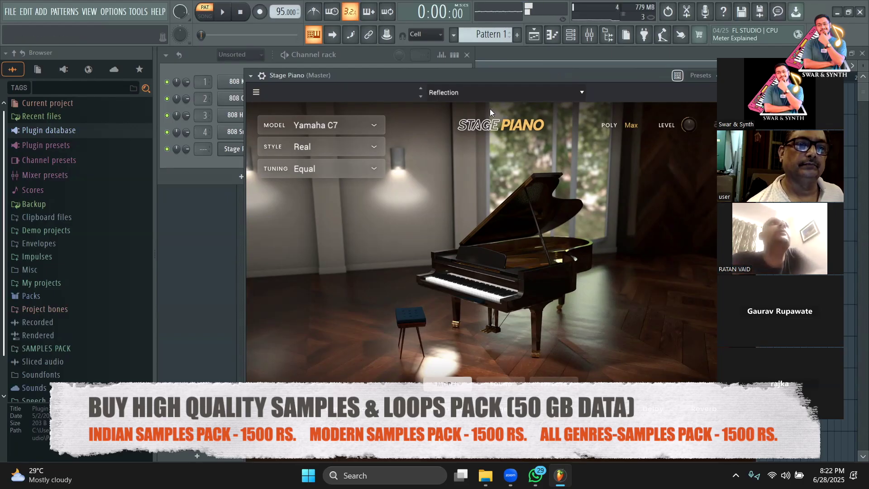
drag(328, 82, 271, 87)
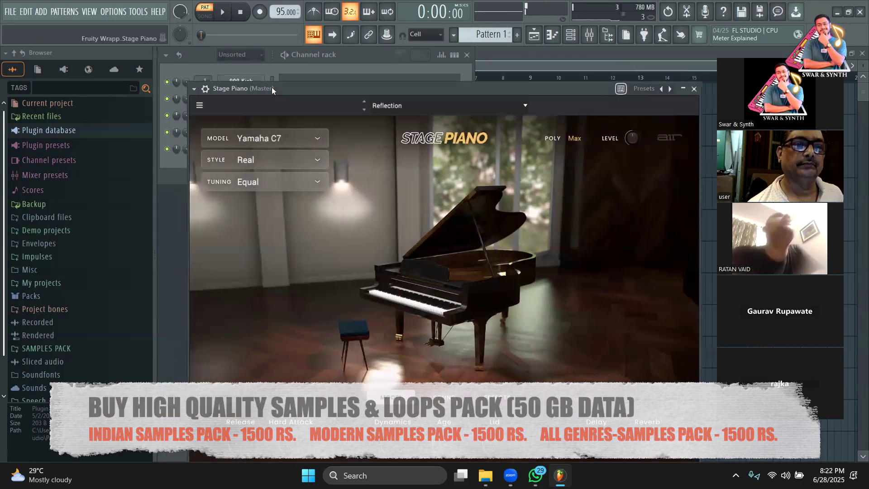
click(204, 90)
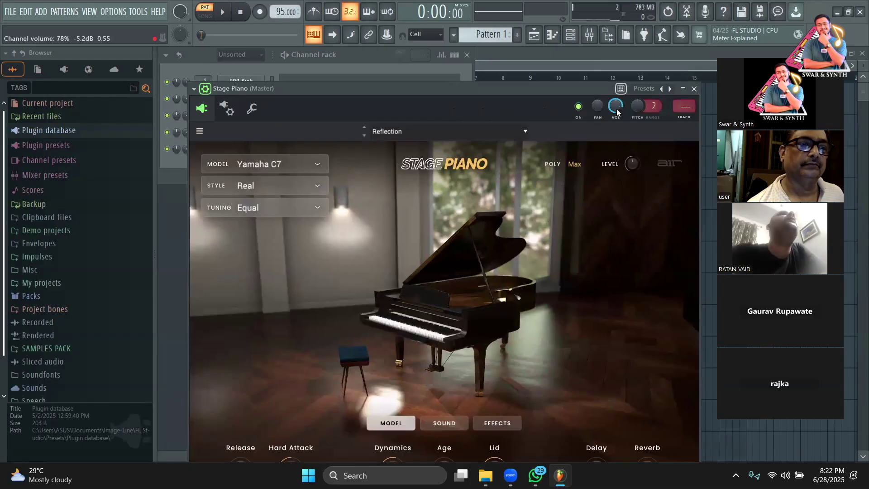
click(252, 109)
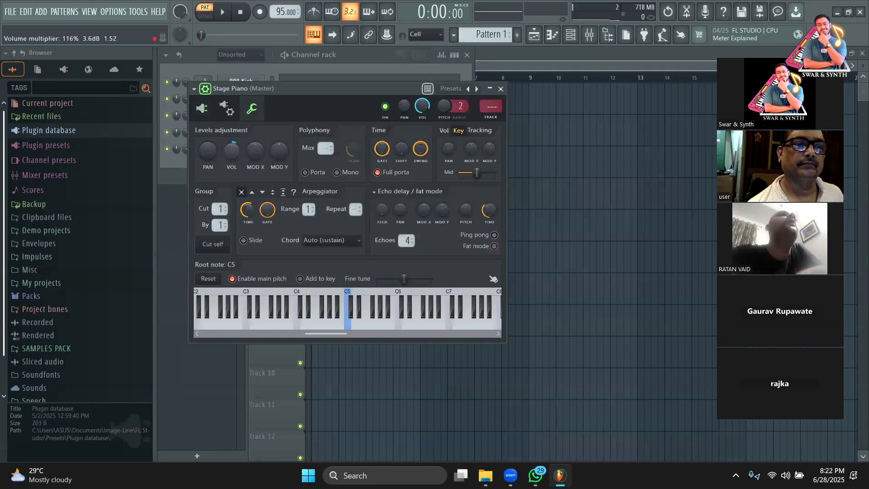
click(205, 89)
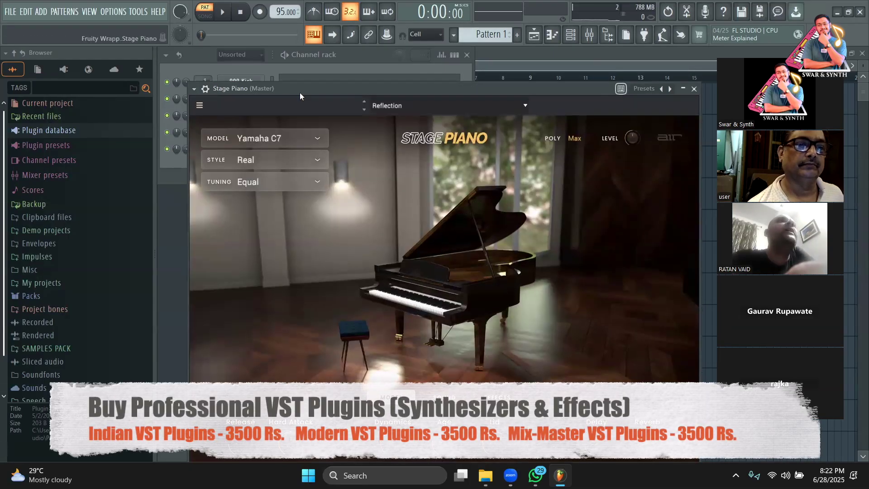
drag(300, 95, 322, 61)
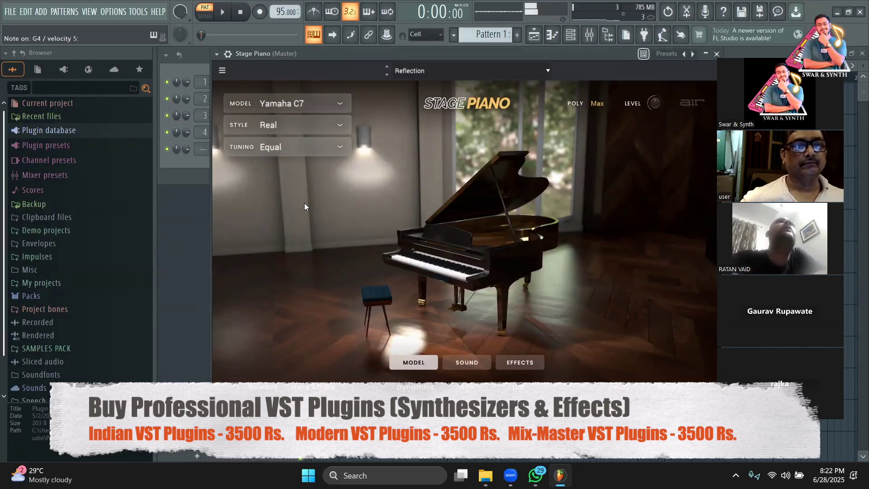
- Audition the Steinway D model in Stage Piano and switch the model to Bechstein Upright
click(313, 103)
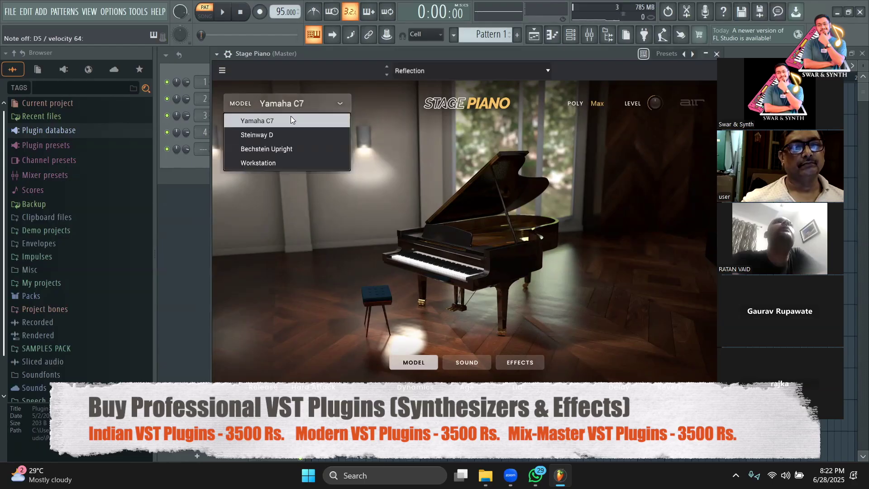
click(268, 131)
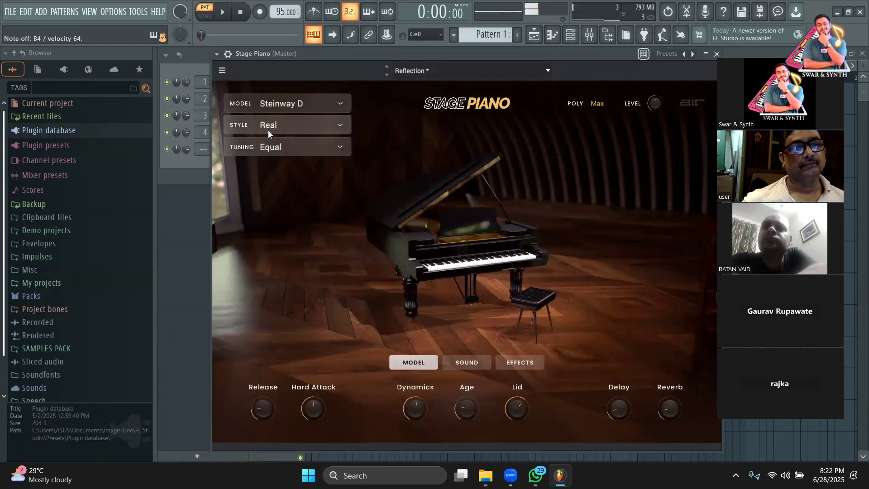
click(280, 108)
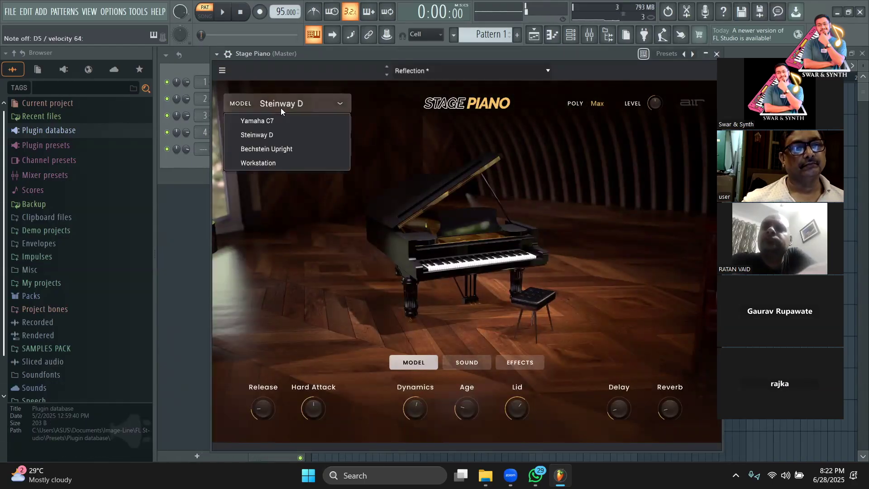
click(284, 149)
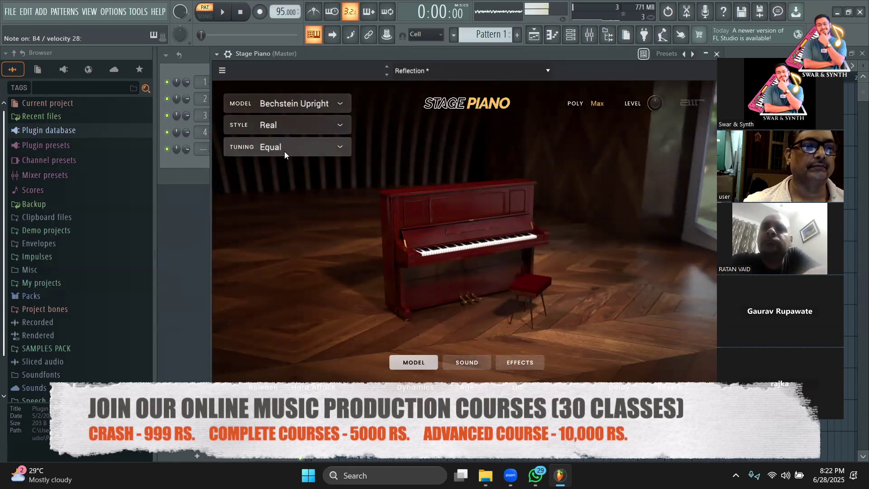
- Switch Stage Piano's model to Yamaha C7, audition the Soft style, and set the style back to Real
click(340, 104)
click(306, 124)
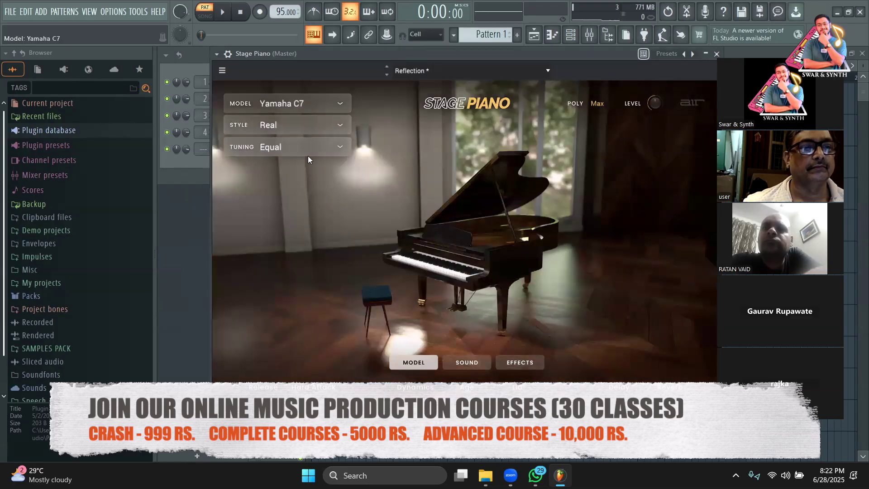
click(323, 126)
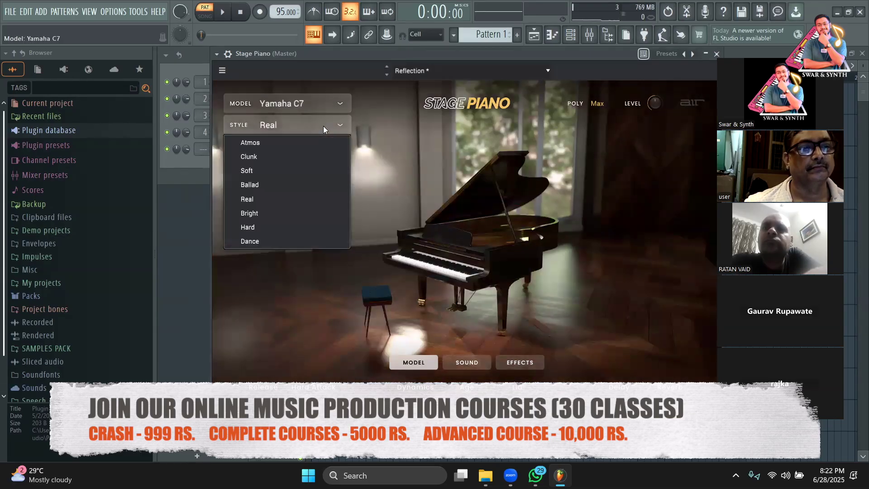
click(274, 169)
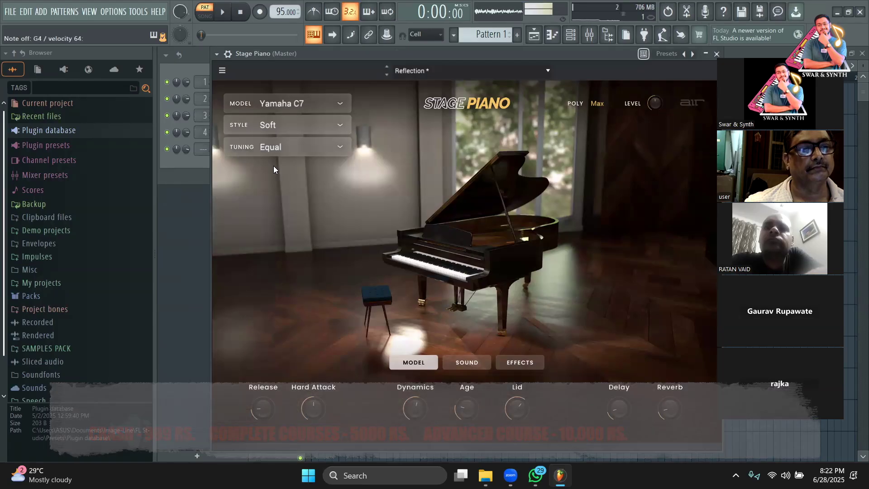
click(309, 131)
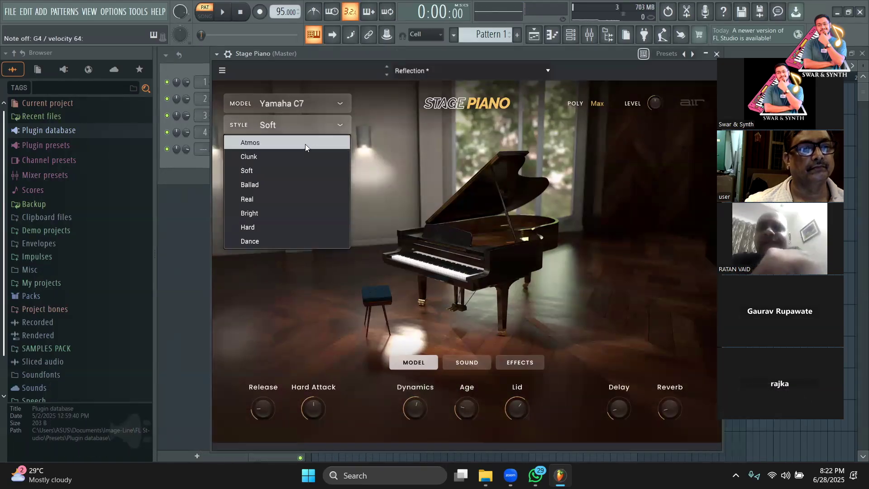
click(289, 198)
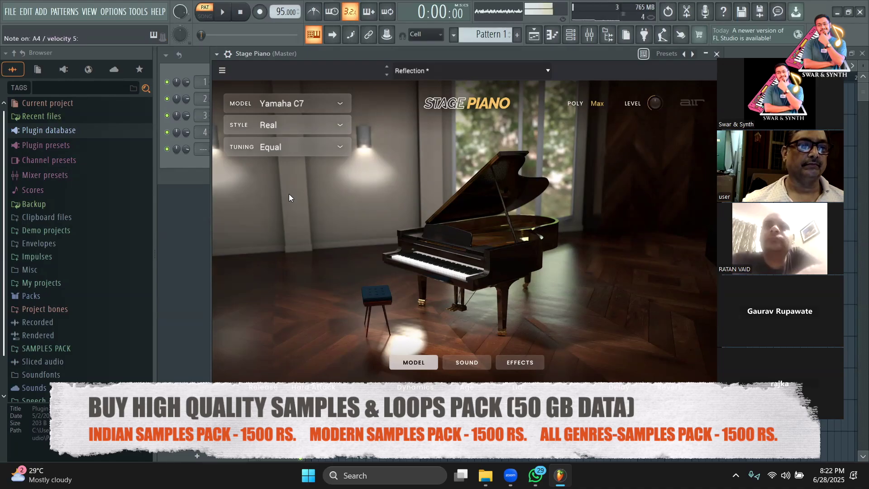
- Open the Stage Piano channel's piano roll and choose the Major chord as the note stamp
click(187, 164)
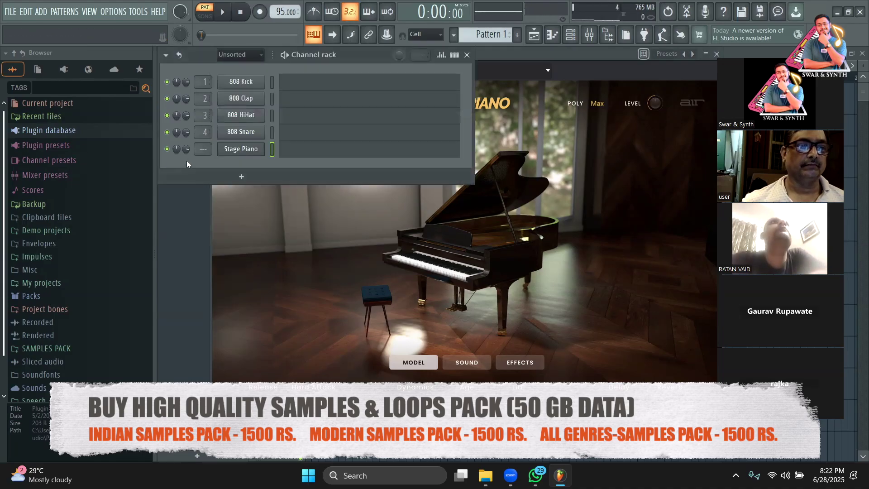
key(F7)
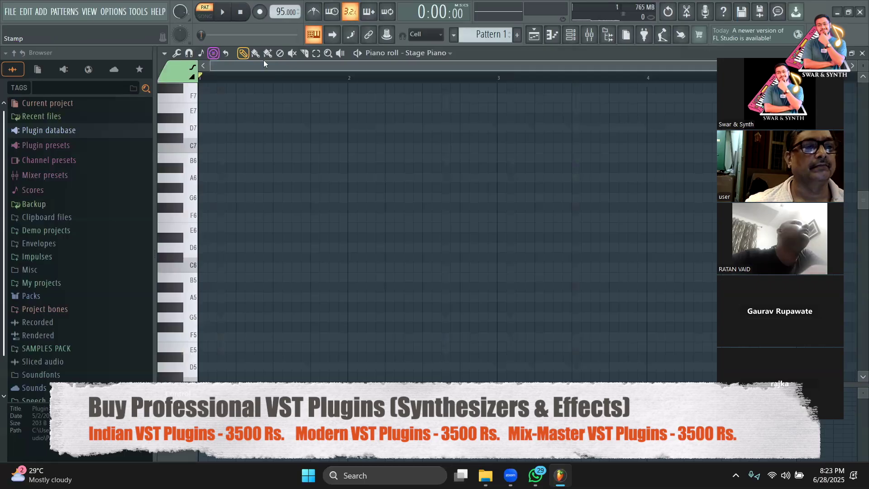
click(211, 55)
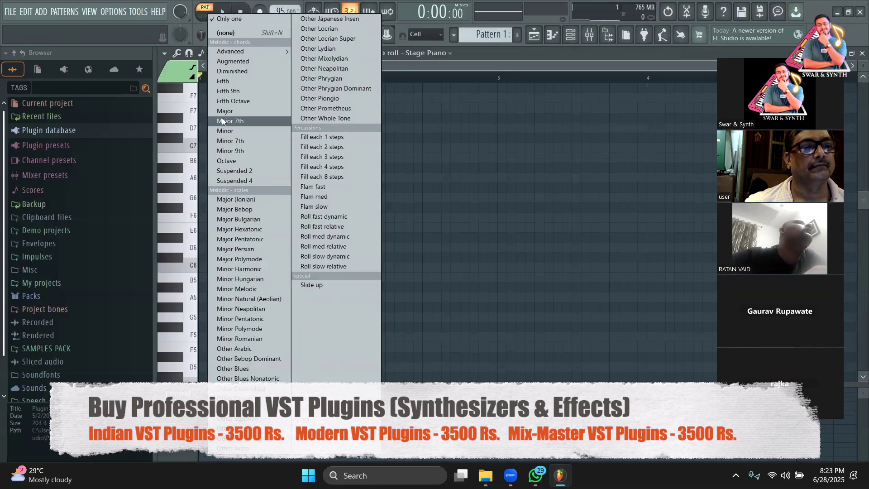
click(228, 112)
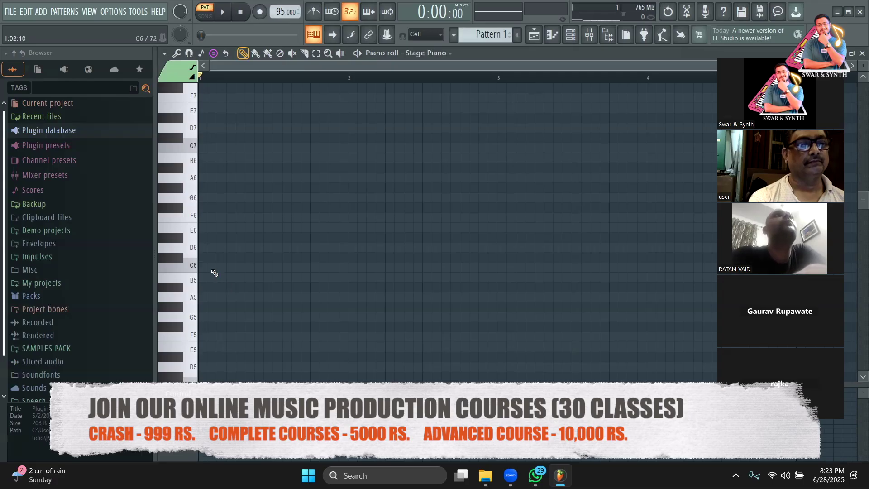
- Stamp a one-bar major chord in bar 1, play it, and move it down to root D#5
click(215, 268)
click(222, 229)
drag(207, 269, 348, 239)
key(space)
key(space)
drag(271, 239, 237, 360)
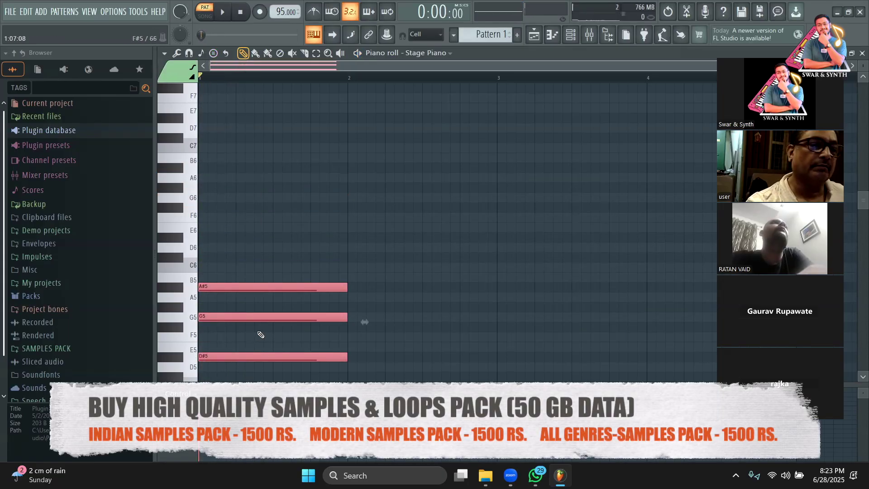
- Play the pattern to audition the D#5 major chord in bar 1
scroll(262, 333, down, 4)
scroll(266, 326, up, 1)
key(space)
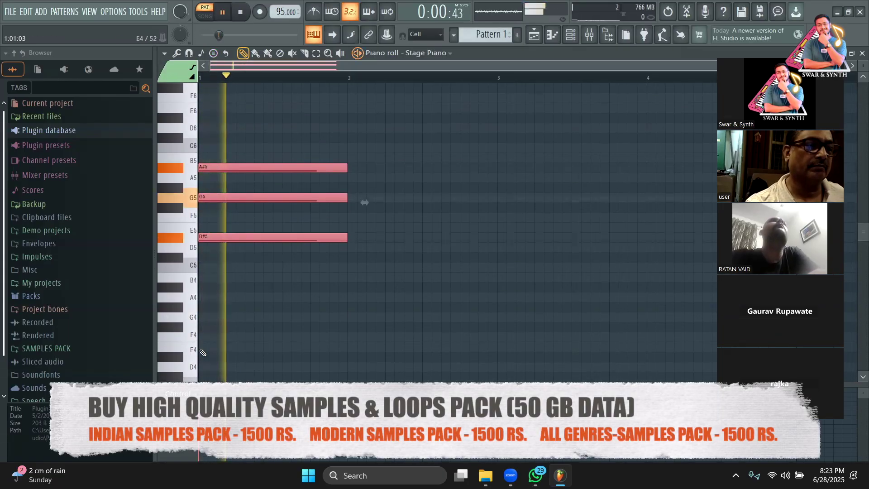
key(space)
key(space)
key(space)
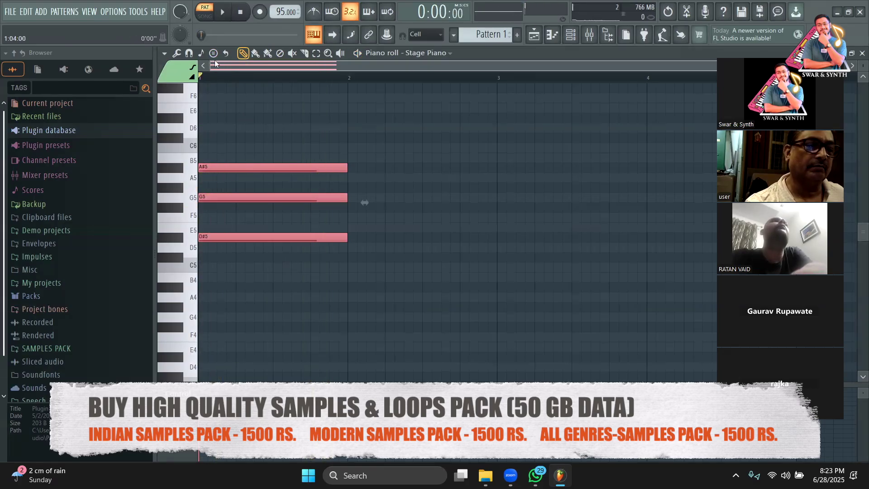
- Stamp a one-bar minor chord on root F5 in bar 2 and play both chords
click(201, 53)
click(230, 131)
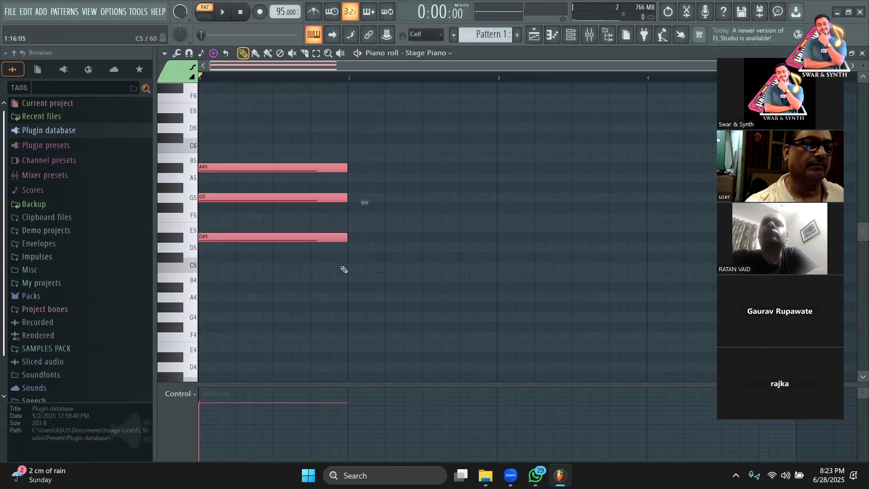
scroll(352, 265, up, 2)
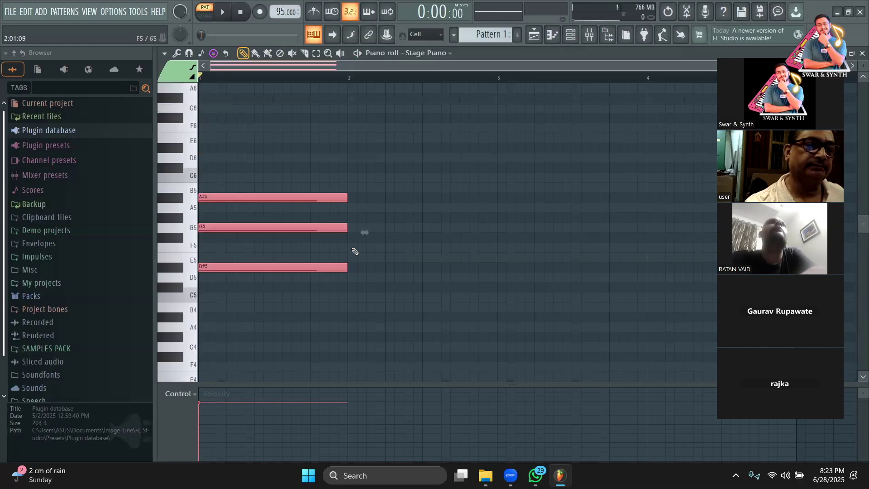
click(361, 248)
key(space)
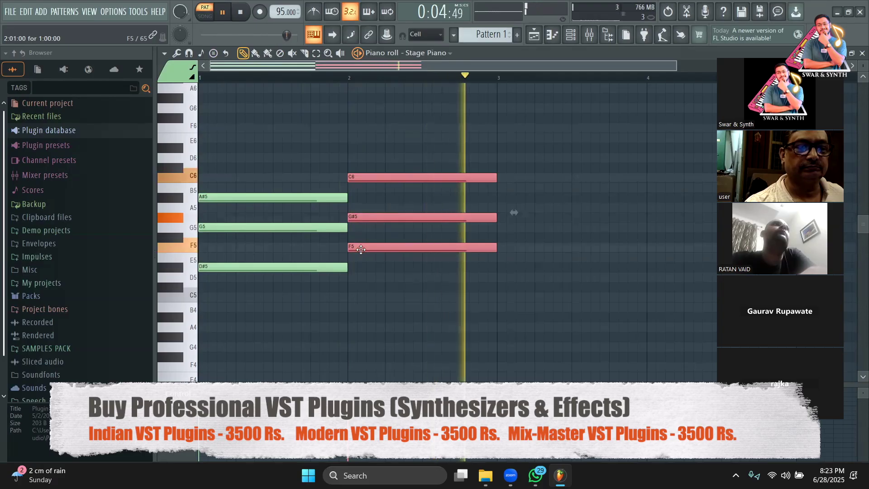
key(space)
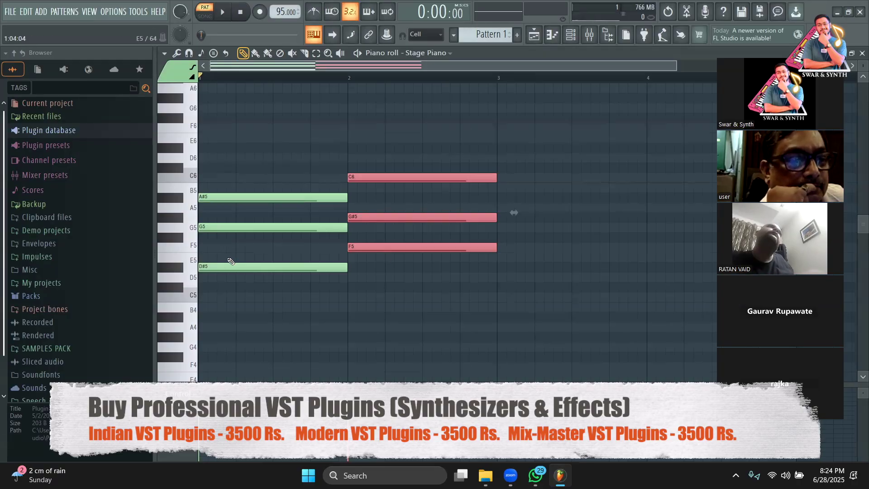
- Select all notes and transpose both chords down three semitones to roots C5 and D5, then play them
key(ctrl+a)
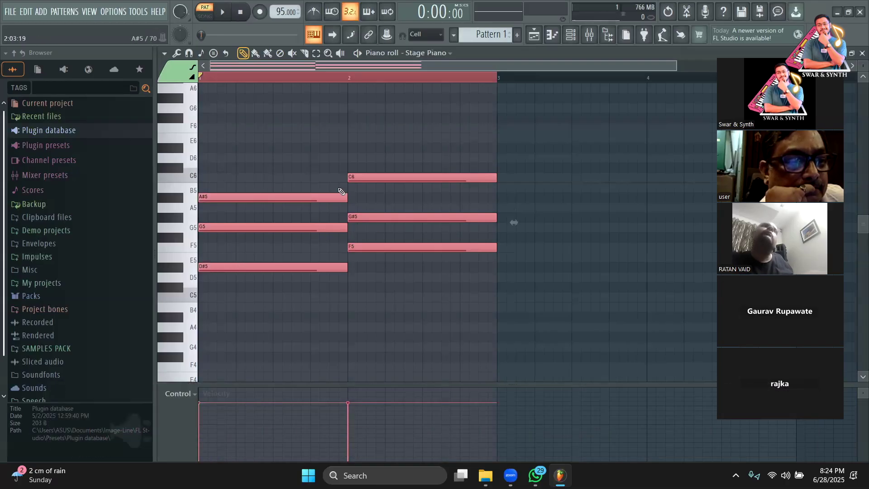
click(239, 266)
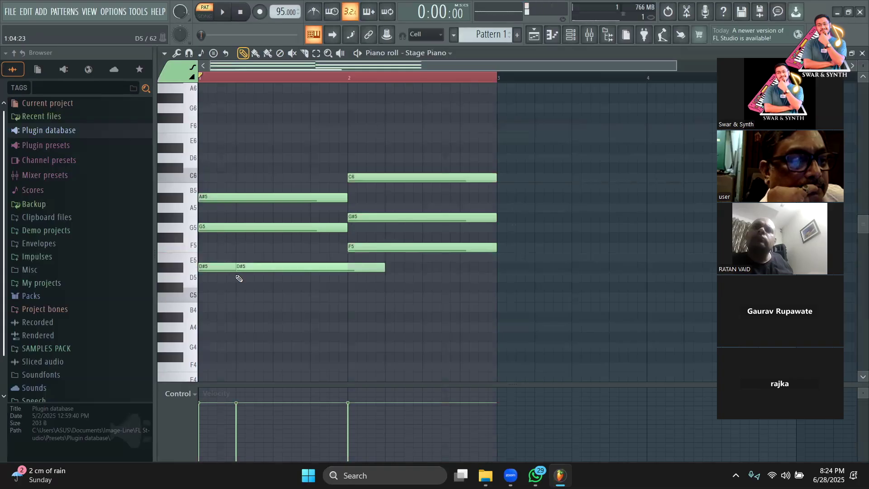
key(ctrl+z)
key(Down)
key(Down)
key(Down)
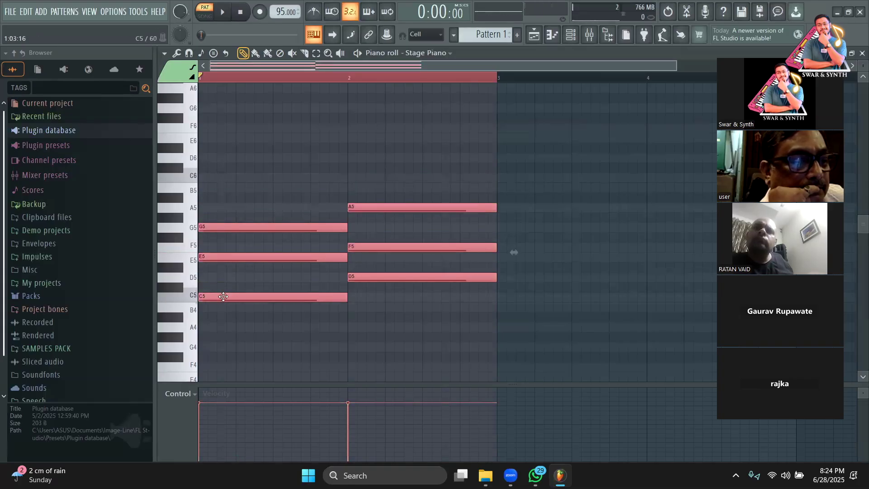
key(space)
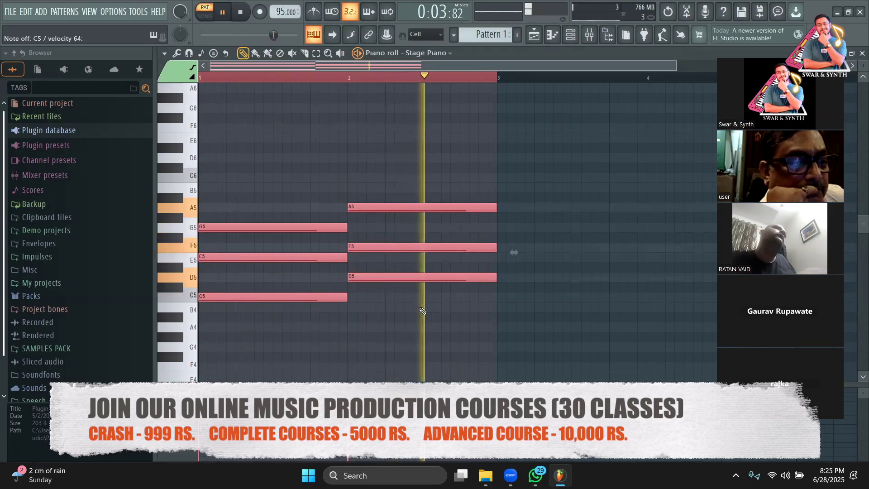
key(space)
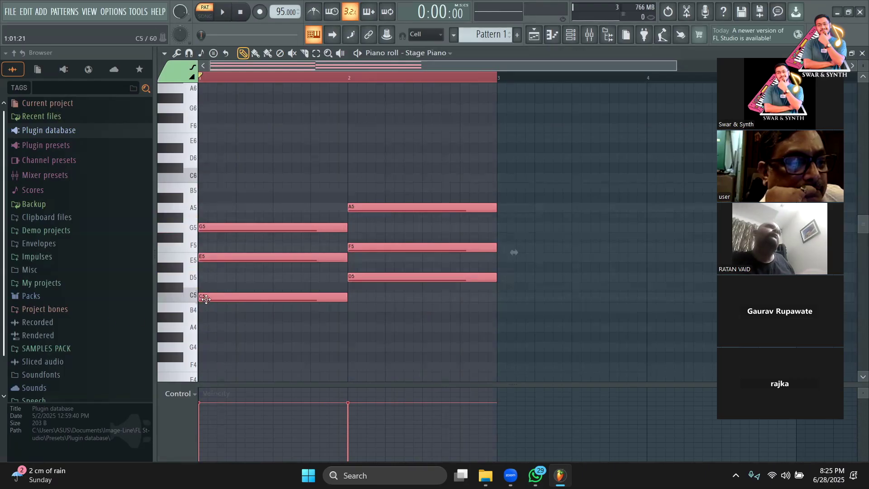
- Transpose both chords up to roots F5 and G5 and audition the pattern
key(shift+Up)
key(shift+Up)
drag(205, 271, 214, 287)
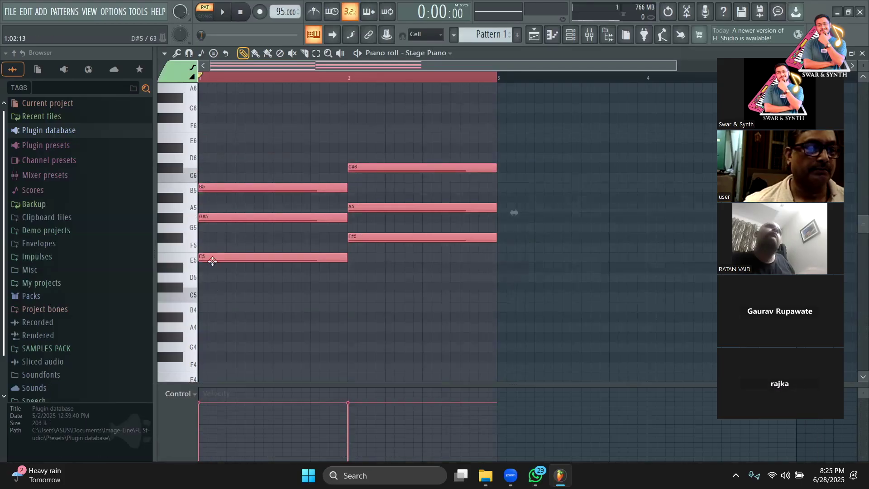
drag(212, 261, 151, 233)
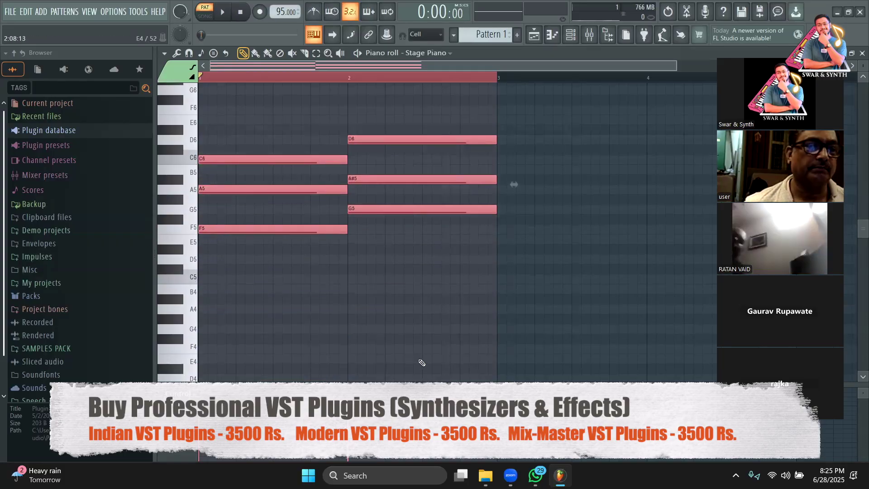
scroll(422, 362, up, 3)
scroll(422, 362, down, 2)
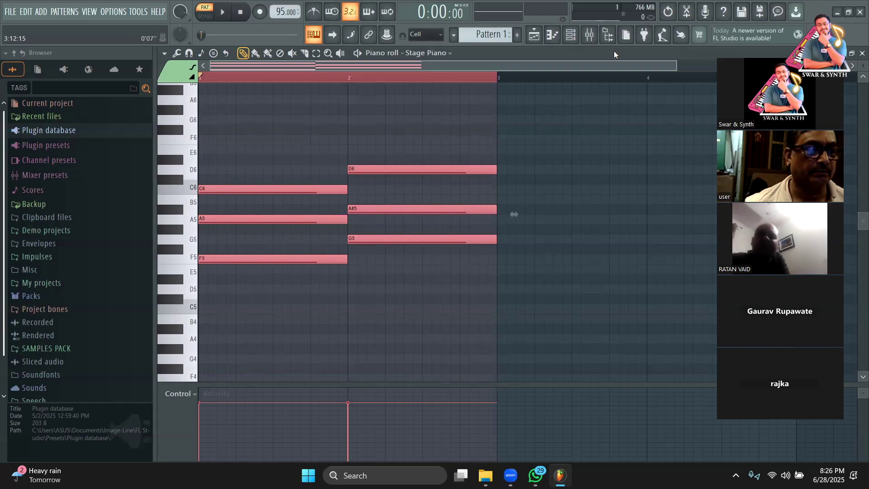
drag(673, 67, 851, 67)
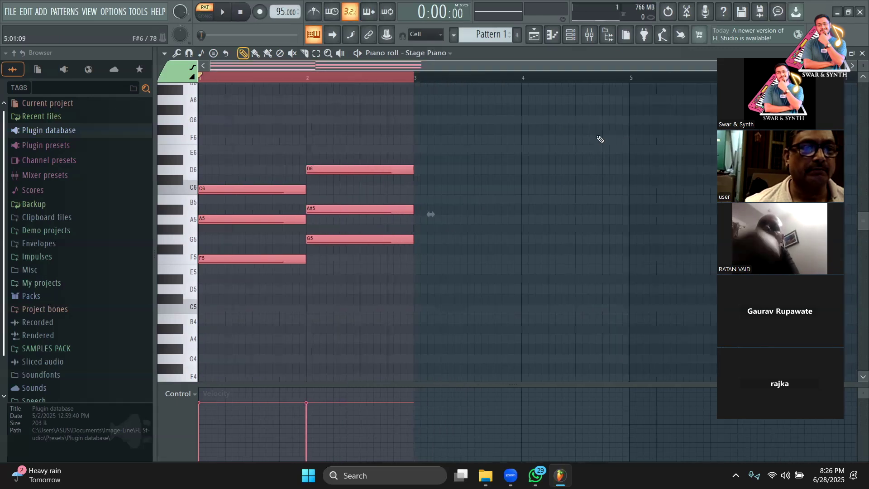
click(307, 76)
key(space)
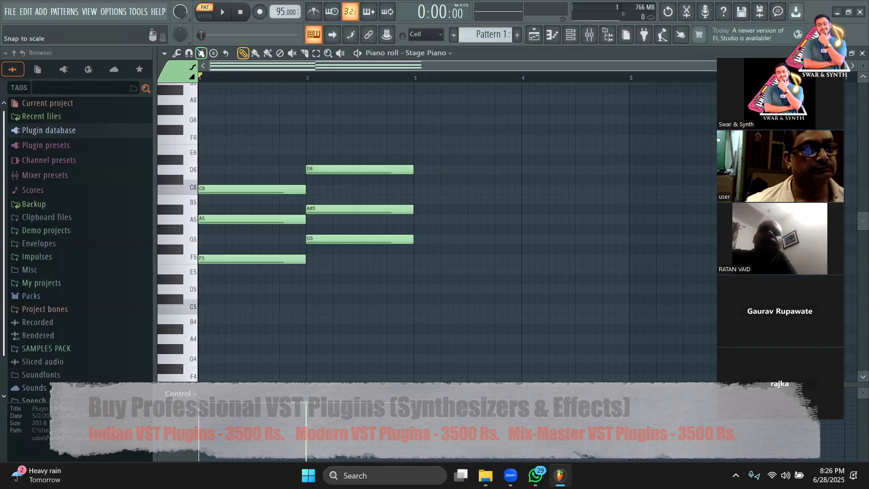
- Set the piano roll's snap scale to Major (Ionian) with F as the root note
click(199, 54)
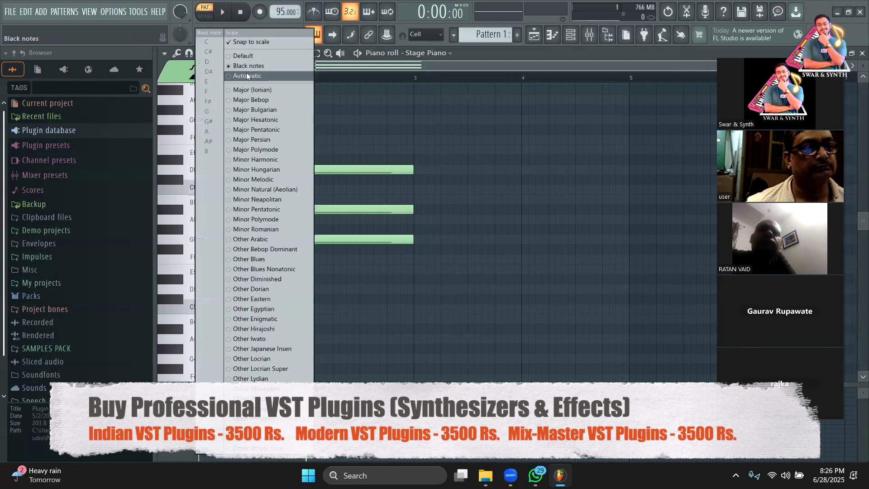
click(247, 89)
click(204, 55)
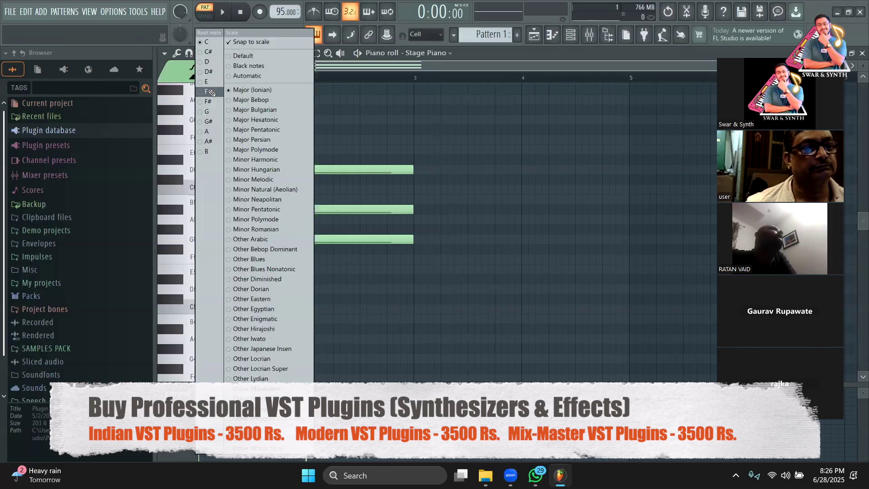
click(210, 92)
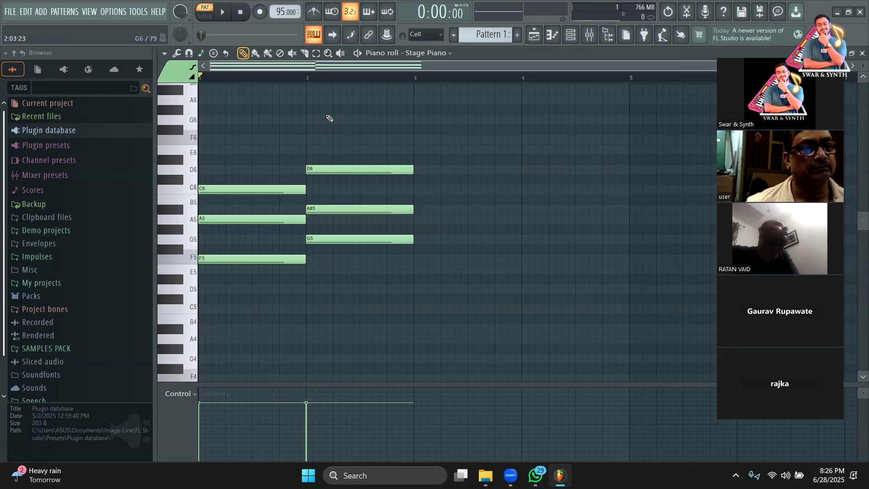
- Remove the bar 2 chord, copy the bar 1 chord there on root G5 within the scale, and play it
key(ctrl+z)
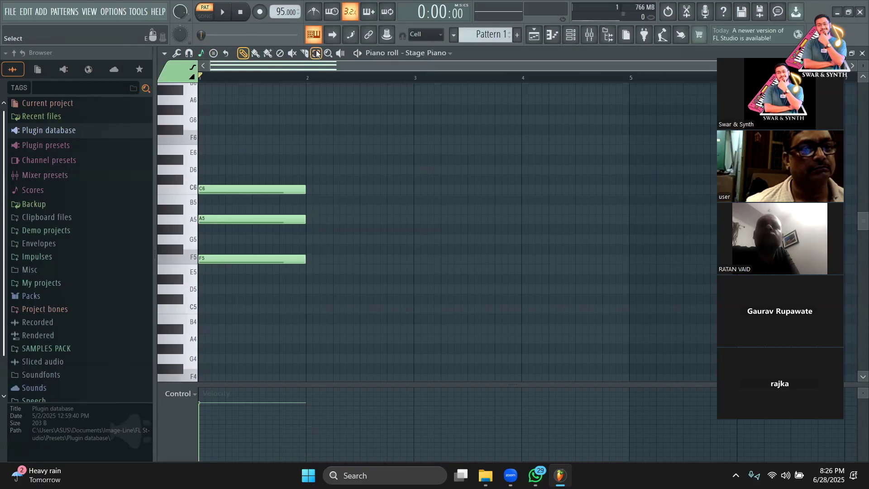
drag(318, 302, 227, 136)
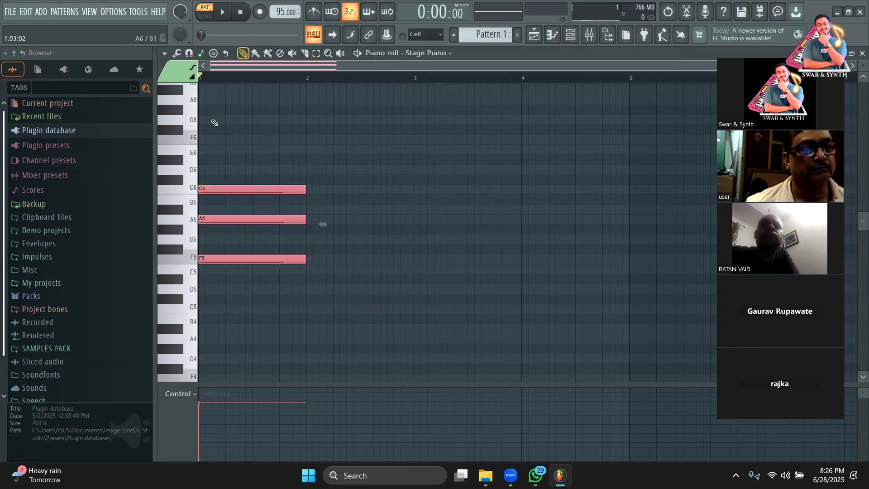
drag(216, 259, 325, 234)
key(space)
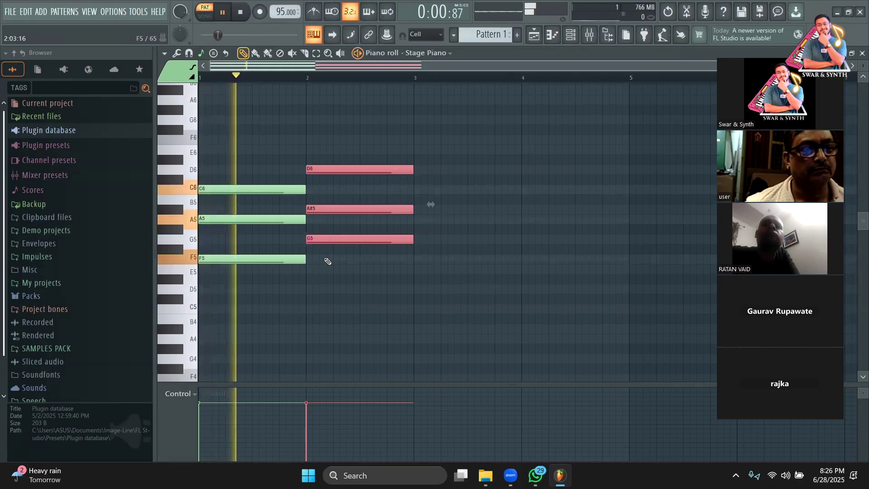
key(space)
- Duplicate the bar 2 chord into bar 3 on root A5 and raise the tempo to 146 BPM during playback
key(ctrl+b)
mouse_move(448, 242)
mouse_down()
mouse_move(447, 211)
mouse_move(444, 229)
mouse_up()
key(space)
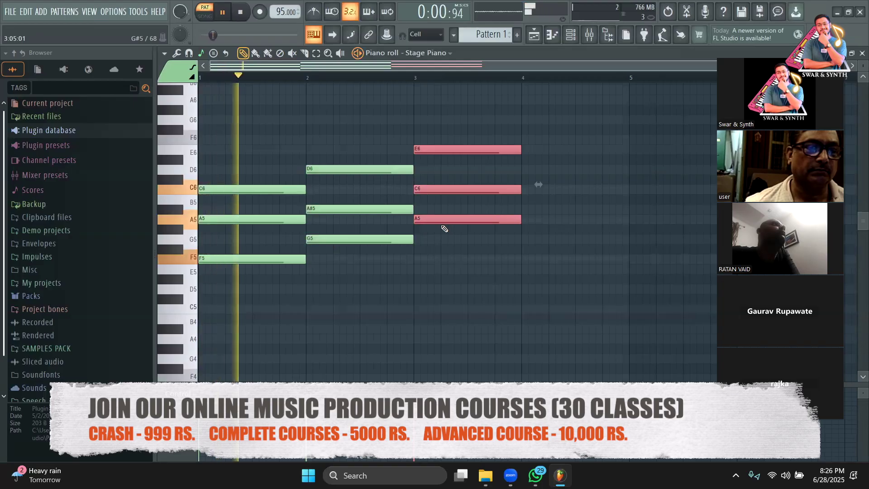
drag(285, 11, 285, 2)
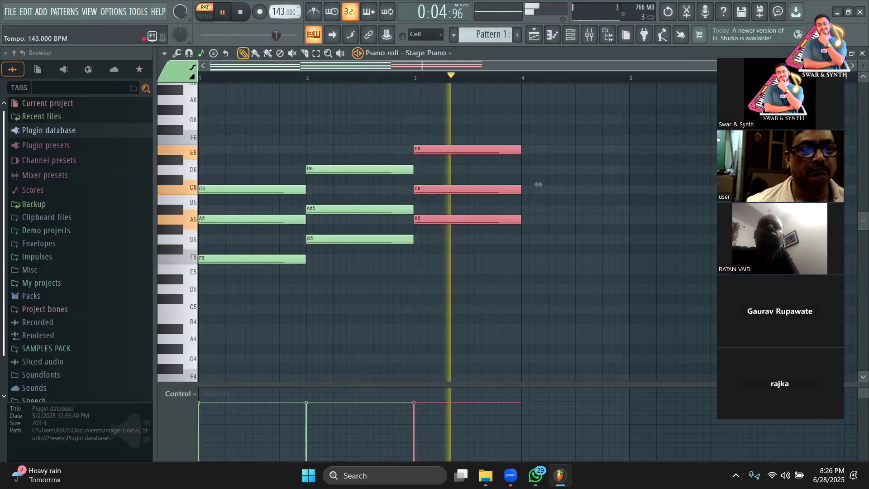
- Move the bar 3 chord down to root E5 and play the three-chord progression
key(space)
drag(426, 219, 427, 269)
key(space)
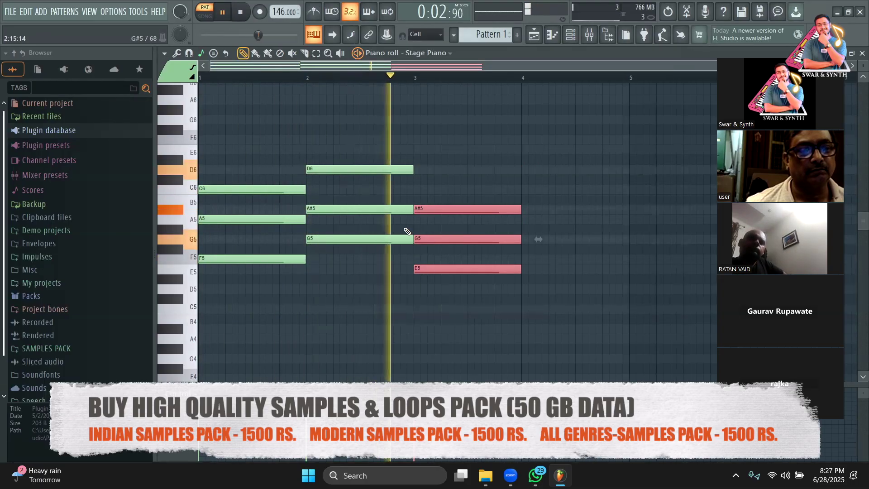
- Move the bar 3 chord down to root D5 and play the three-chord progression
key(space)
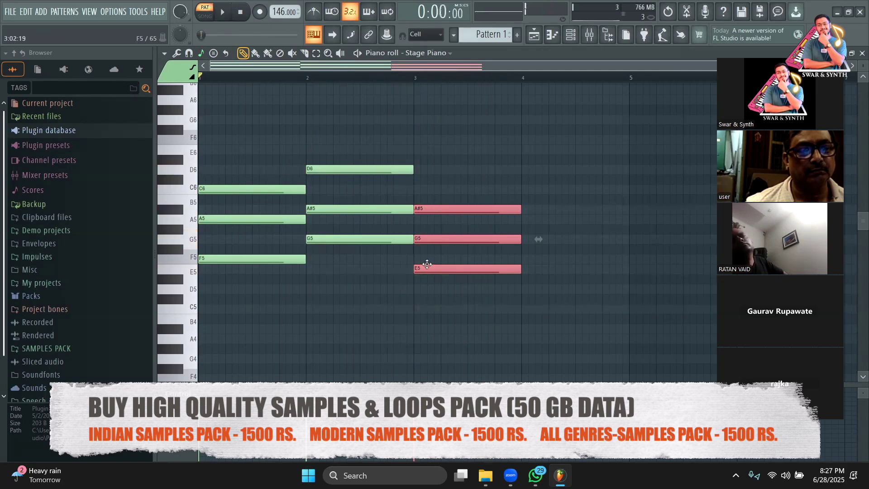
drag(427, 273, 428, 294)
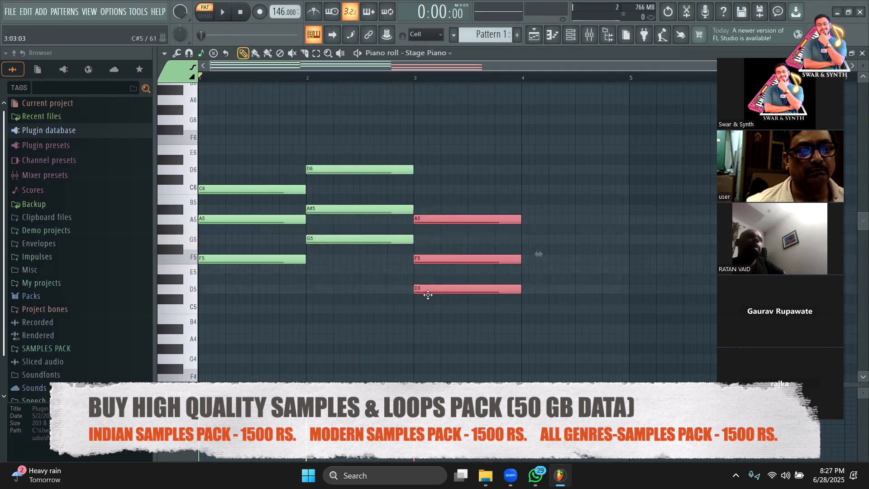
key(space)
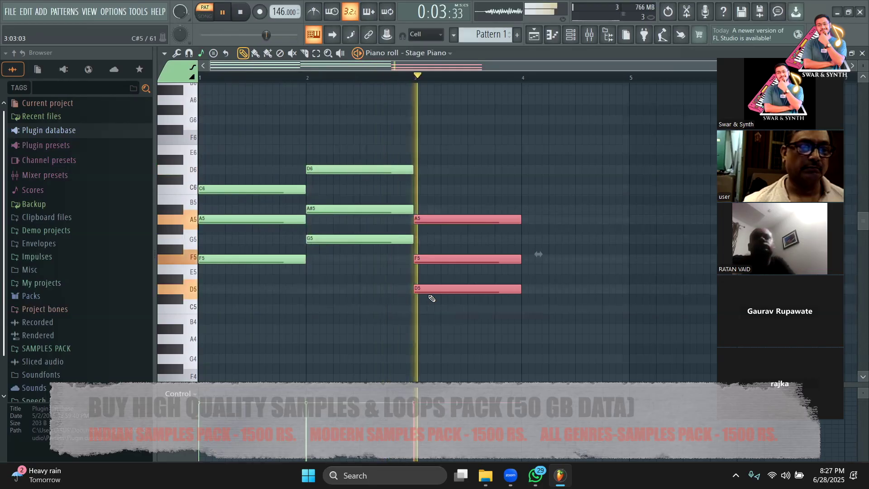
- Duplicate the bar 3 chord into bar 4 and try it on roots G5, E5 and F5 during playback
drag(430, 293, 533, 237)
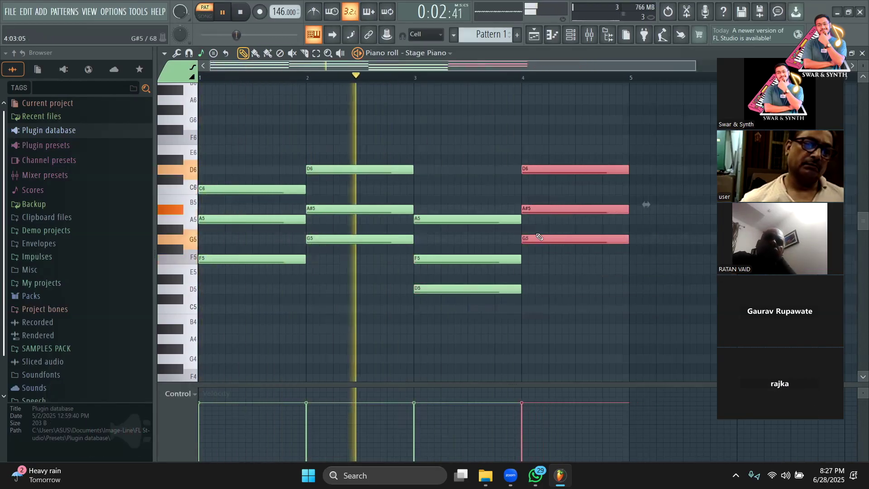
drag(539, 170, 536, 269)
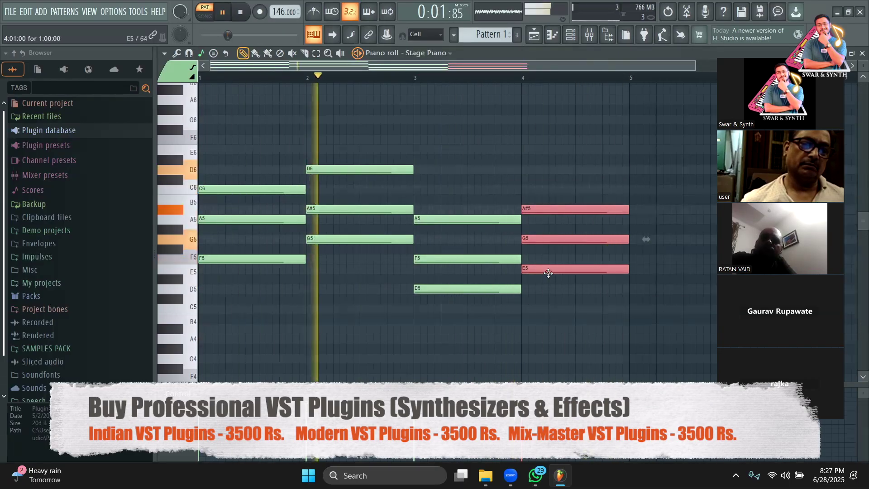
drag(549, 269, 550, 267)
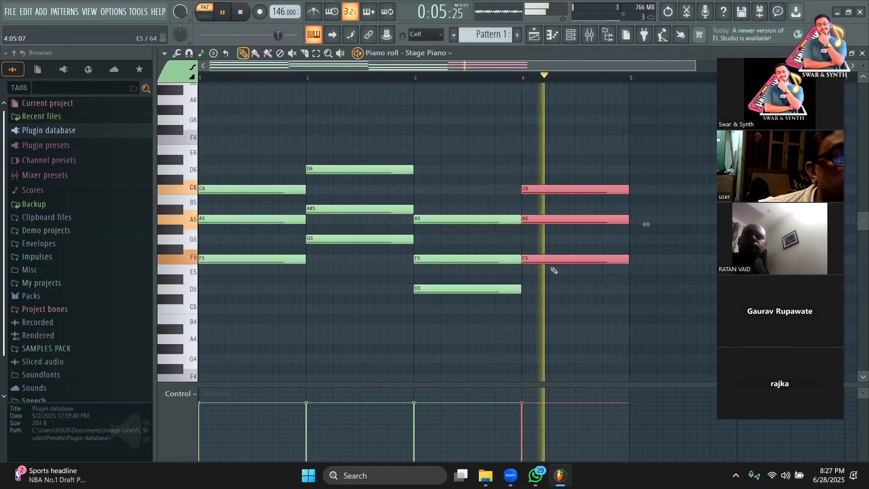
key(space)
- Transpose all four chords up within the scale so the first chord's root is G5, and play them
key(ctrl+a)
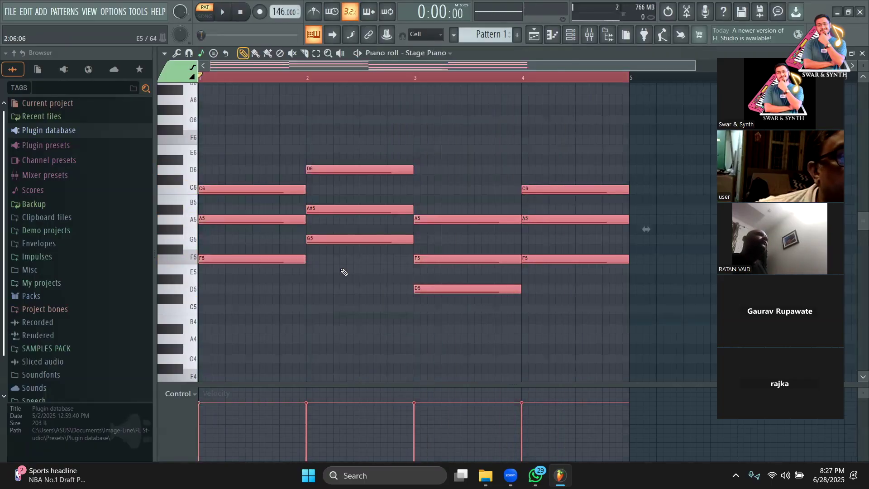
drag(224, 260, 222, 240)
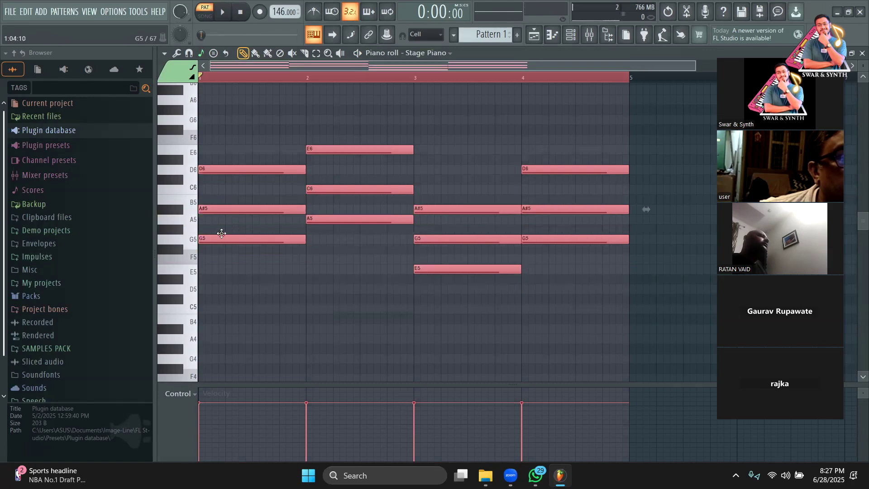
key(space)
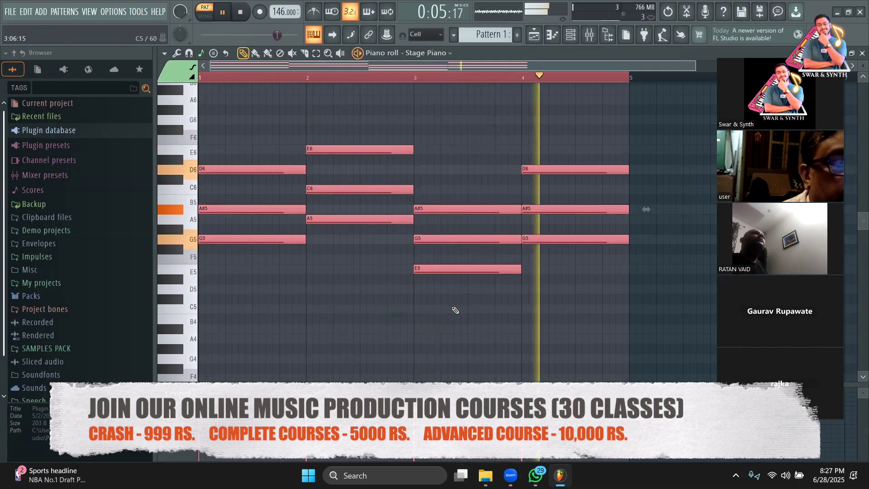
key(space)
- Transpose the whole progression down within the scale so the first chord's root is C5, and play it
key(ctrl+z)
key(ctrl+z)
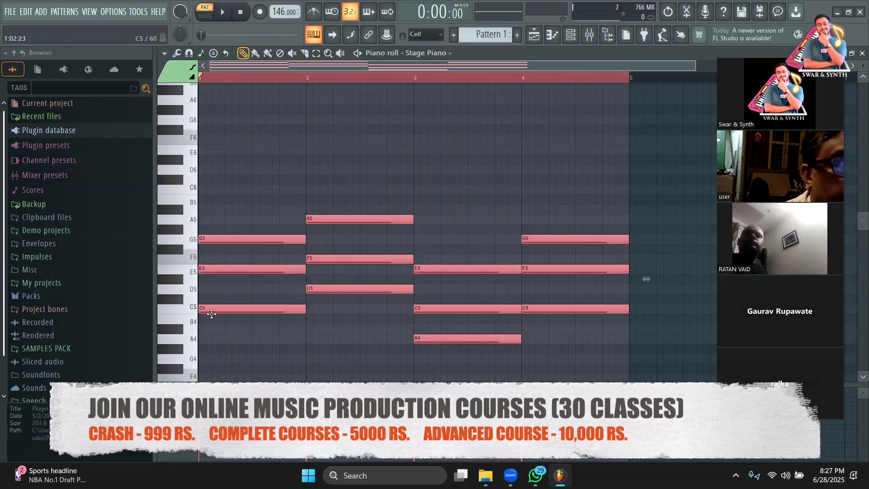
key(ctrl+z)
key(space)
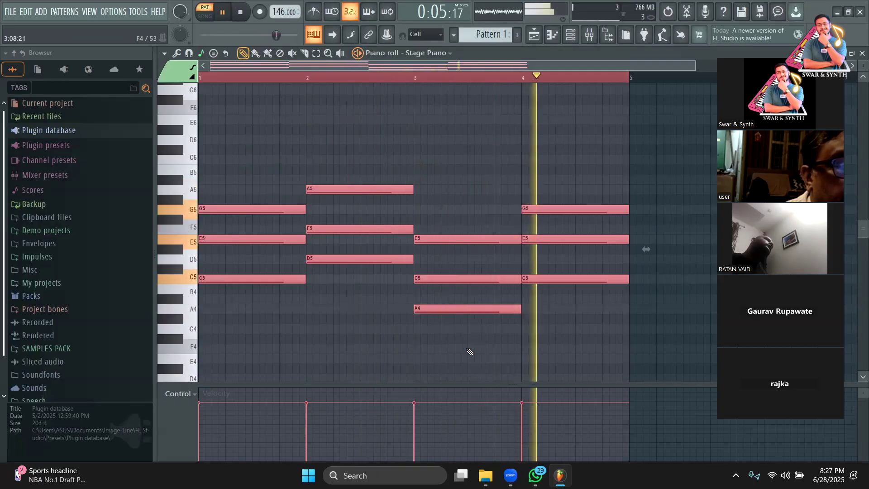
- Stop playback and remove all the chords from the piano roll
key(space)
key(ctrl+z)
key(ctrl+z)
key(ctrl+z)
key(ctrl+z)
key(ctrl+z)
key(ctrl+z)
key(ctrl+z)
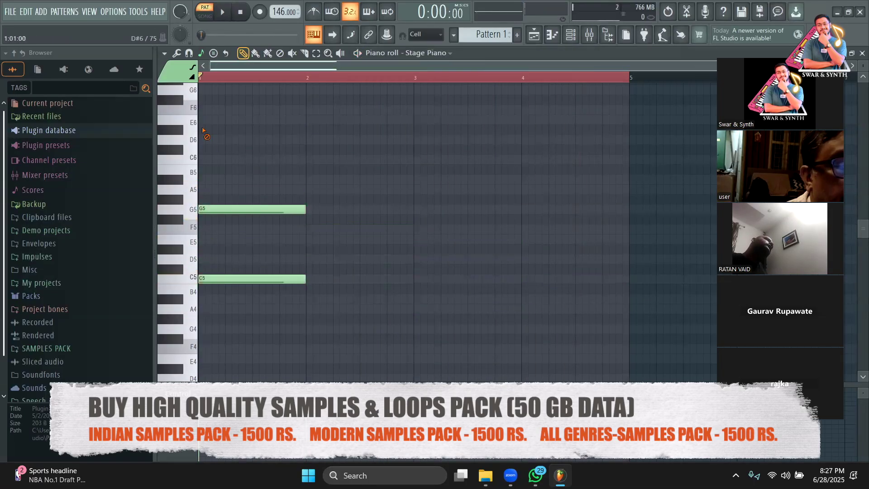
- Stamp a Minor chord on root E5 at the start of bar 1
click(214, 53)
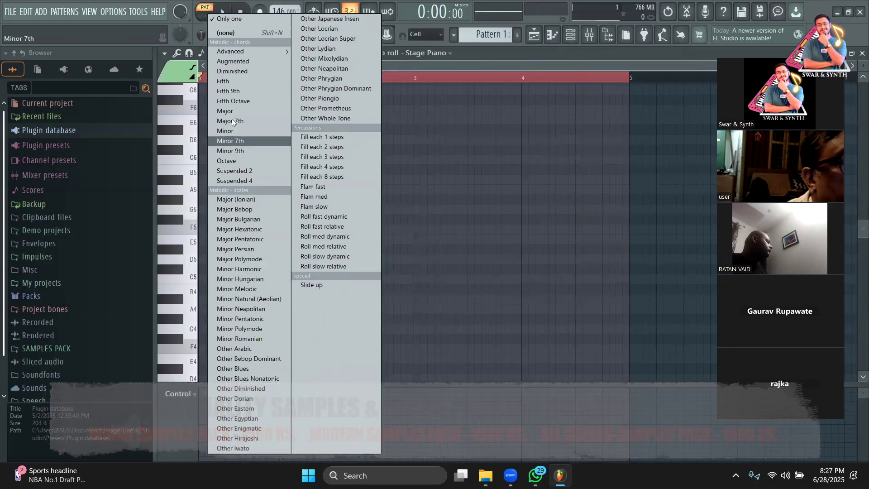
click(233, 132)
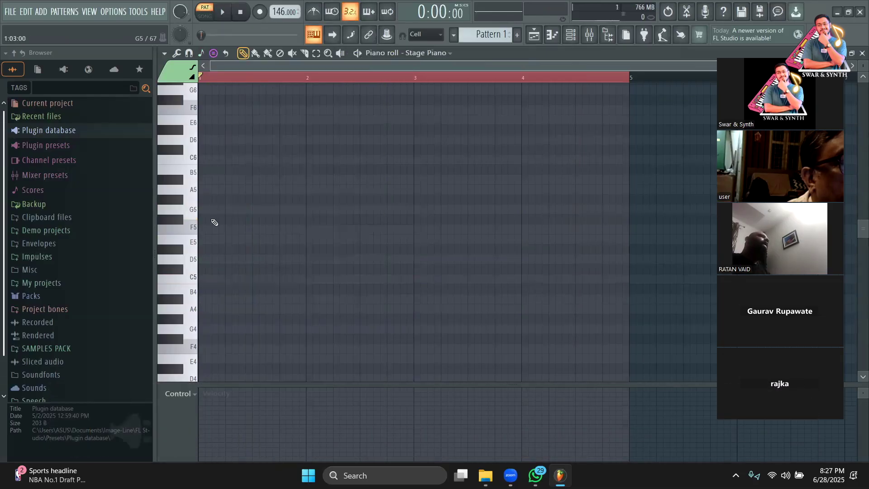
click(207, 240)
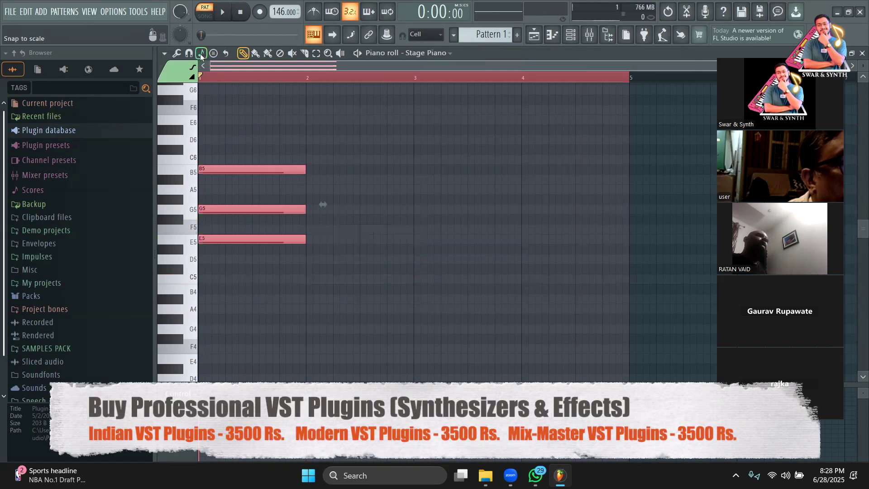
- Set the piano roll's snap scale to Minor Natural (Aeolian) with E as the root note
click(201, 54)
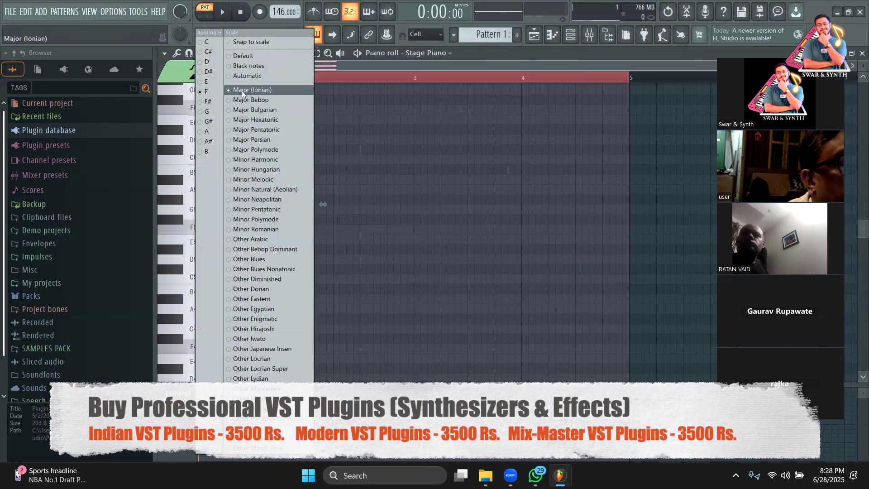
click(245, 189)
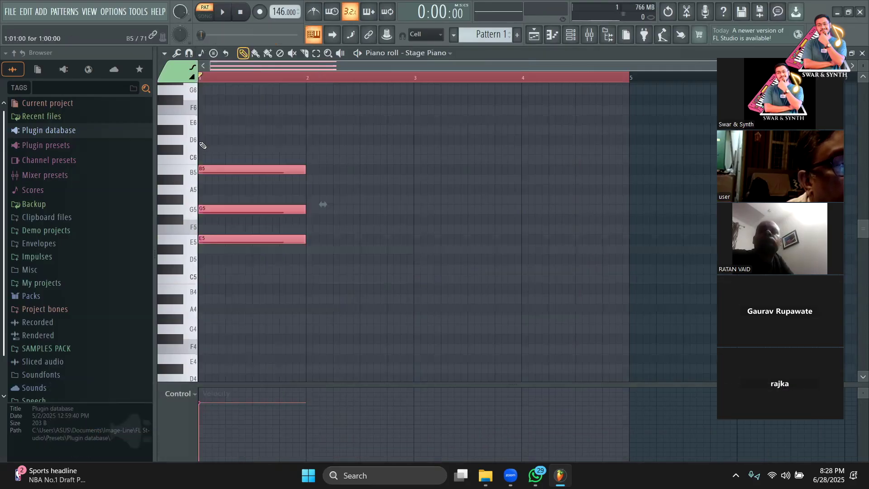
click(202, 53)
click(204, 83)
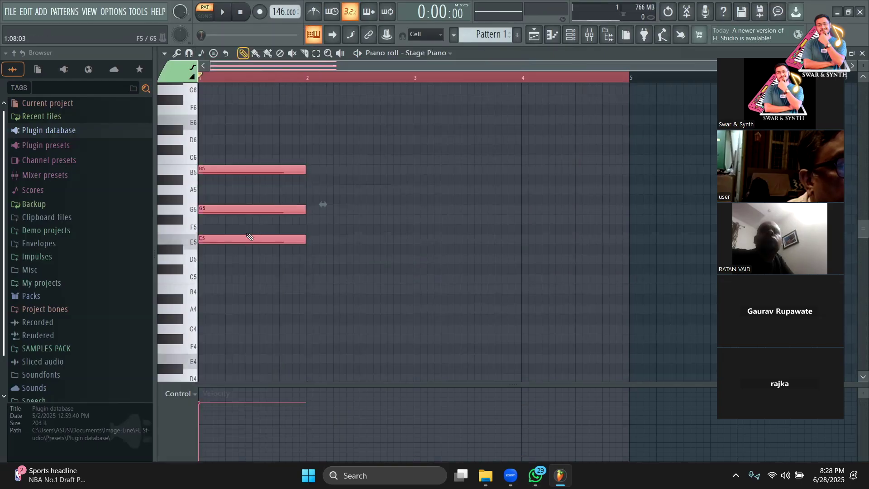
- Try a copy of the bar 1 chord in bar 2 on roots D5 and C5 during playback, and delete it
shift+drag(232, 240, 335, 242)
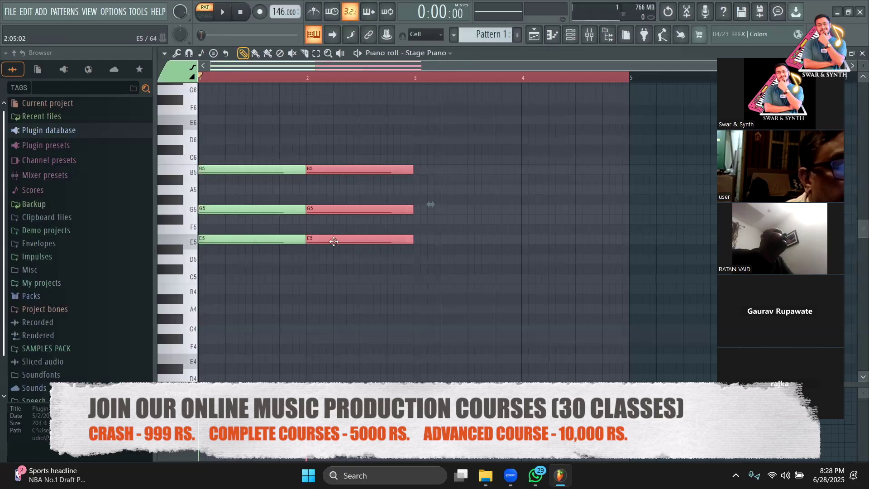
drag(334, 250, 334, 265)
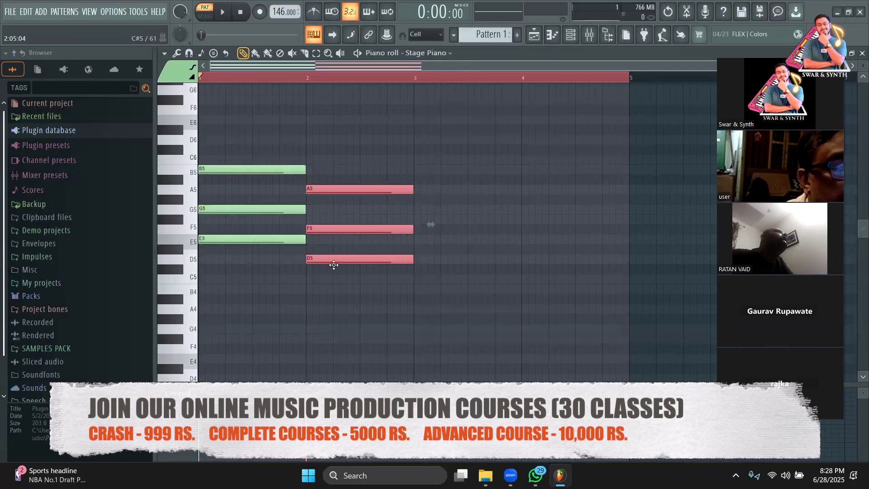
key(space)
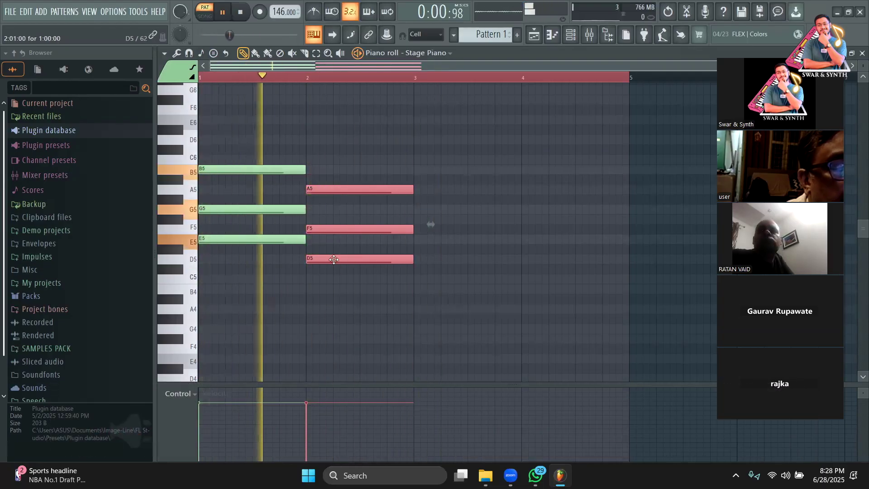
key(space)
key(space)
drag(334, 262, 335, 278)
key(space)
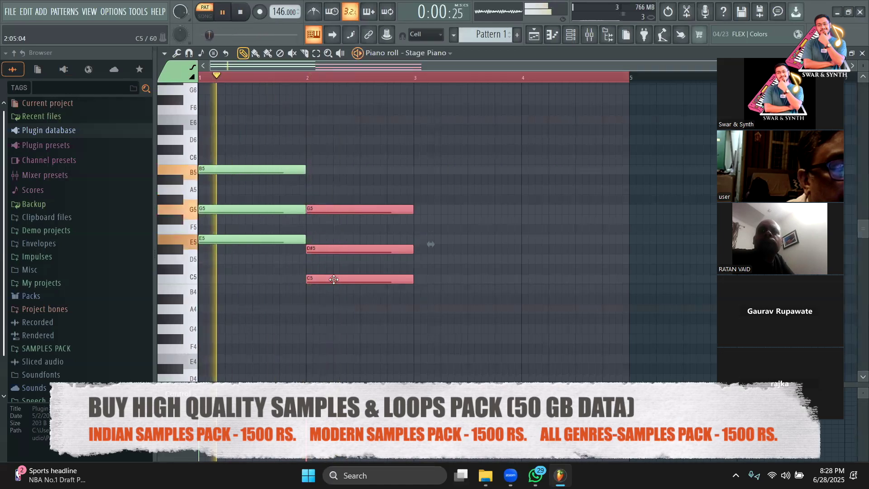
right_click(344, 278)
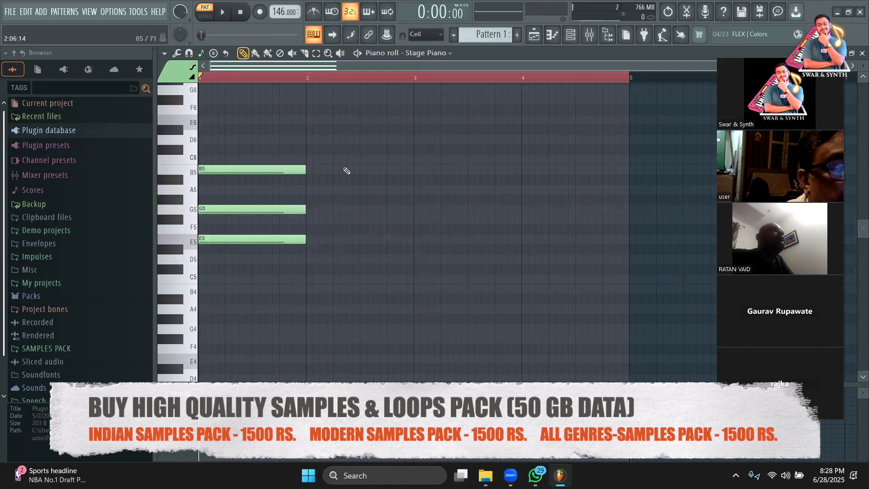
- Copy the bar 1 chord into bar 2 on root D5 within the scale, and play both chords
key(ctrl+a)
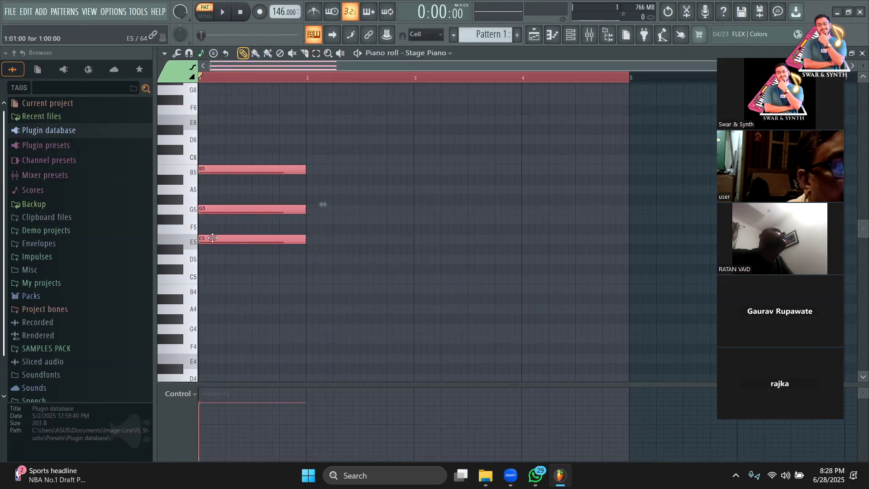
shift+drag(212, 238, 316, 260)
key(space)
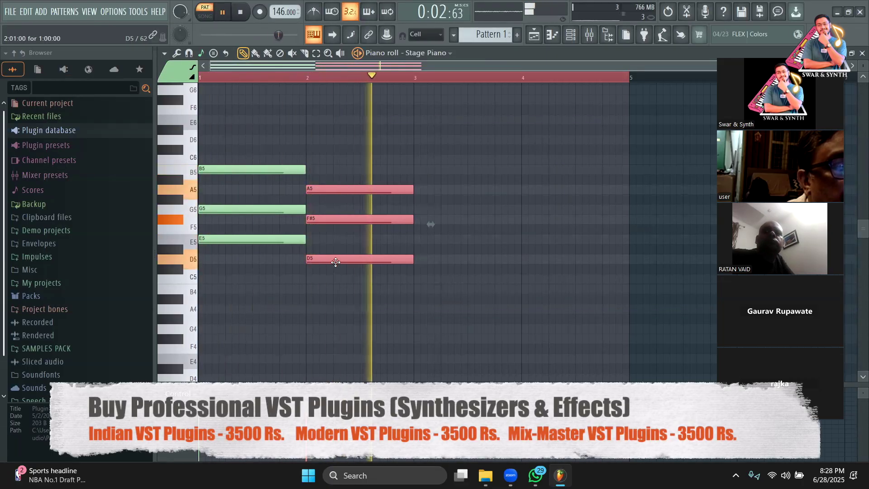
key(space)
- Copy the chord into bar 3 on root C5 and bar 4 on root D5, and raise the tempo to 165 BPM during playback
shift+drag(336, 262, 438, 268)
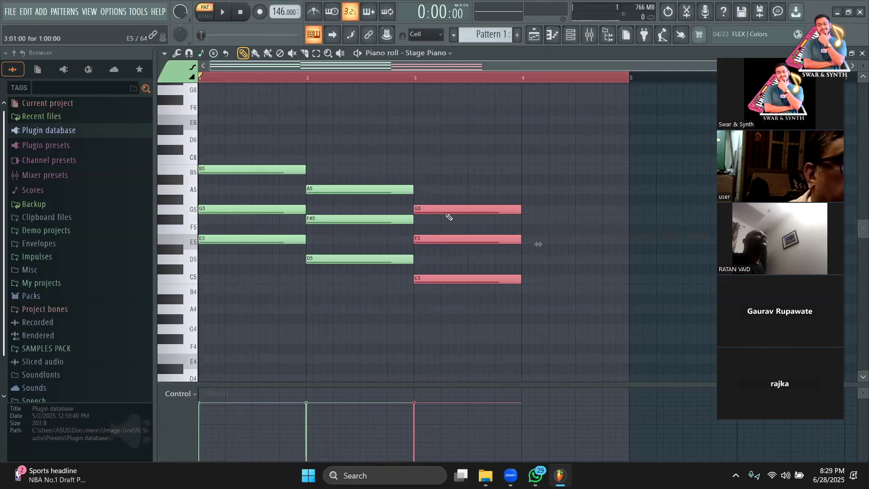
key(space)
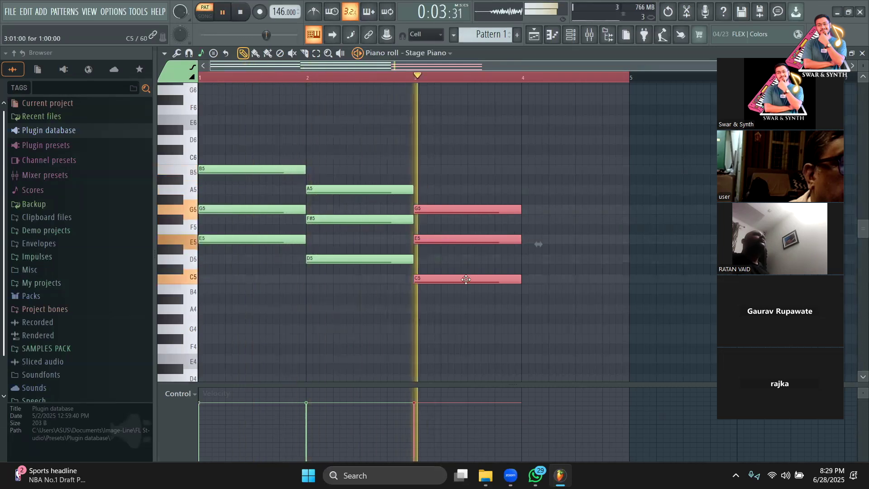
drag(466, 279, 572, 255)
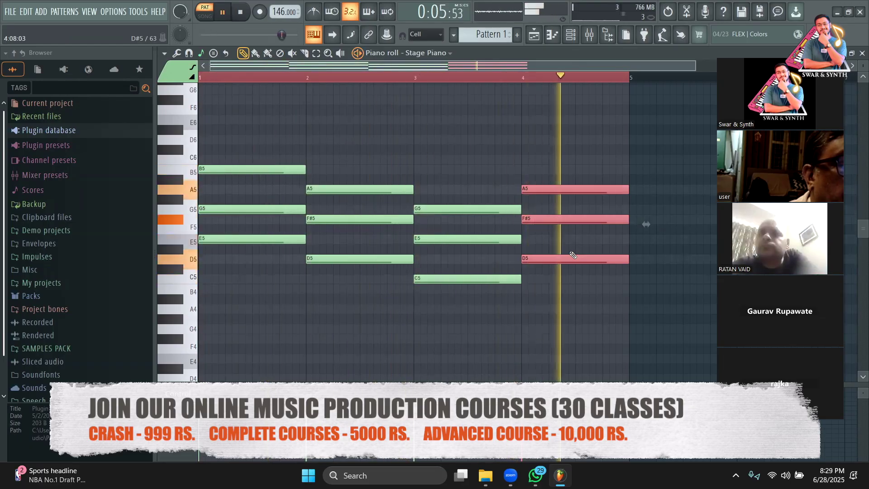
drag(283, 12, 280, 9)
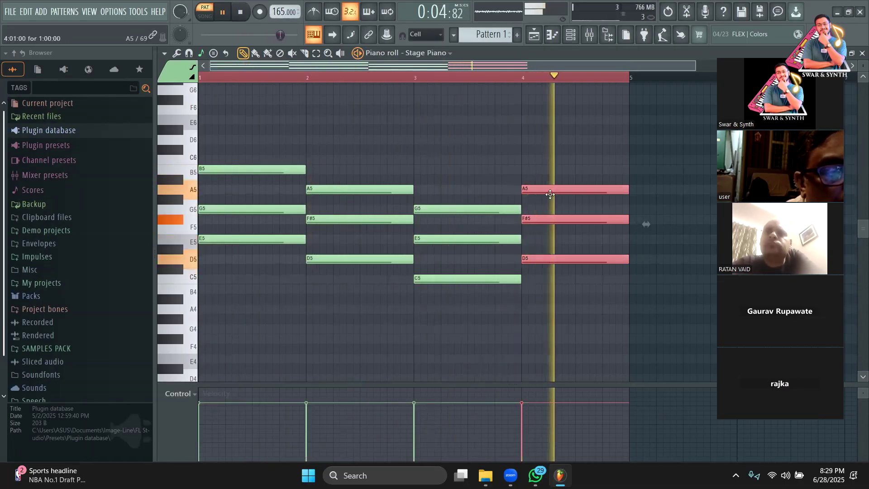
key(space)
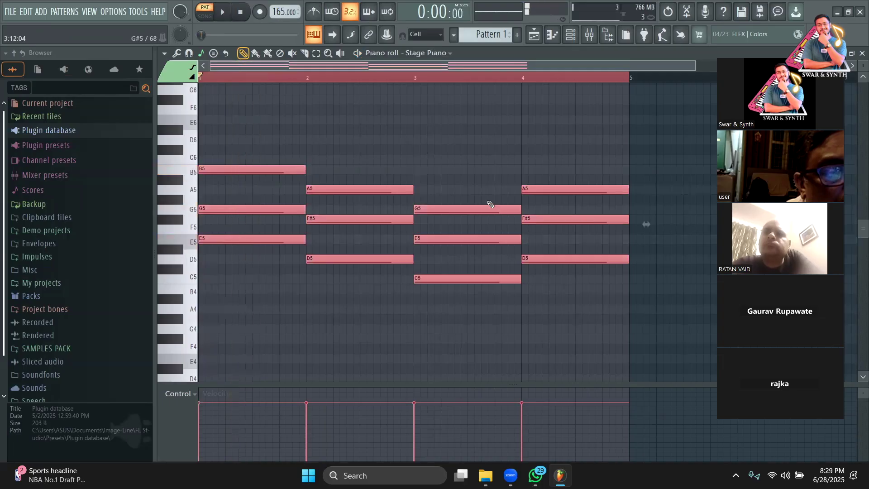
- Rework each full-bar chord into three evenly spaced quarter-bar hits across all four bars, and play the rhythm
mouse_move(412, 186)
mouse_down()
mouse_move(331, 192)
mouse_move(406, 188)
mouse_up()
key(space)
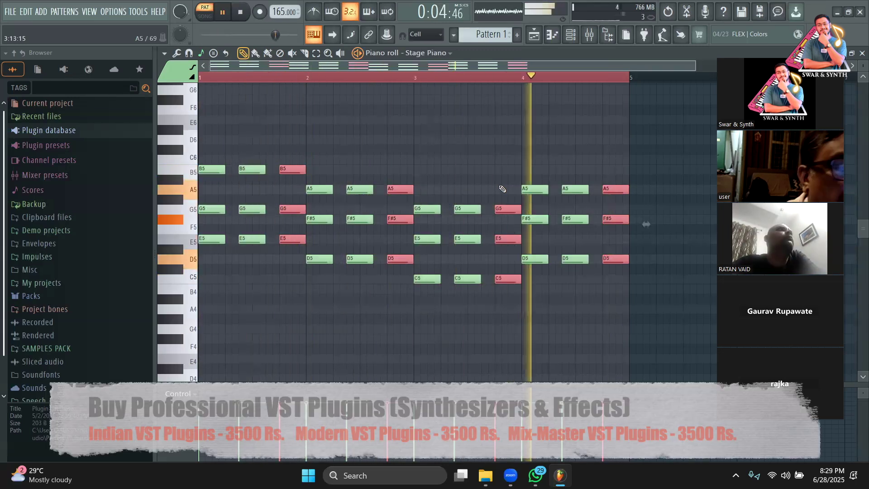
key(space)
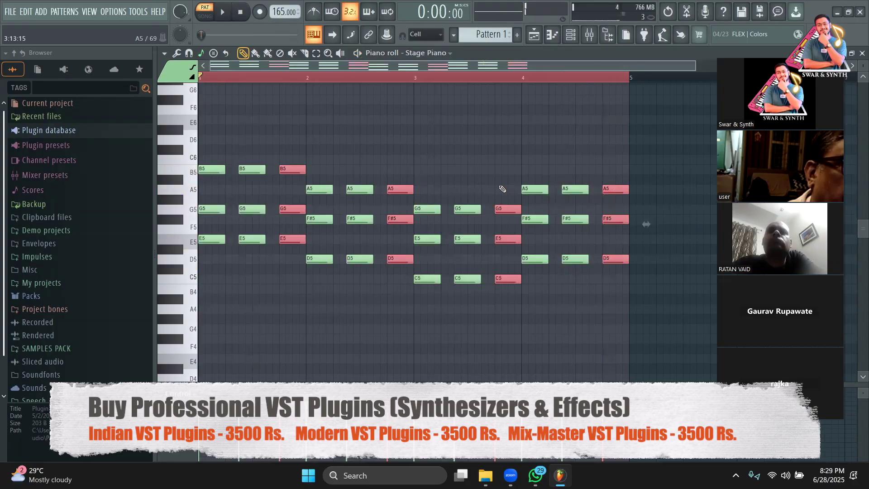
- Transpose all the chords up one semitone so the first chord's root is F5, and play them
key(ctrl+a)
mouse_move(210, 232)
mouse_down()
mouse_move(210, 221)
mouse_move(205, 242)
mouse_up()
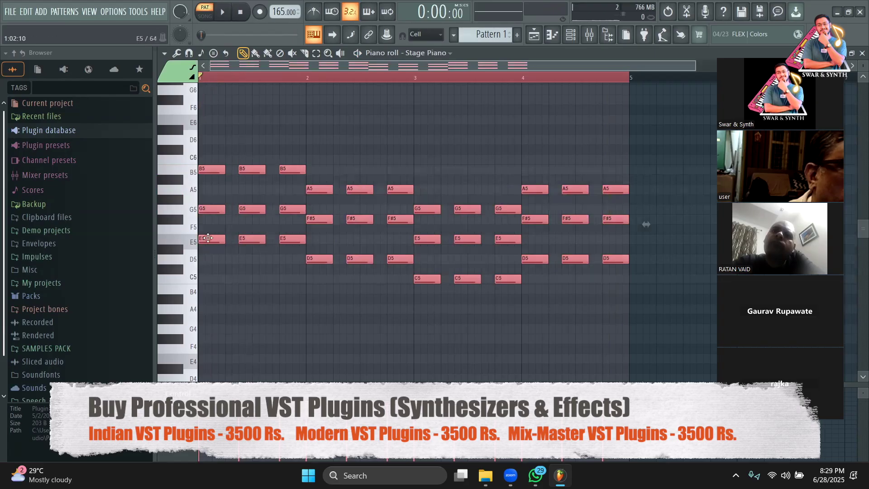
drag(208, 238, 209, 229)
key(space)
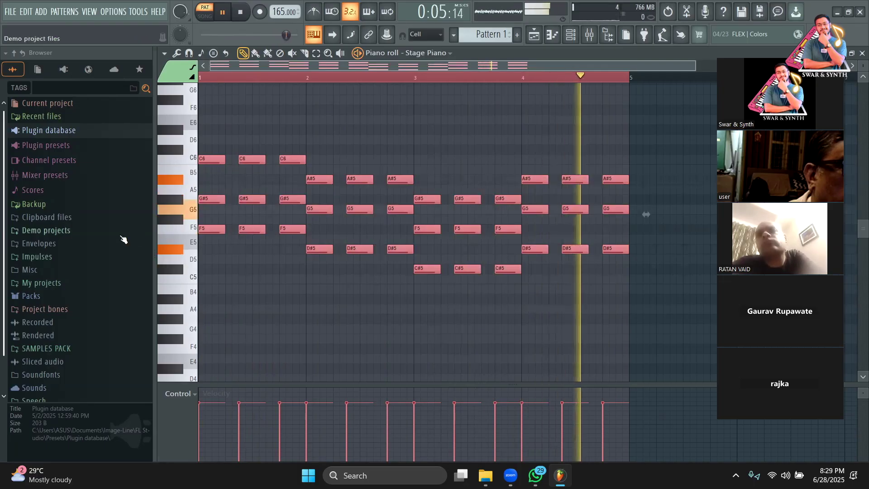
- Stop playback and transpose all the chords down so the first chord's root is D5
key(space)
drag(208, 230, 208, 268)
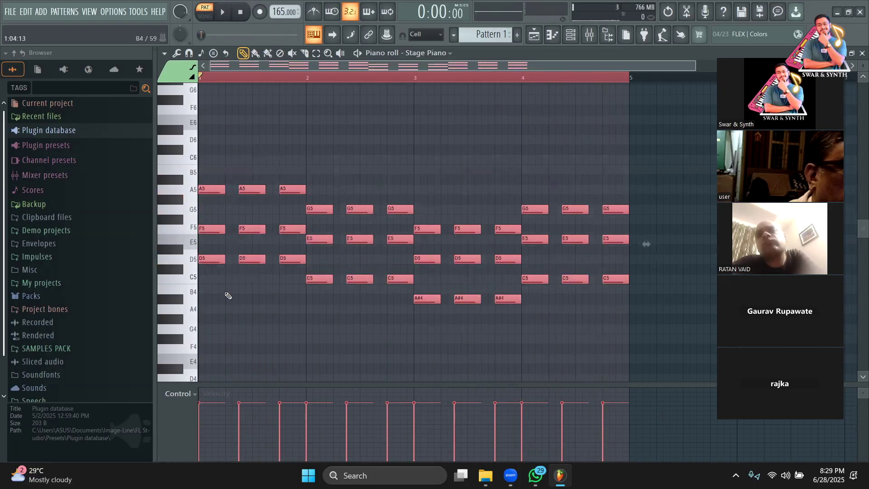
- Play the transposed four-bar chord progression and stop playback
key(space)
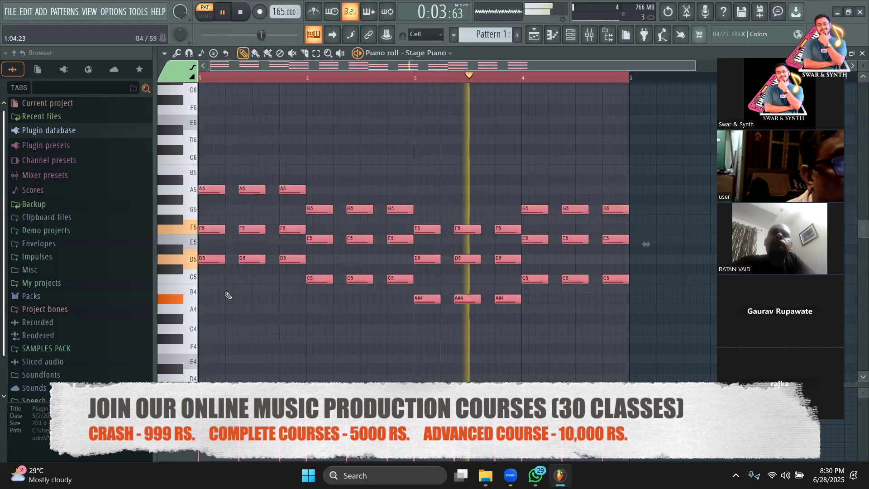
key(space)
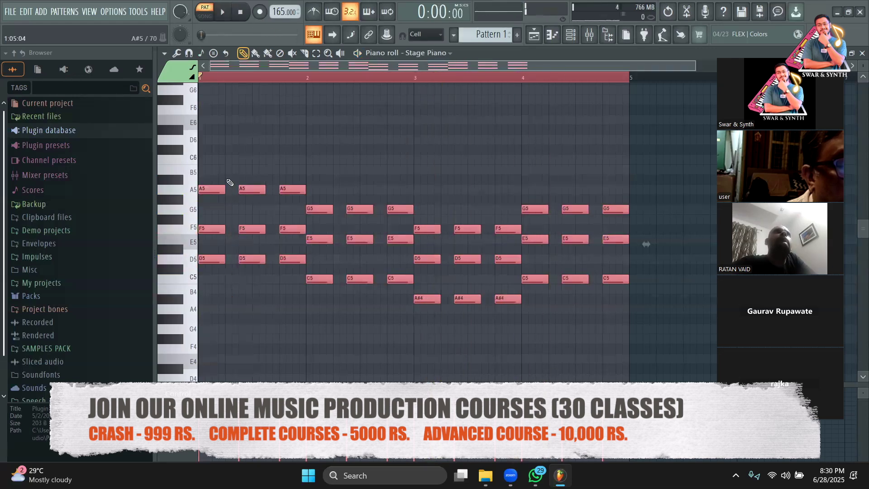
scroll(341, 220, down, 2)
scroll(340, 222, up, 3)
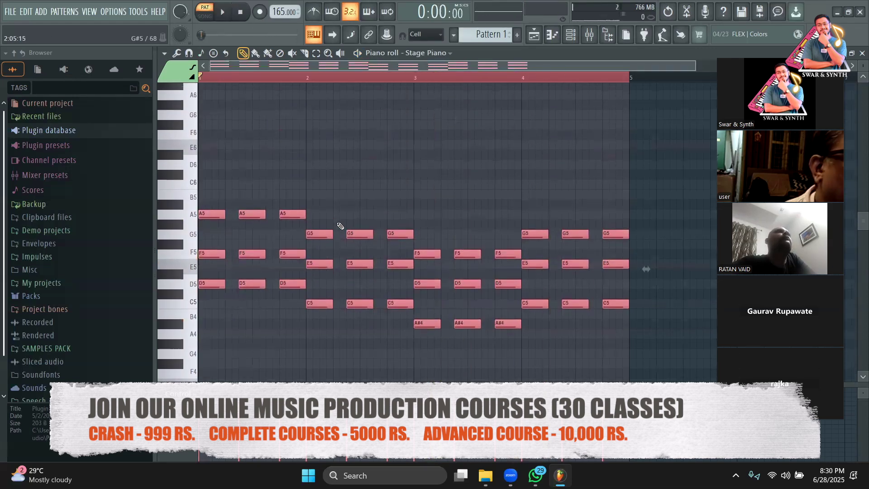
scroll(341, 226, down, 1)
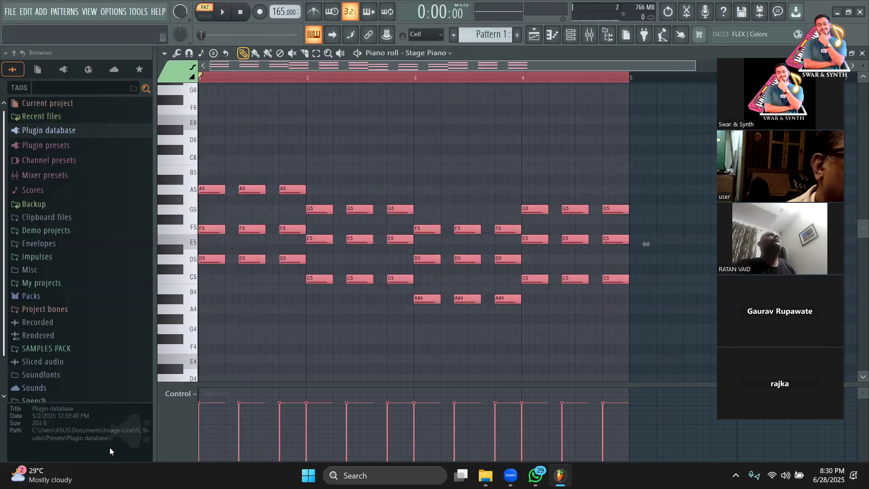
- Delete all the chords from the piano roll and clear the four-bar time selection
key(ctrl+a)
key(Delete)
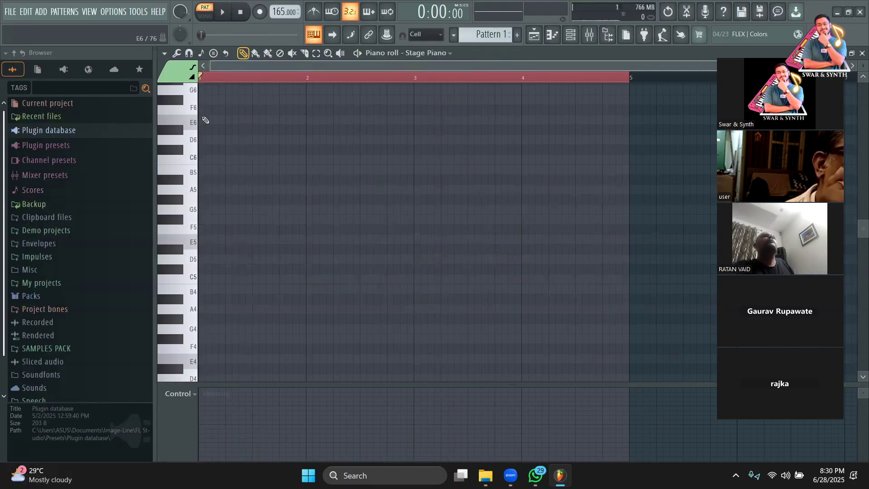
click(209, 80)
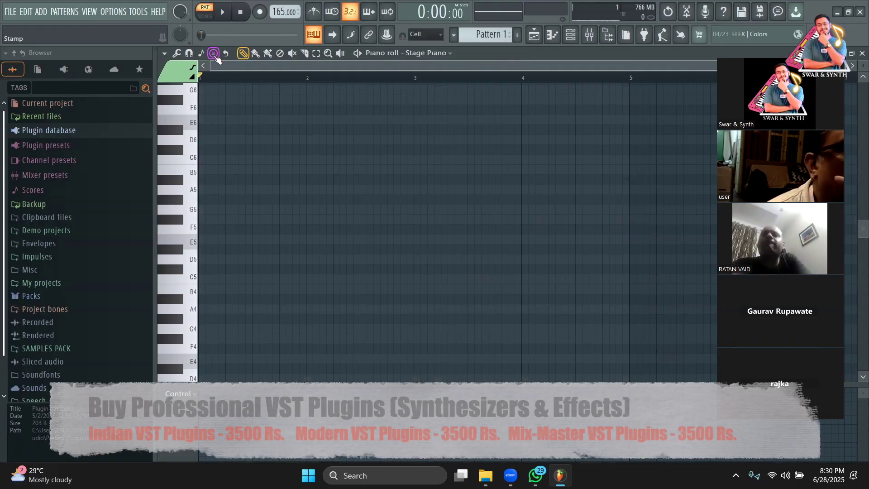
- View the playlist, mixer and channel rack, and reopen the Stage Piano's piano roll
click(213, 53)
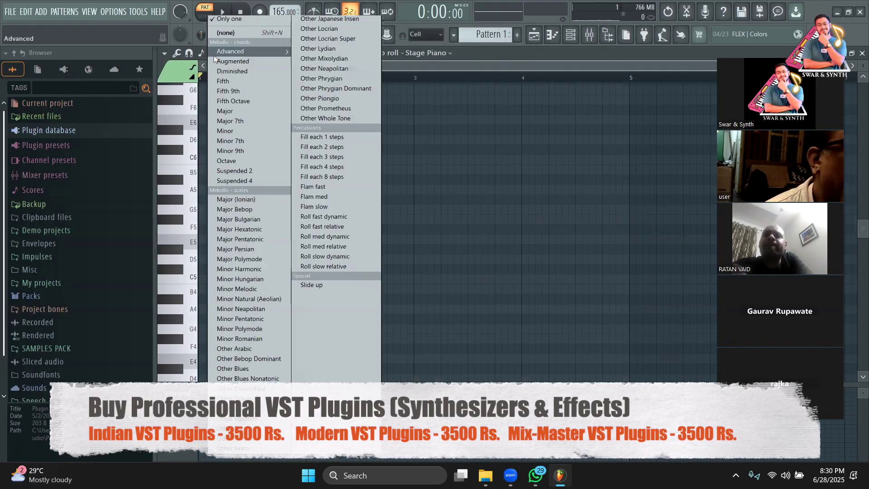
click(431, 65)
click(545, 35)
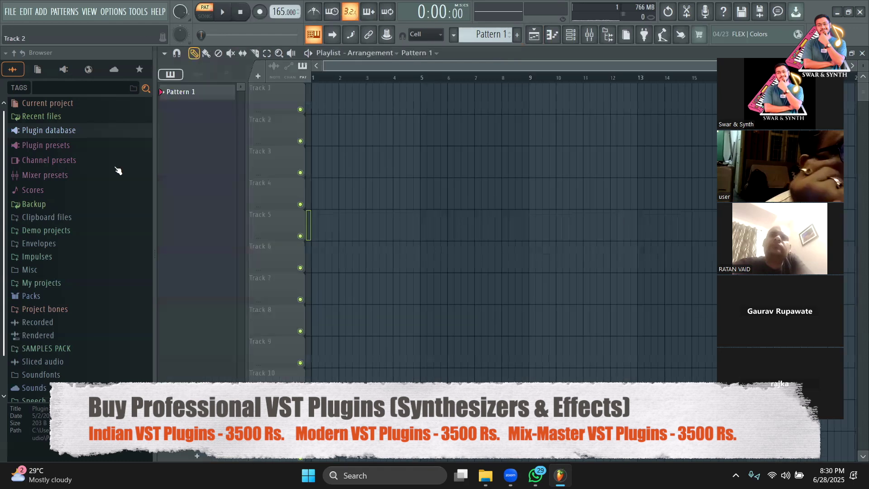
click(587, 36)
click(572, 36)
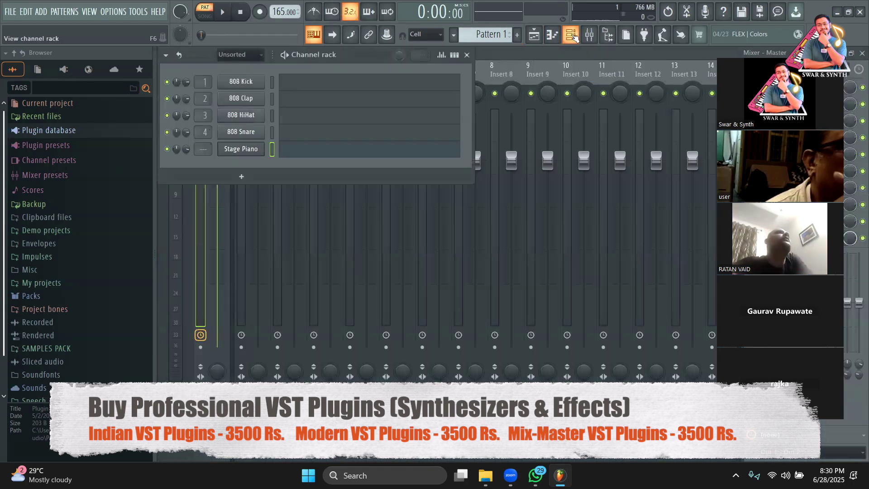
click(321, 154)
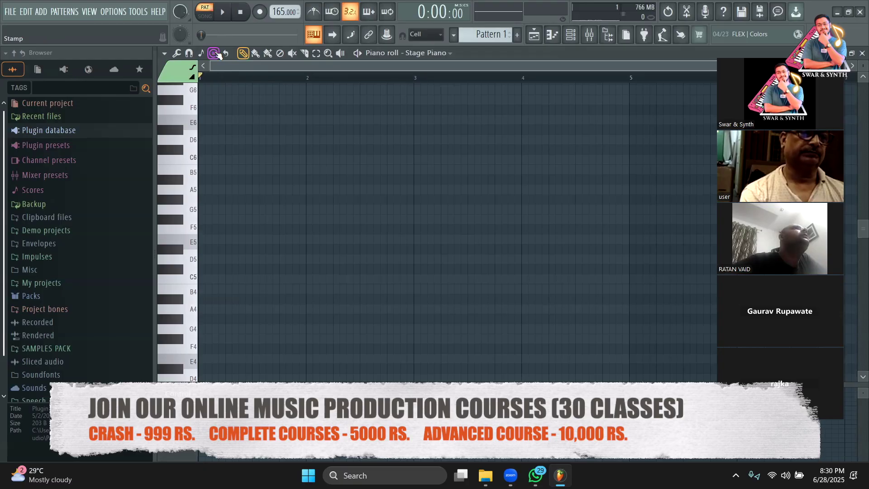
- Stamp a Minor chord with root G5 at the start of bar 1 and set the snap scale's root note to G
click(215, 53)
click(234, 132)
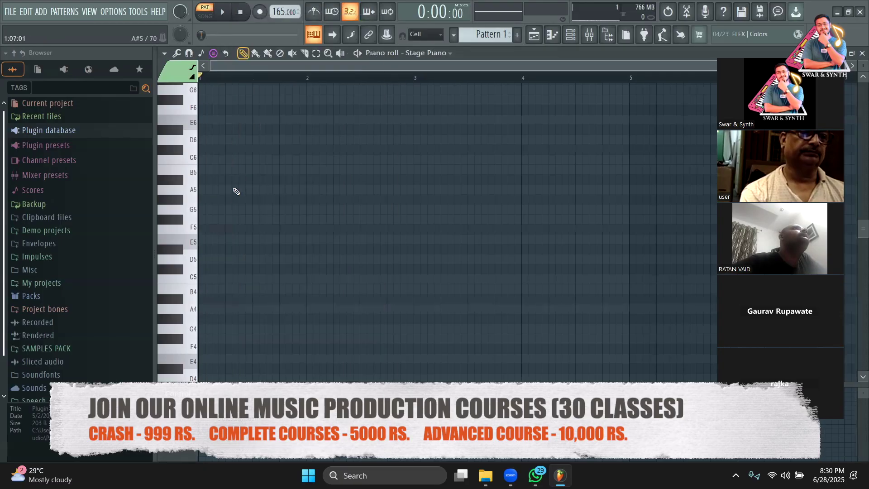
click(215, 208)
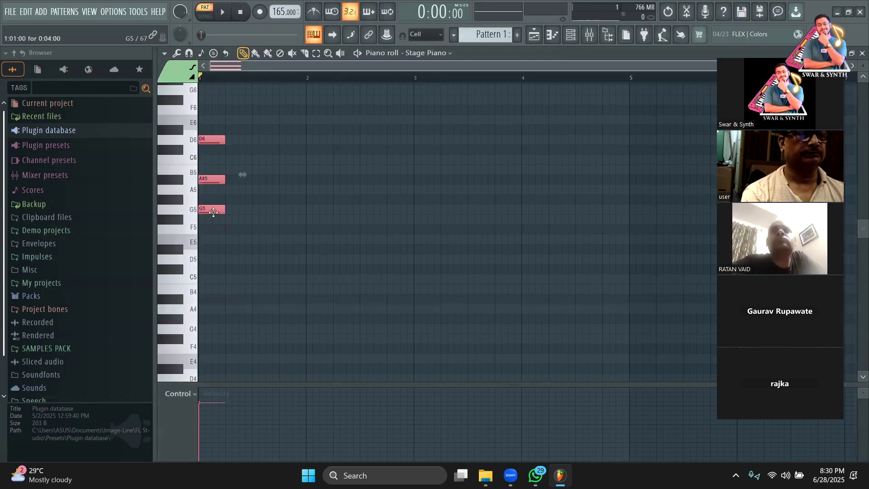
click(202, 54)
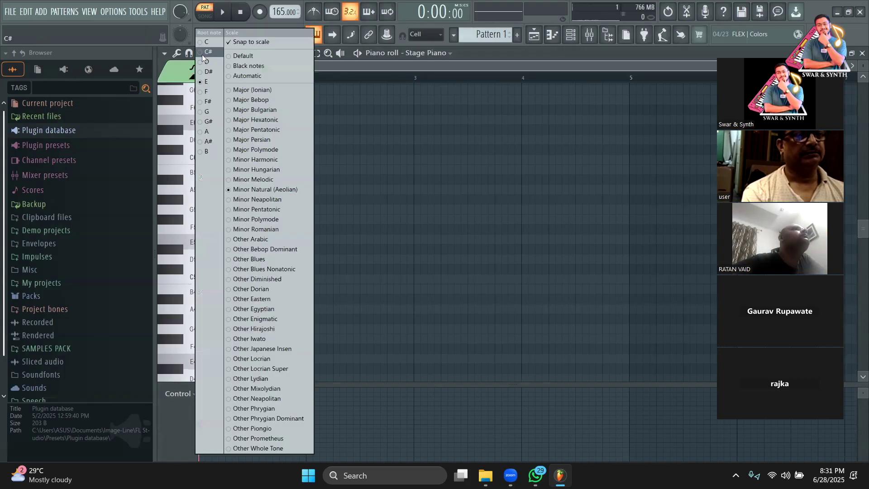
click(212, 110)
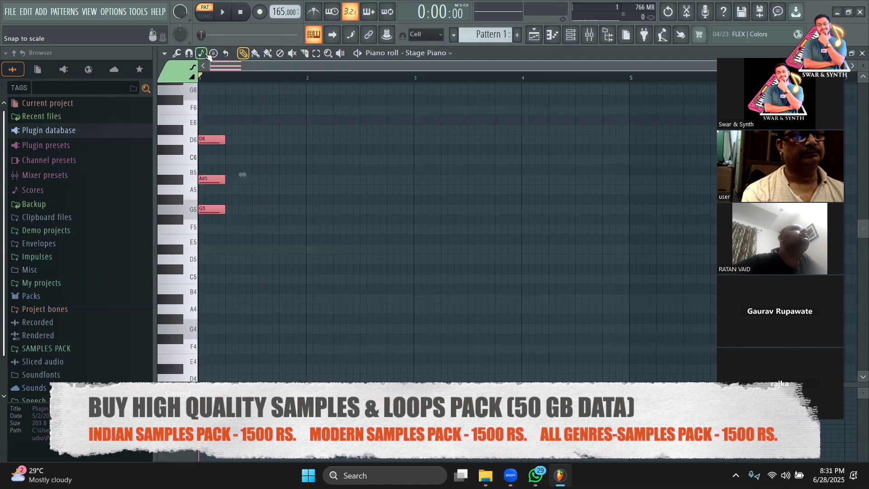
- Examine the root notes and scales available for snap to scale, including Minor Natural (Aeolian) and Major (Ionian)
click(202, 54)
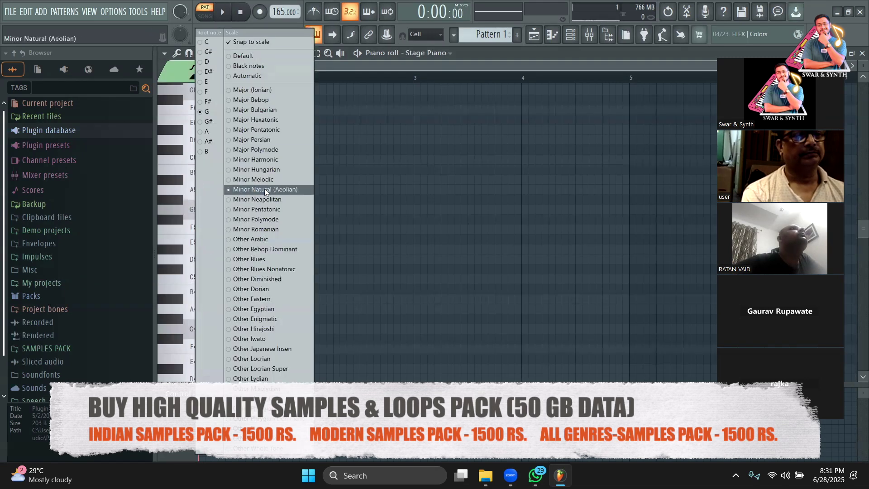
click(337, 64)
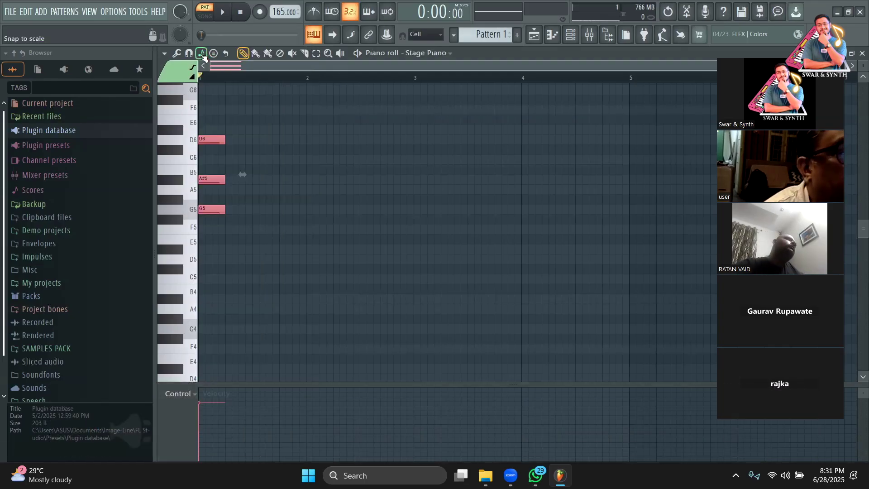
click(201, 53)
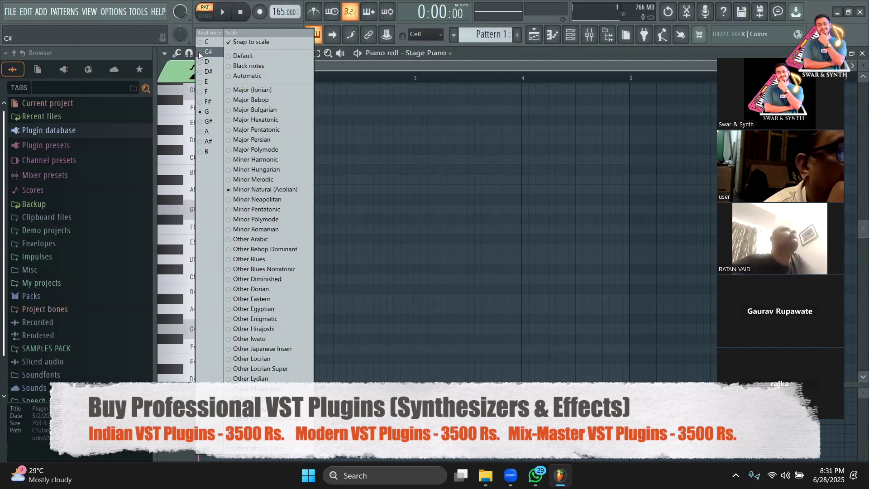
key(Escape)
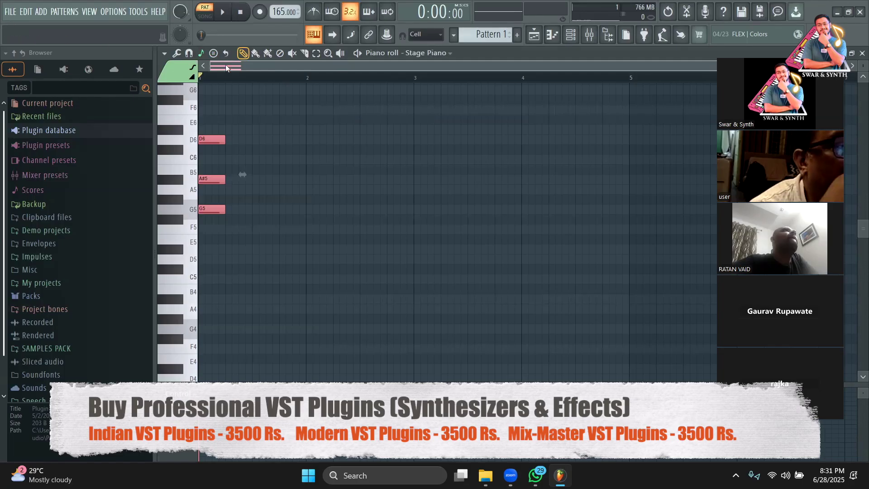
click(202, 53)
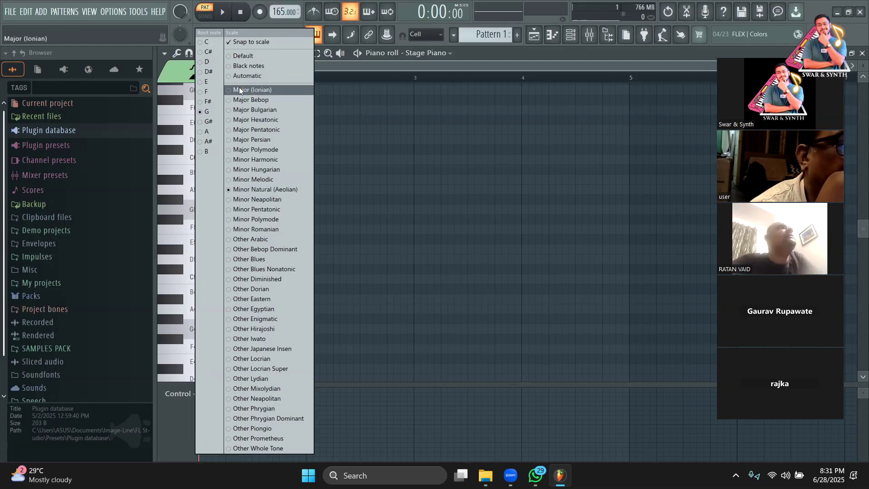
click(203, 54)
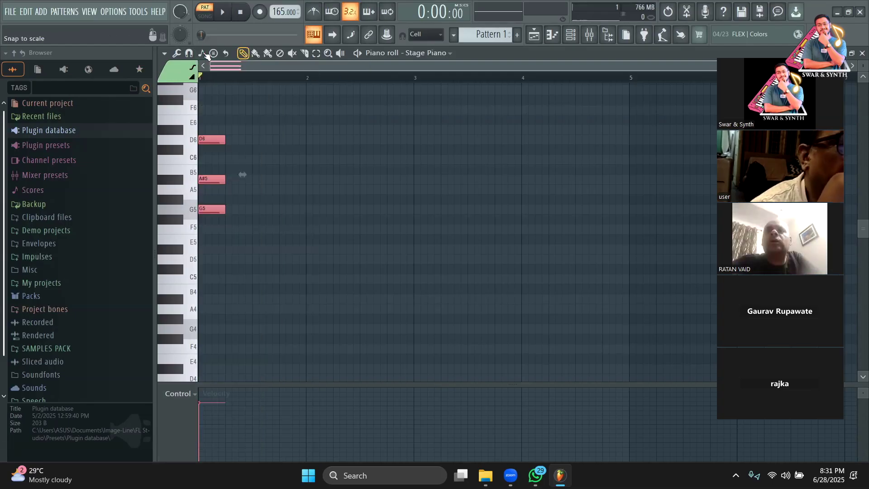
click(201, 53)
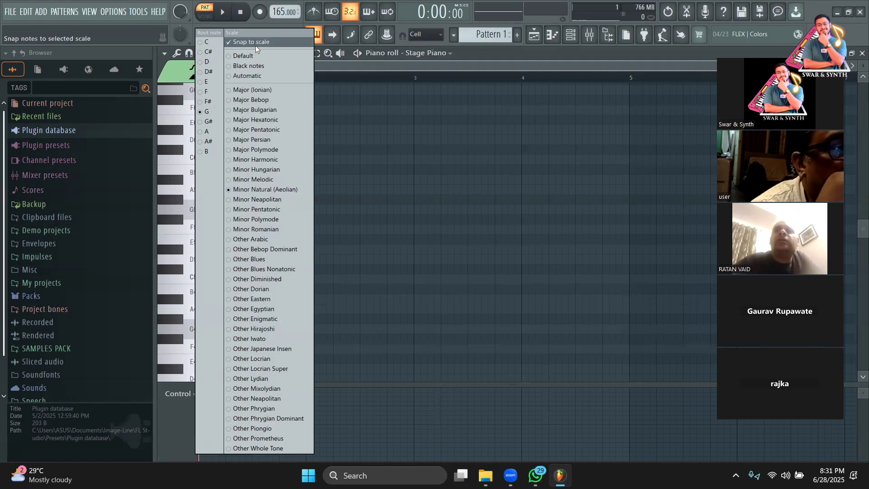
click(381, 69)
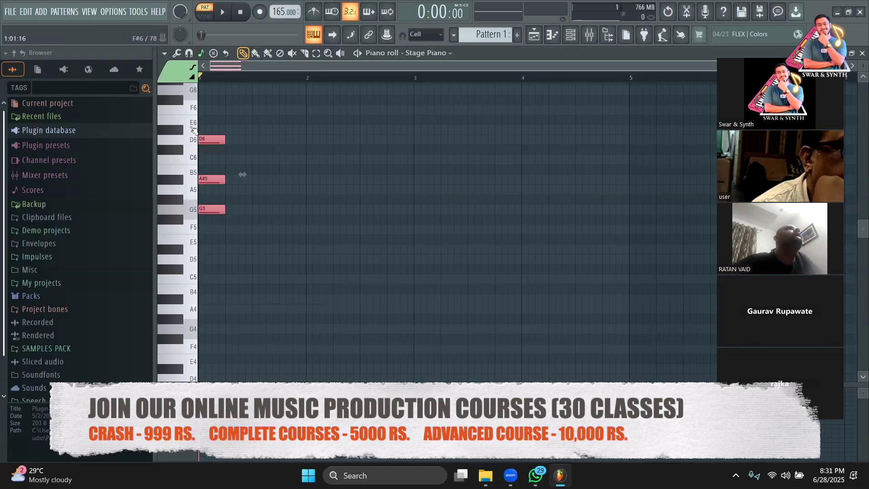
click(201, 53)
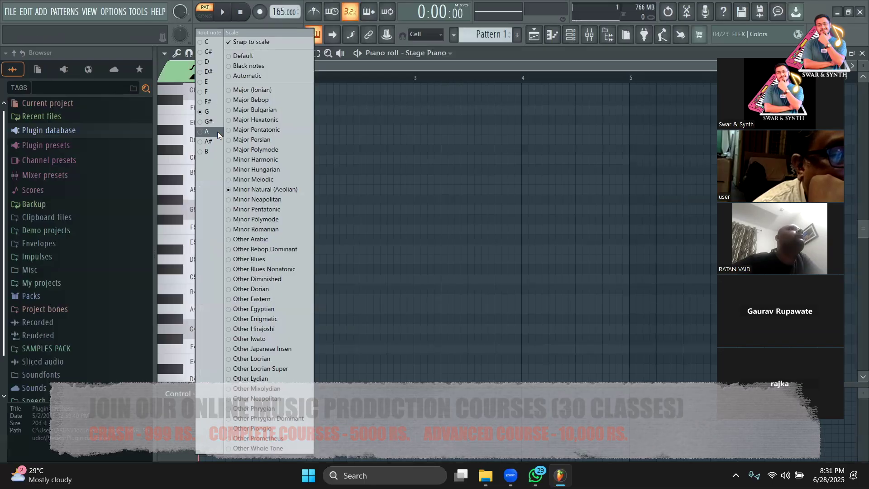
click(358, 68)
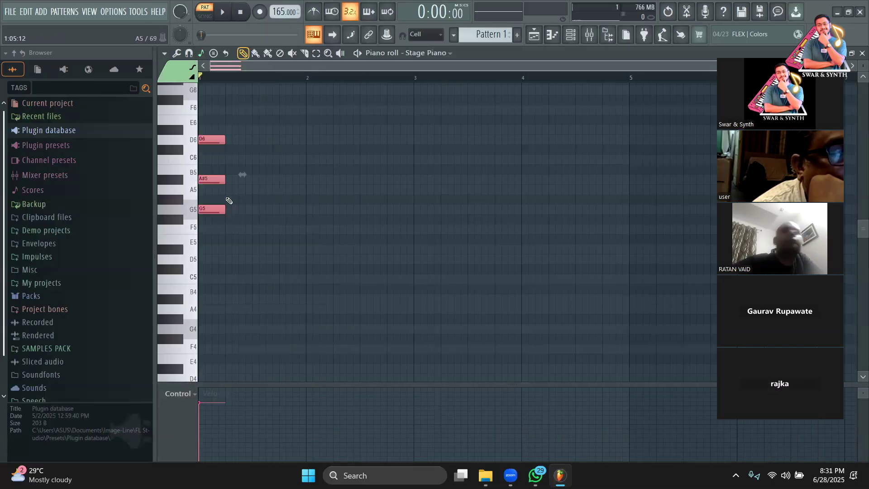
- Duplicate the G5 chord directly behind the original with its root moved to F5
shift+drag(227, 210, 233, 250)
drag(765, 92, 722, 129)
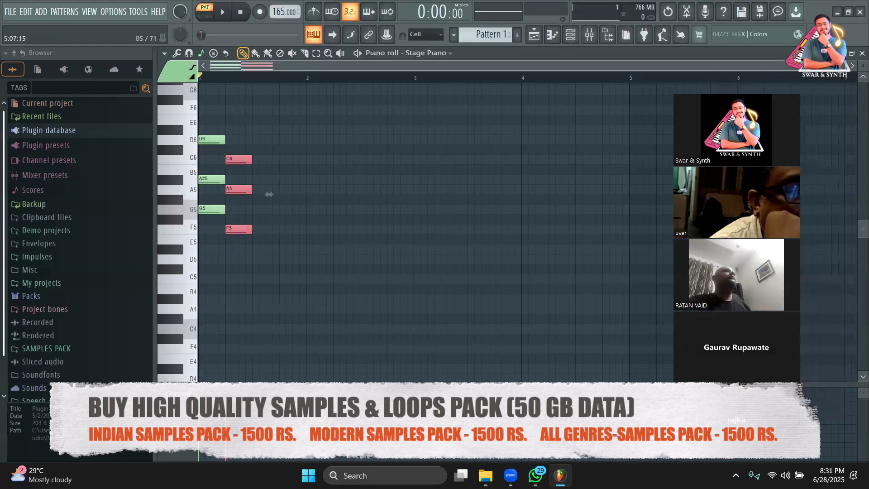
drag(847, 66, 403, 73)
drag(771, 111, 808, 104)
- Play the two chords and move the F5 chord to step 9 of bar 1
key(space)
key(space)
key(space)
drag(332, 229, 440, 230)
key(space)
drag(403, 62, 625, 64)
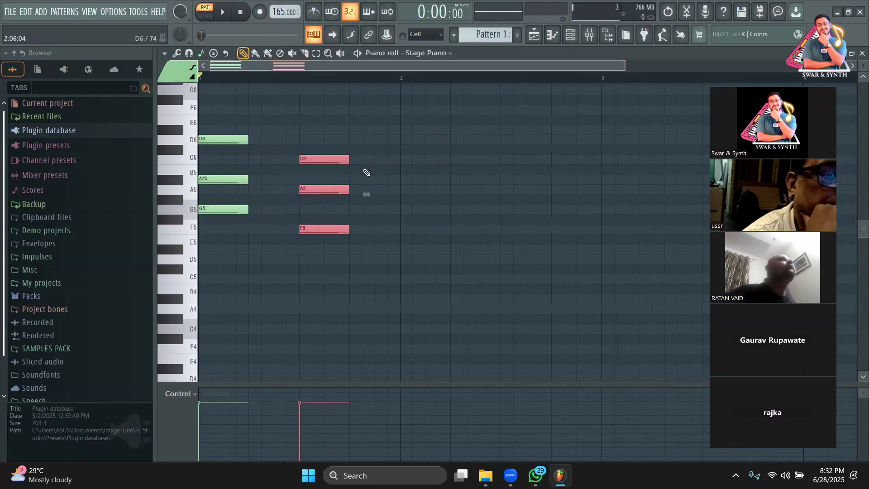
- Move the second chord down to root D5 and play the two chords
click(213, 54)
click(205, 54)
drag(315, 230, 323, 259)
key(space)
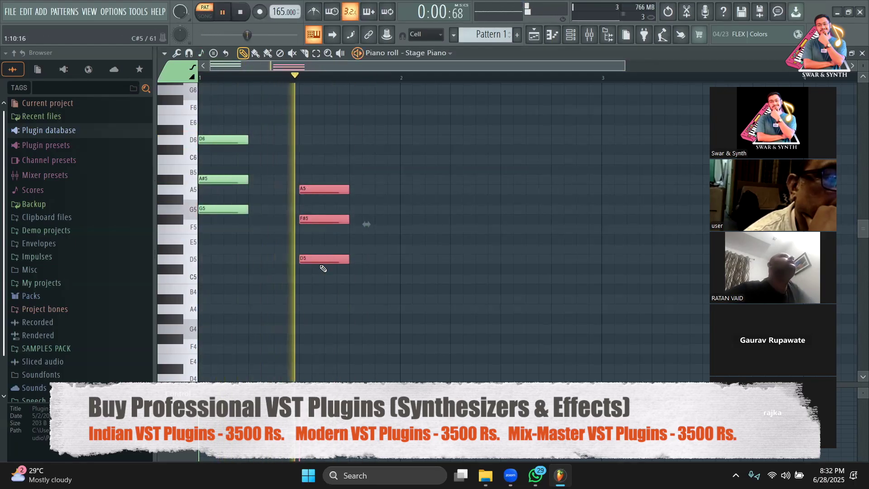
key(space)
- Transpose the second chord up three semitones to root F5 and delete it
key(shift+Up)
key(shift+Up)
key(shift+Up)
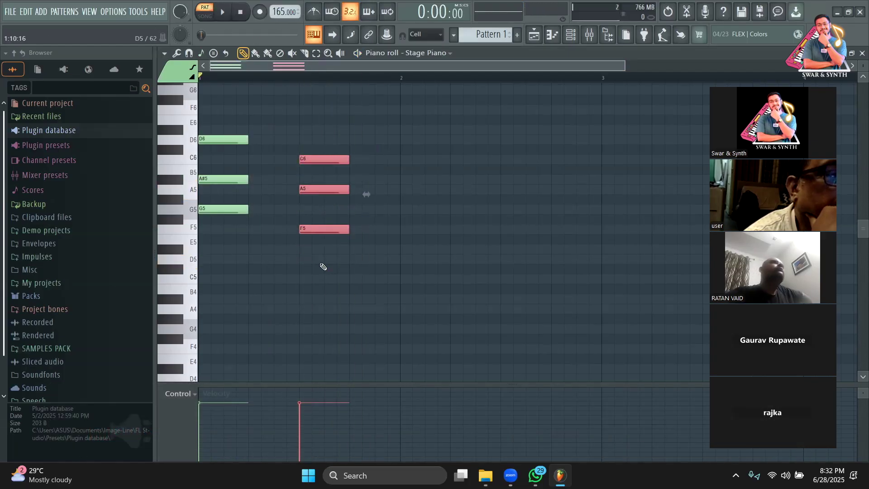
key(Delete)
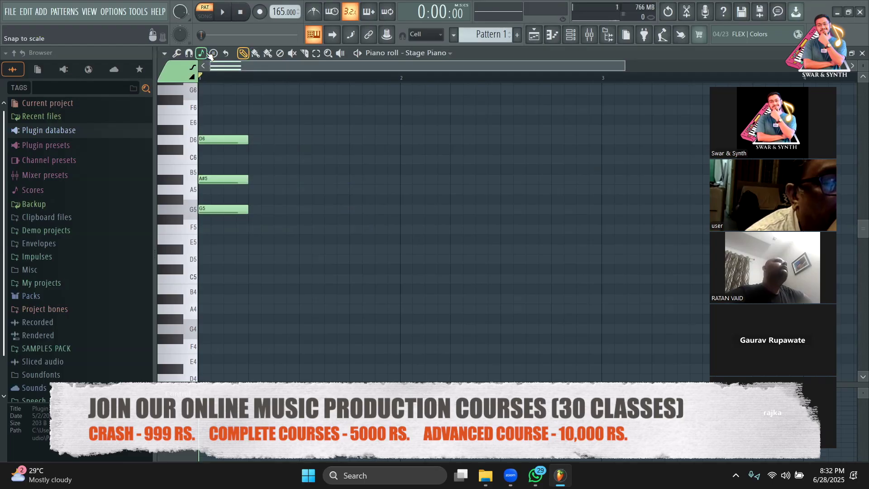
click(206, 53)
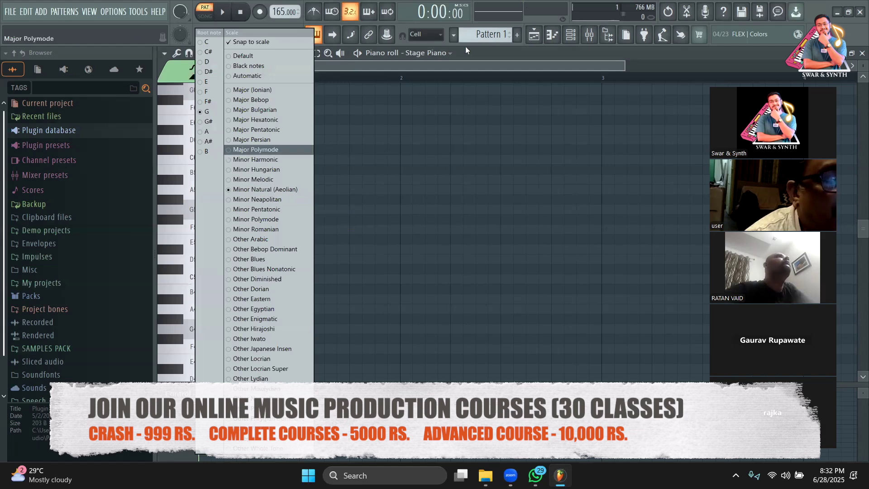
click(259, 149)
click(316, 53)
- Duplicate the G5 chord, move the copy to step 9 of bar 1 with root F5, and play both chords
drag(285, 283, 220, 106)
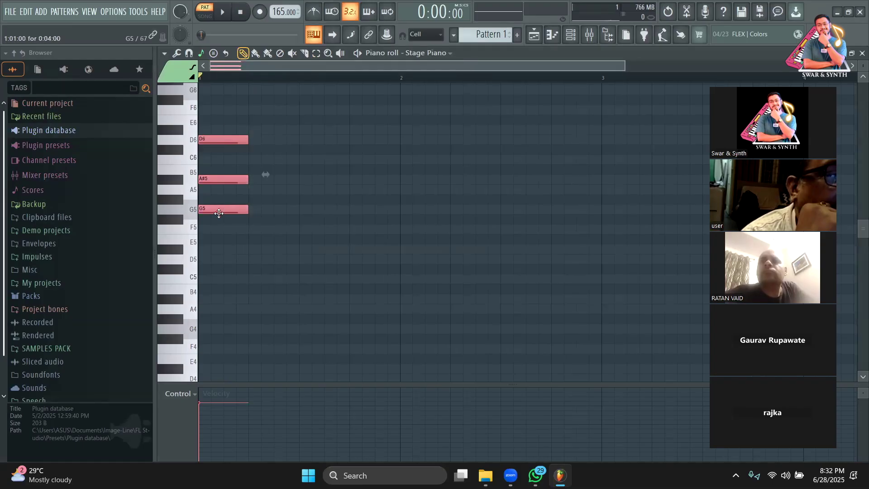
key(ctrl+b)
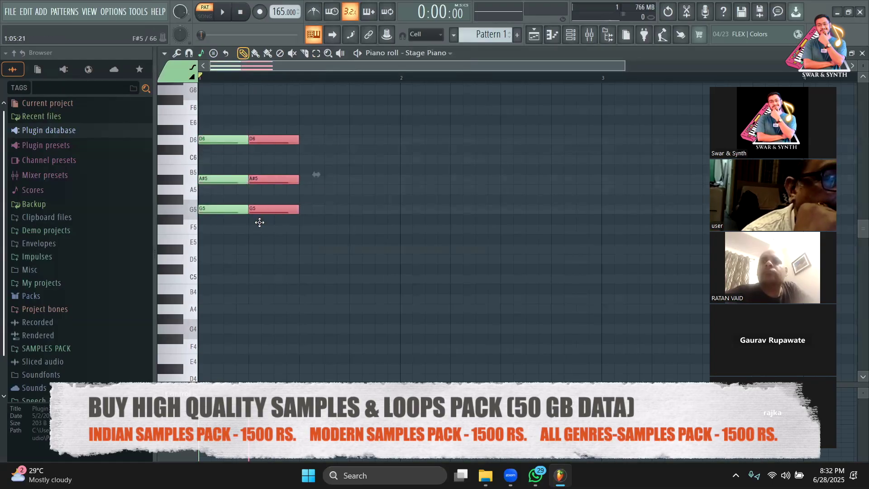
drag(260, 222, 320, 229)
key(space)
key(space)
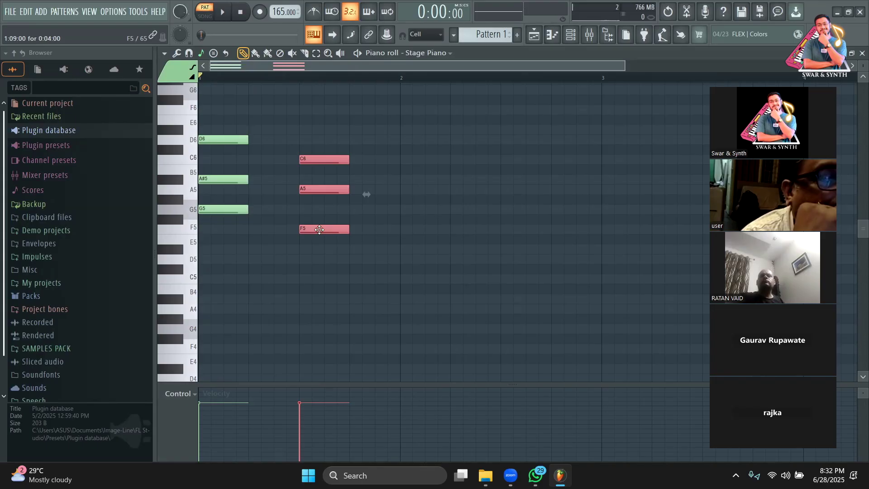
click(217, 53)
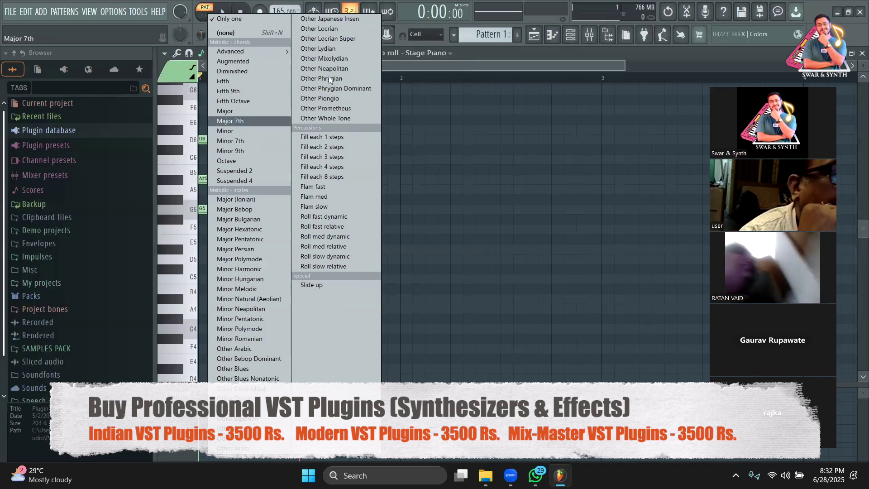
click(417, 66)
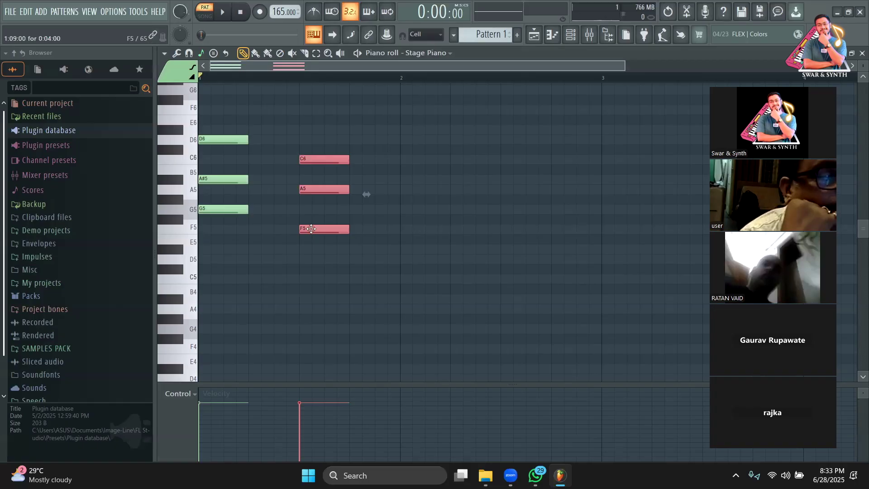
- Duplicate the chord onward with root G5 at step 13 of bar 1, D5 at step 1 and G5 at step 5 of bar 2
key(ctrl+b)
drag(365, 230, 414, 254)
key(ctrl+b)
key(ctrl+b)
drag(462, 229, 467, 178)
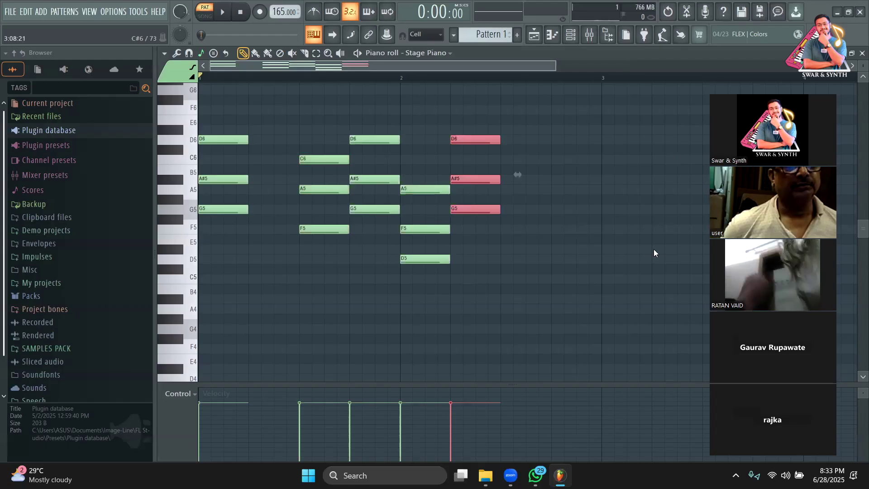
- Add two more chord copies in bar 2, root C6 at step 9 and root D#5 at step 13
key(ctrl+b)
drag(521, 212, 580, 251)
key(ctrl+b)
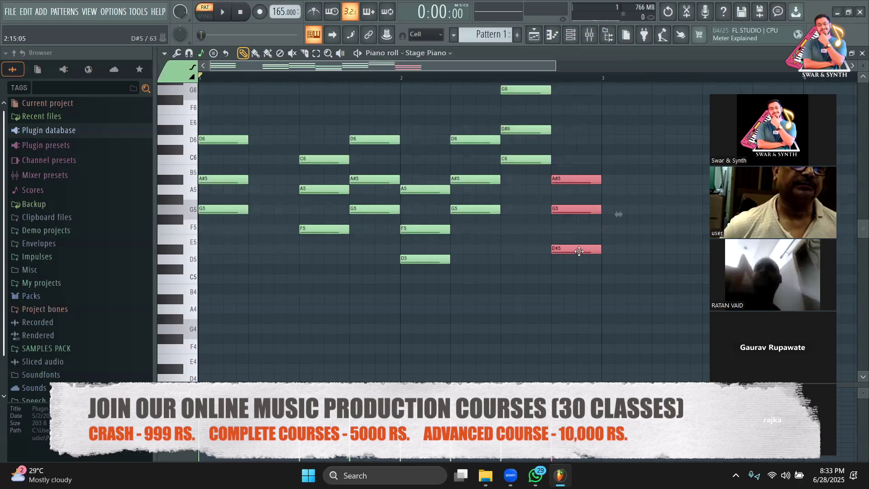
- Move the D#5 chord to step 5 of bar 1 with root A#4 and play the progression
scroll(510, 233, up, 3)
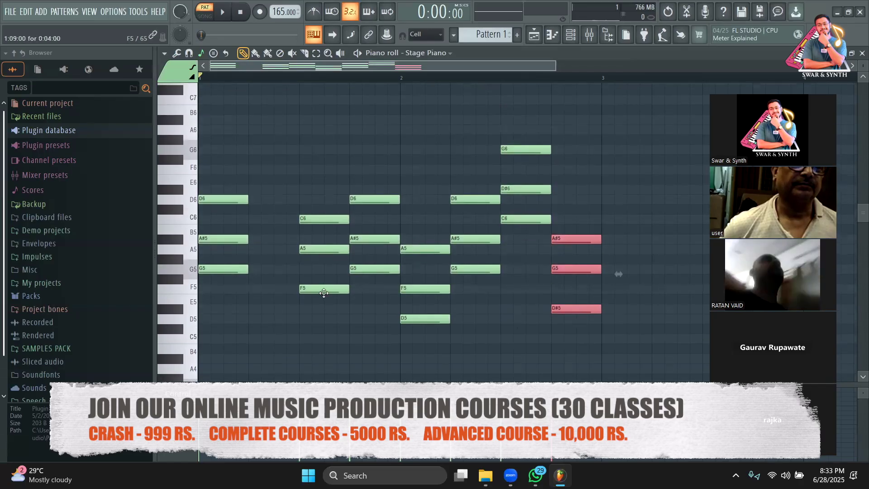
drag(514, 307, 313, 362)
key(space)
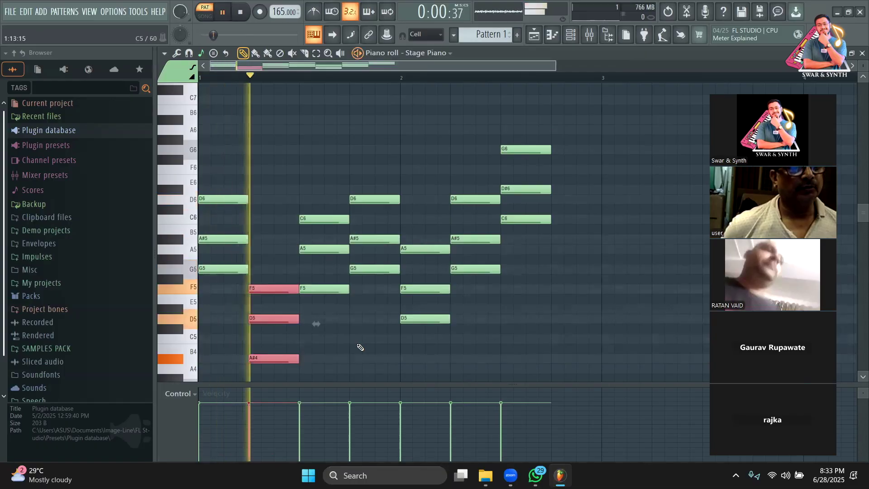
scroll(427, 303, down, 3)
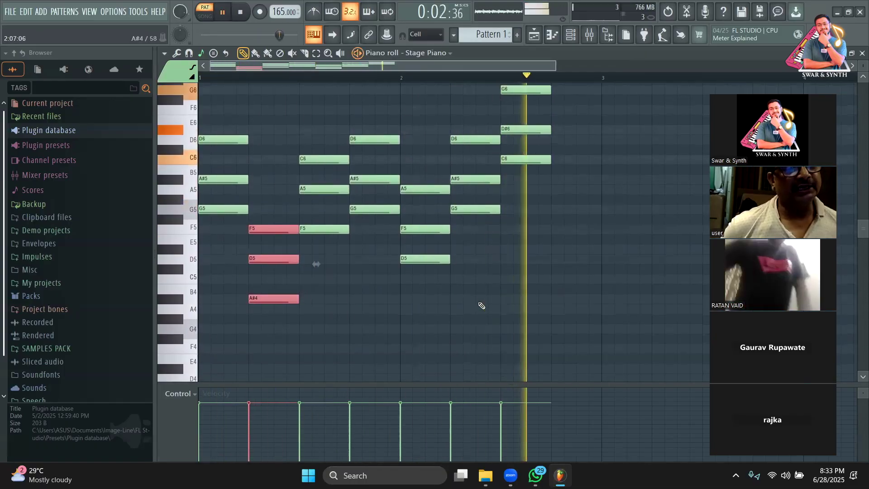
- Copy the A#4 chord to step 13 of bar 2 with root C5, play the progression and stop playback
key(space)
drag(274, 304, 573, 304)
key(space)
scroll(464, 359, up, 3)
scroll(464, 359, down, 2)
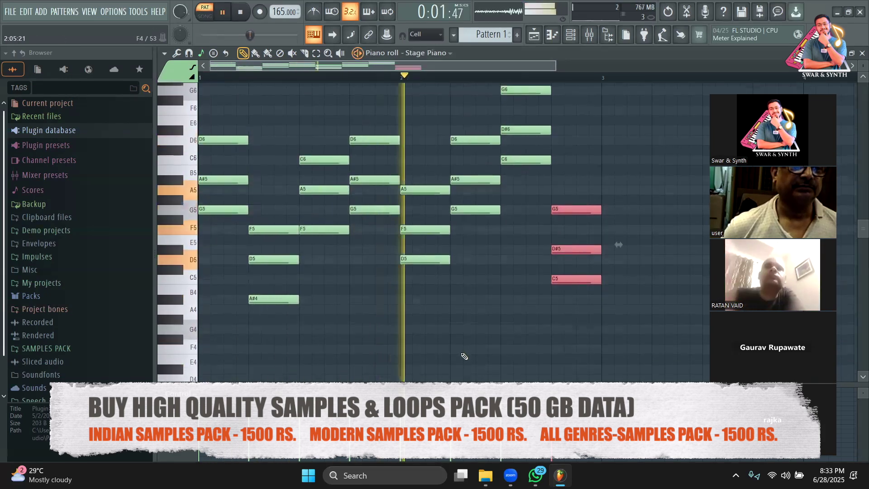
scroll(471, 354, up, 1)
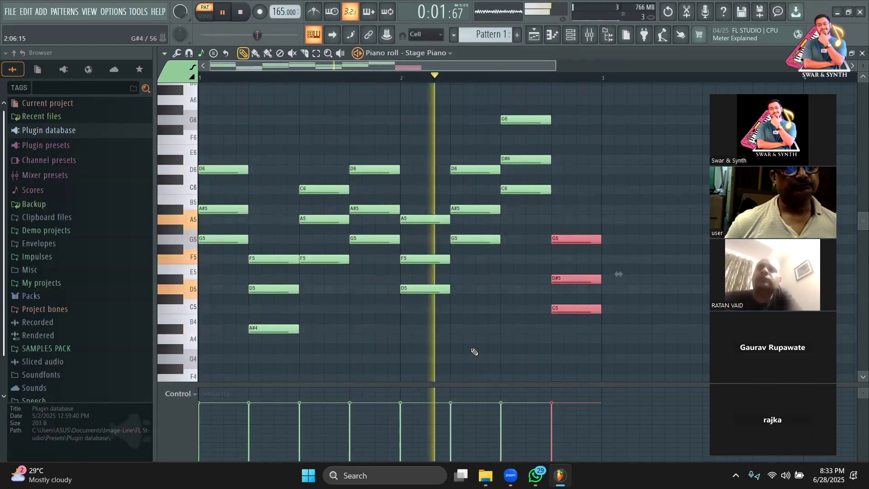
key(space)
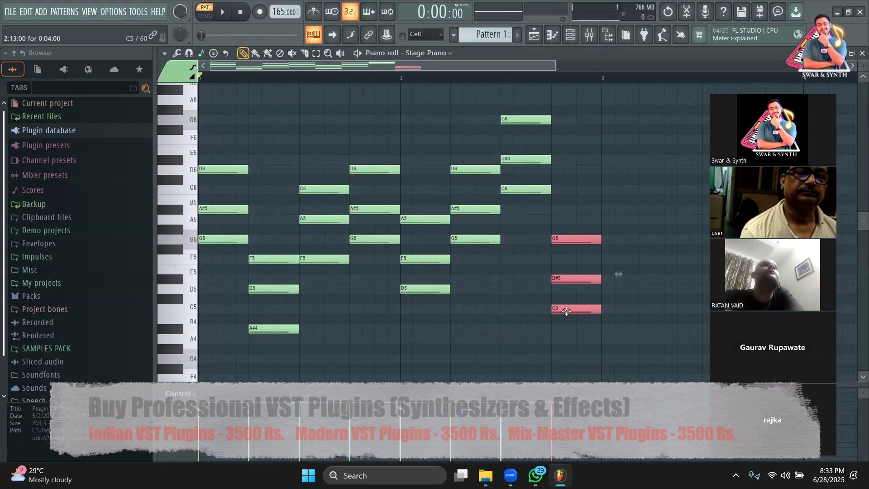
- Search the generator plugins for "sc" and add the VST3 version of Scaler as a new channel
click(571, 35)
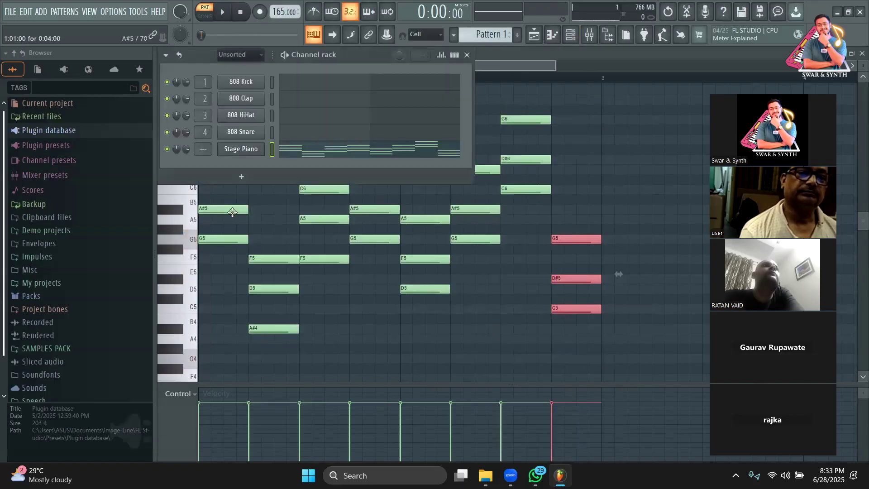
click(234, 179)
click(266, 18)
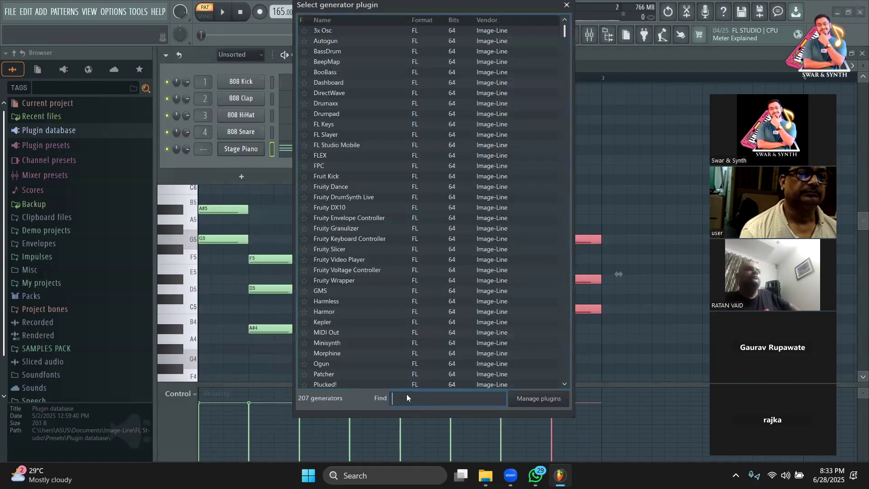
text(sa)
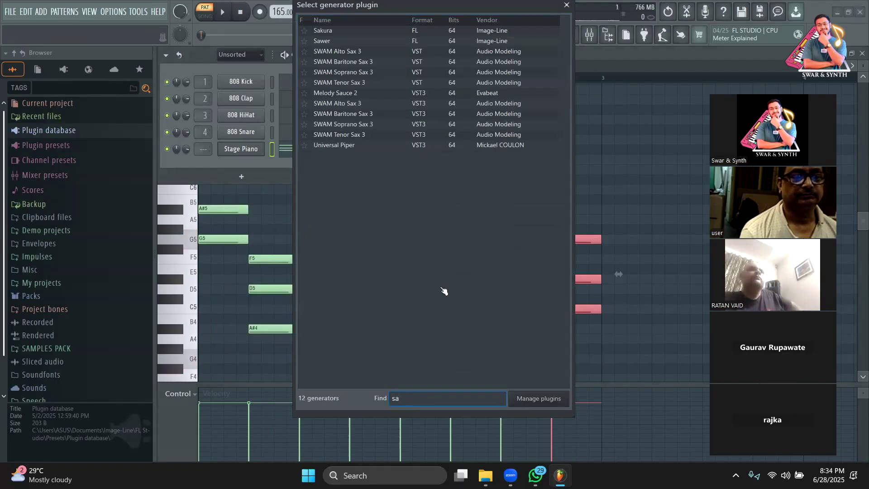
key(BackSpace)
text(c)
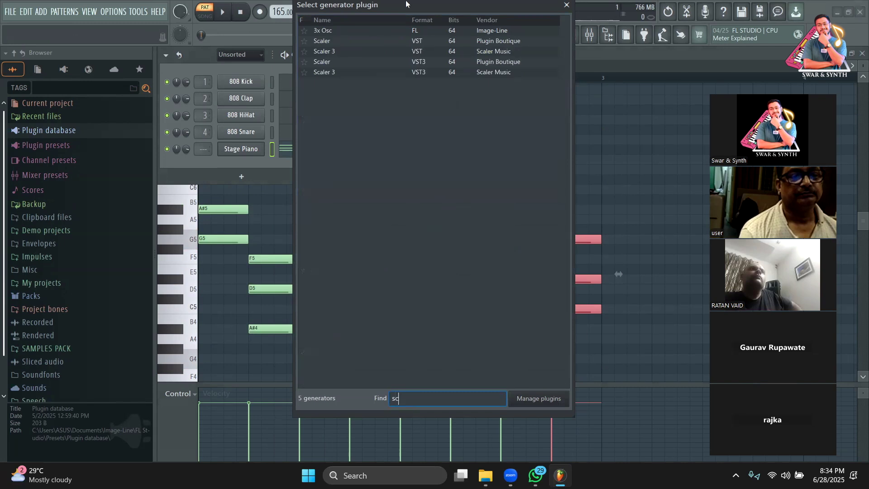
click(358, 62)
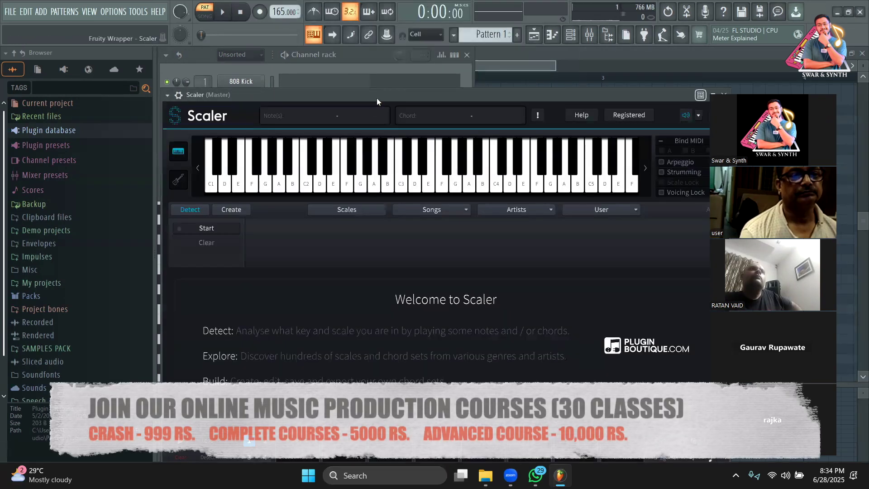
- Filter Scaler's scales to note G and type Minor scale, select the G Minor scale and close the plugin window
drag(377, 98, 472, 78)
click(468, 193)
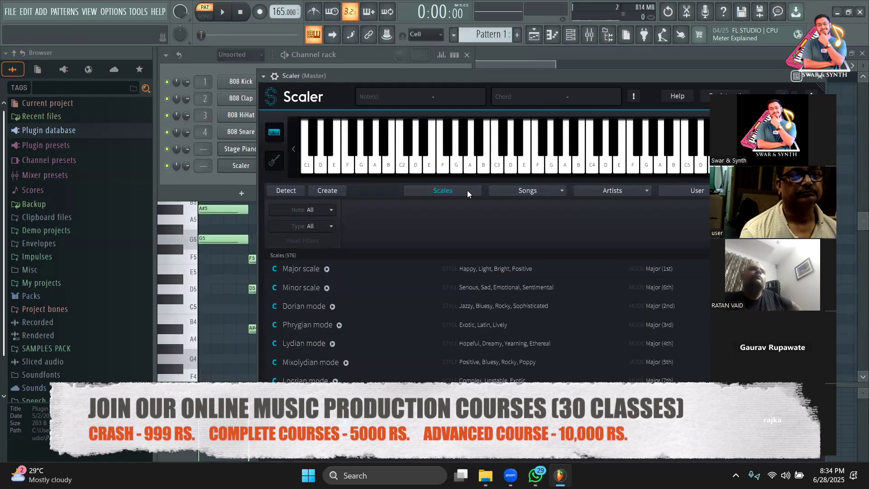
click(324, 210)
click(306, 306)
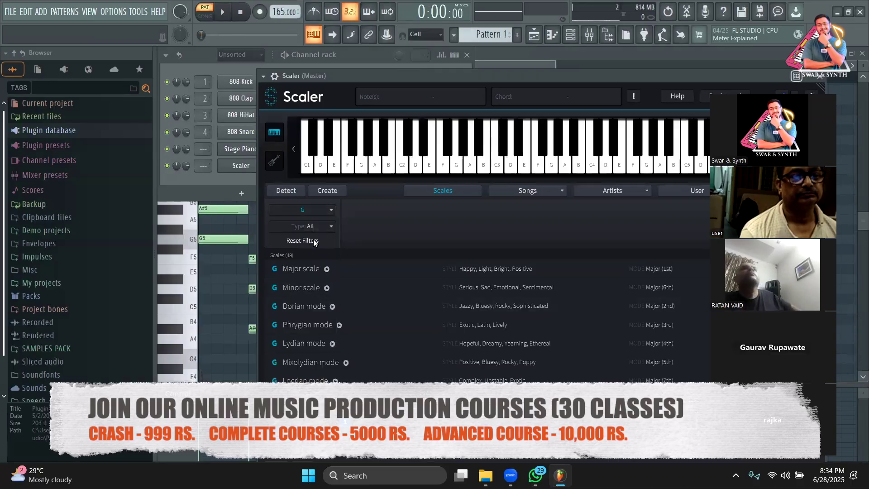
click(315, 225)
click(316, 297)
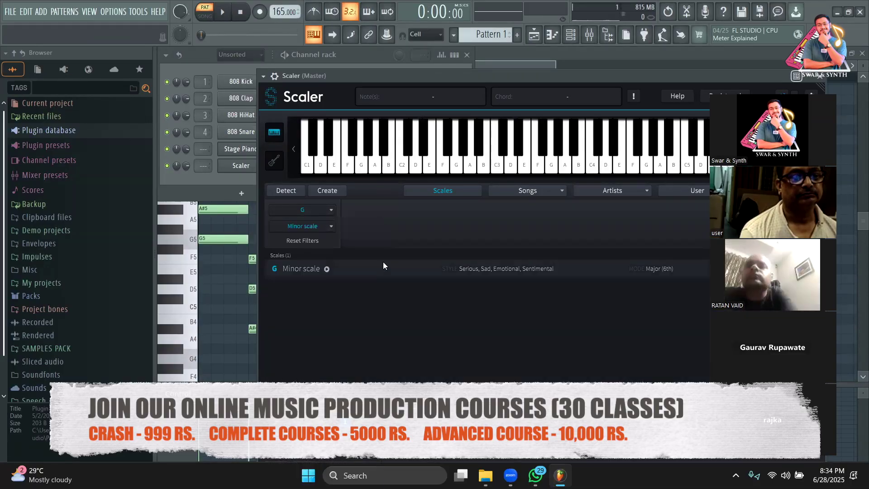
click(384, 263)
click(628, 60)
drag(608, 62, 448, 62)
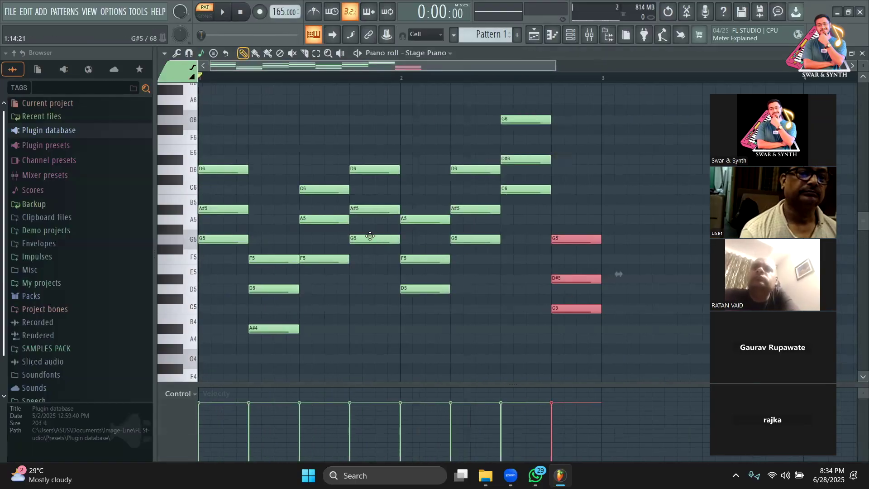
- Reopen Scaler and listen to the D min, C min, F maj and Bb maj diatonic chords of G minor
click(571, 35)
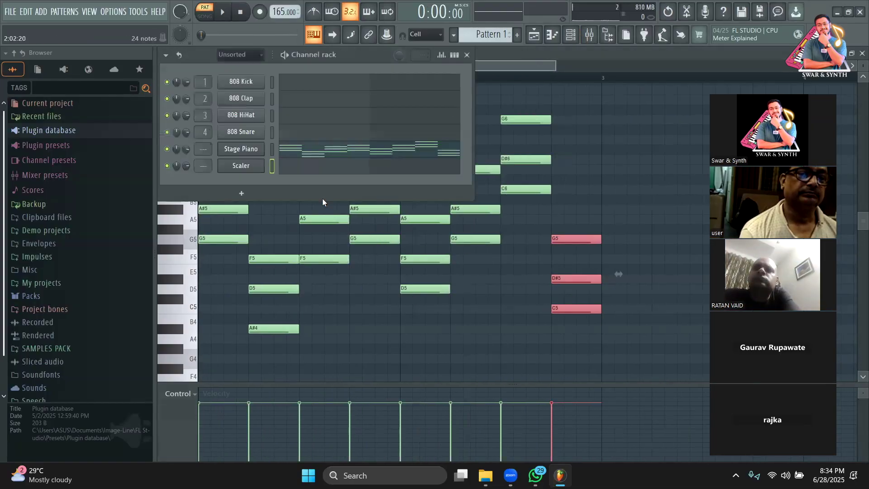
click(241, 166)
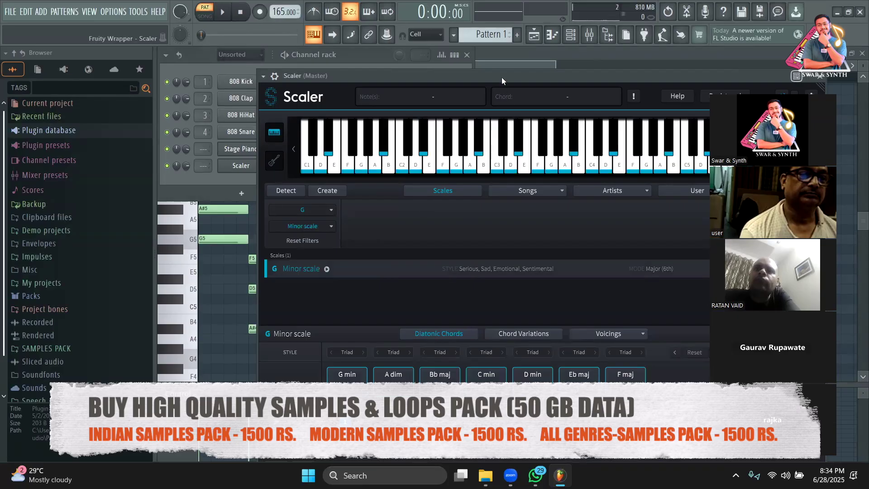
drag(501, 77, 389, 47)
click(421, 353)
click(377, 357)
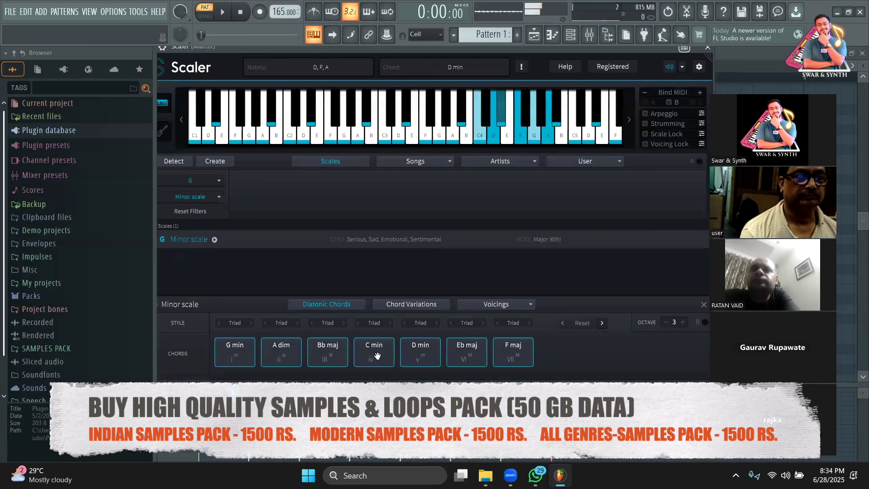
click(510, 362)
click(328, 352)
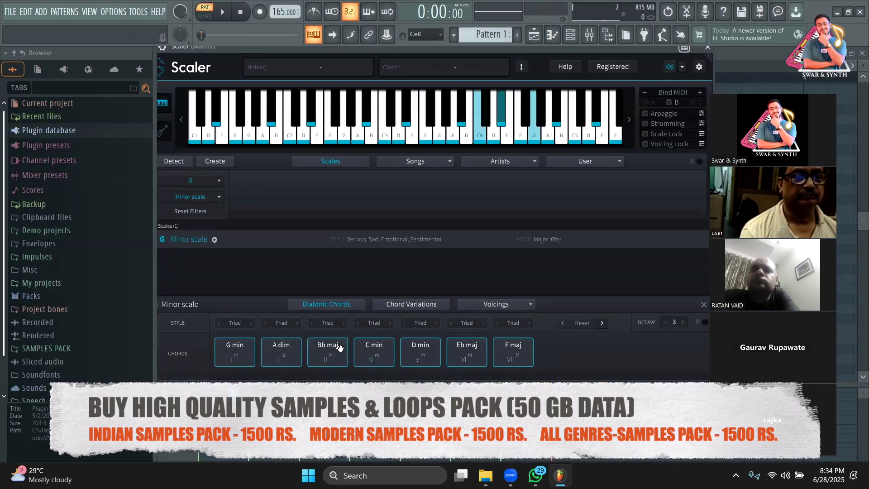
click(725, 52)
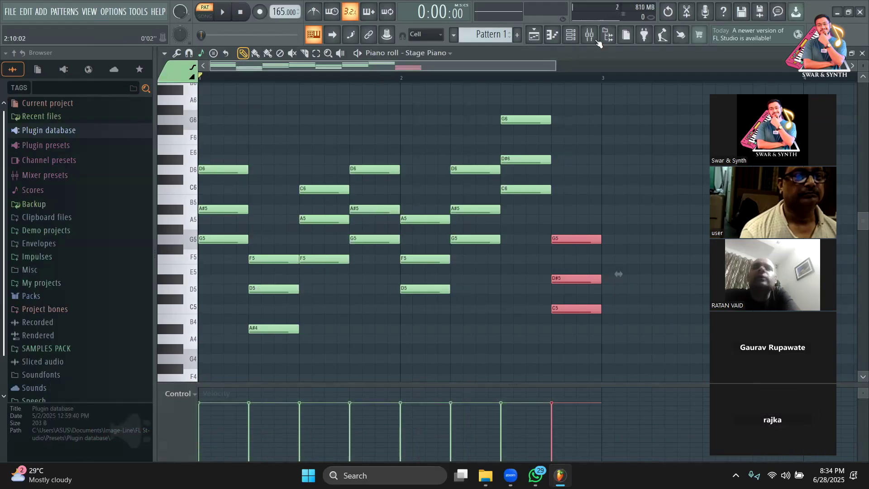
- Open Scaler again, play its Bb maj chord several times and return to the Stage Piano notes
click(571, 35)
click(241, 166)
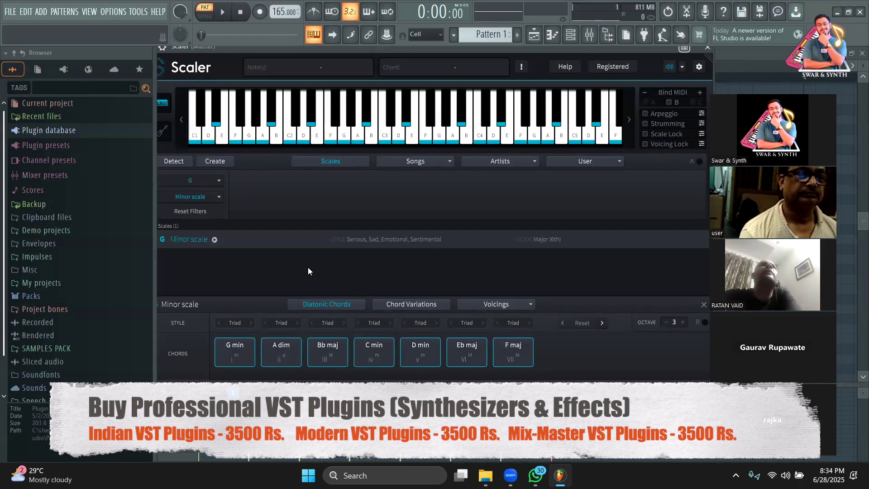
click(320, 350)
click(318, 358)
click(323, 358)
click(323, 357)
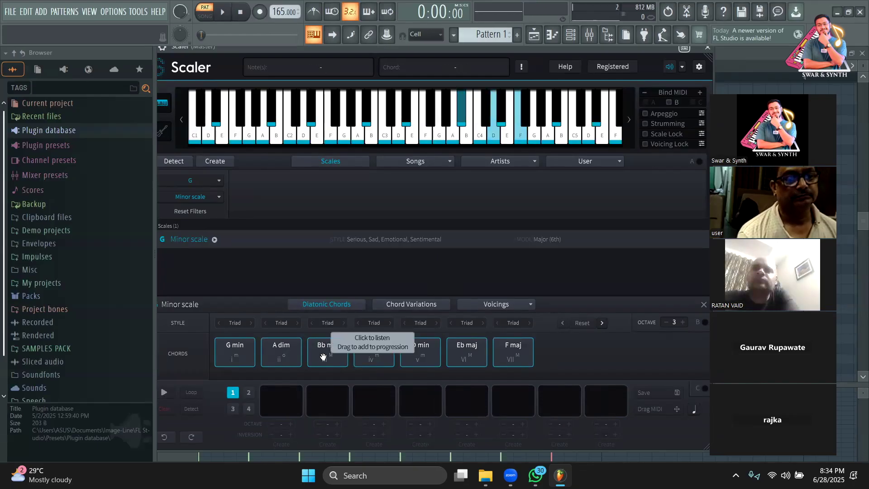
click(708, 47)
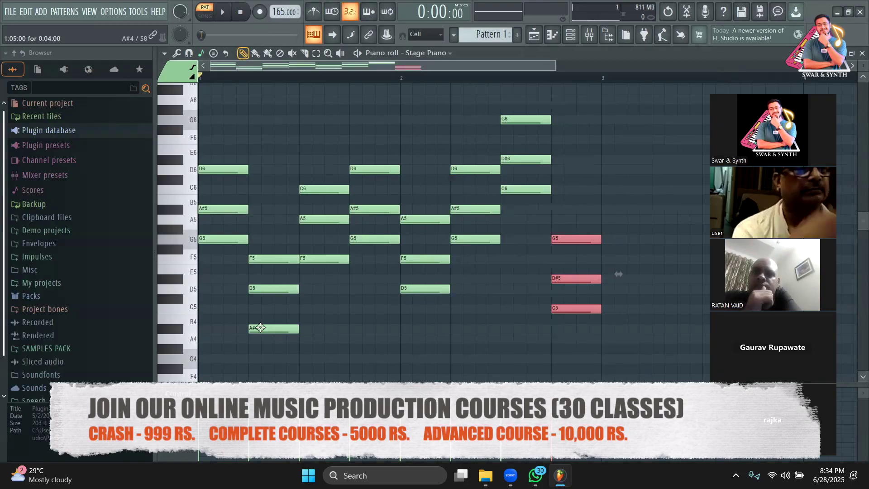
- Delete all notes from the Stage Piano piano roll
key(ctrl+a)
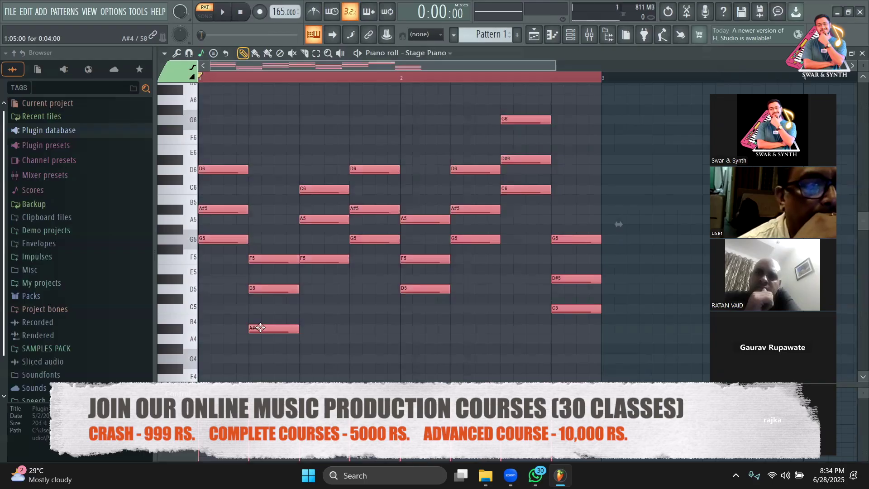
key(Delete)
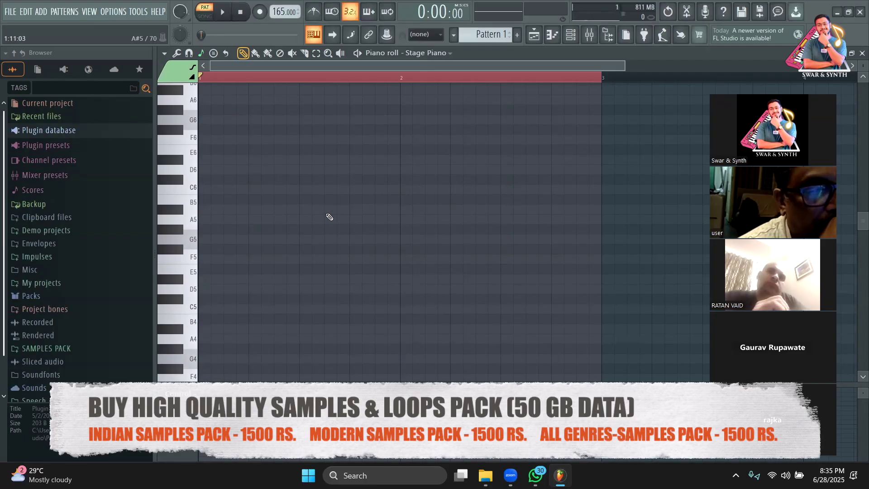
drag(623, 66, 554, 66)
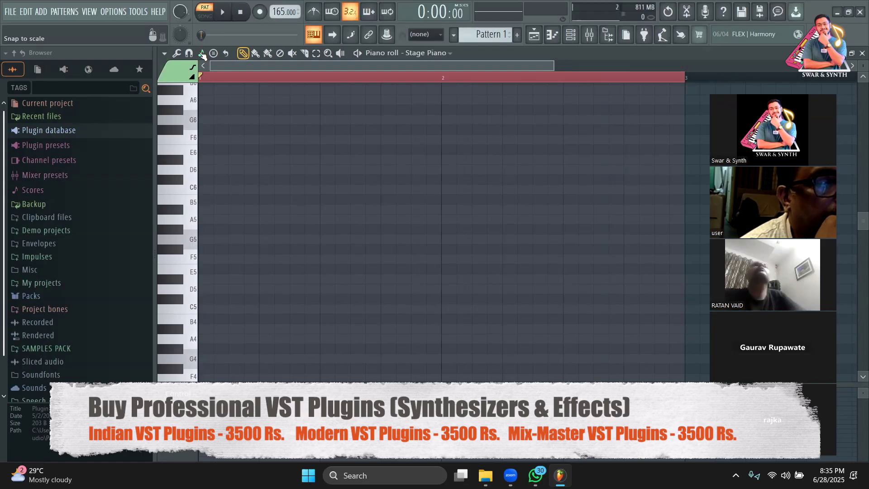
click(202, 54)
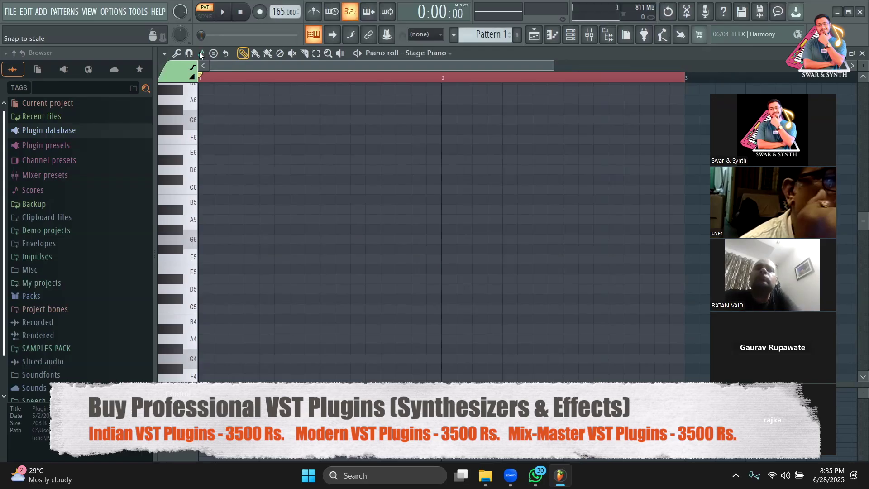
click(202, 53)
click(412, 63)
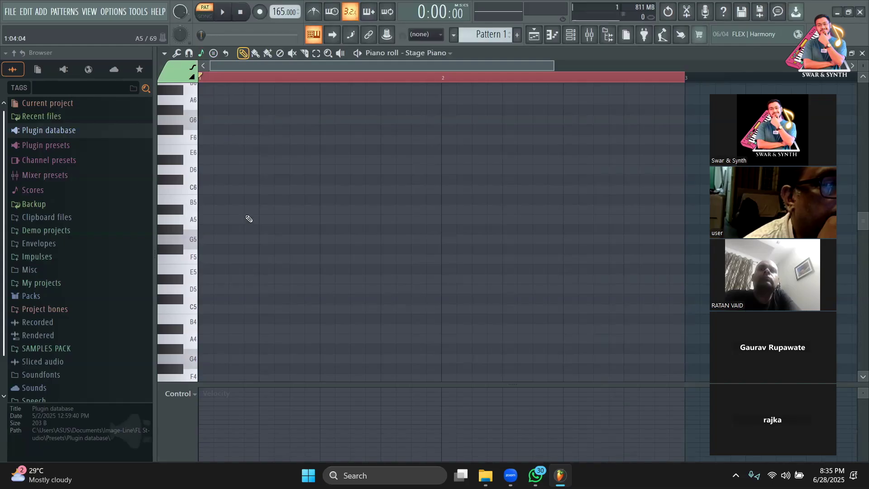
click(208, 209)
right_click(208, 208)
- Turn off scale snapping and stamp a Major chord with root A5 at the start of bar 1
click(201, 53)
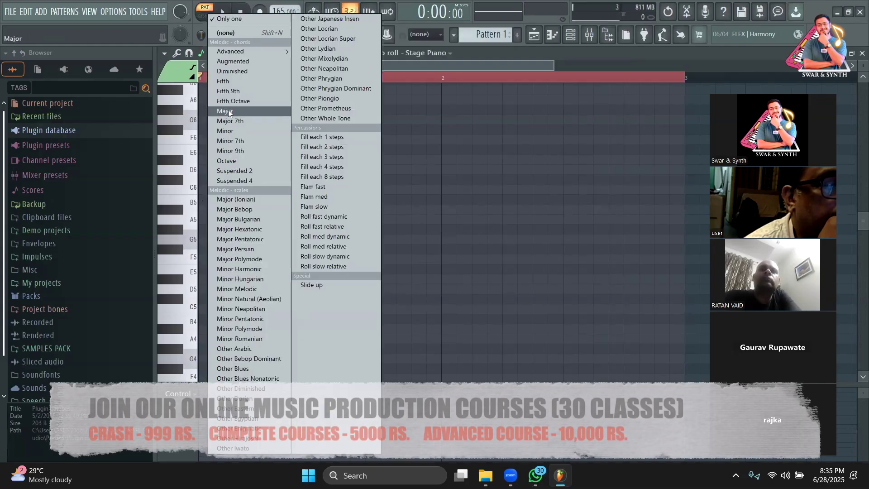
click(224, 111)
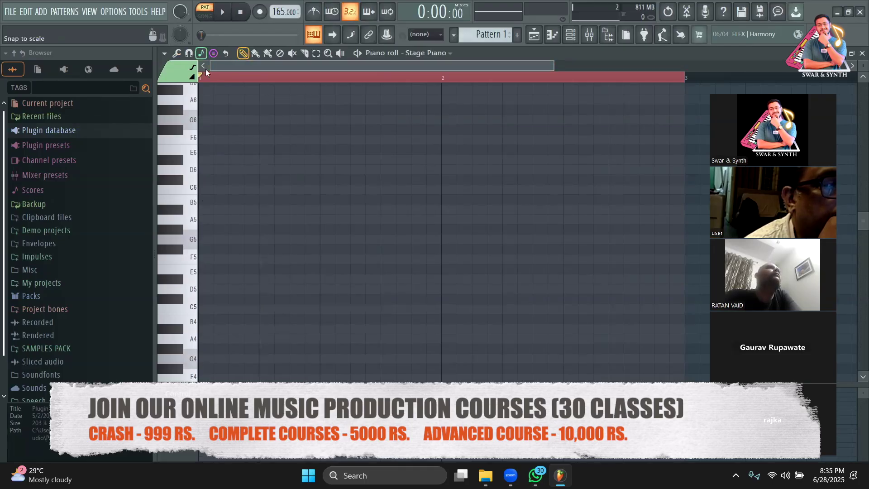
click(204, 221)
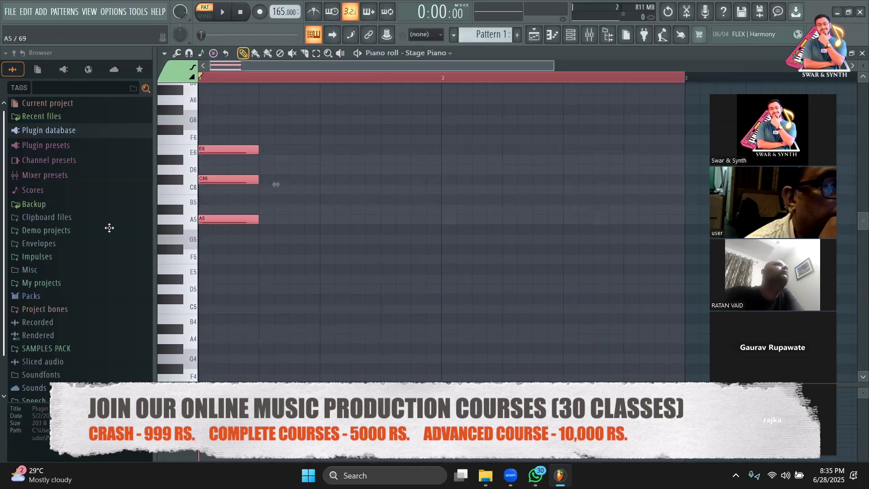
key(shift+Down)
key(shift+Up)
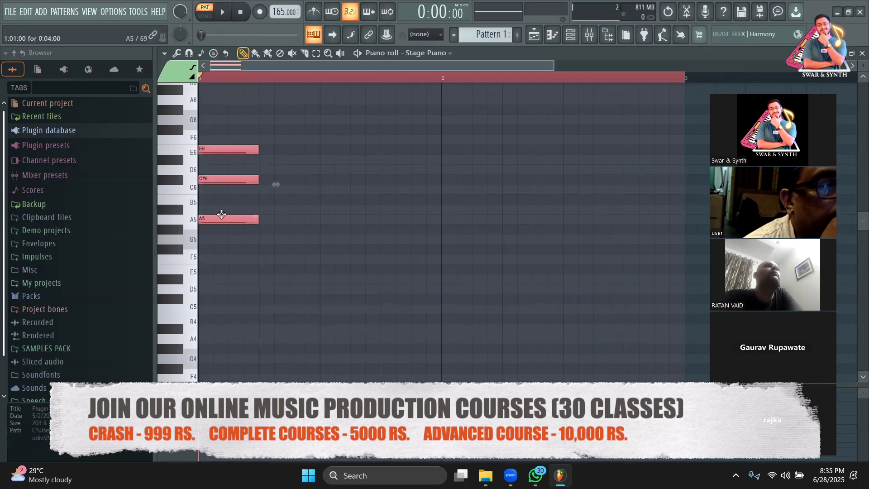
- Set scale snapping to Major (Ionian) with root note A and play back the stamped chord
click(203, 55)
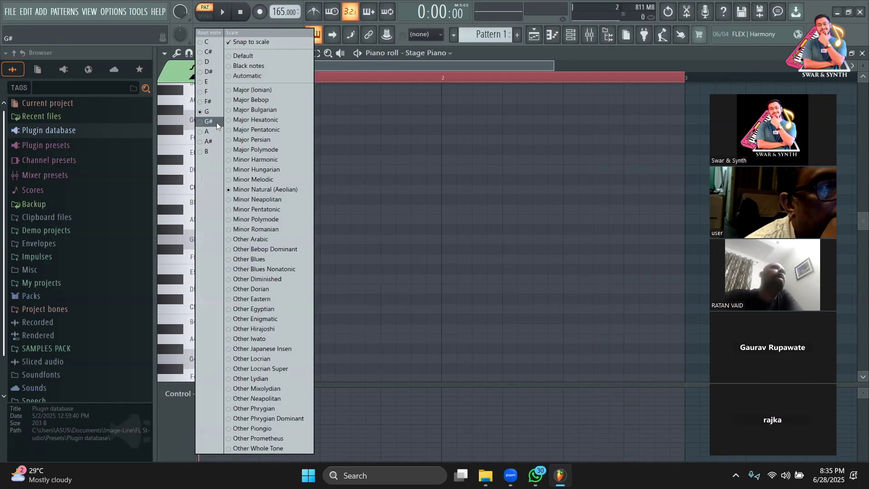
click(251, 91)
click(205, 55)
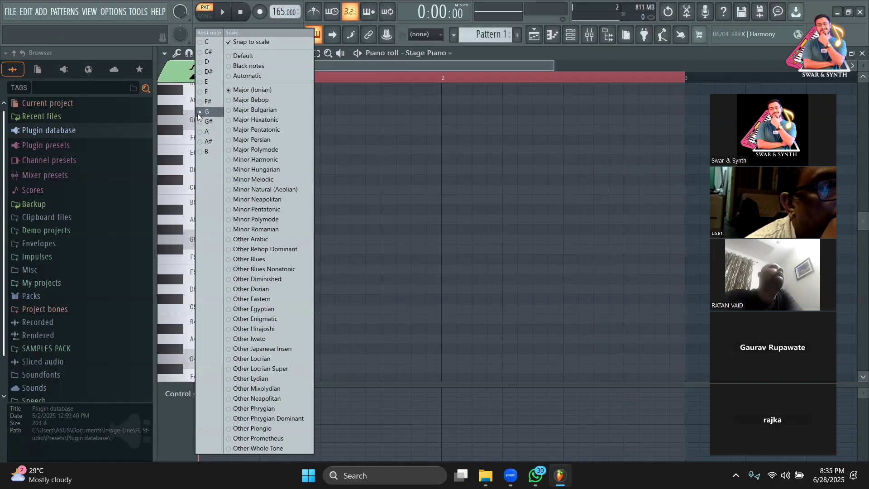
click(207, 131)
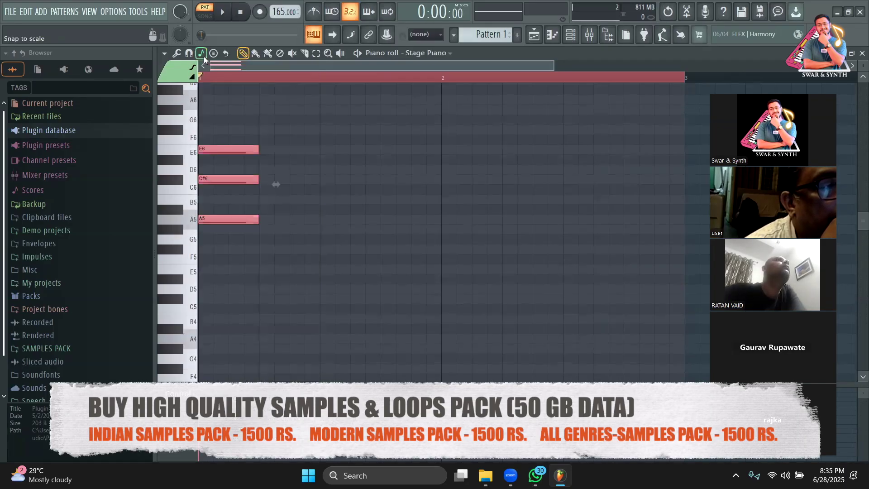
click(205, 55)
click(343, 59)
key(space)
key(space)
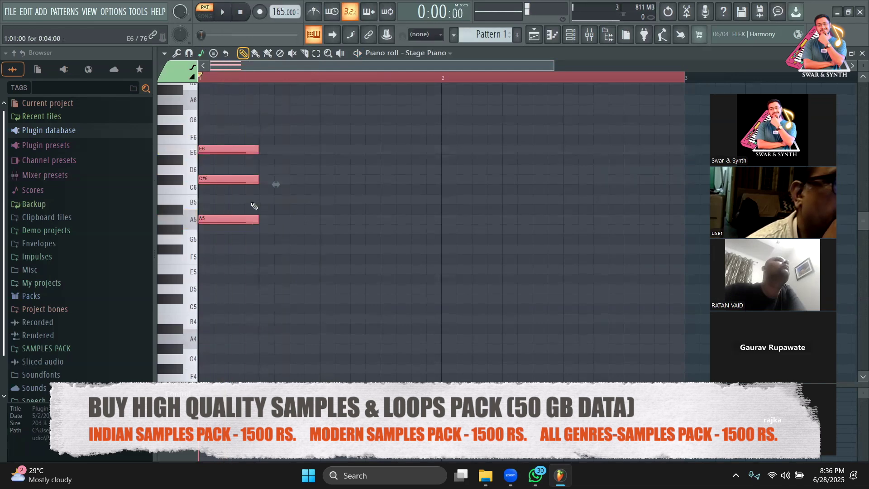
- With snapping set to Cell, duplicate the A5 chord directly after itself and move the copy to B5, D6 and F#6
mouse_move(233, 218)
mouse_down()
mouse_move(267, 223)
mouse_move(218, 223)
mouse_up()
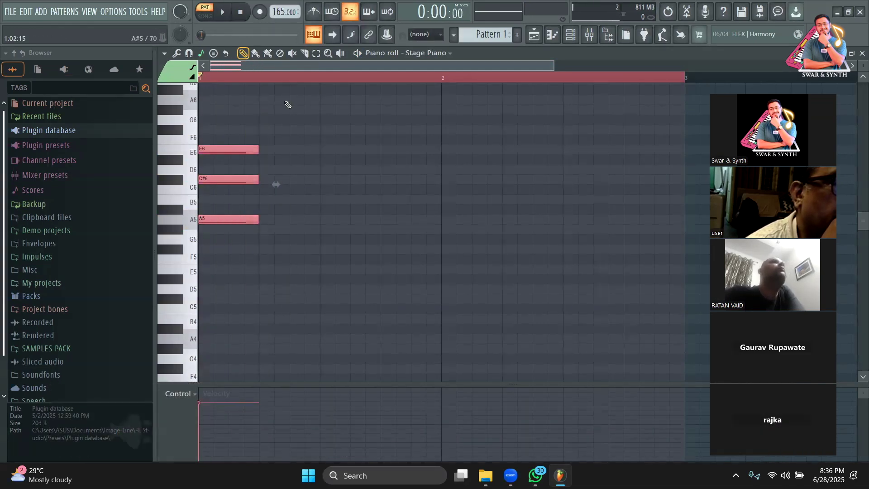
click(425, 34)
click(425, 54)
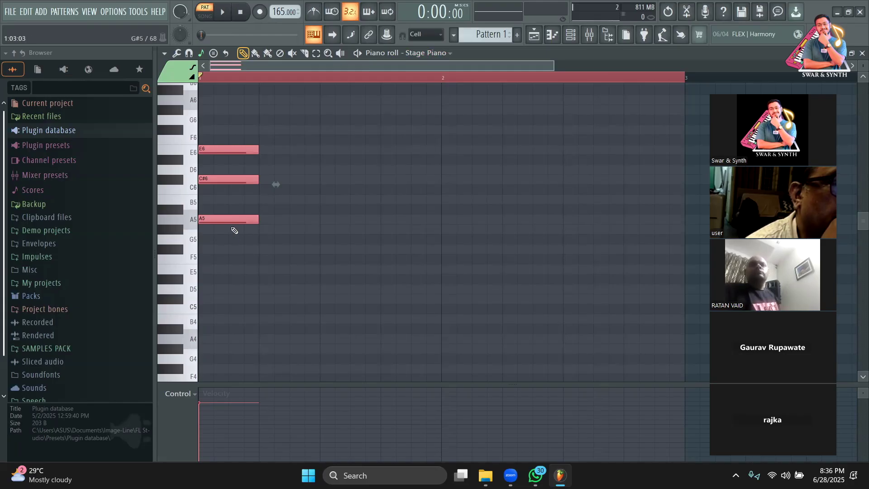
key(ctrl+b)
drag(274, 220, 299, 198)
key(space)
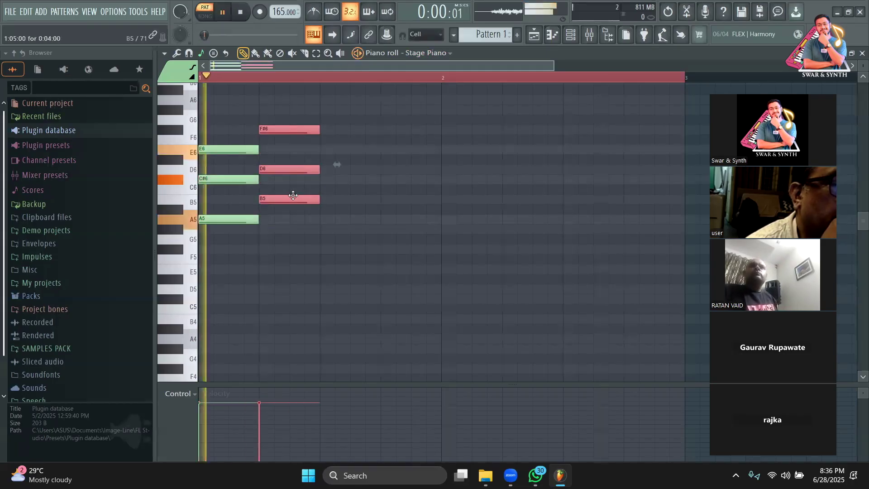
scroll(297, 228, up, 2)
key(space)
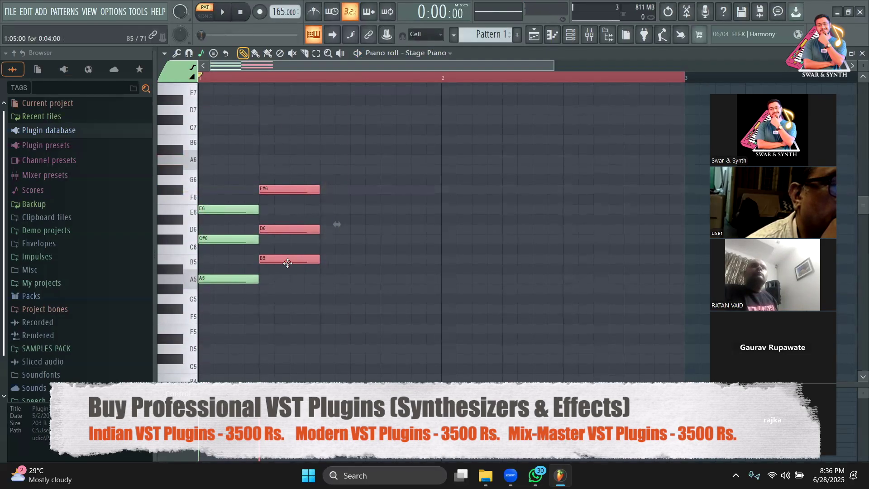
- Duplicate the B5 chord into the third position, lower the copy to root F#5 and start playback
key(ctrl+b)
mouse_move(350, 259)
mouse_down()
mouse_move(350, 309)
mouse_move(388, 313)
mouse_up()
key(space)
- Try a fourth chord of B5, D6 and F#6 after the F#5 chord, delete its notes and stop playback
key(shift+Right)
key(shift+Up)
key(shift+Up)
key(shift+Up)
key(shift+Up)
key(shift+Up)
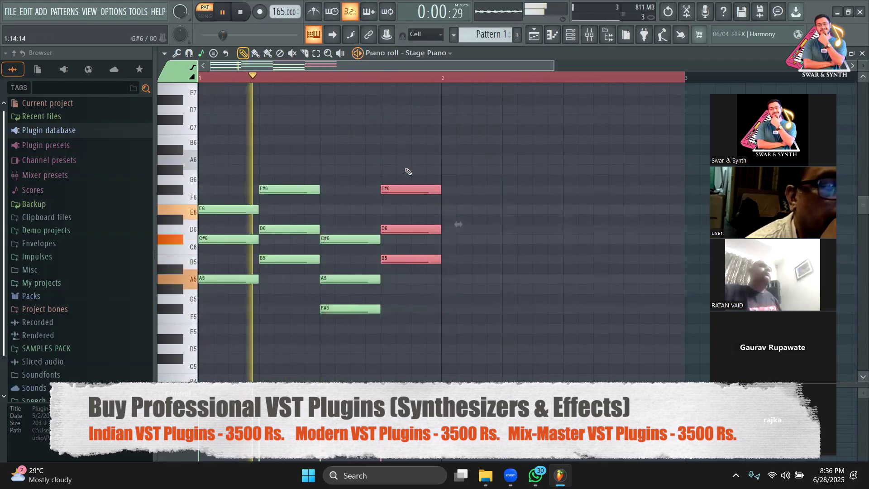
right_click(407, 260)
right_click(407, 189)
right_click(407, 230)
click(316, 53)
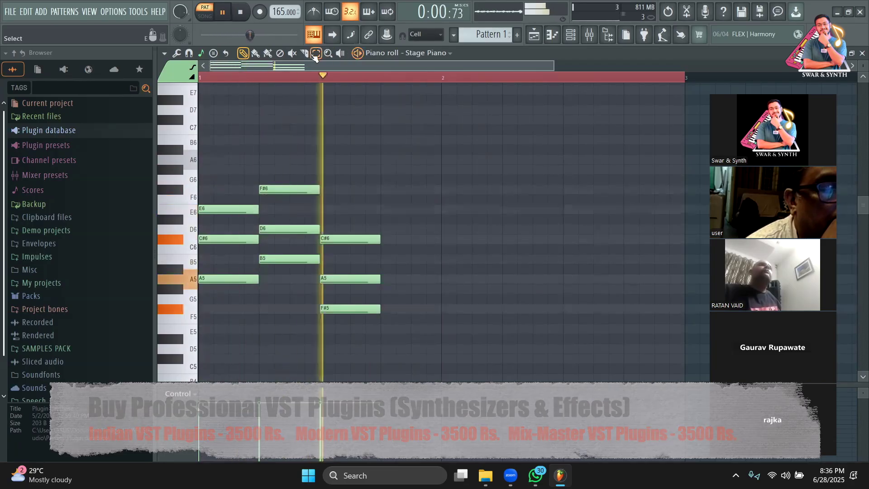
key(space)
click(244, 56)
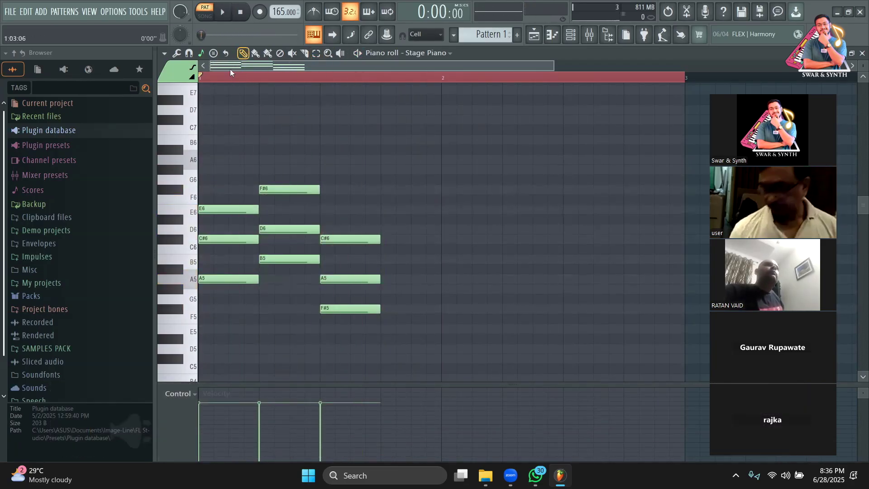
- Set the project tempo to 110 BPM
drag(555, 67, 500, 67)
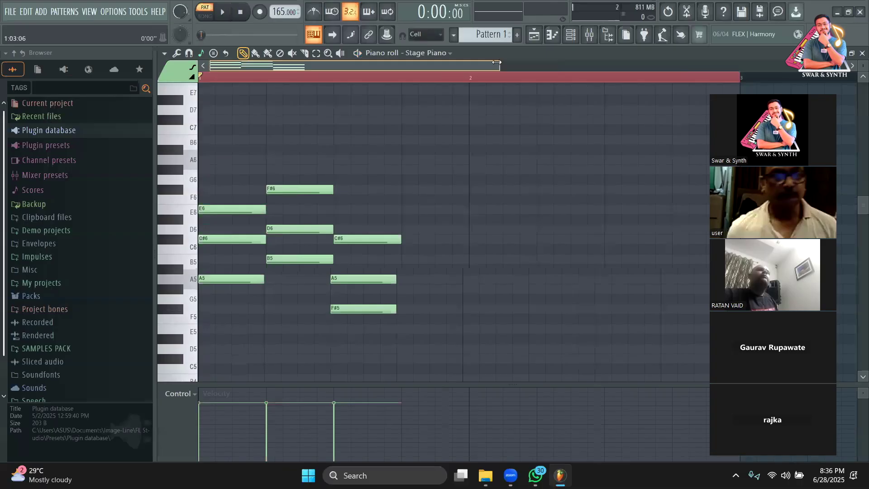
click(215, 53)
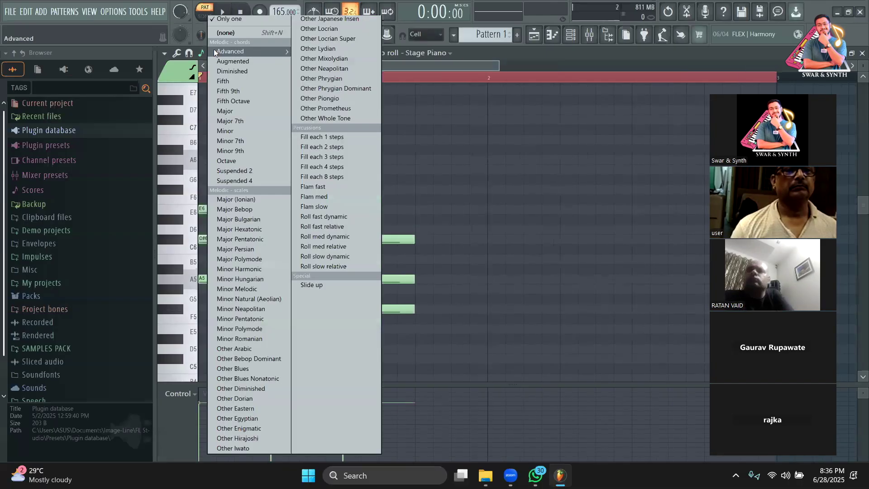
click(417, 66)
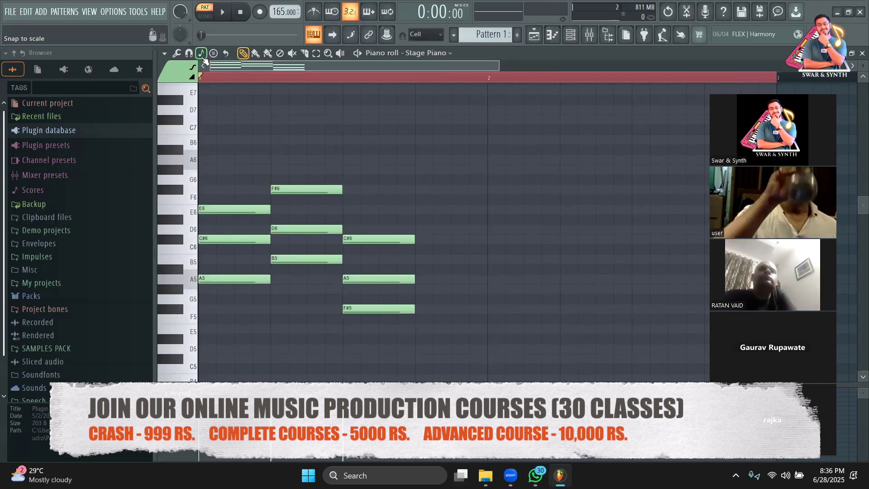
drag(284, 12, 284, 26)
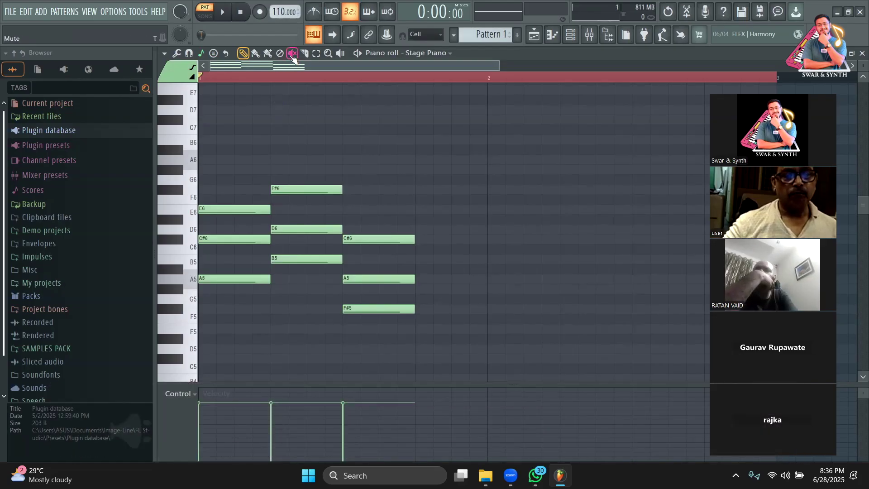
- Select all three chords, set snapping to (none), shift them freely off the grid and return them to the start of bar 1
drag(442, 362, 213, 156)
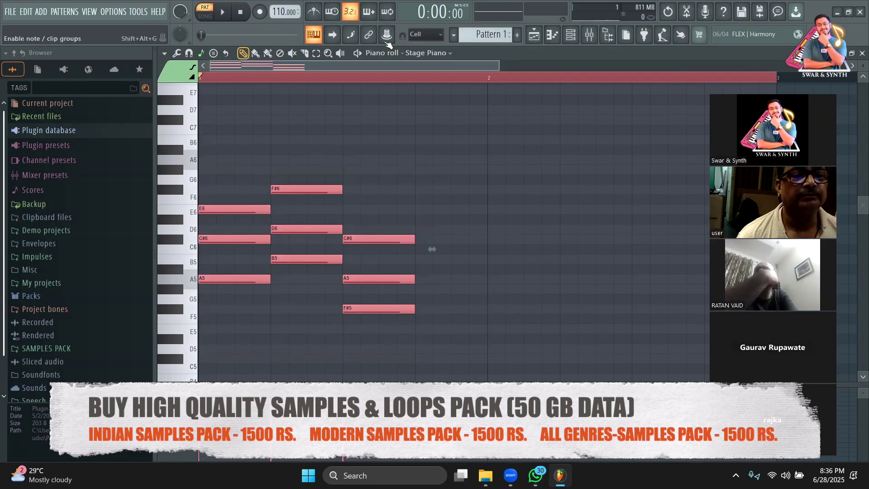
click(429, 35)
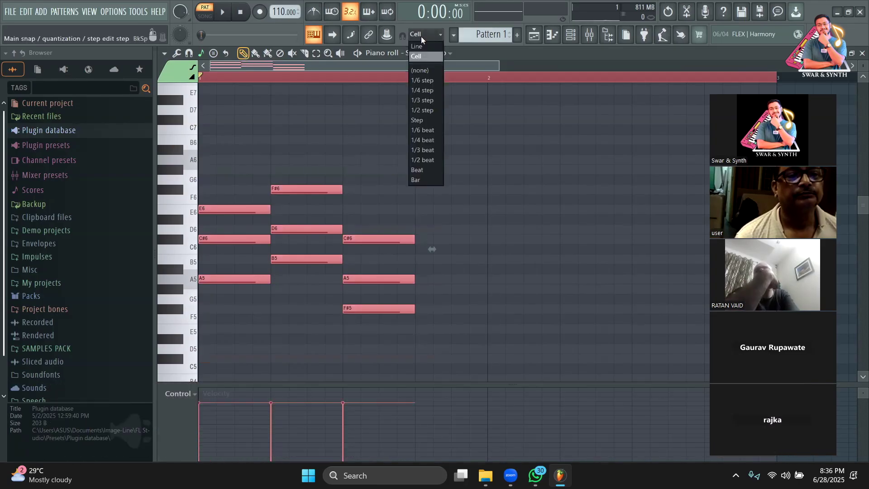
click(425, 69)
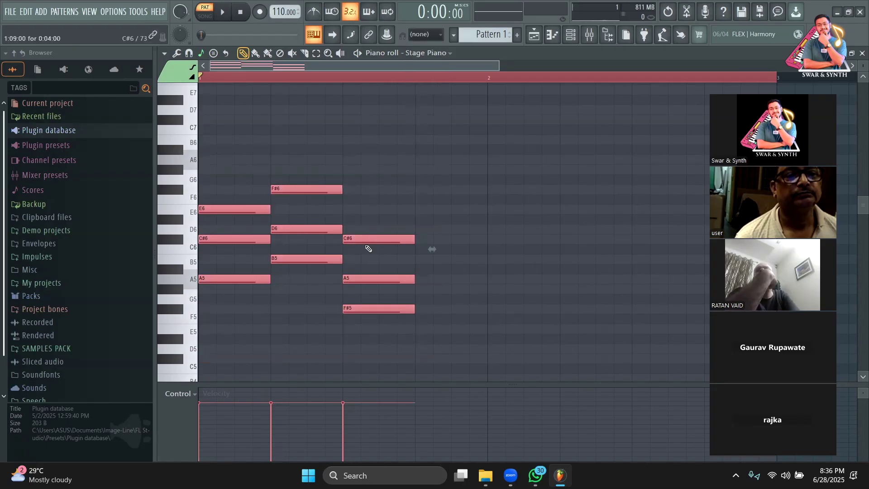
drag(374, 241, 417, 251)
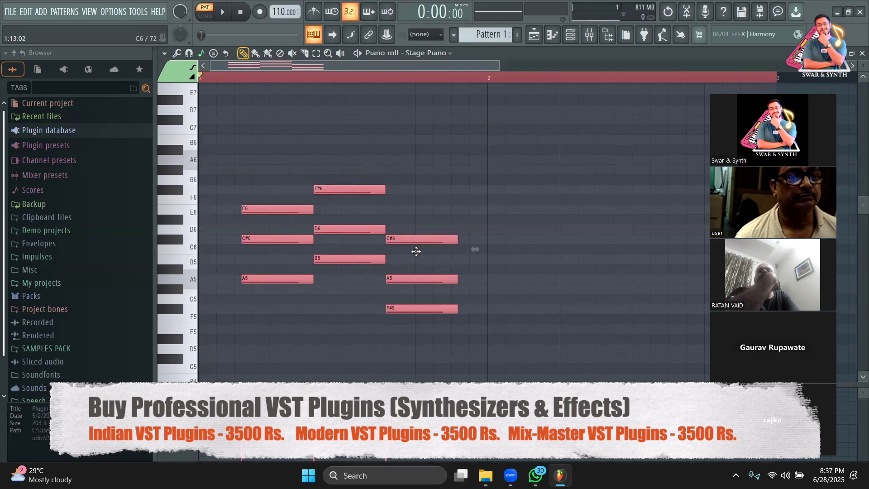
drag(497, 72, 346, 71)
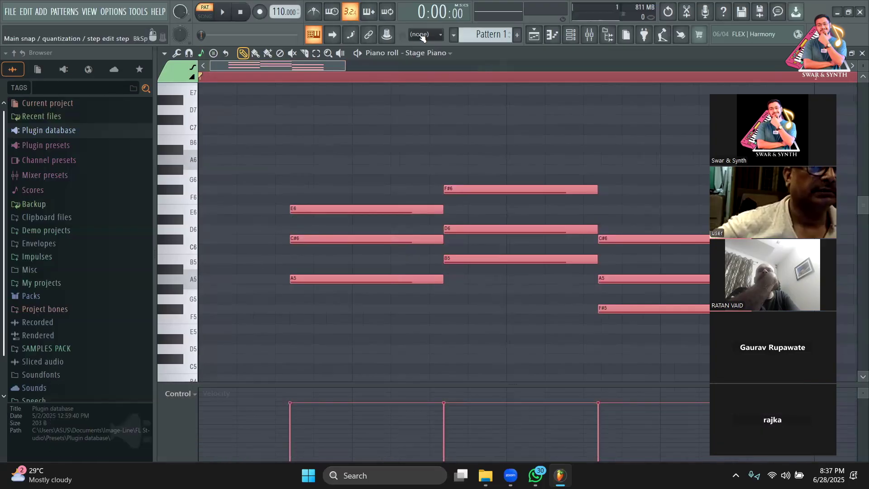
drag(326, 224, 224, 204)
- Set snapping to Cell and move all three chords down one scale step, placing the first chord's root on G#5
click(421, 35)
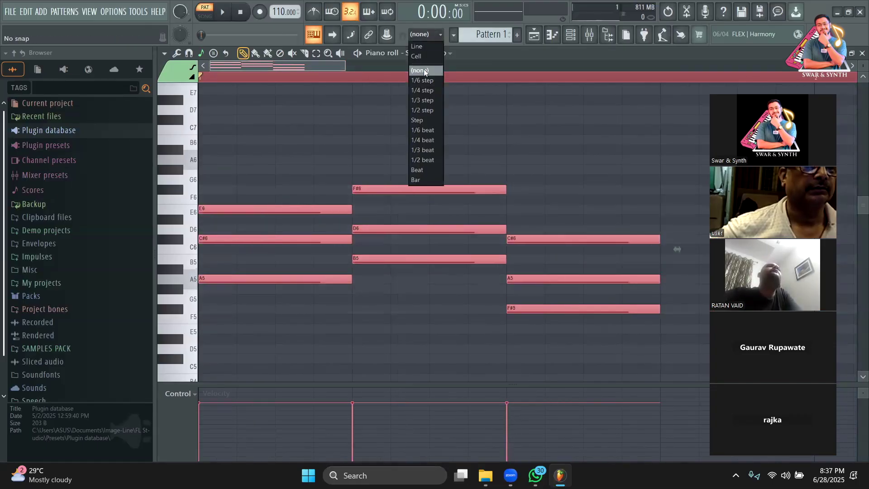
click(423, 56)
drag(316, 209, 311, 245)
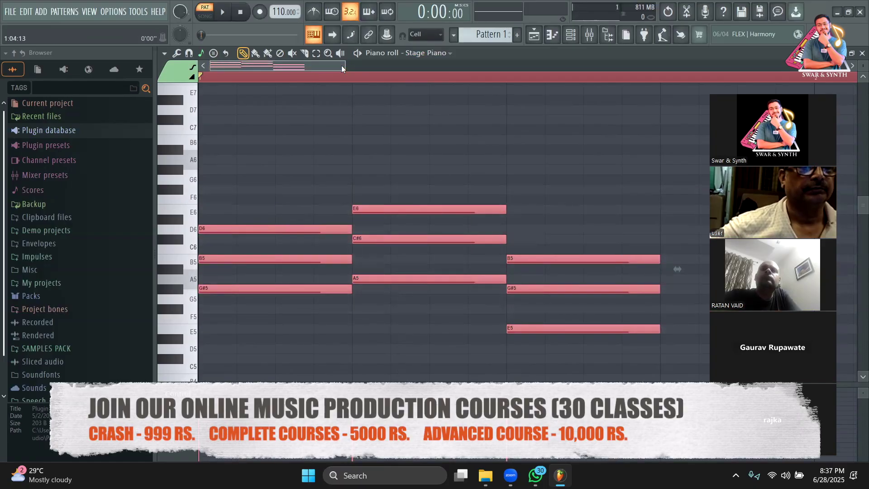
- Try the 1/4 step and (none) snap settings at different grid zooms and return snapping to Cell
drag(346, 63, 530, 78)
drag(529, 78, 533, 81)
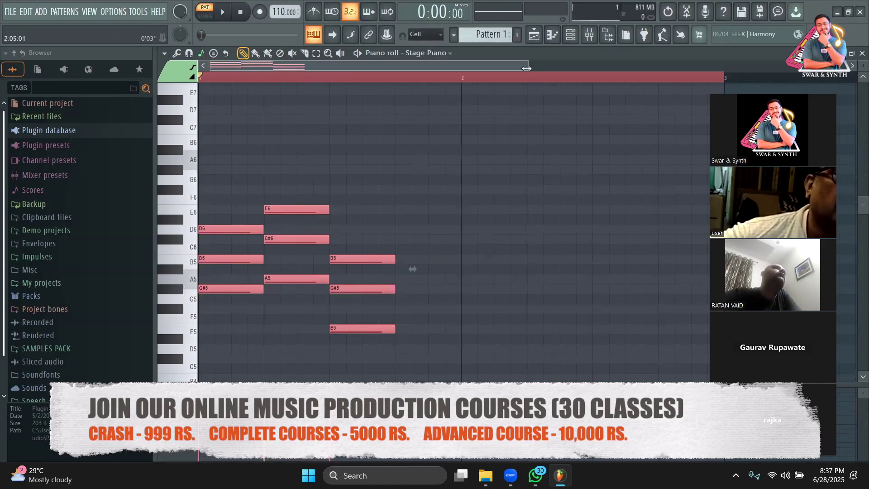
drag(528, 66, 390, 71)
click(425, 34)
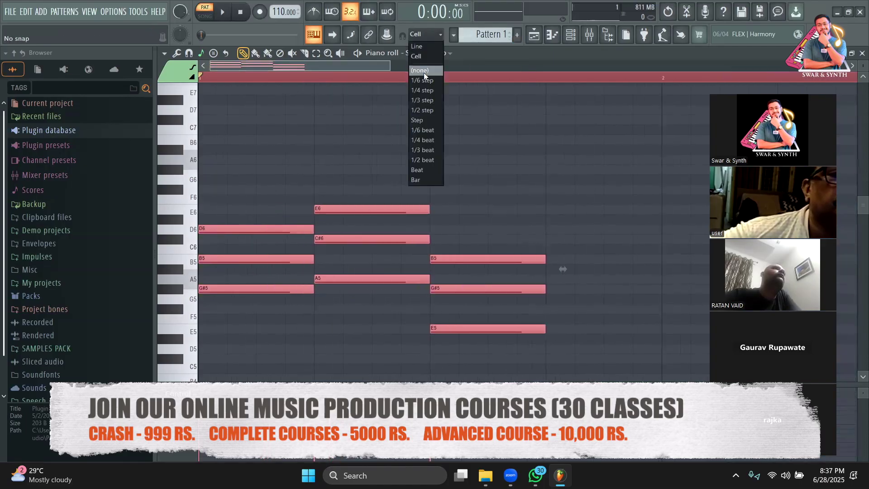
click(427, 91)
drag(391, 68, 423, 84)
click(426, 36)
click(425, 71)
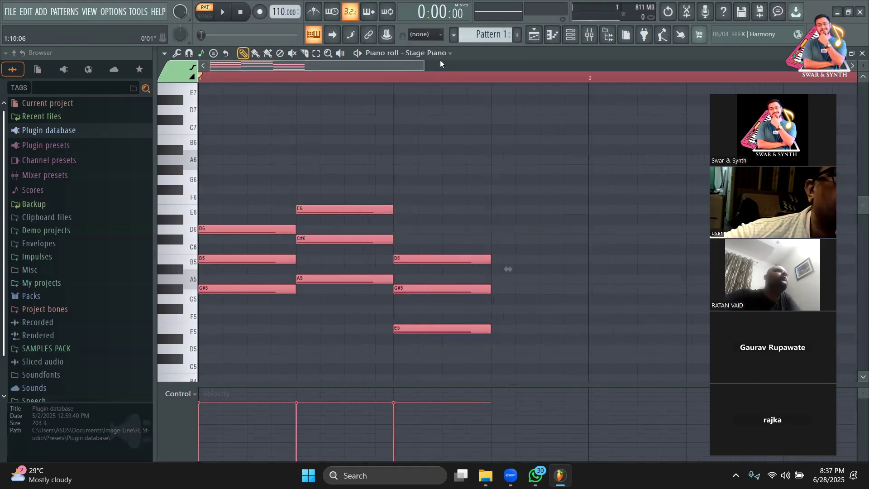
click(437, 35)
click(430, 61)
- Deselect the chords and play the lowered progression from the start of the pattern
drag(422, 66, 571, 65)
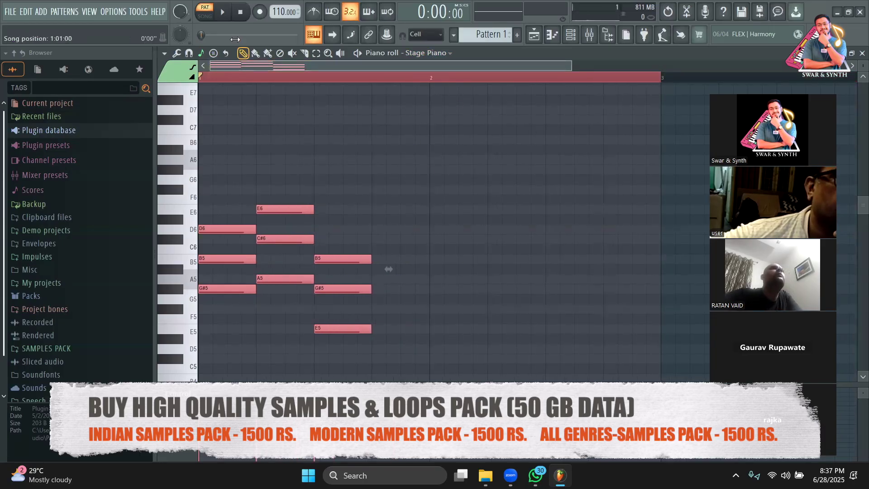
drag(573, 65, 564, 66)
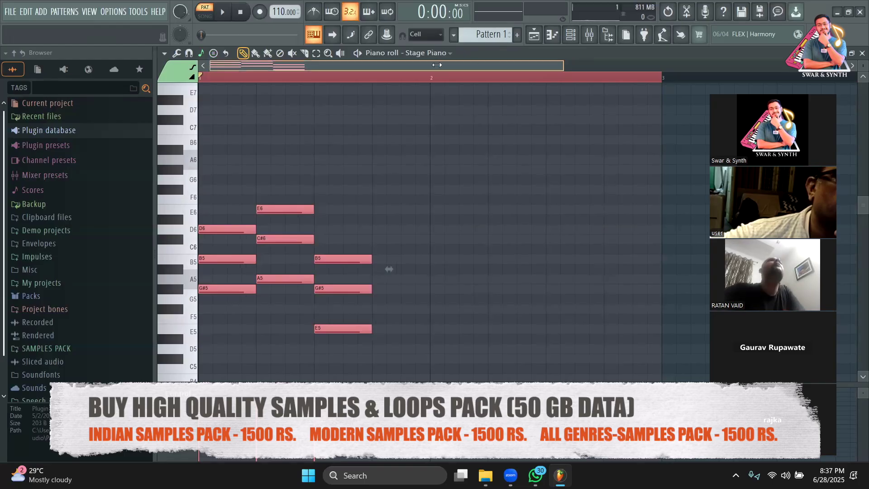
drag(437, 65, 417, 65)
click(601, 77)
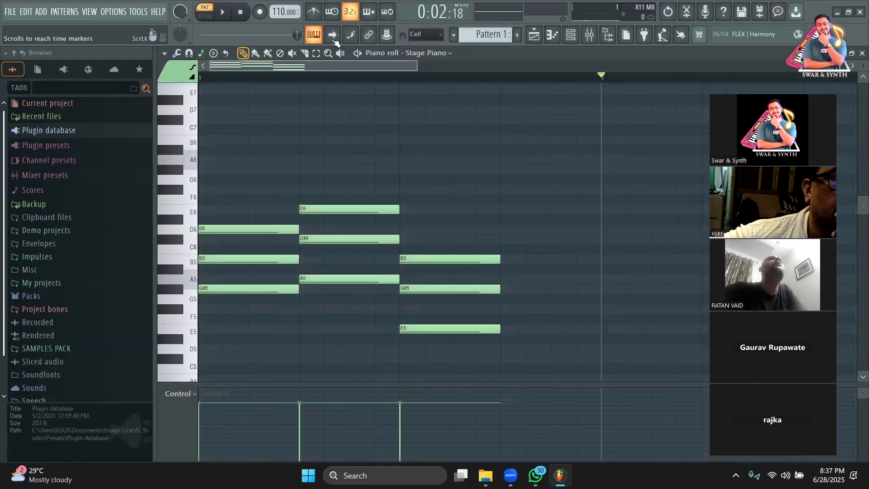
click(245, 16)
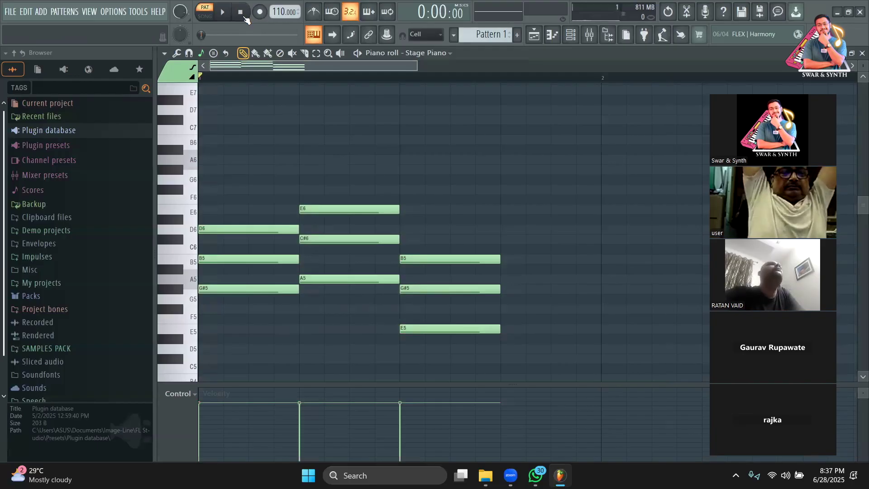
key(space)
scroll(424, 206, down, 3)
key(space)
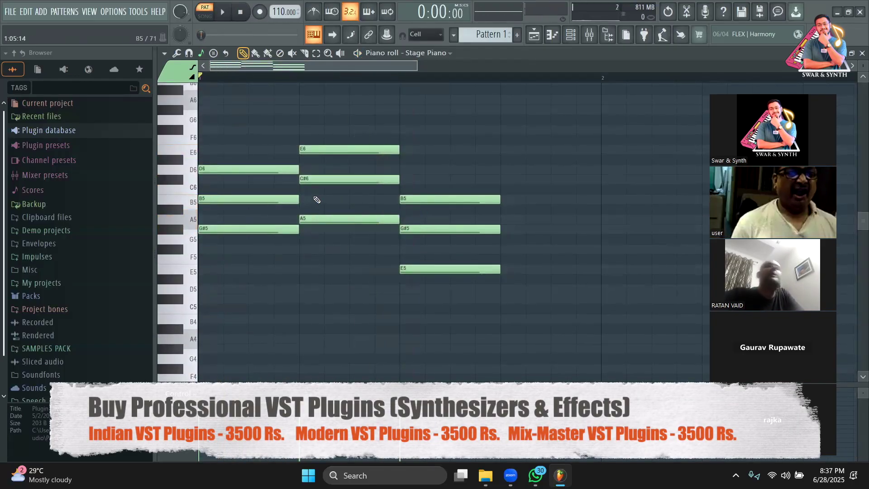
- Delete all notes from the Stage Piano pattern and choose the Minor chord stamp, keeping snapping at Cell
key(ctrl+a)
key(Delete)
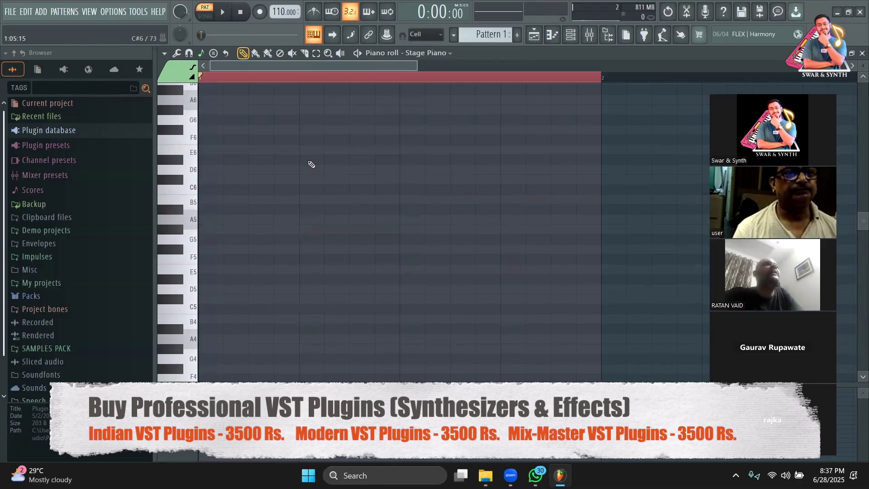
click(214, 53)
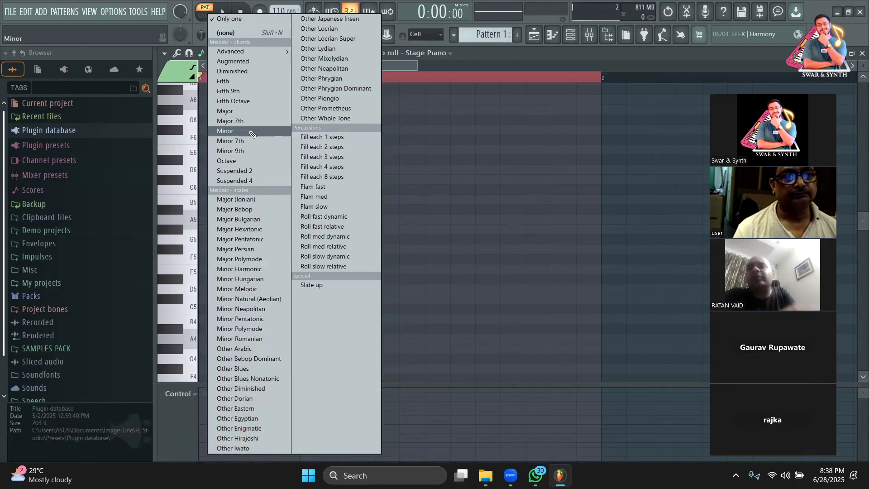
click(249, 130)
click(422, 30)
click(423, 32)
click(423, 32)
click(425, 57)
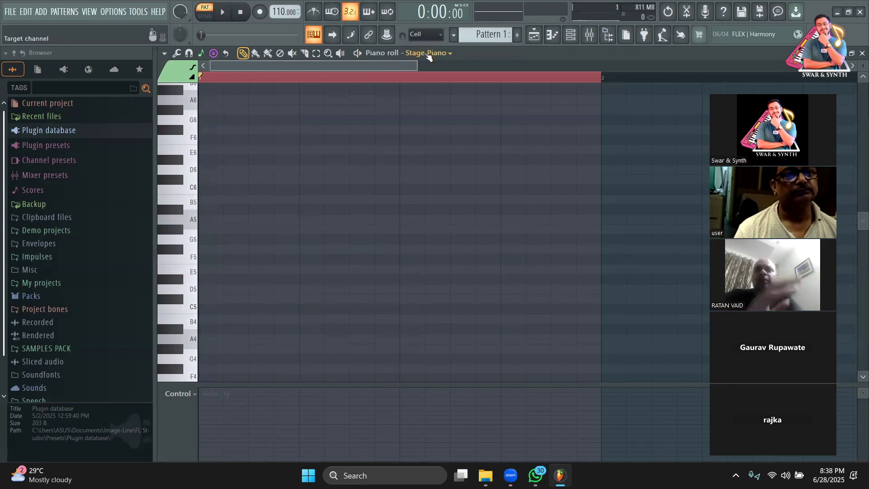
click(223, 80)
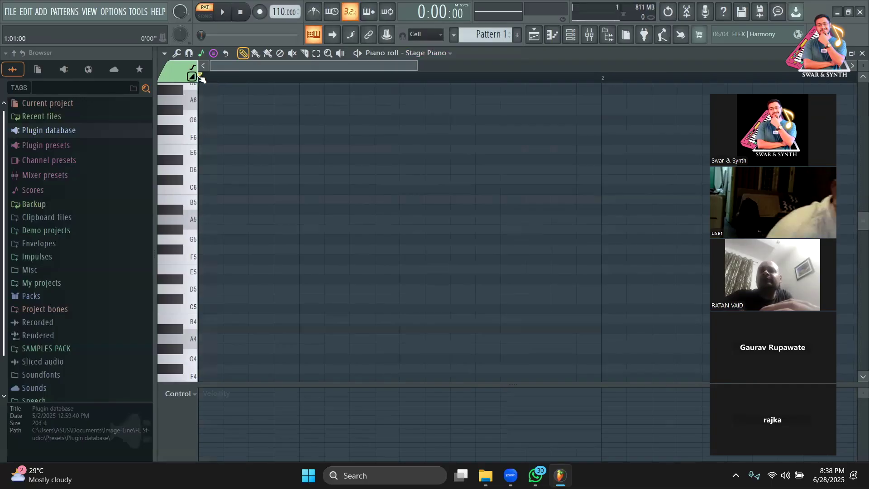
click(571, 36)
click(468, 55)
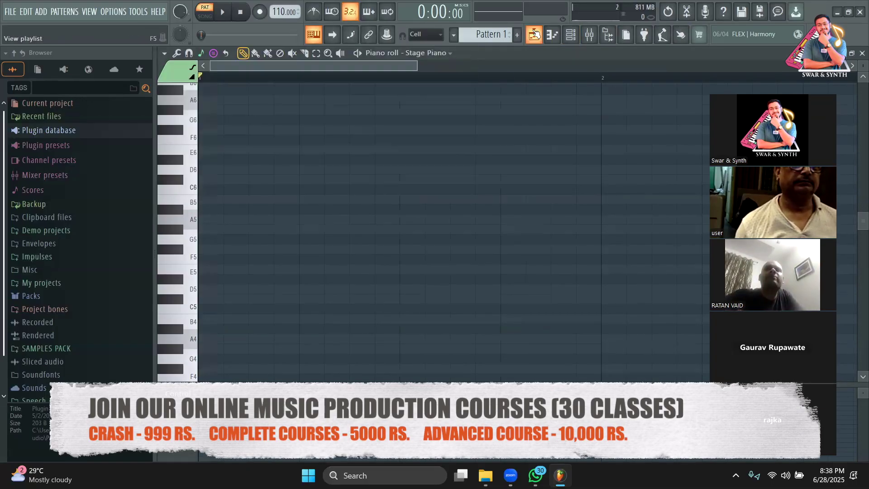
- View the channel rack's step grid while playing the empty pattern briefly, and close the rack
click(571, 36)
click(454, 55)
key(space)
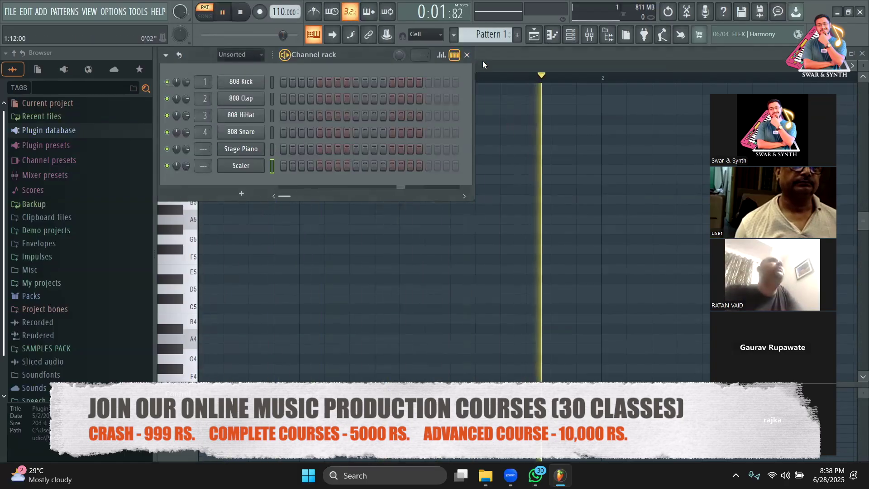
click(468, 54)
key(space)
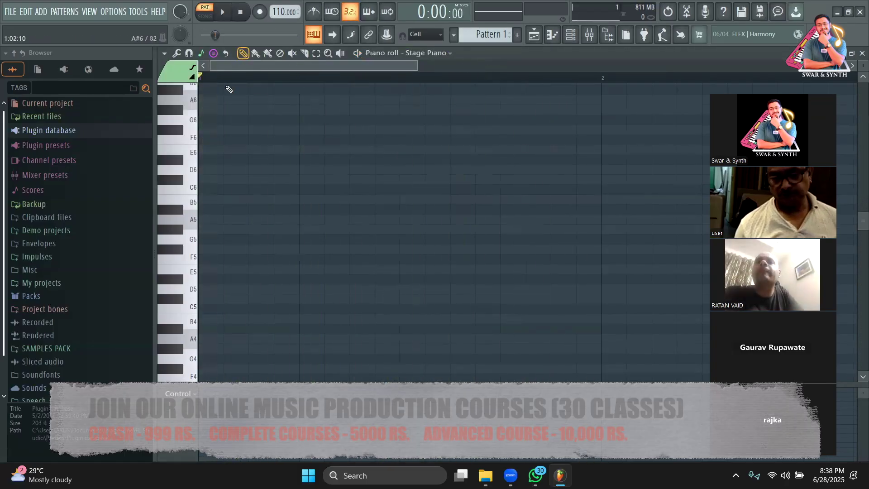
- Show the playlist and switch playback to song mode with the playhead at bar 1
click(534, 35)
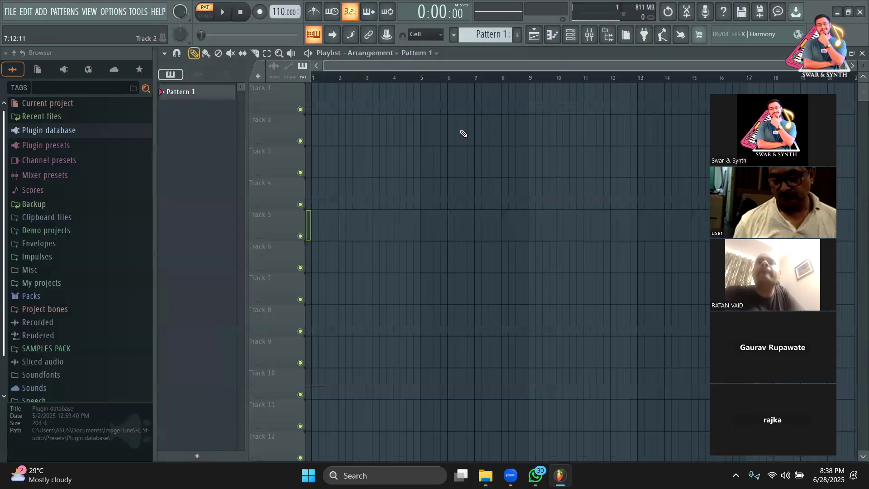
click(317, 77)
click(314, 78)
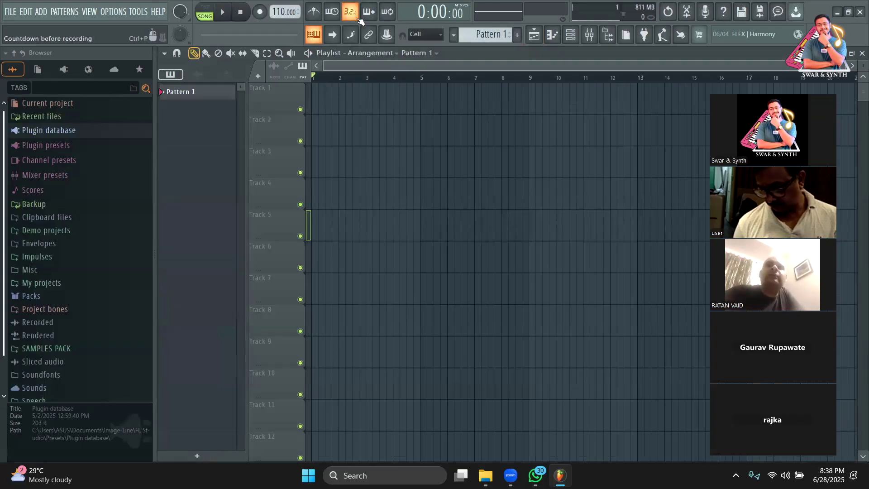
- Examine the channel rack's channel group filter over the playlist, and play the empty song briefly from its start
click(572, 34)
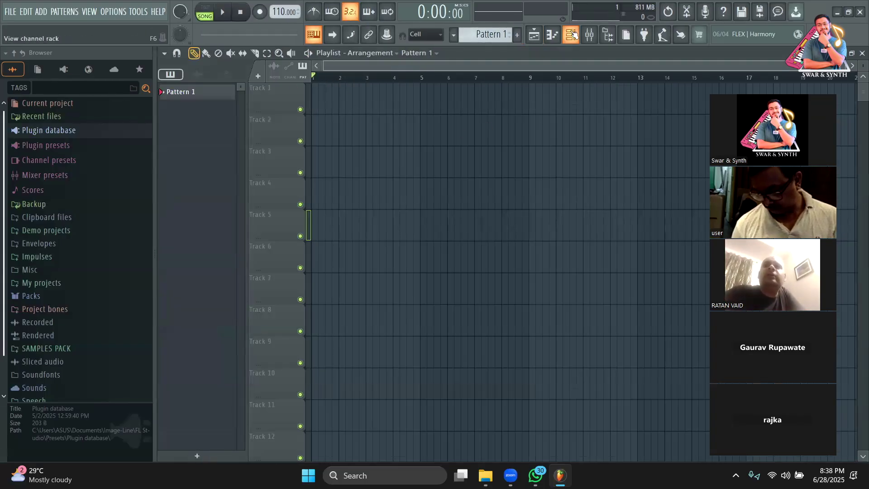
click(574, 35)
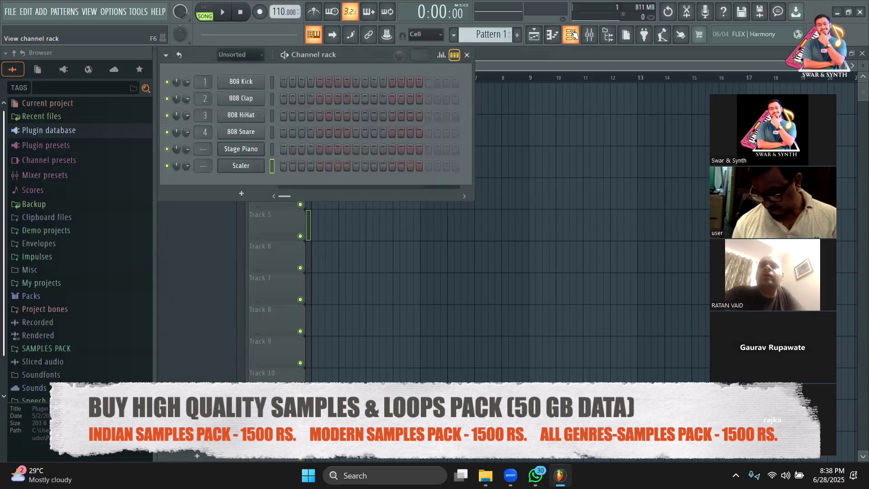
click(242, 55)
click(243, 56)
click(243, 56)
click(243, 56)
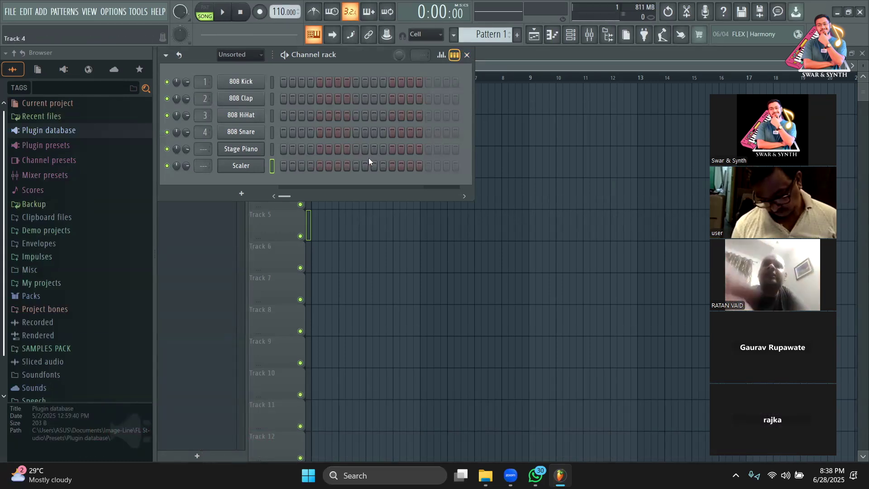
click(467, 54)
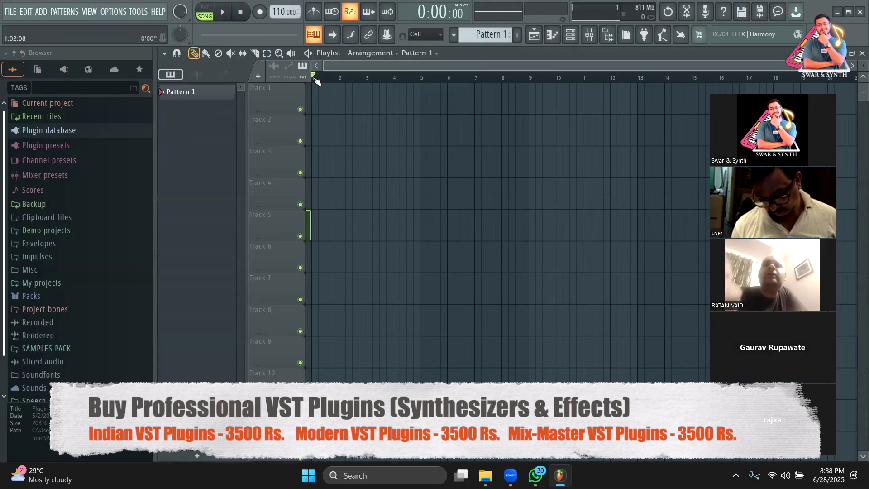
key(space)
key(space)
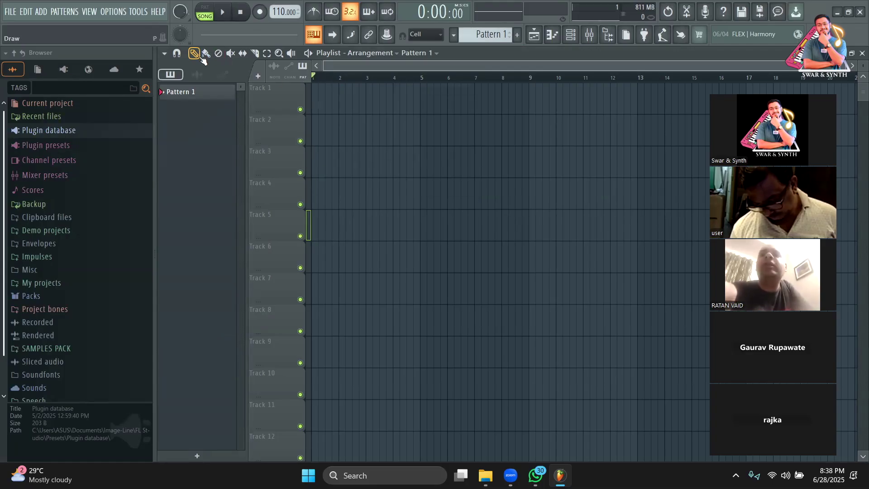
- Compare the playlist's own snap options with the global snap options, keeping Main for the playlist and Cell globally
click(177, 55)
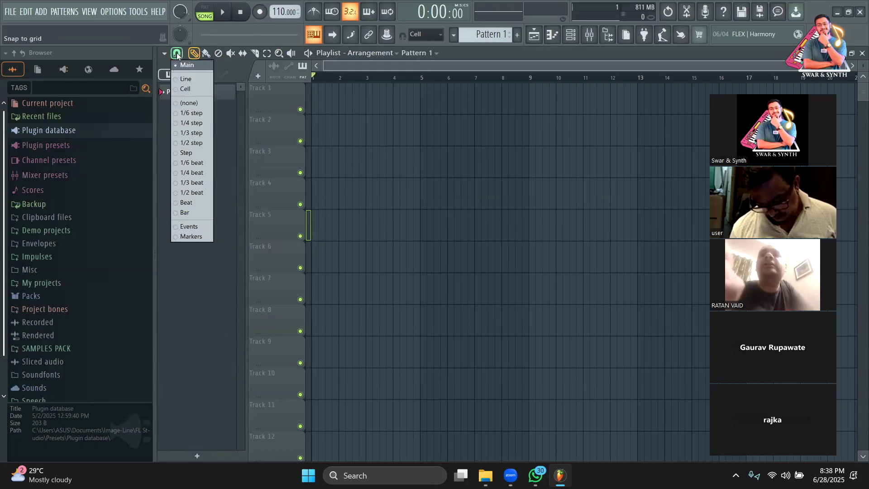
click(432, 34)
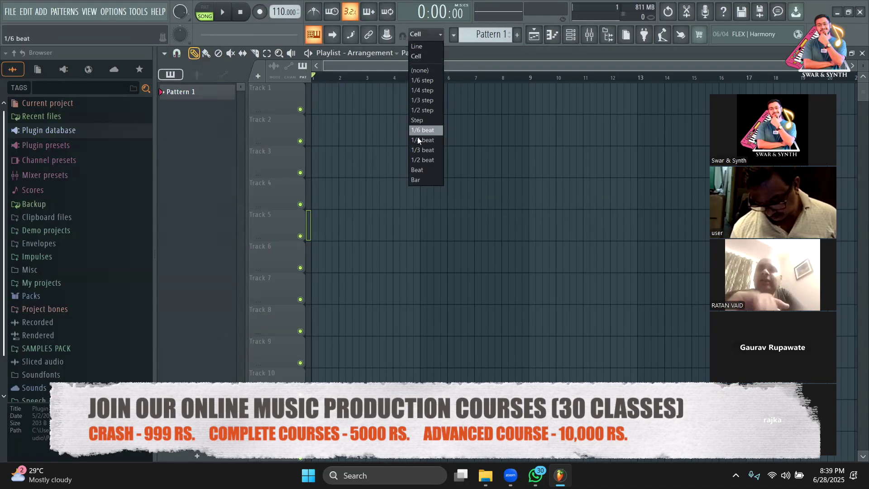
click(177, 54)
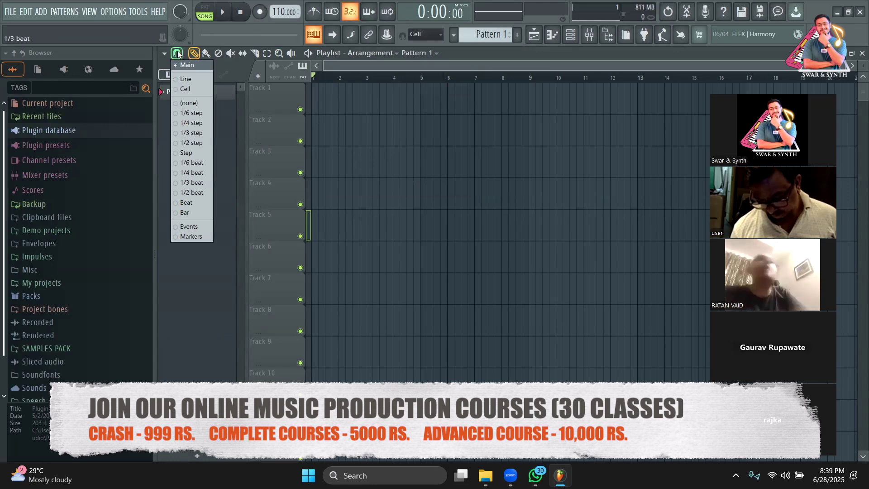
click(187, 66)
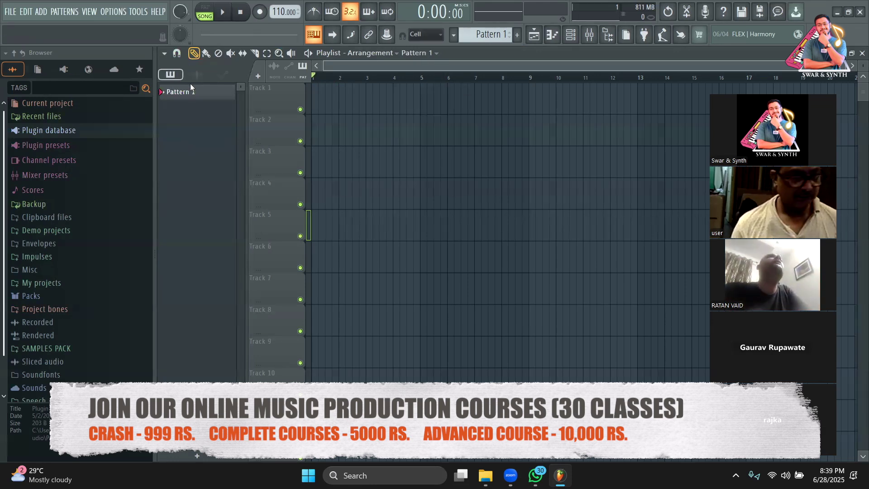
click(419, 34)
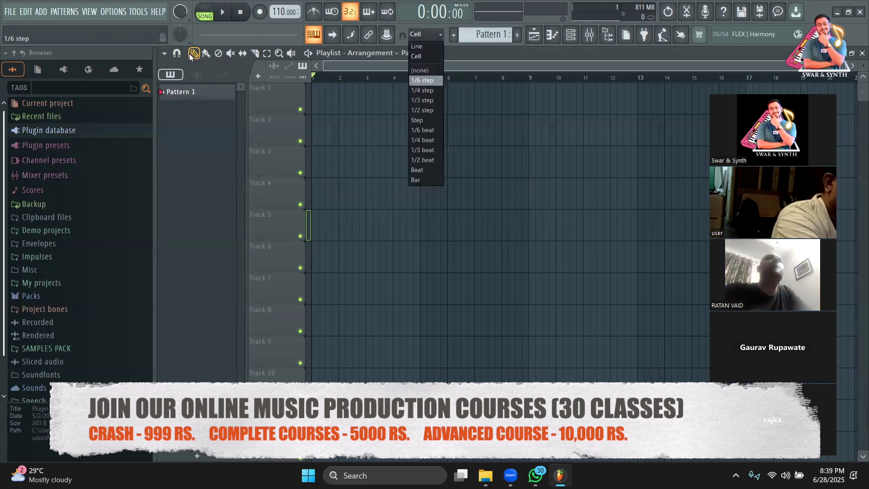
click(178, 54)
click(187, 67)
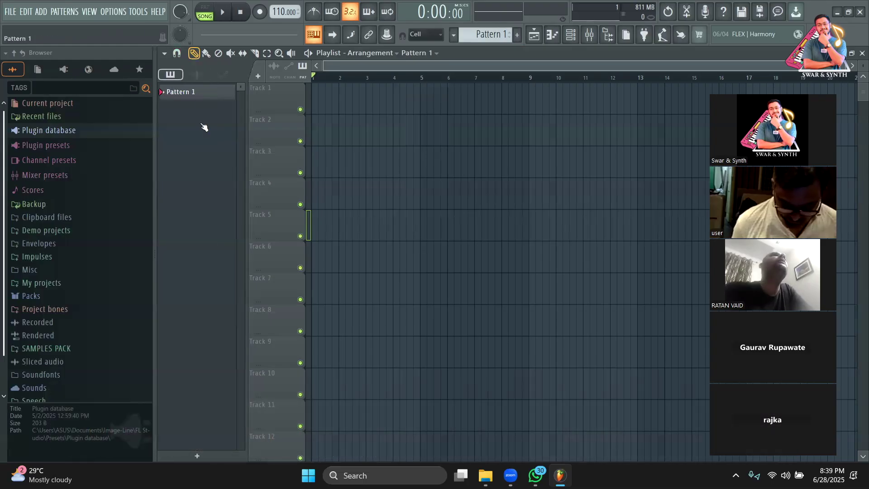
click(425, 35)
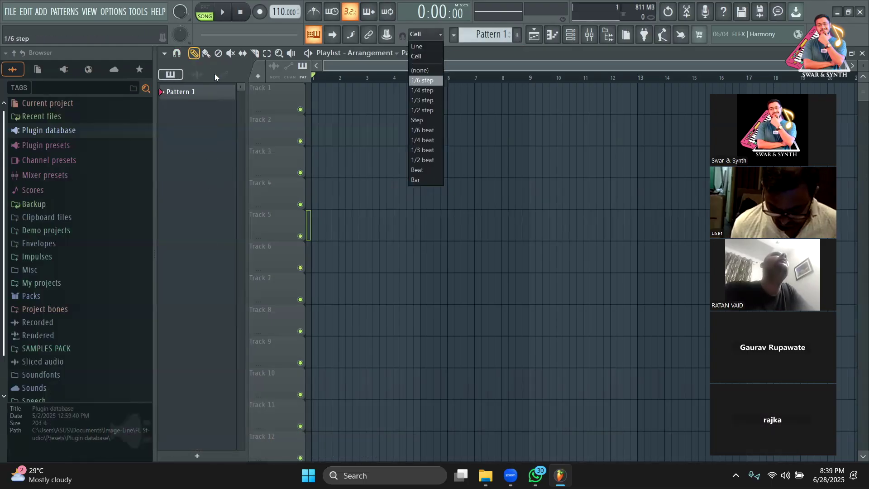
click(177, 53)
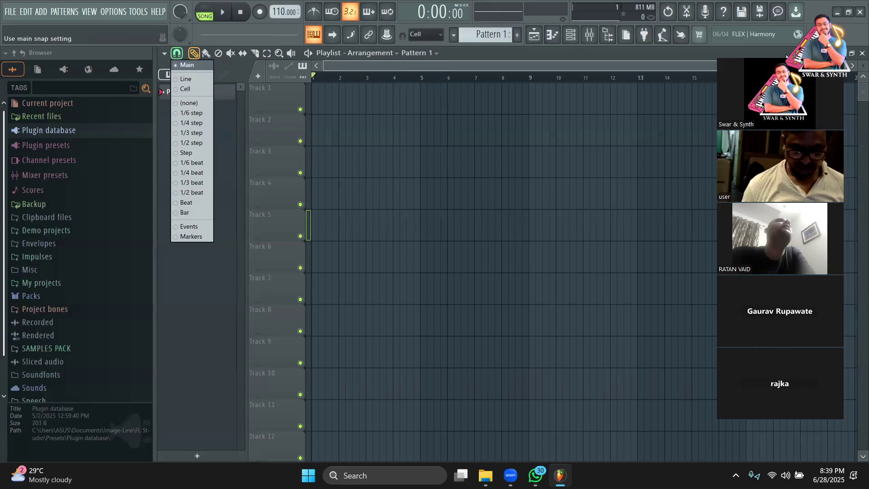
click(432, 34)
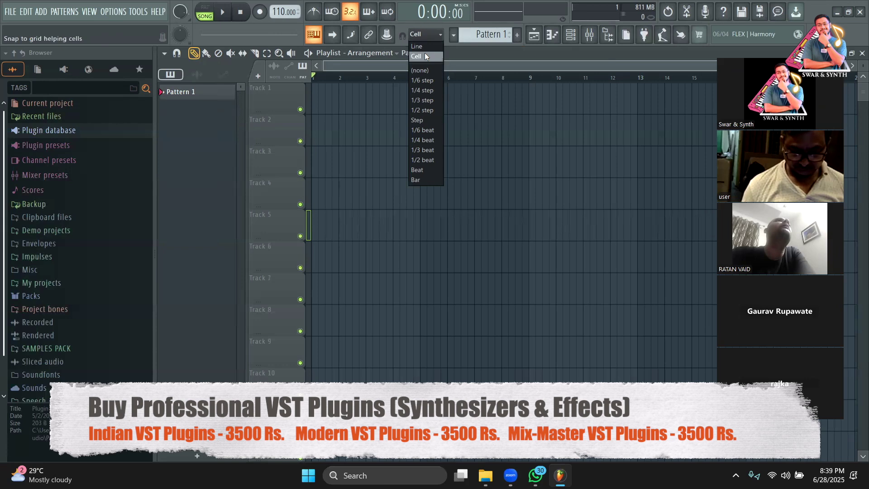
click(425, 55)
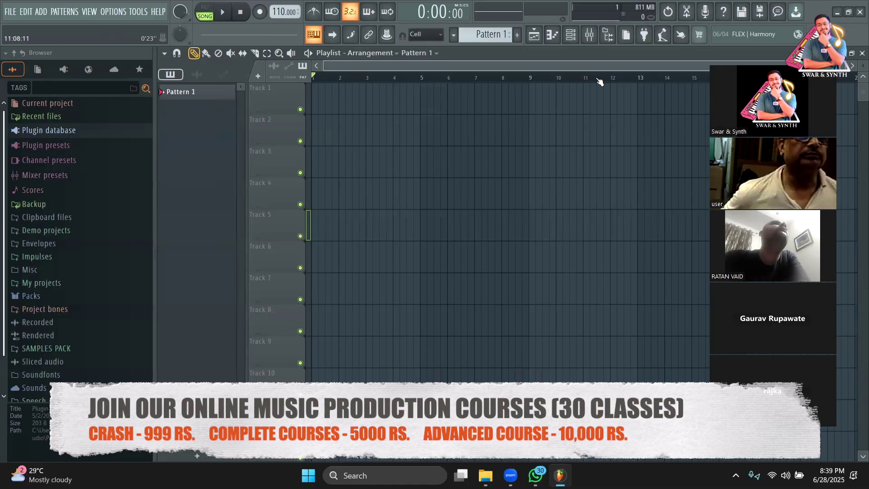
- Switch the channel rack from step grid to graph view, and open Stage Piano's piano roll to review its tools and stamps
click(571, 35)
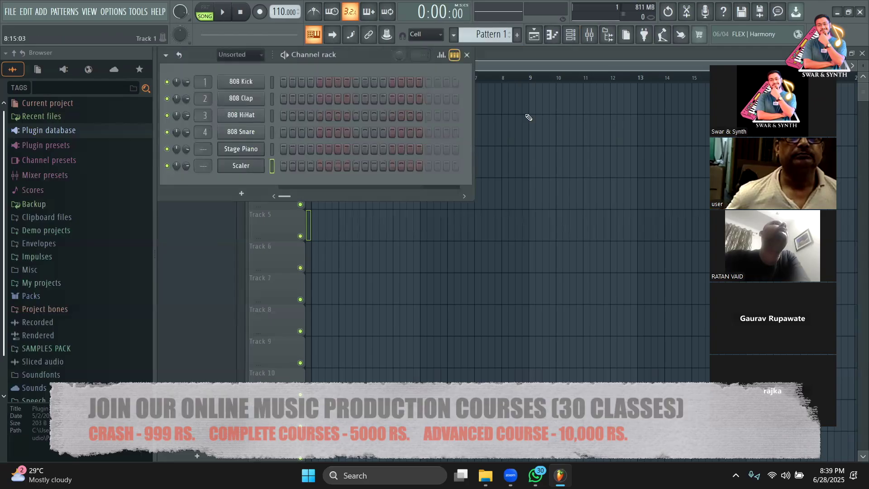
click(459, 55)
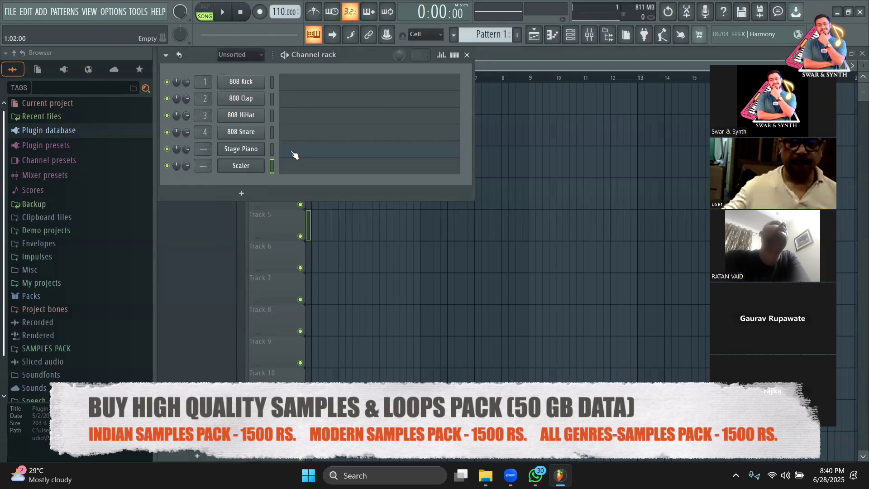
click(295, 156)
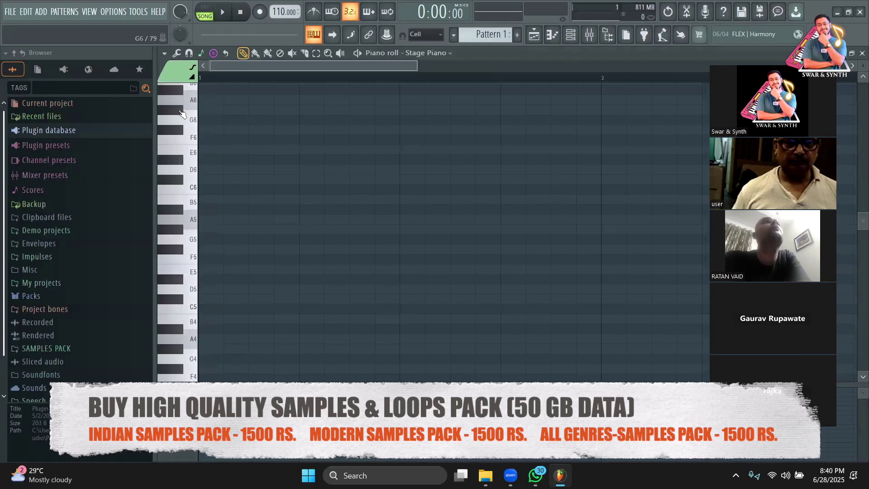
click(176, 53)
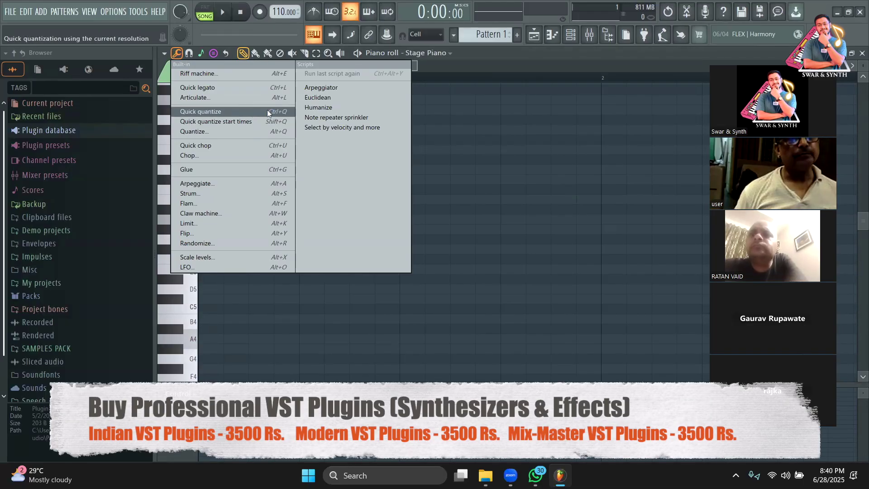
click(498, 54)
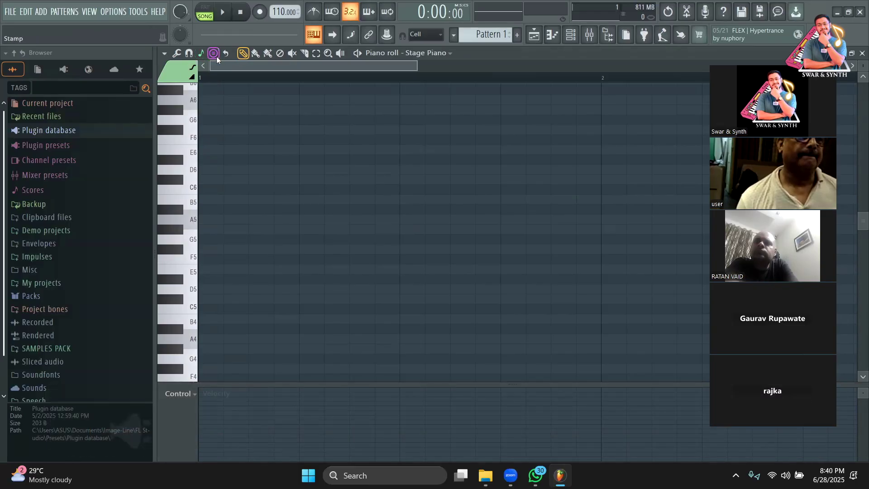
click(215, 56)
click(521, 42)
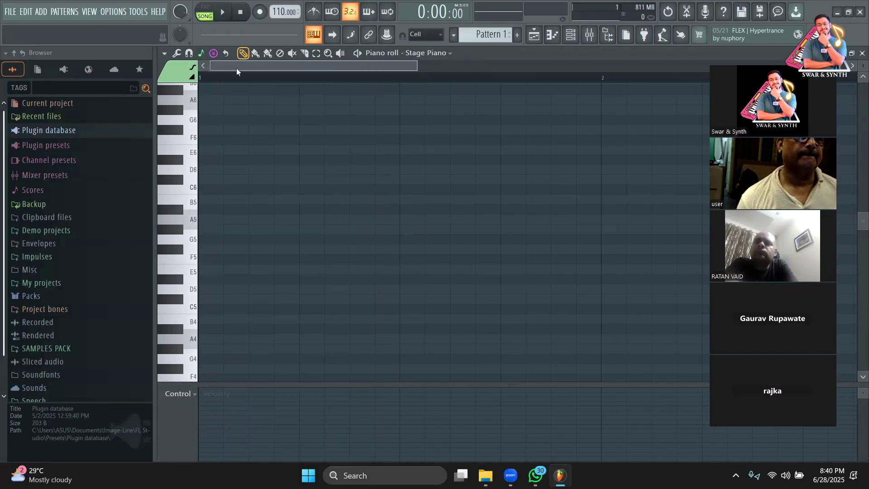
- Stamp a Major chord rooted on B4 at the start of the Stage Piano pattern
click(214, 53)
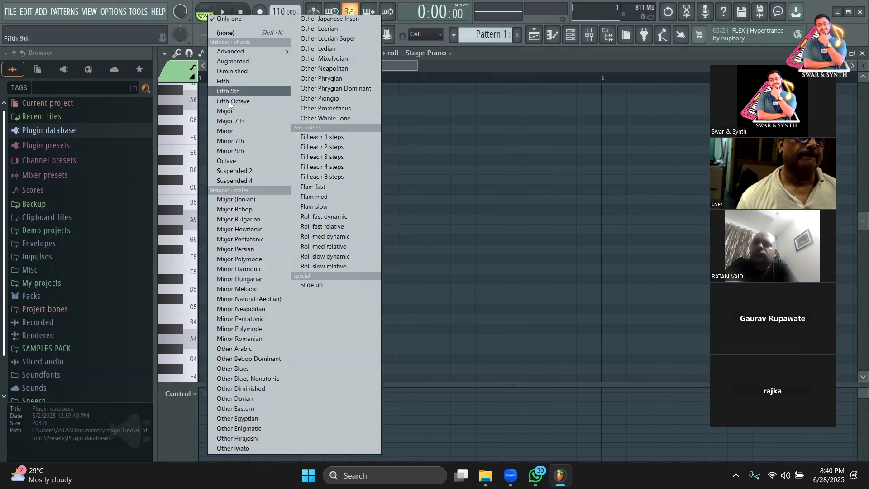
click(232, 114)
drag(202, 252, 201, 316)
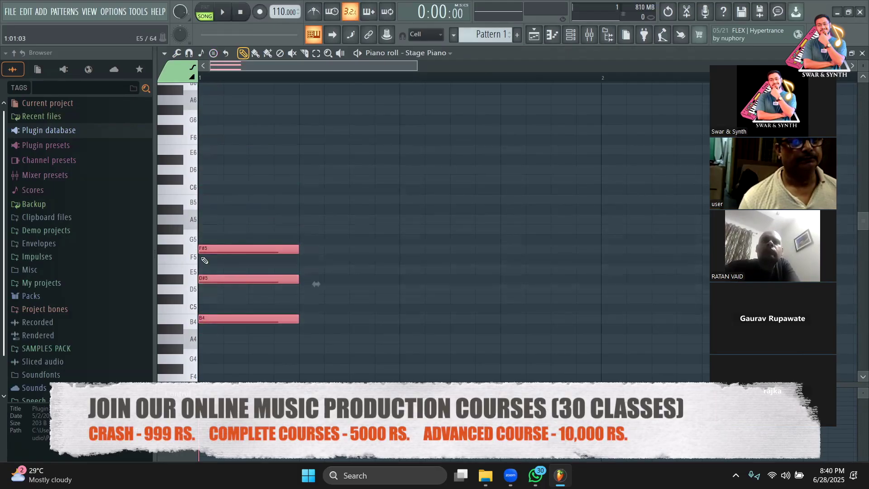
- Set the scale snapping root note to B, keeping the Major (Ionian) scale
click(201, 53)
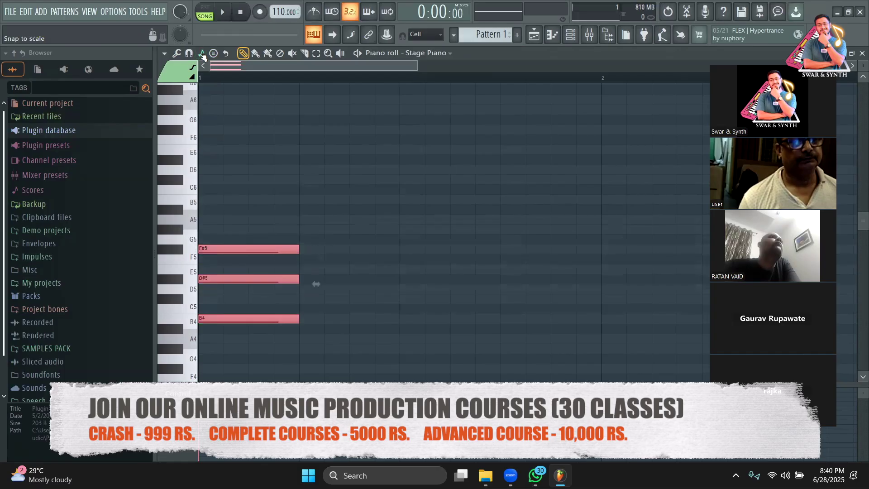
click(202, 54)
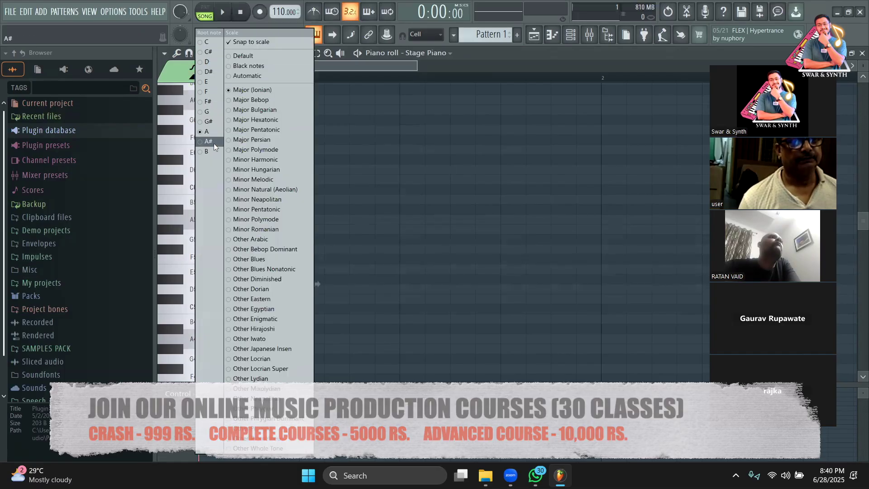
click(211, 150)
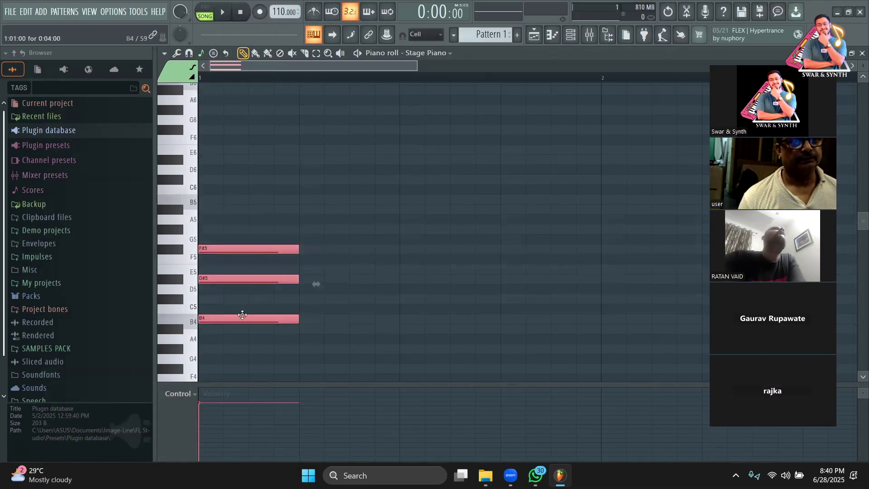
- Duplicate the first chord onto beat 2 with its root on C#5, and move the copy to step 10 with its root on A#4
drag(240, 320, 347, 293)
key(space)
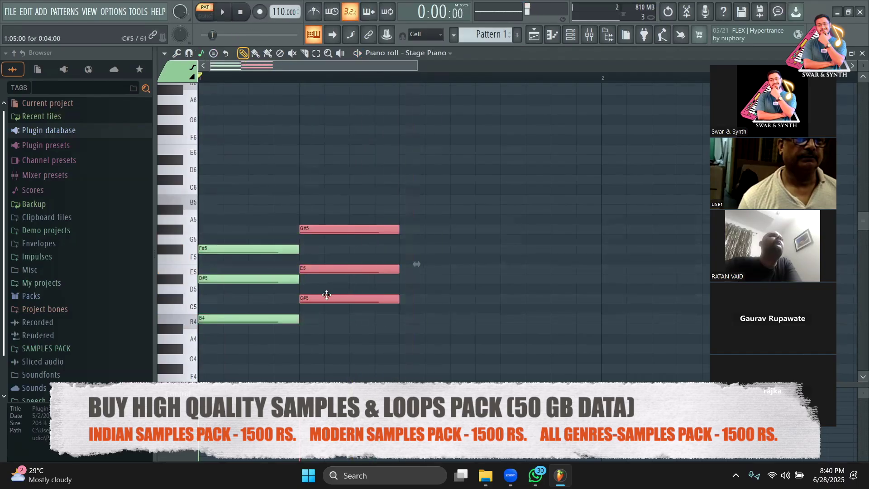
drag(325, 298, 445, 342)
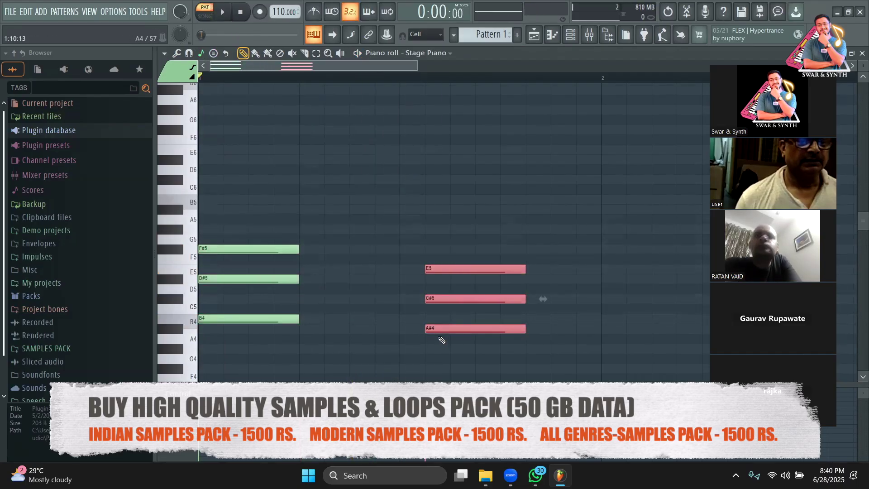
- Place the second chord as C#5, E5, G#5 and a copied third chord as G#4, B4, D#5, each following the previous one, and play them
key(ctrl+z)
drag(320, 298, 420, 351)
key(space)
scroll(428, 335, down, 3)
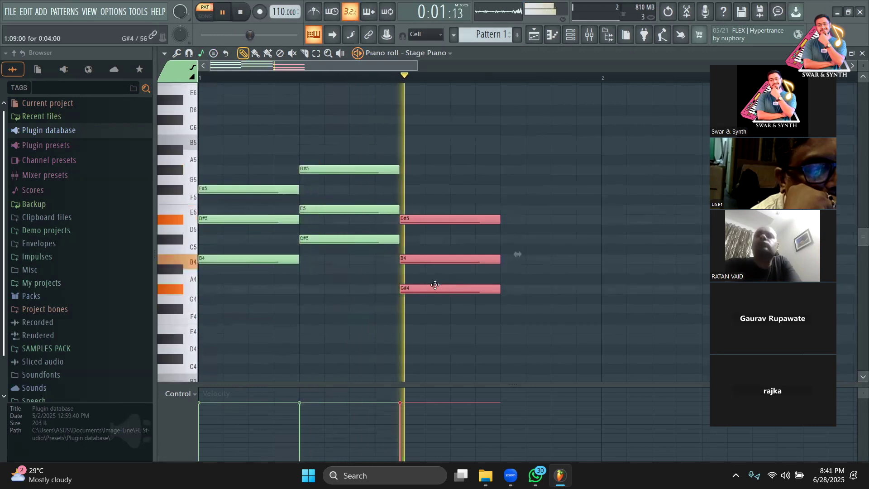
key(space)
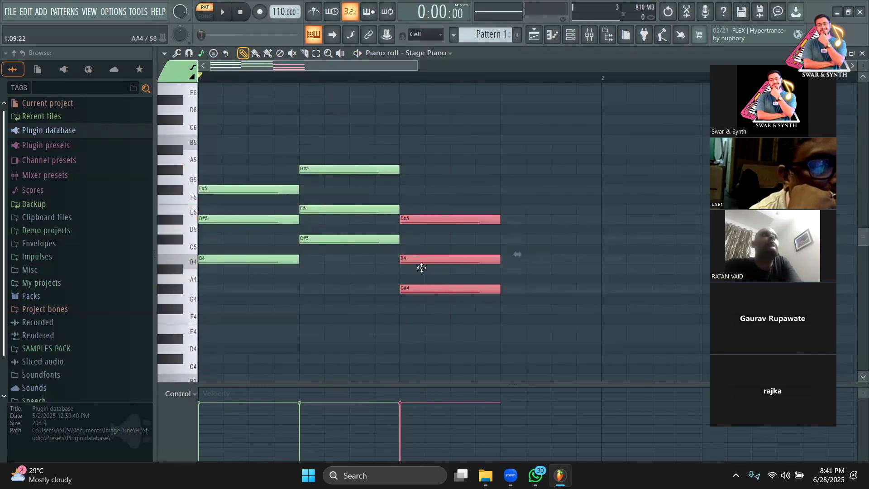
- Try a fourth chord of B4, D#5 and F#5 directly after the third one and listen to the progression
drag(424, 283, 518, 246)
key(space)
scroll(525, 267, up, 3)
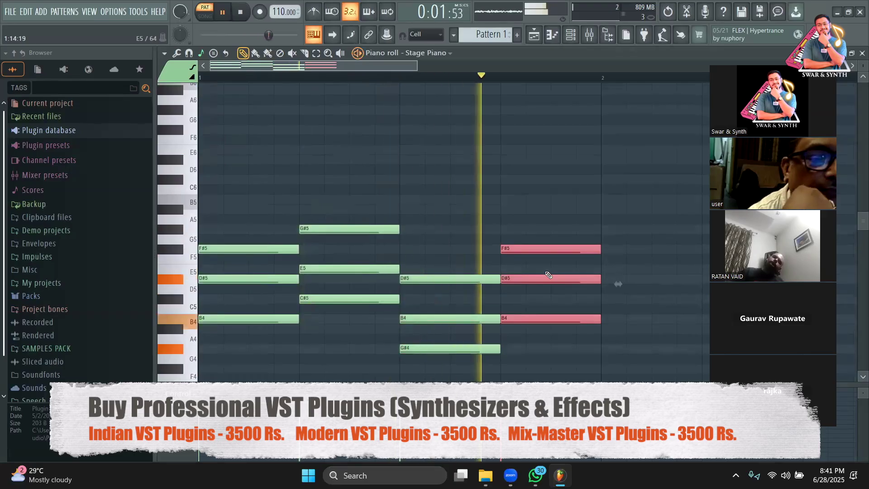
scroll(530, 282, down, 2)
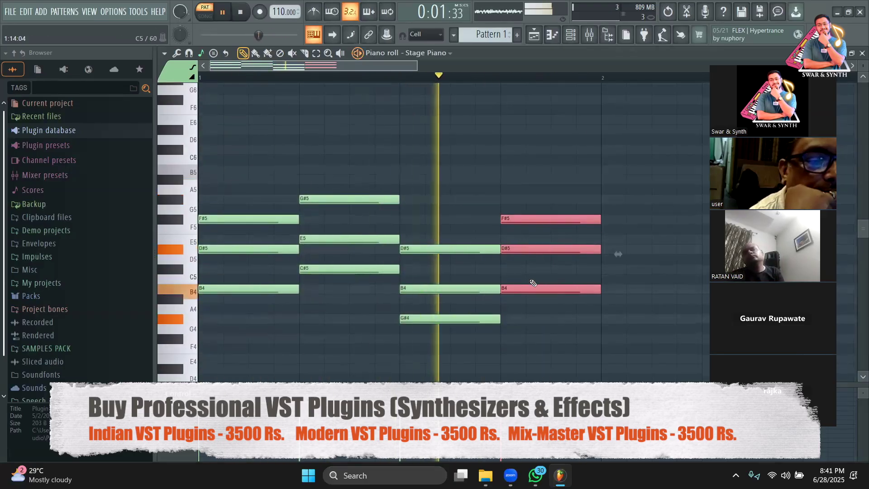
key(space)
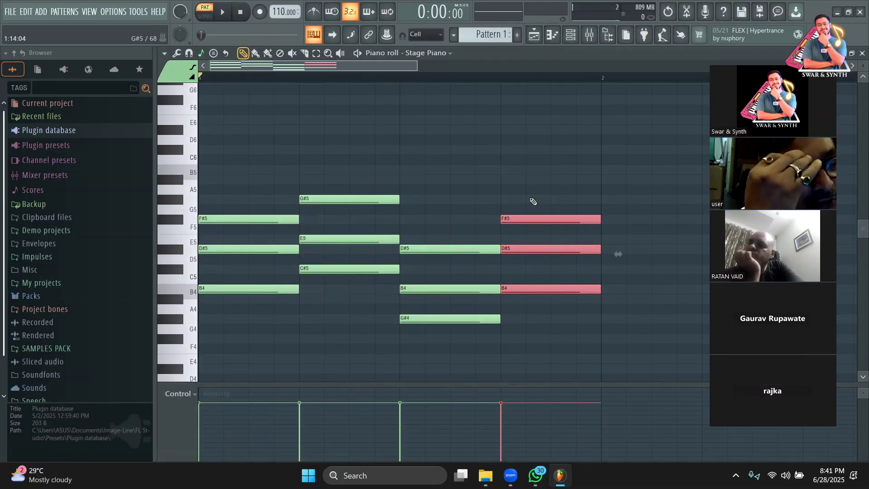
key(ctrl+z)
- Lower the third chord to F#4, A#4 and C#5, and place a duplicate directly after it as B4, D#5 and F#5
drag(433, 329, 433, 339)
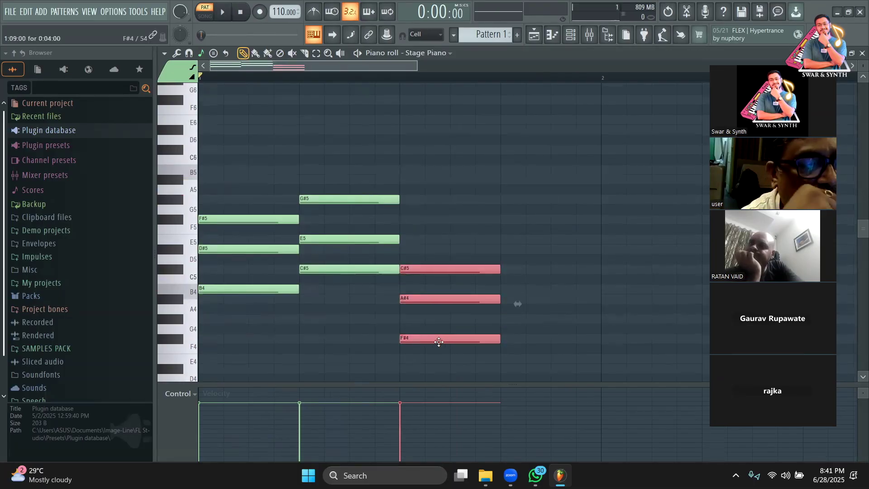
key(ctrl+b)
drag(539, 341, 542, 289)
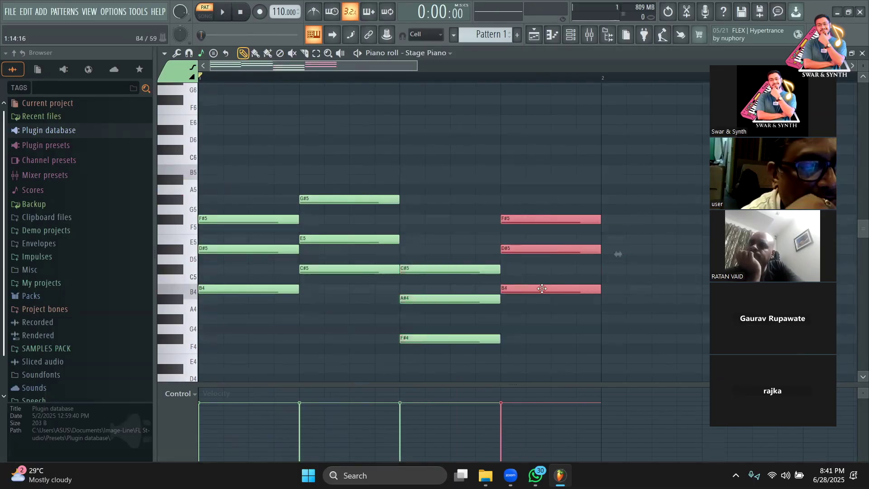
- Select the time range of the Pattern 1 clip at bar 5 in the playlist and play it in song mode
click(534, 37)
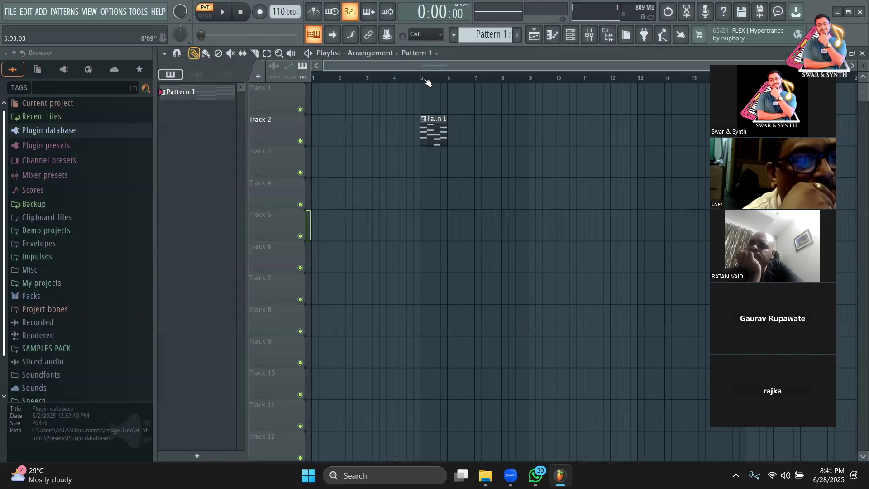
drag(421, 78, 453, 79)
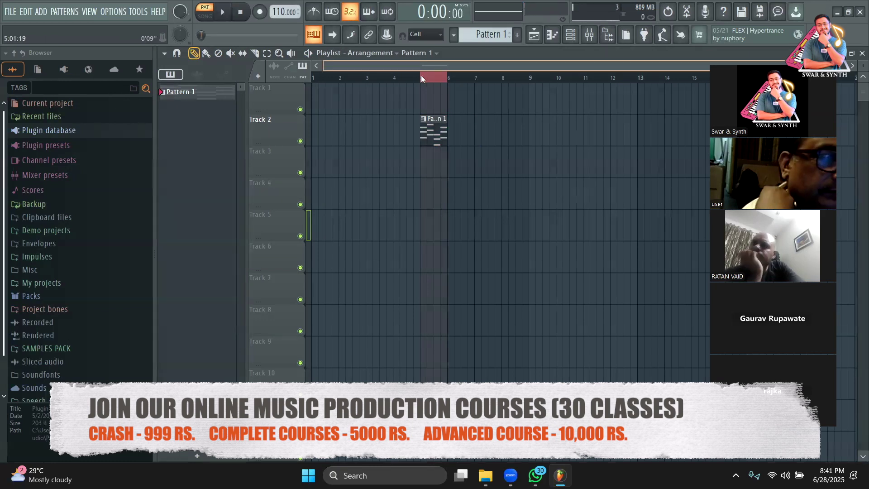
key(space)
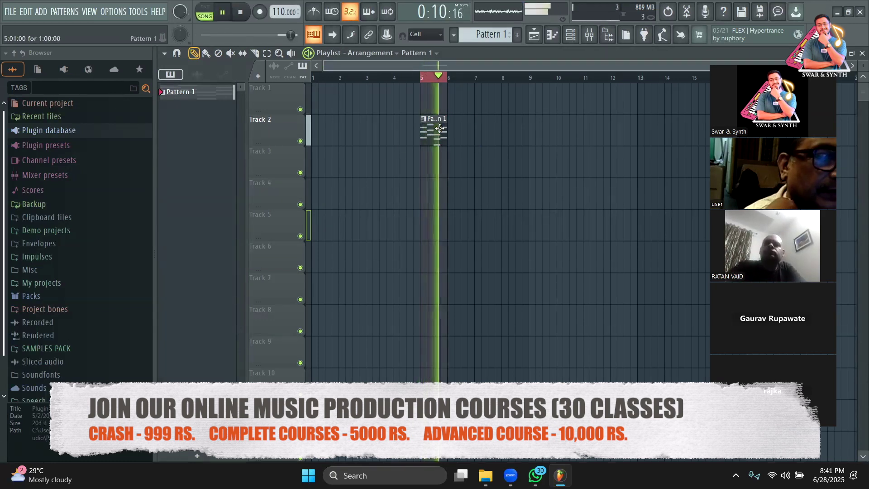
- Move the third chord in the piano roll up to E5, G#5 and B5 and play the progression
key(F7)
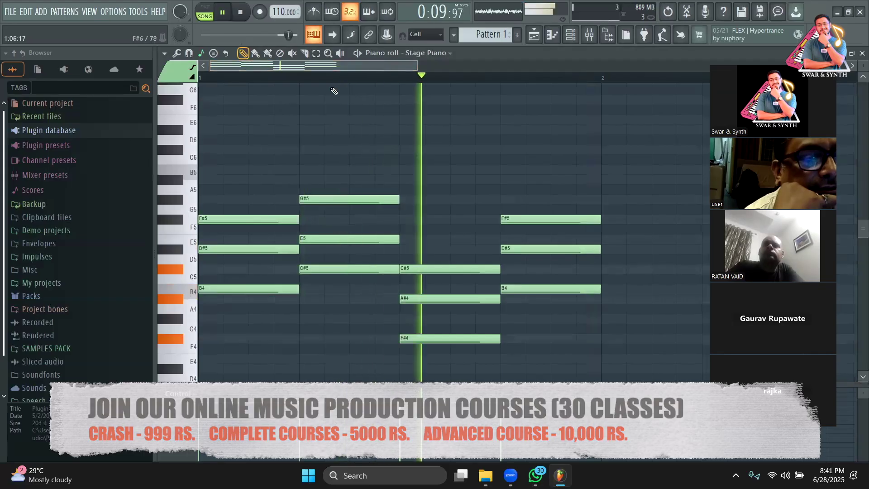
click(316, 53)
key(space)
drag(467, 267, 425, 226)
key(space)
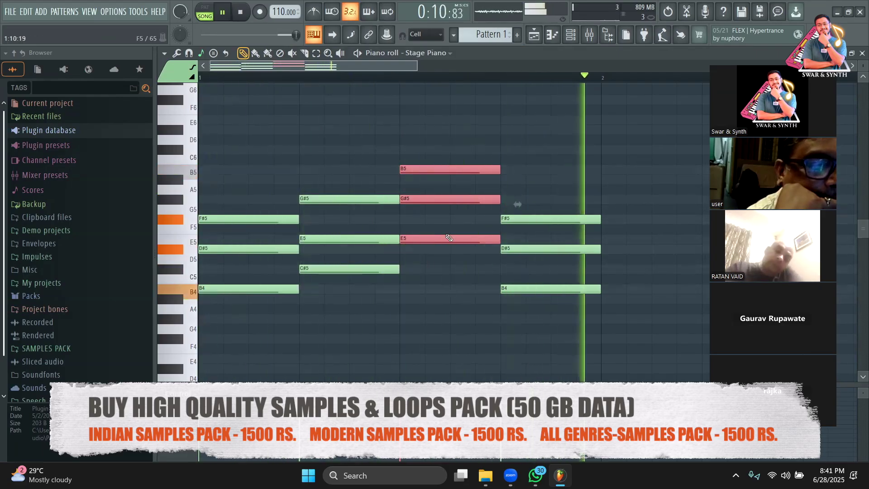
- Try chopping the third chord with the chopper's Trance 2 pattern while the song plays
key(ctrl+u)
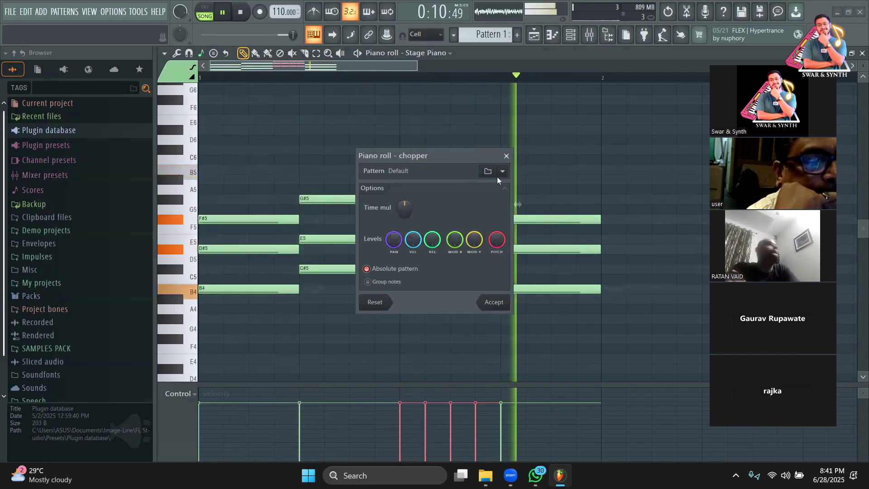
click(506, 155)
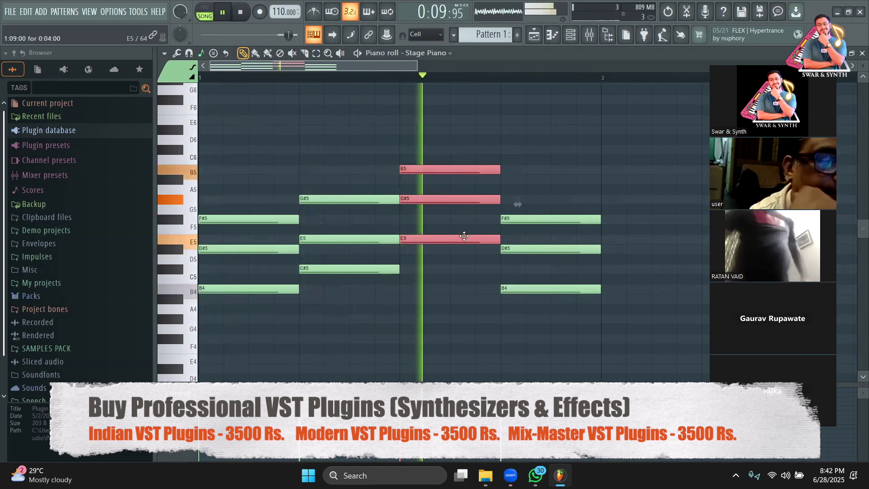
key(alt+u)
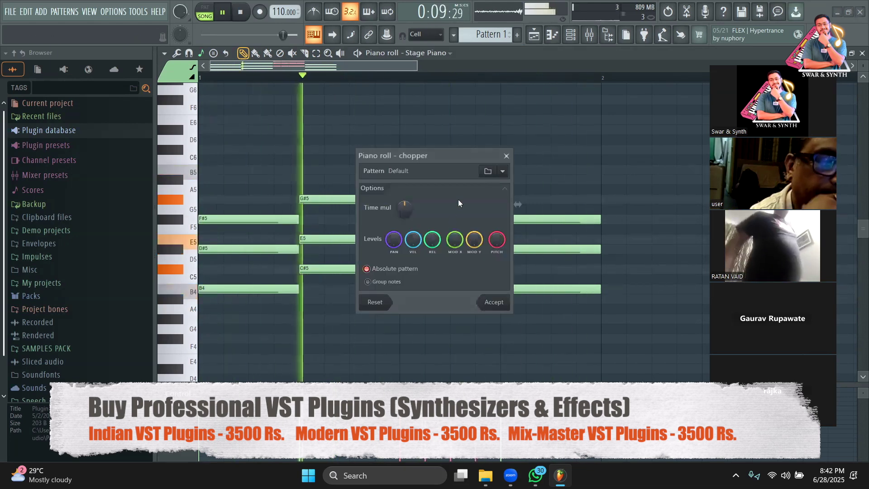
click(488, 171)
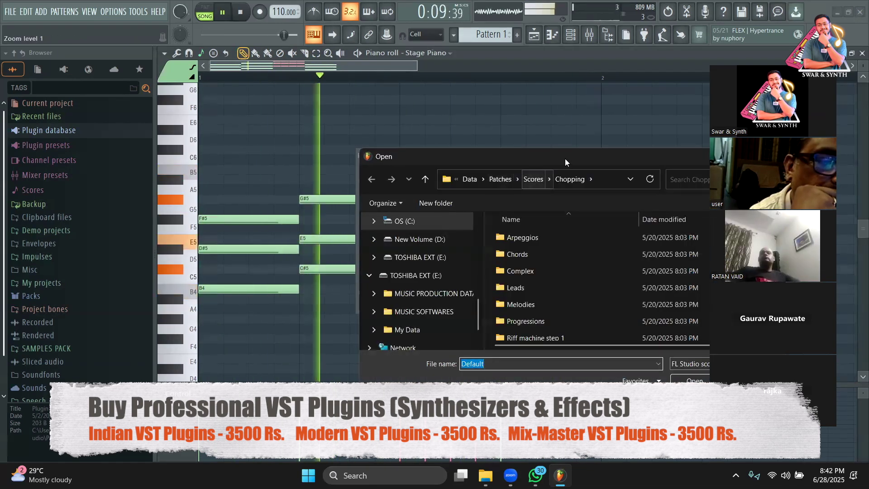
drag(565, 158, 135, 120)
key(Escape)
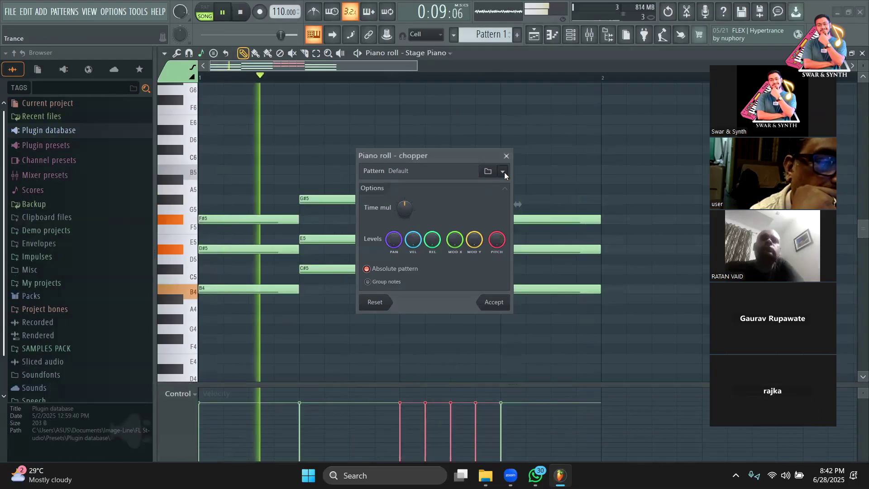
click(505, 172)
click(530, 217)
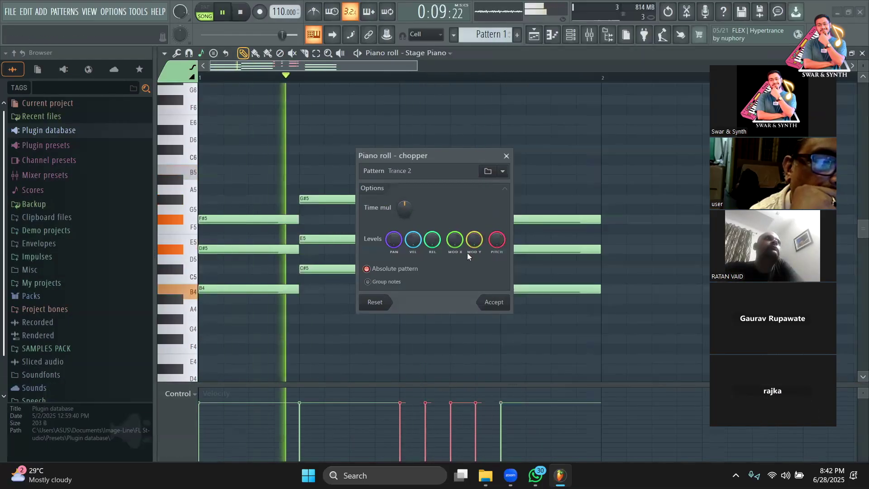
click(506, 156)
key(space)
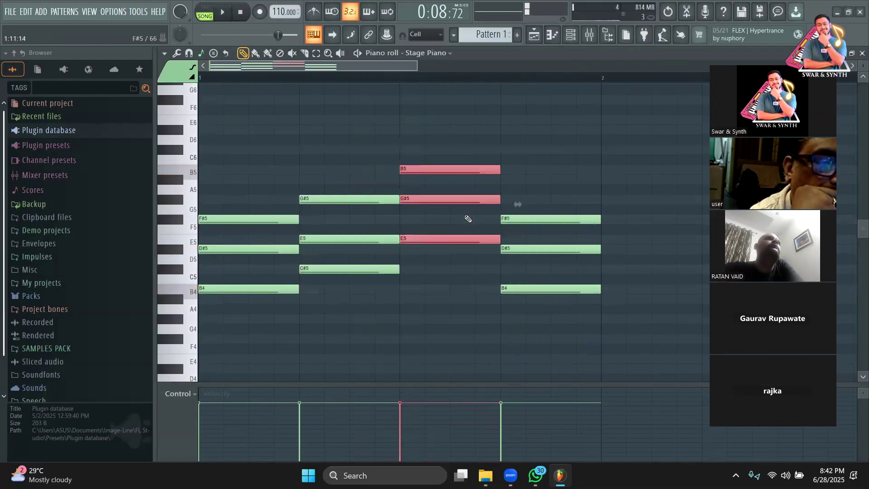
- Try chopping all the notes with the chopper's Slide pattern and listen to the result
key(ctrl+a)
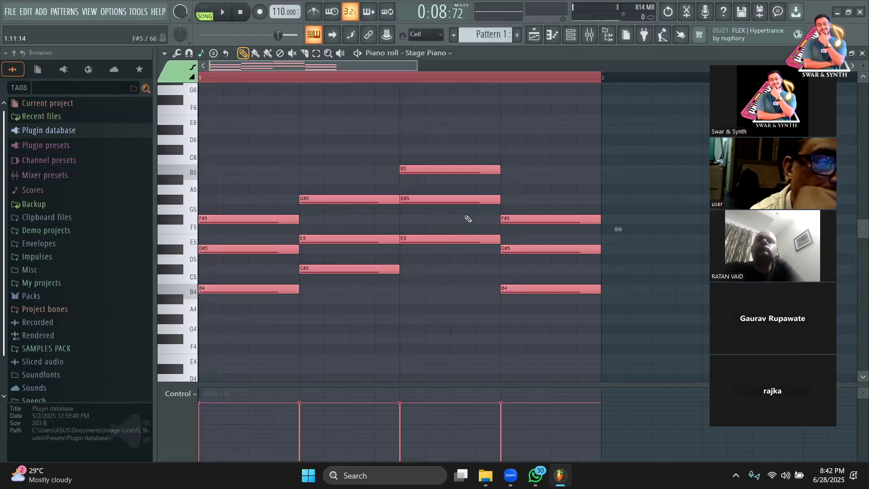
key(alt+u)
click(504, 172)
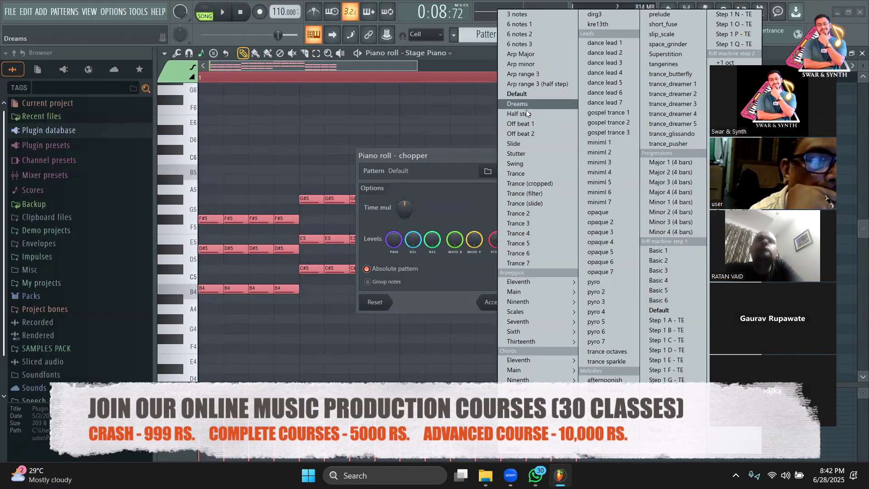
click(529, 146)
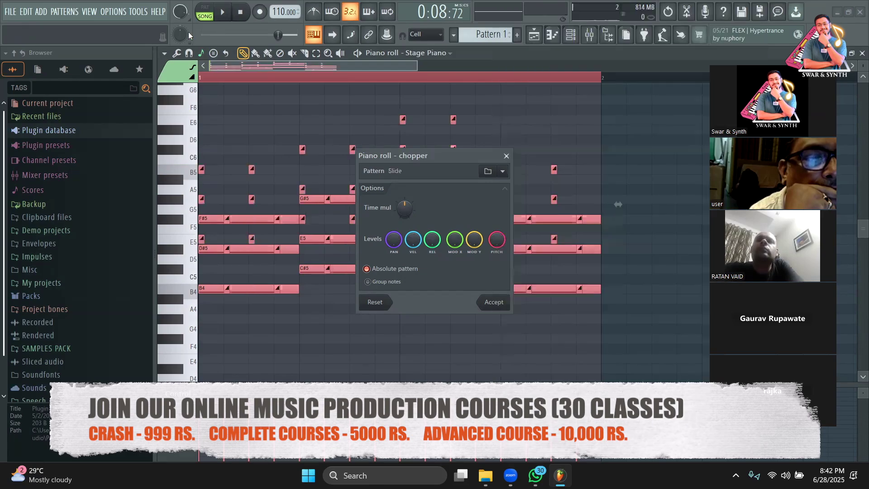
click(505, 306)
key(space)
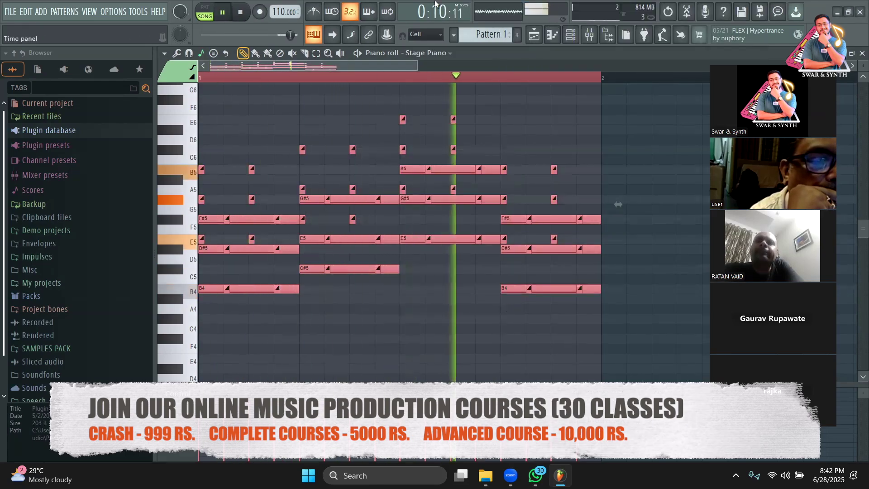
key(space)
key(ctrl+z)
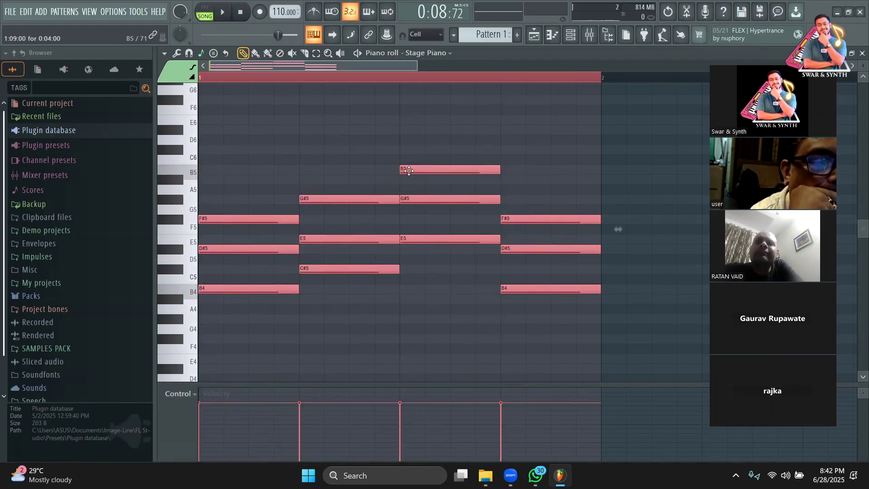
- Try the chopper's Trance, Trance (cropped) and Trance 4 patterns on all the notes during playback
key(alt+u)
click(507, 168)
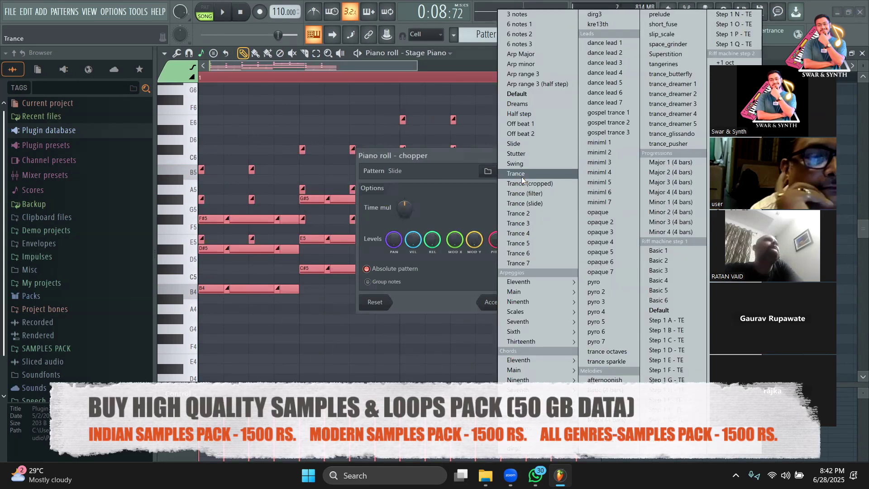
click(522, 177)
click(219, 16)
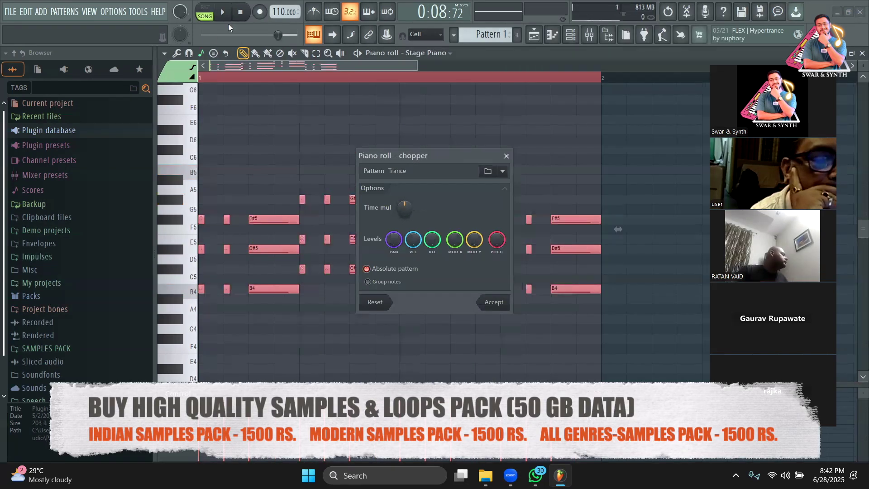
drag(474, 151, 447, 109)
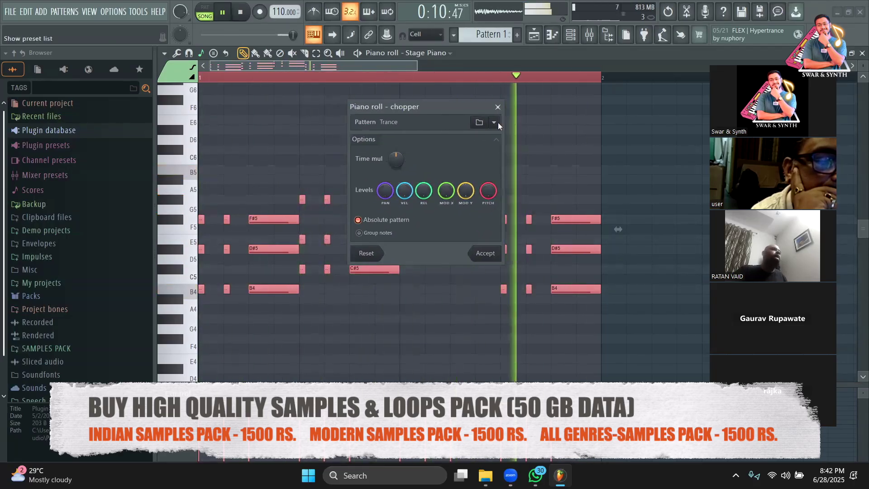
click(479, 123)
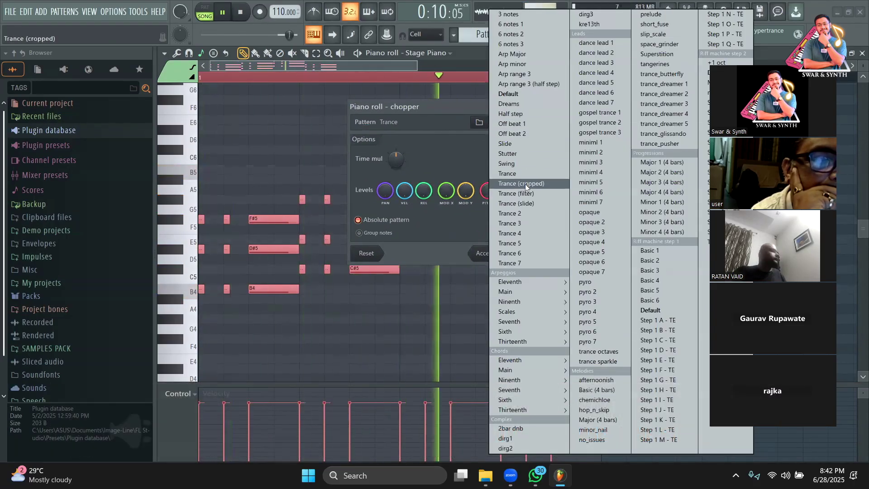
click(525, 184)
click(495, 124)
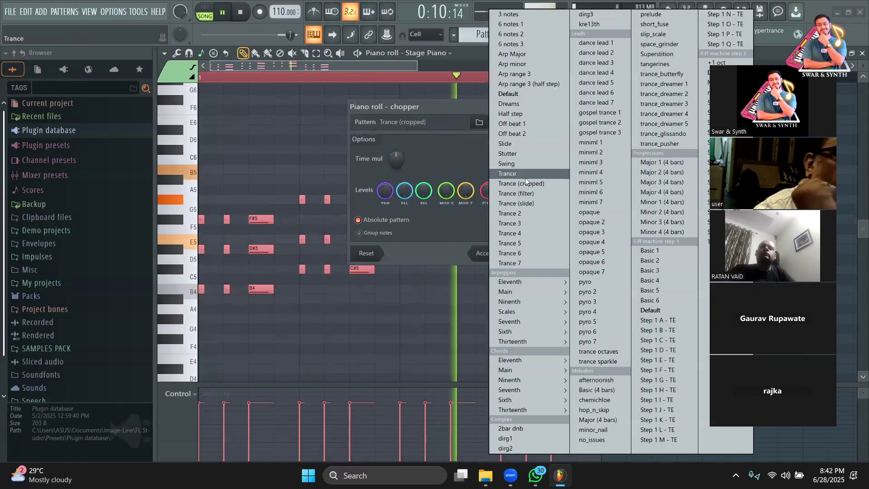
click(525, 234)
click(502, 110)
key(space)
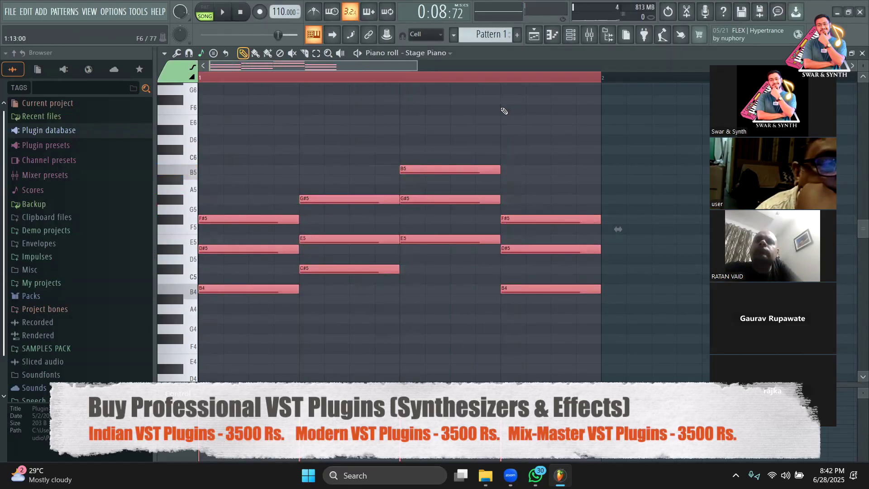
- Try the chopper's Off beat 1 and Off beat 2 patterns on all the notes during playback, then discard the chop
key(ctrl+u)
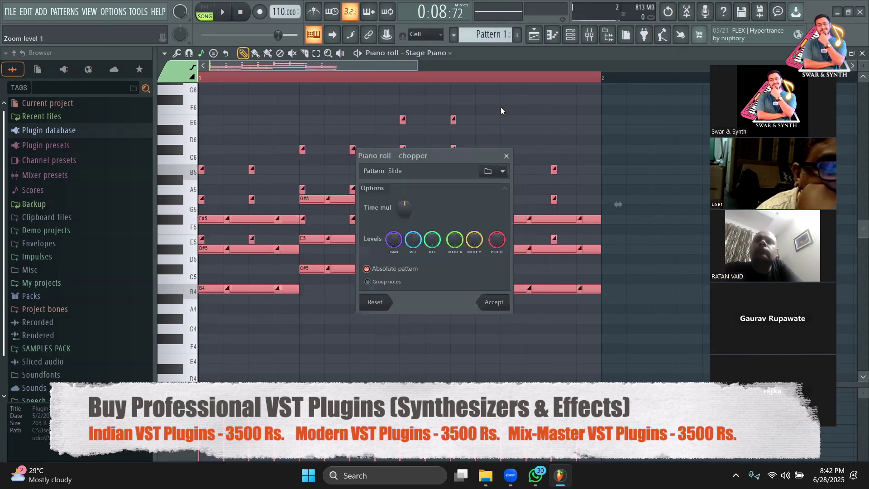
click(490, 171)
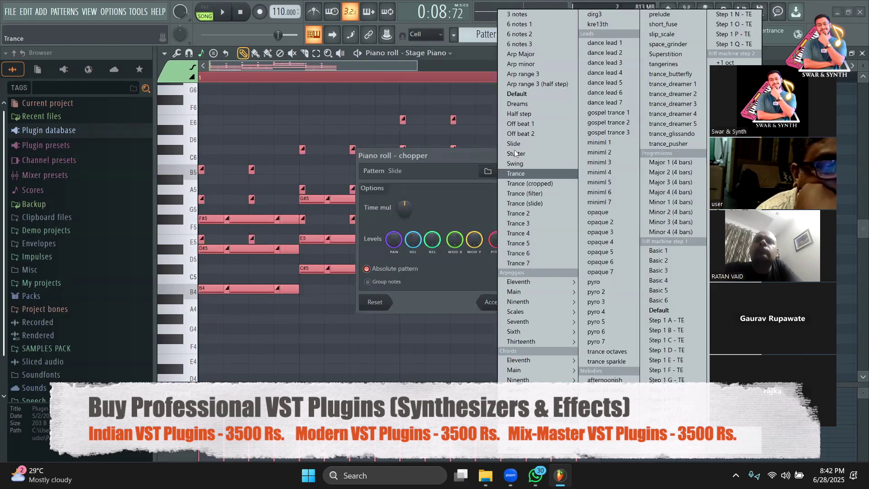
click(445, 157)
drag(438, 155, 483, 129)
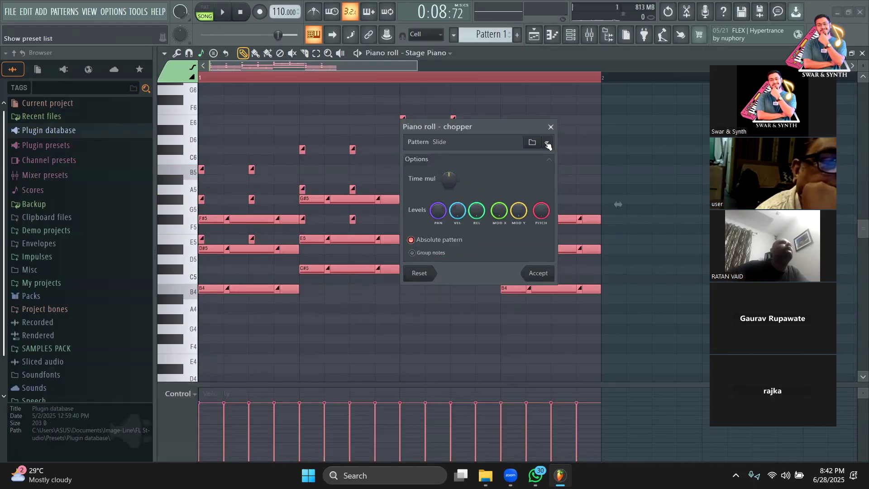
click(547, 144)
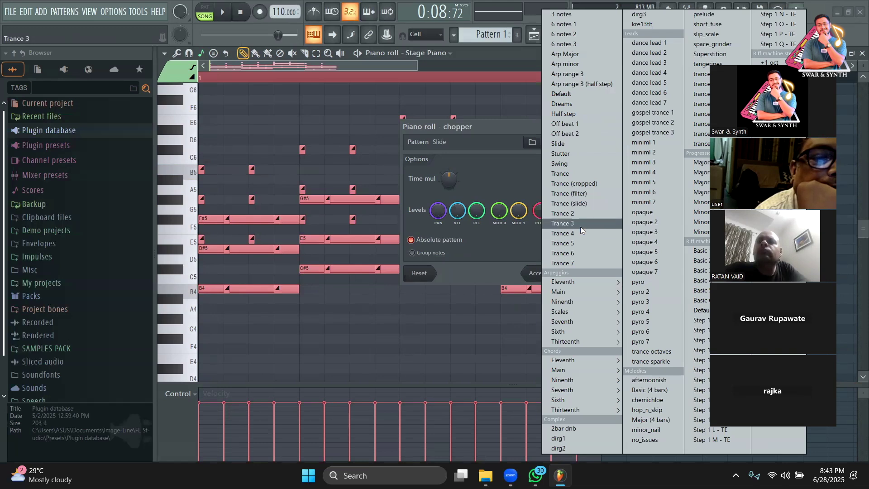
click(582, 122)
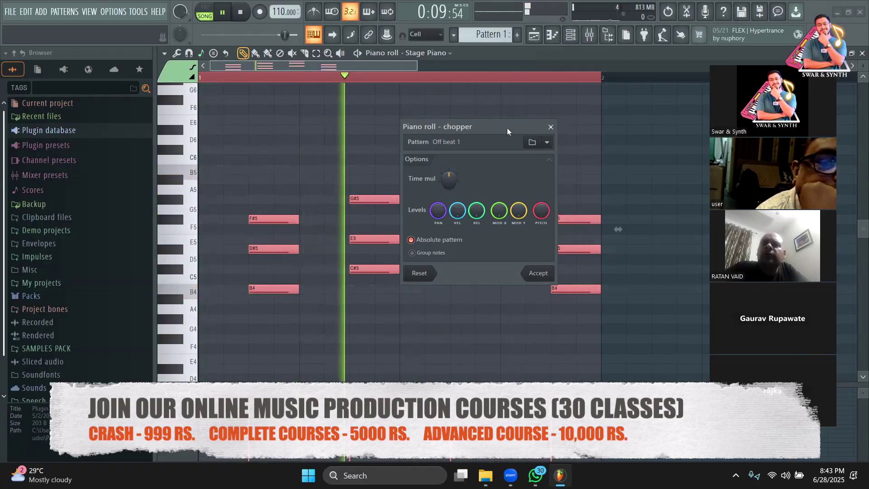
click(547, 141)
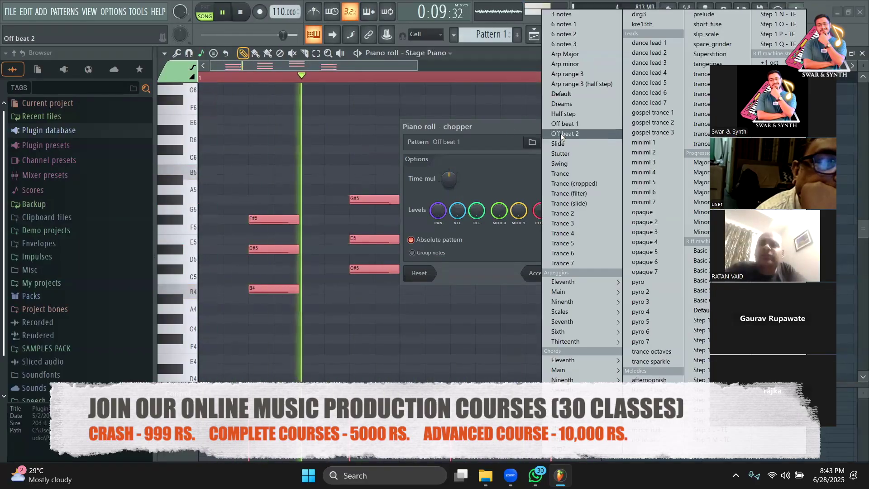
click(561, 133)
key(space)
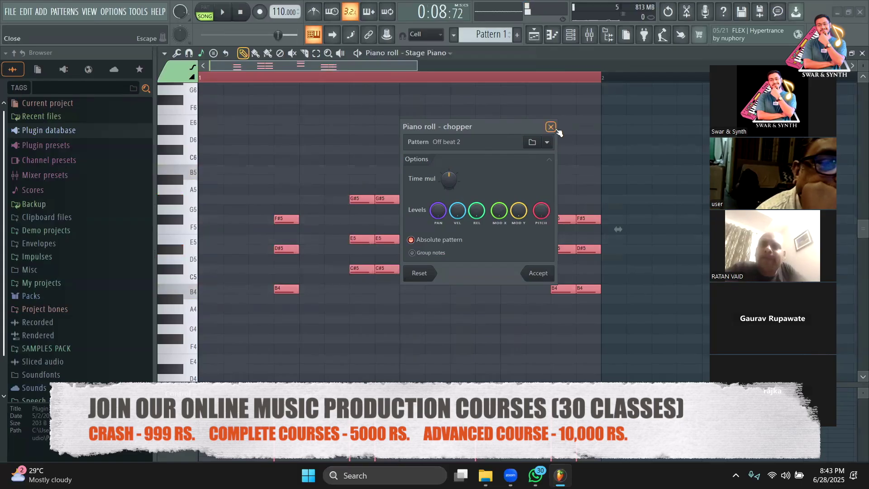
click(551, 127)
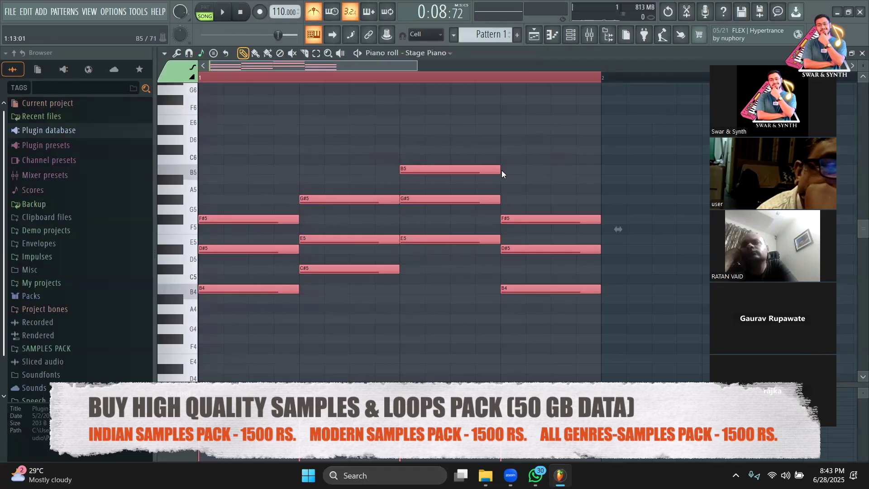
- Shorten all the chords to a quarter of their length, repeat each one twice within its beat by hand, and play the rhythm
drag(500, 170, 481, 176)
key(space)
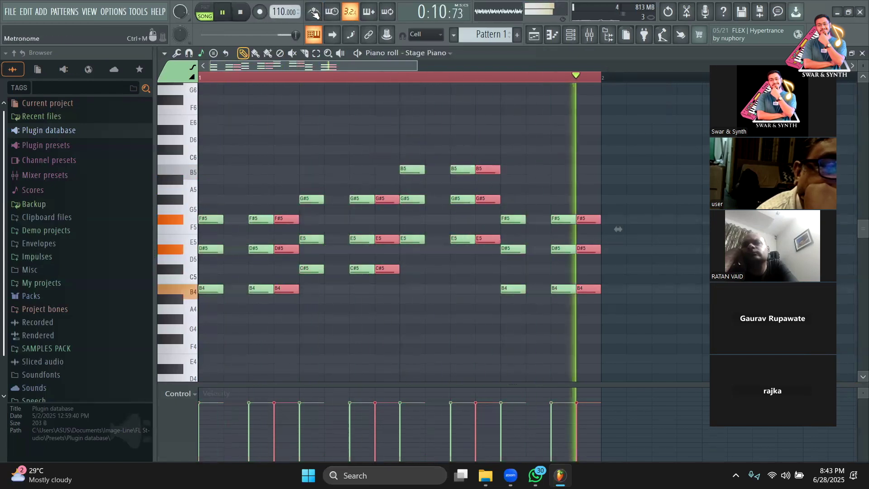
key(space)
key(space)
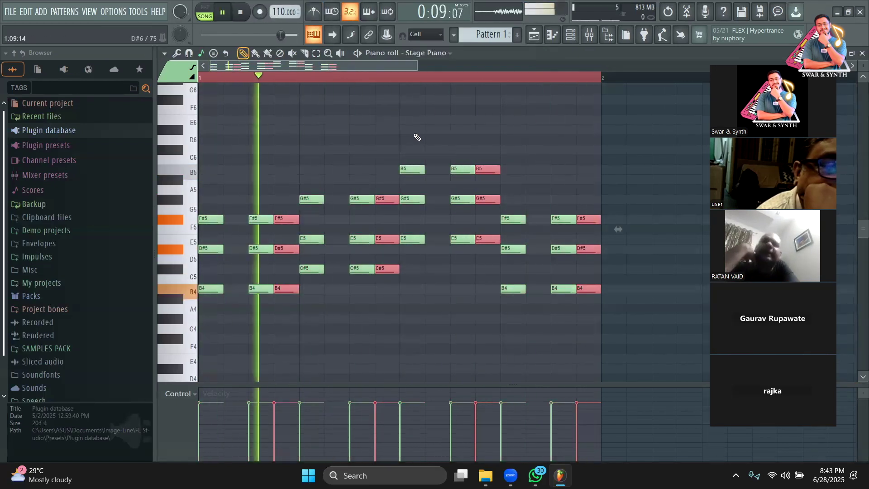
key(space)
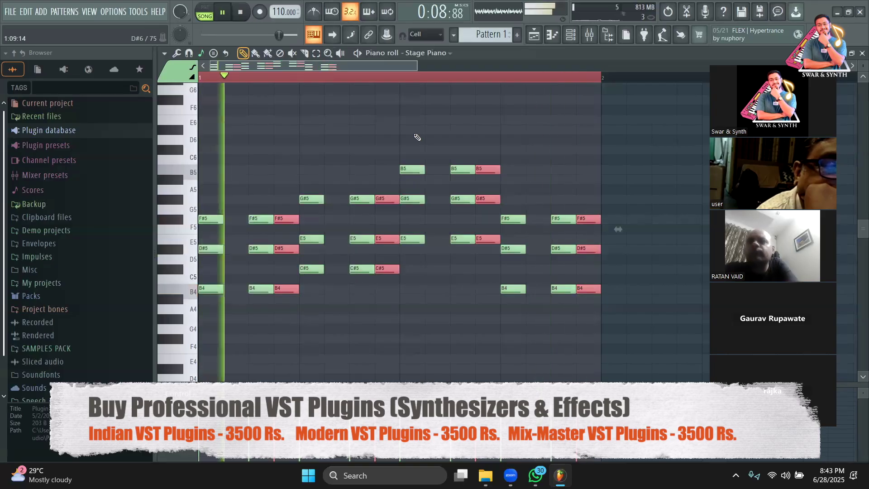
- Undo the last set of repeats and play the result, then delete the remaining repeats and extend the chords back to full length
key(ctrl+z)
key(space)
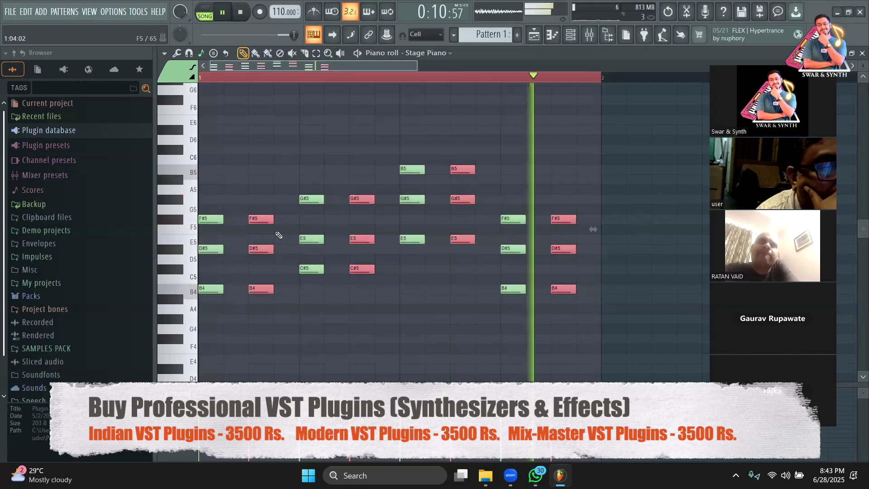
key(space)
key(Delete)
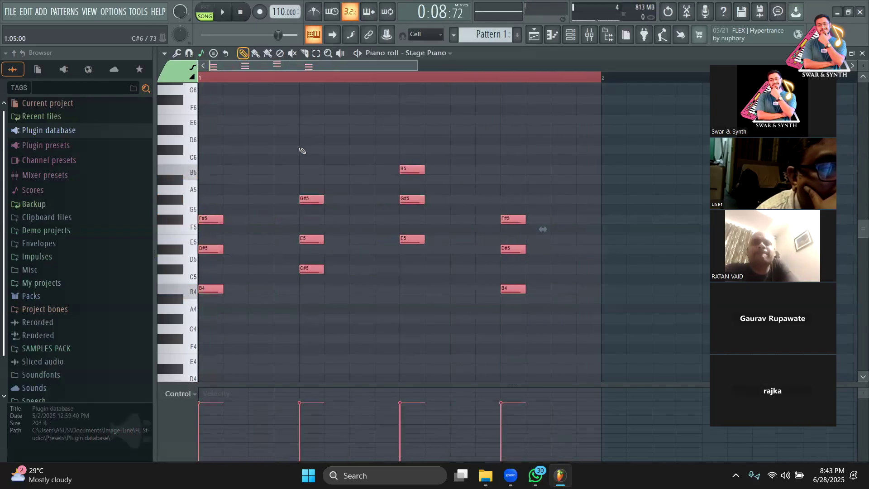
key(ctrl+l)
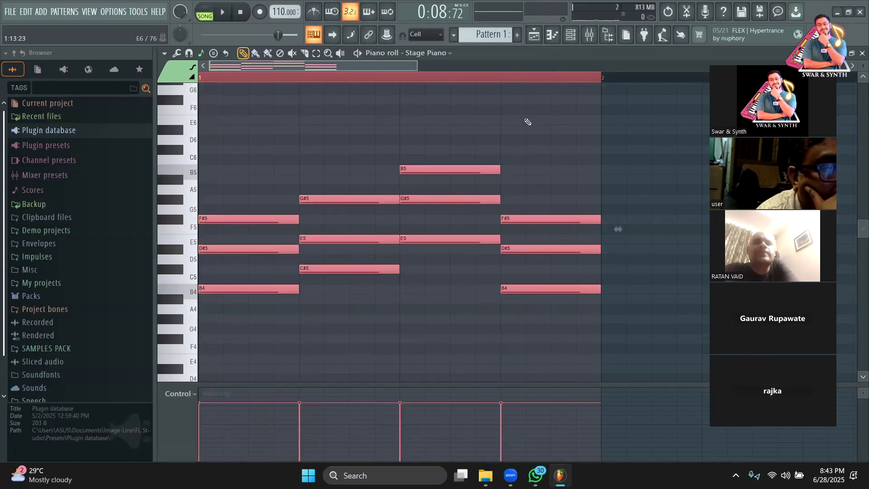
- Try the chopper's Stutter, Trance and Swing patterns on all the notes while the song plays
key(ctrl+u)
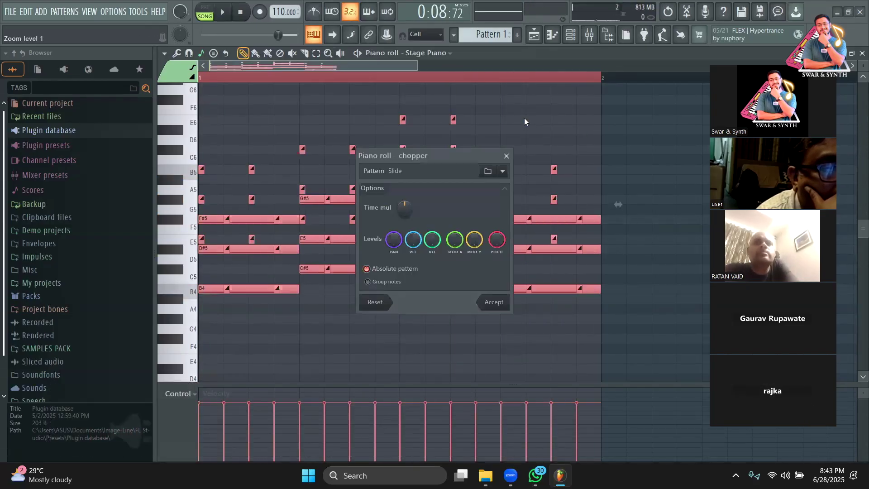
click(502, 172)
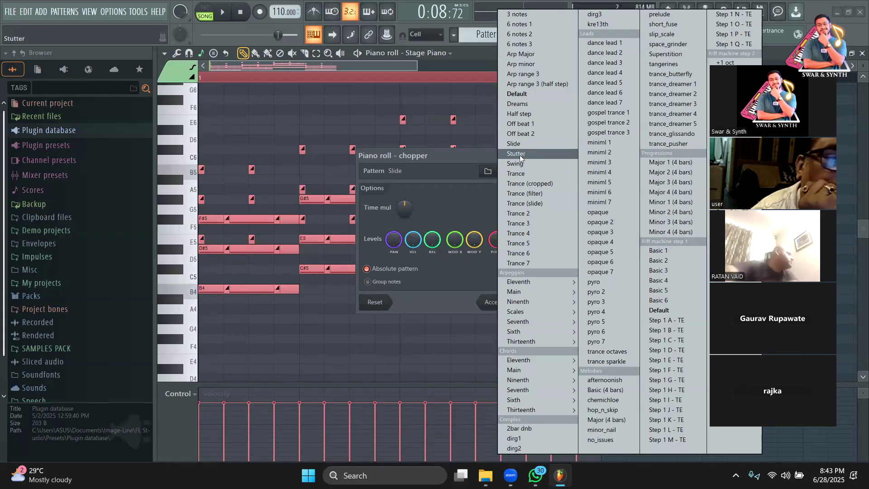
click(520, 155)
key(space)
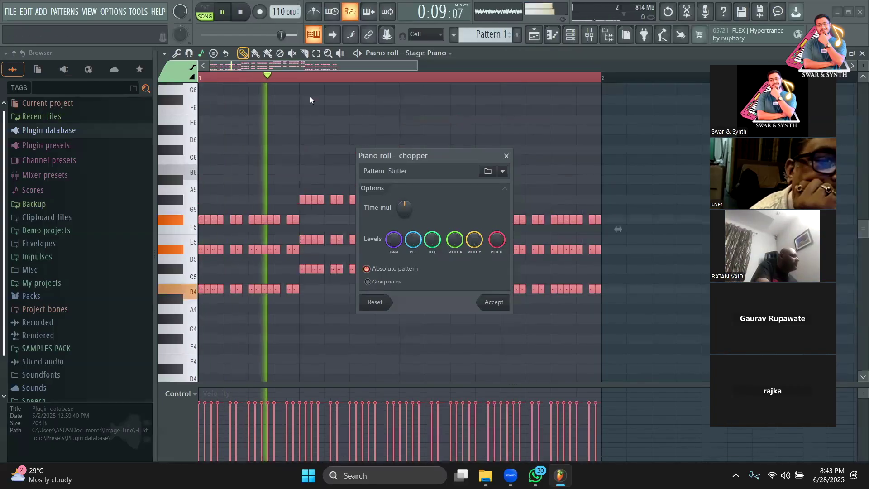
click(502, 172)
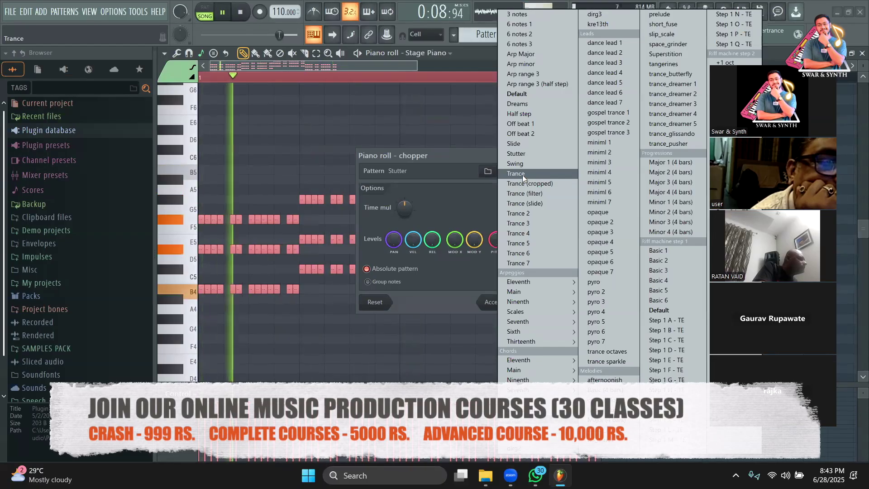
click(523, 177)
click(500, 171)
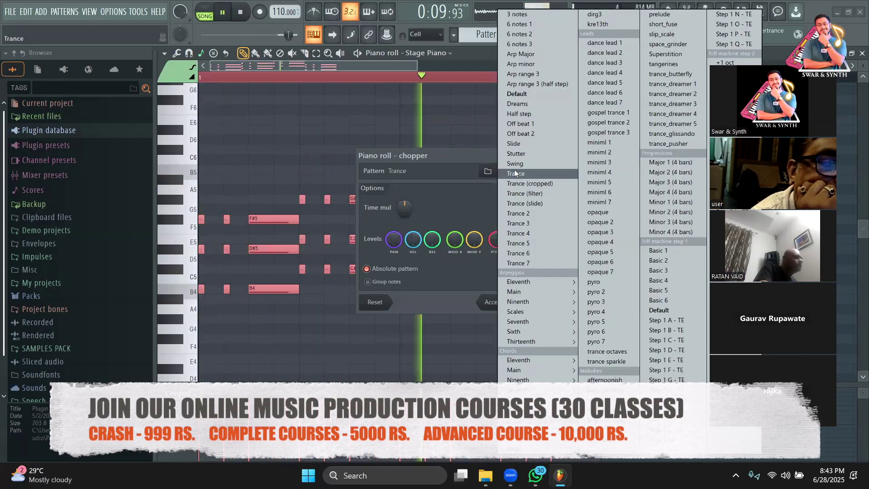
click(514, 165)
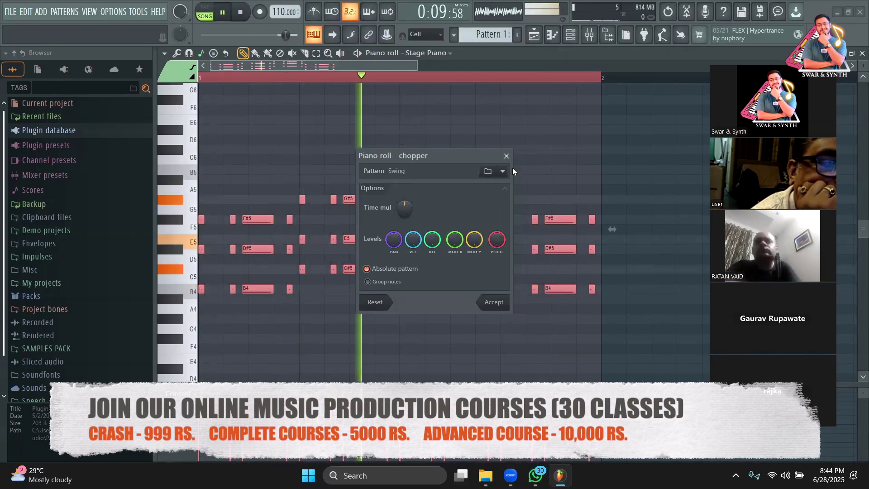
key(space)
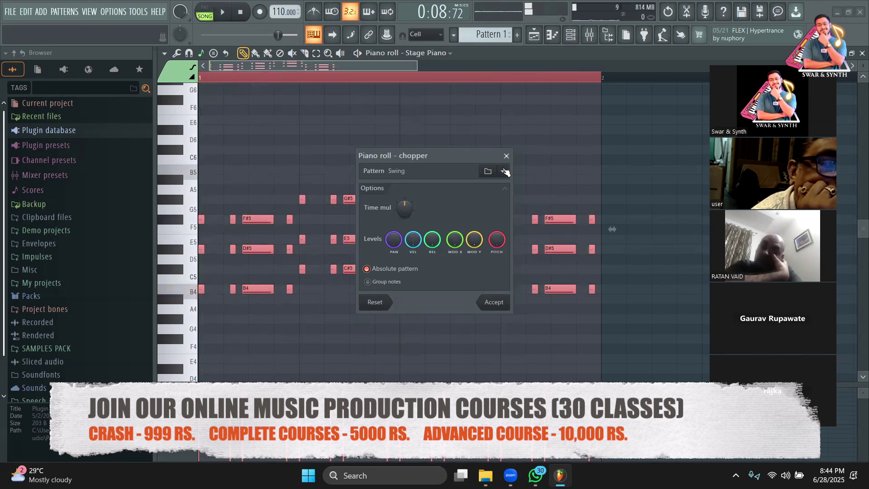
- Try the chopper's Trance 7 pattern on all the notes and listen to the result
click(503, 170)
click(478, 159)
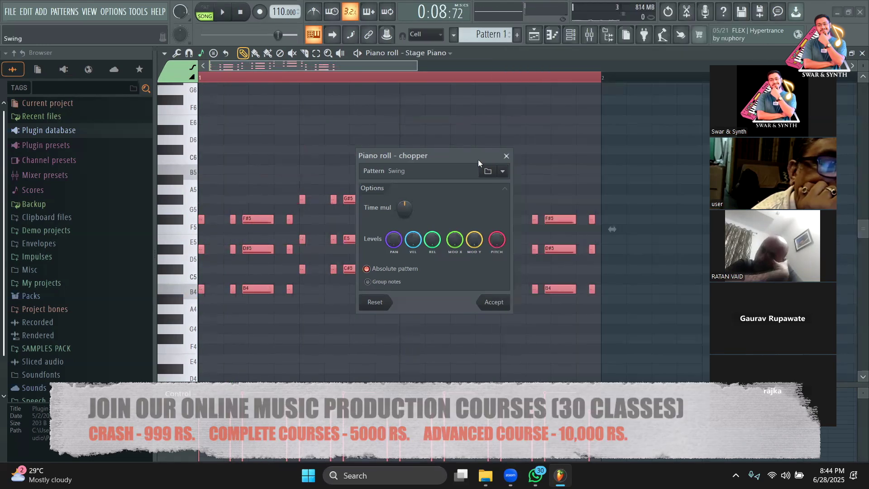
click(507, 169)
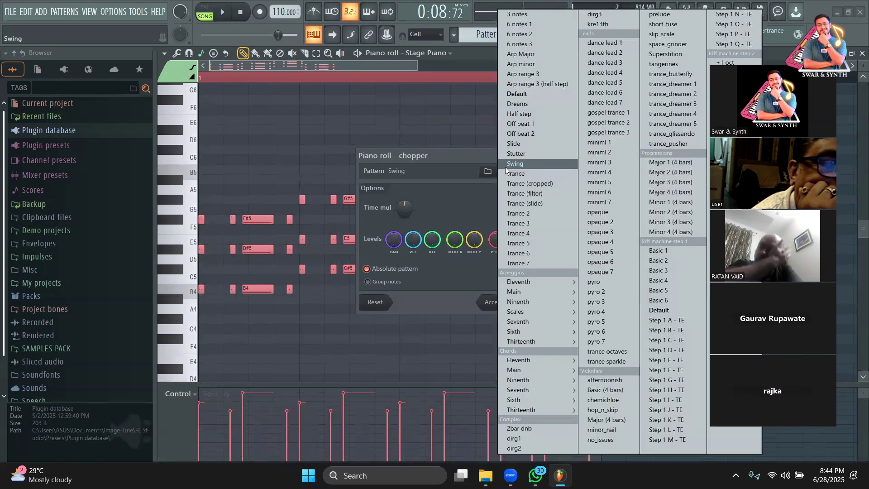
click(517, 263)
key(space)
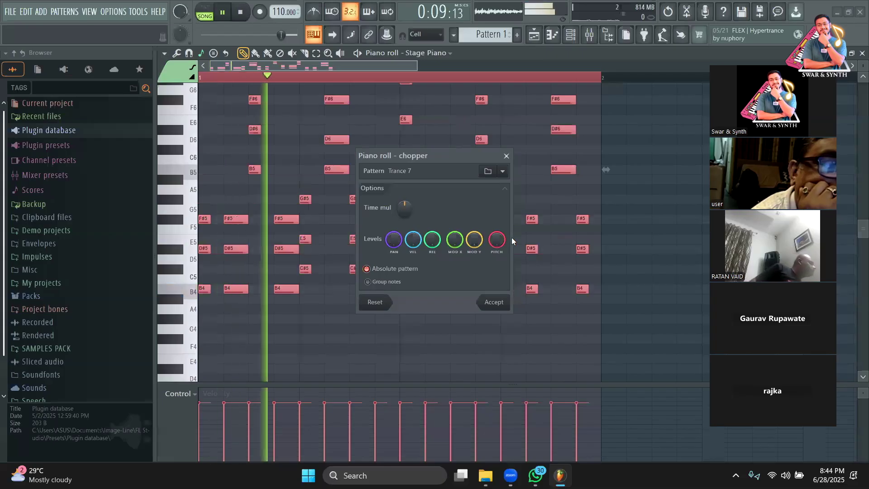
drag(458, 157, 517, 176)
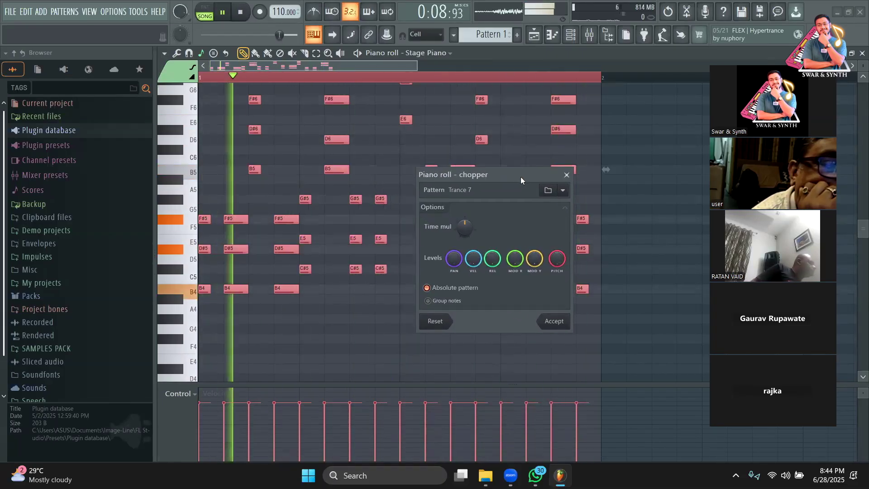
key(space)
- Try the chopper's Trance 5 pattern during playback, browse the other patterns and close the chopper without accepting
click(565, 192)
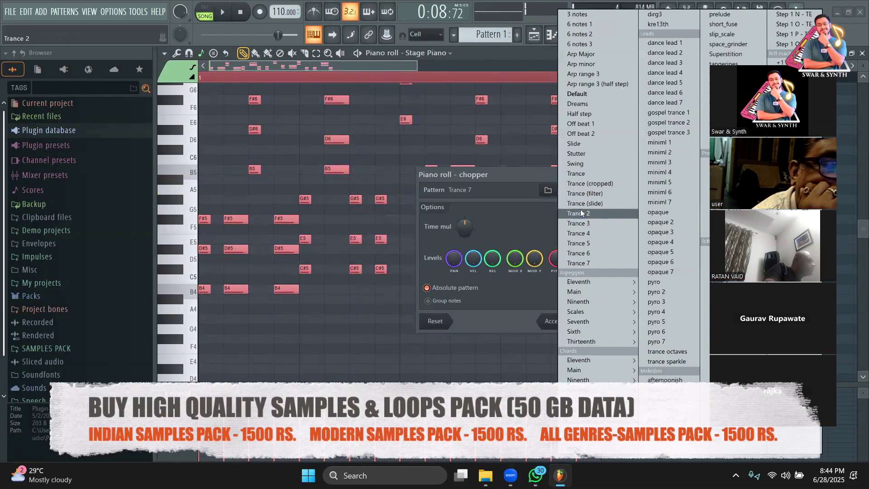
click(581, 241)
key(space)
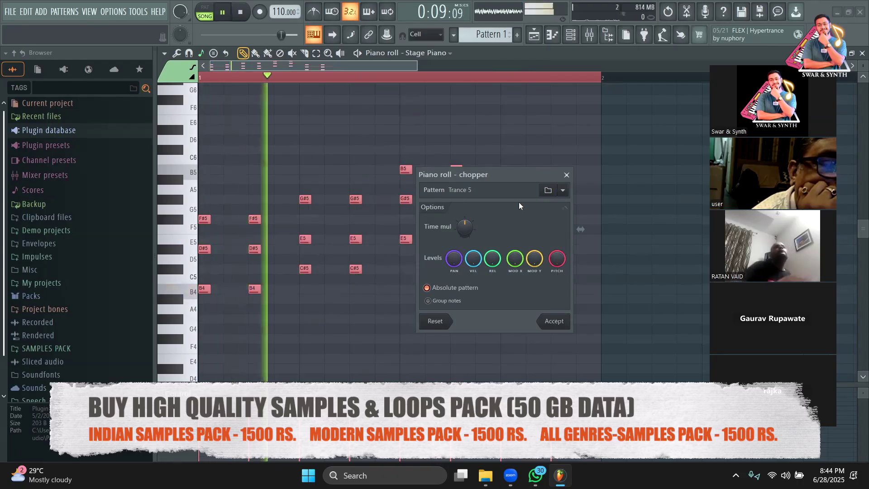
drag(517, 186, 420, 146)
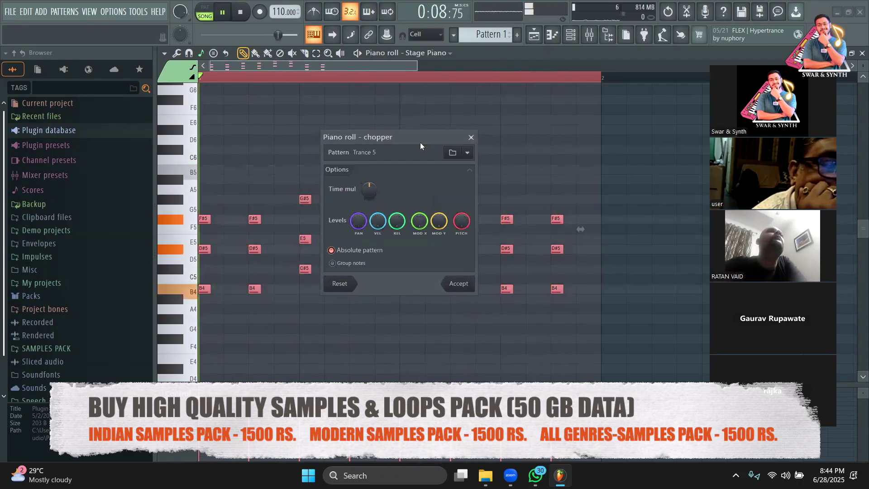
key(space)
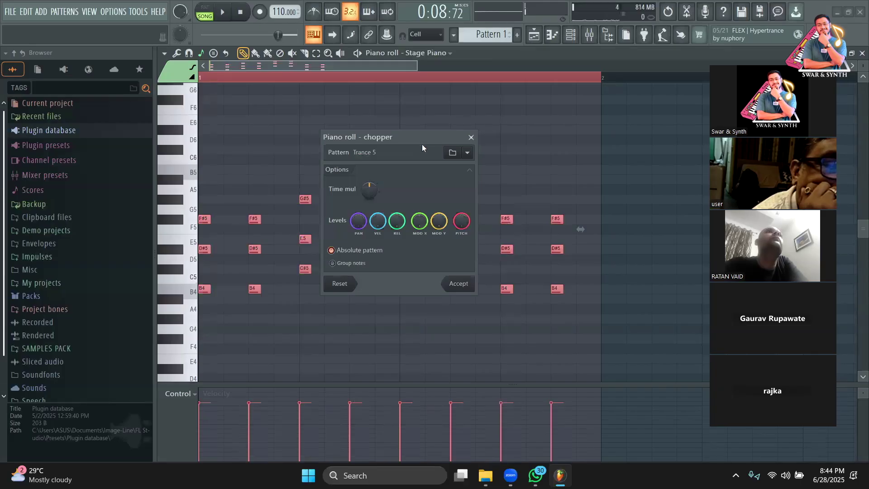
click(473, 159)
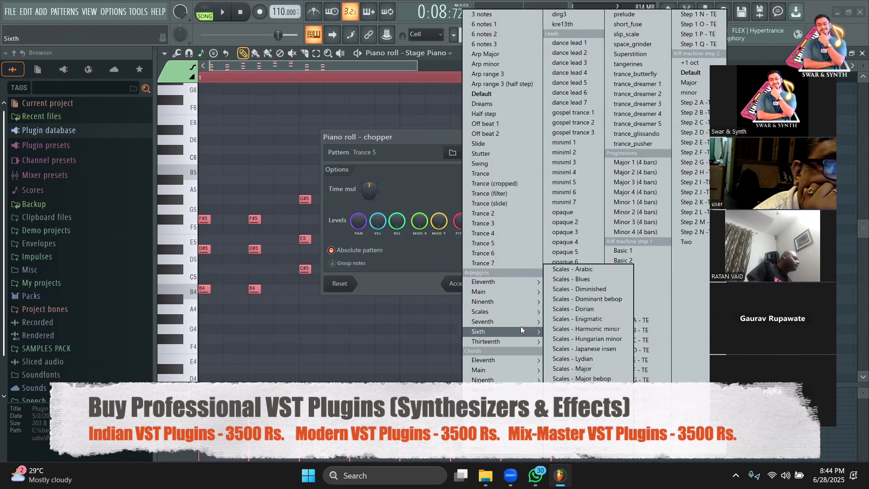
click(395, 262)
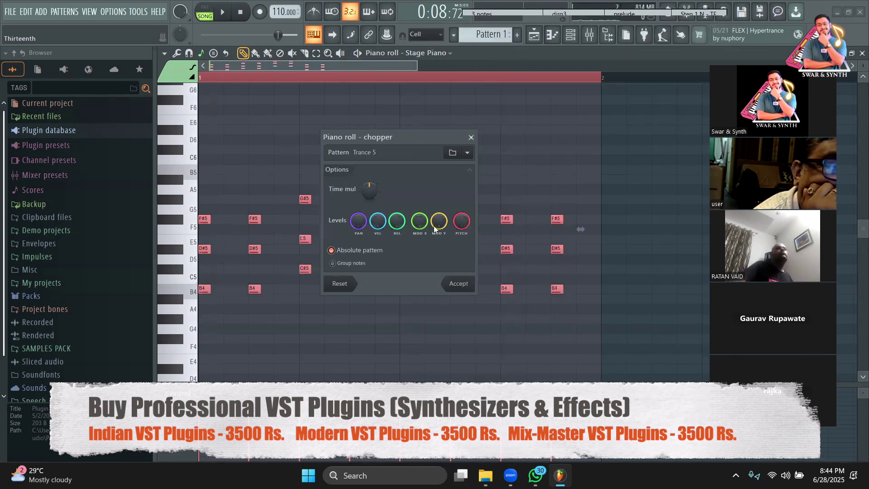
click(474, 137)
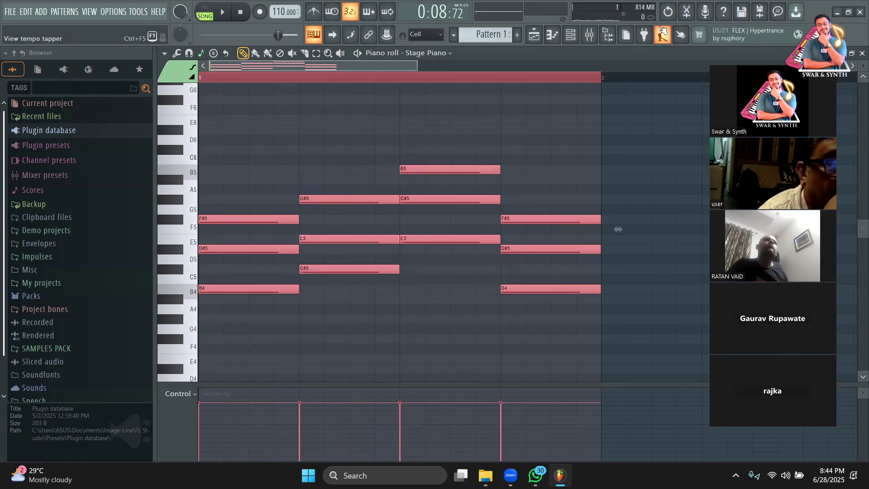
- Show the channel rack, switch to Pattern 3 and return to Pattern 1
click(575, 36)
click(454, 56)
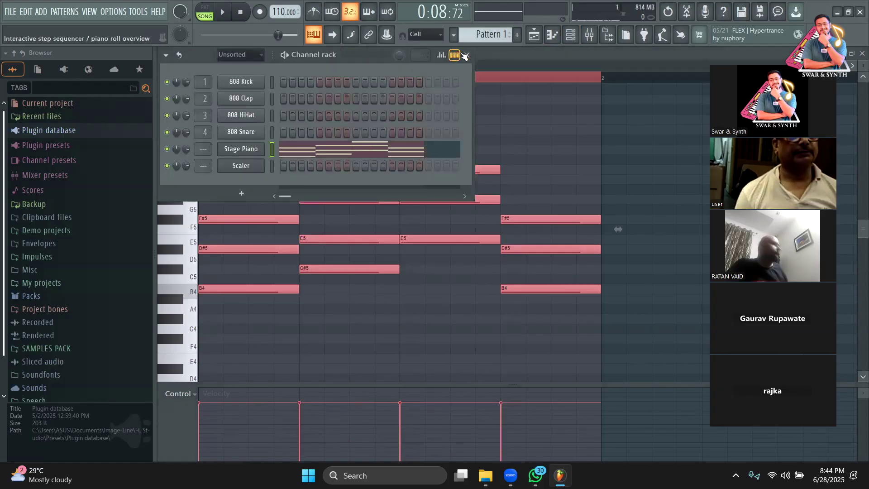
scroll(491, 35, down, 1)
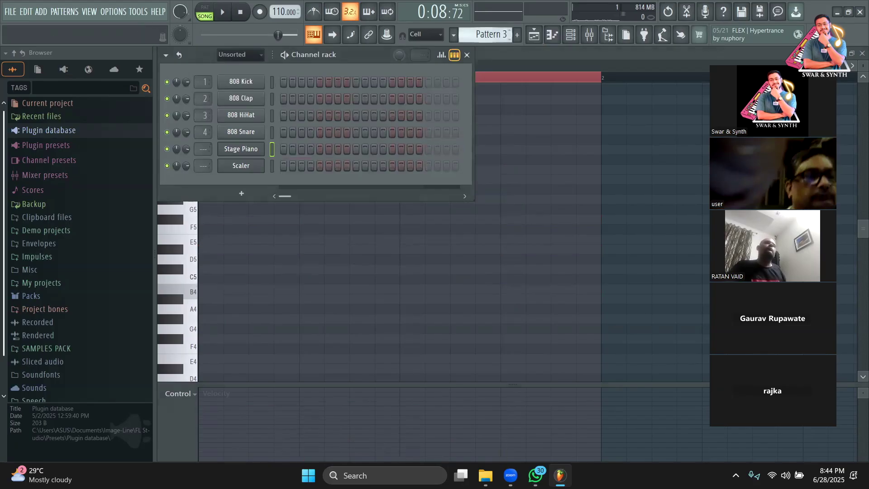
scroll(491, 35, up, 1)
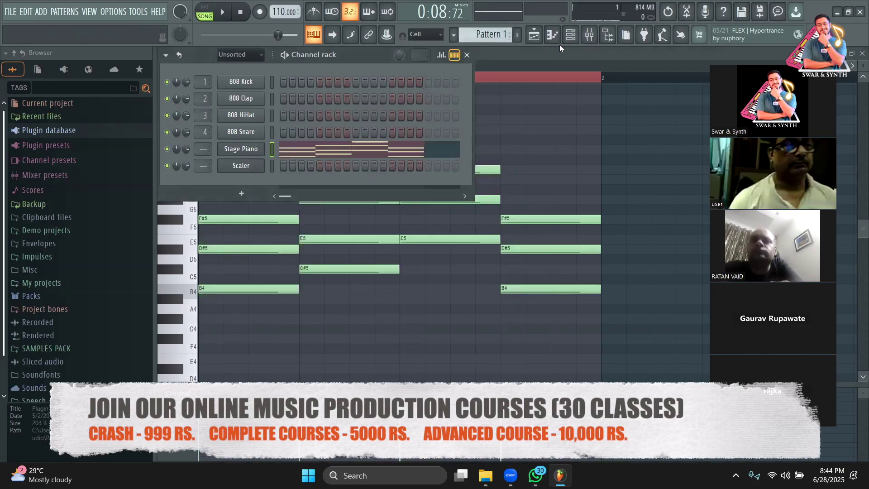
- Delete the Pattern 1 clip from Track 2 of the playlist and return the song position to the start
click(534, 35)
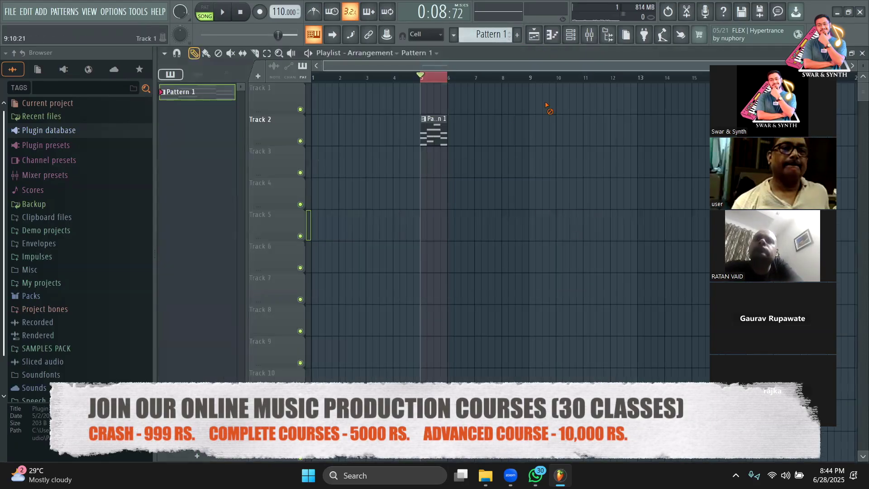
key(Delete)
click(434, 75)
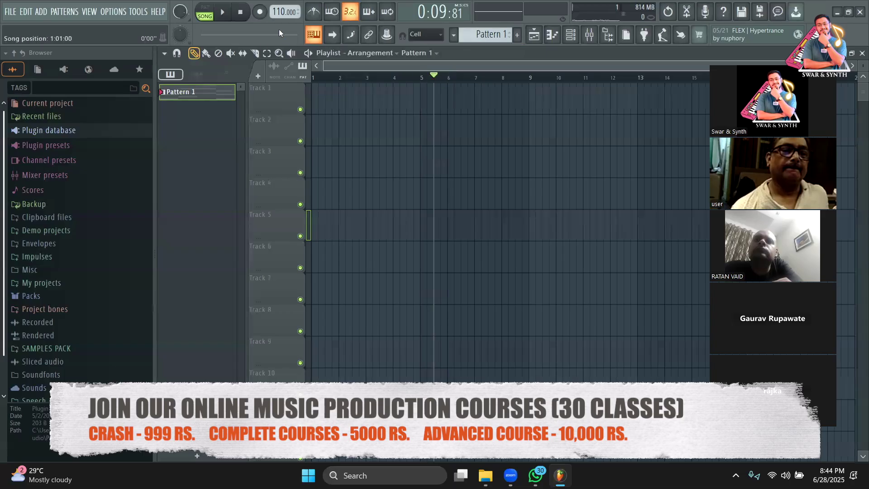
click(240, 12)
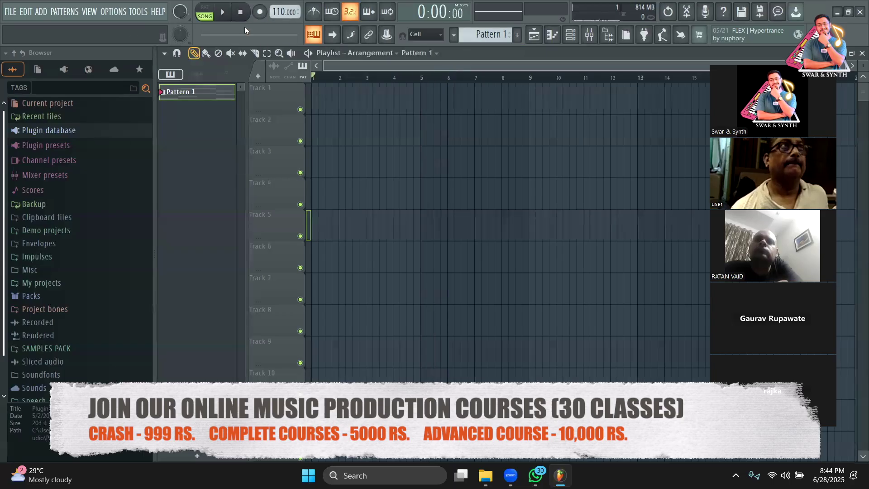
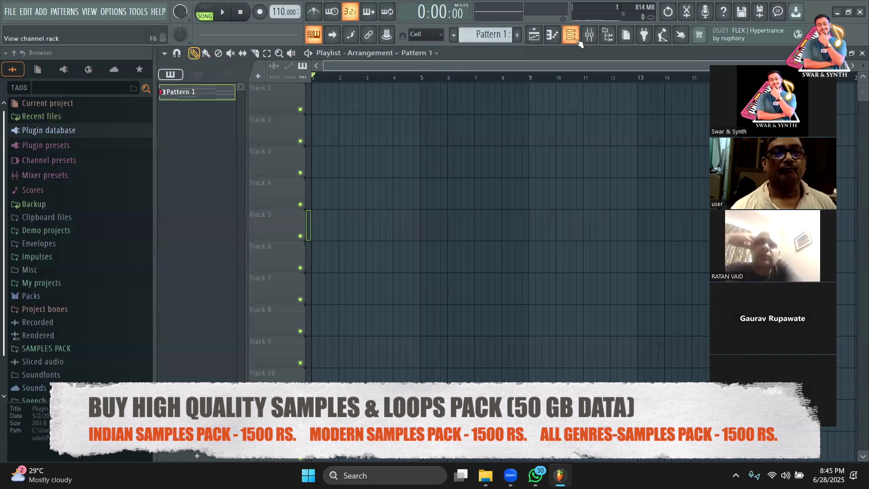
- Close the current project and open "o mere dil k chain" from the "o meredil chain 2" folder in Class Projects on drive D
click(860, 12)
click(467, 271)
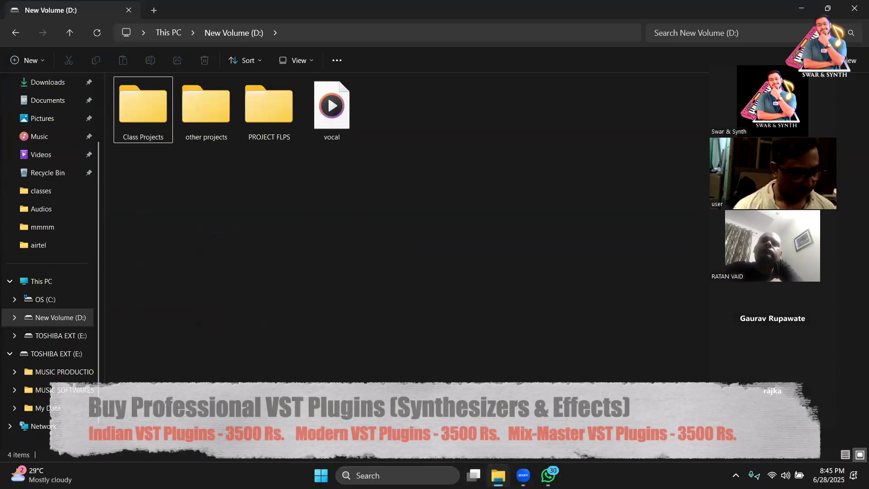
double_click(121, 126)
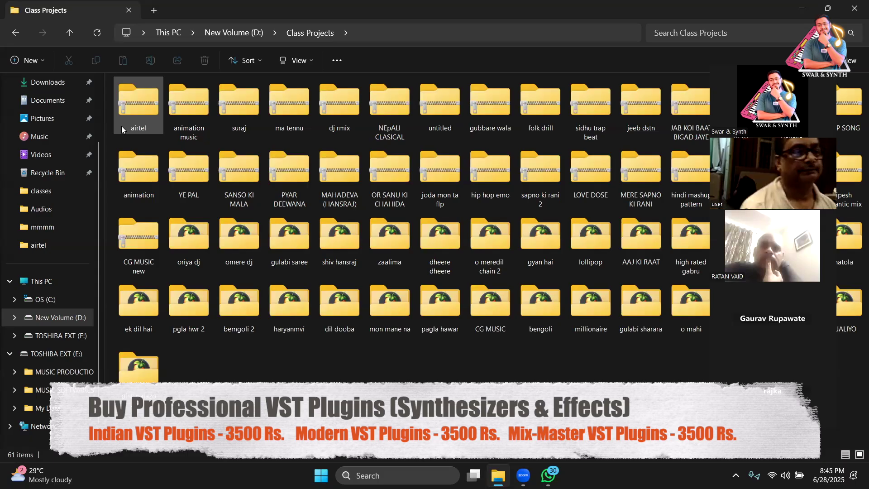
right_click(383, 348)
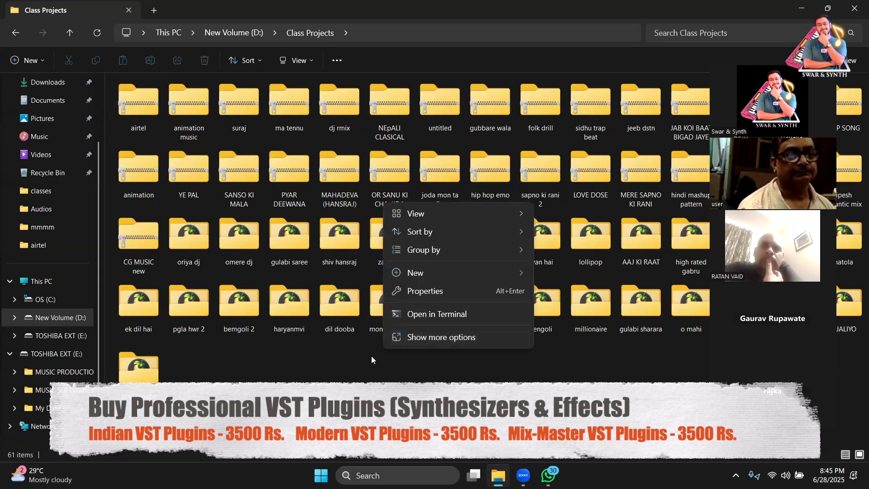
click(365, 353)
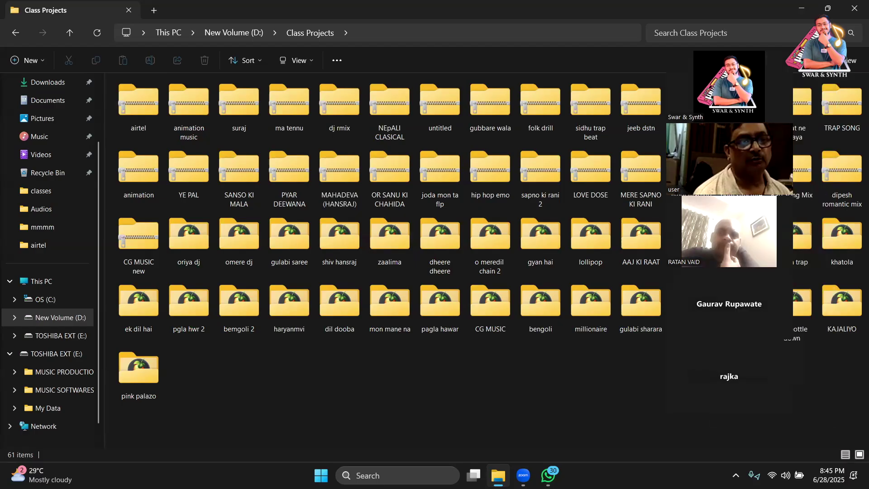
double_click(500, 242)
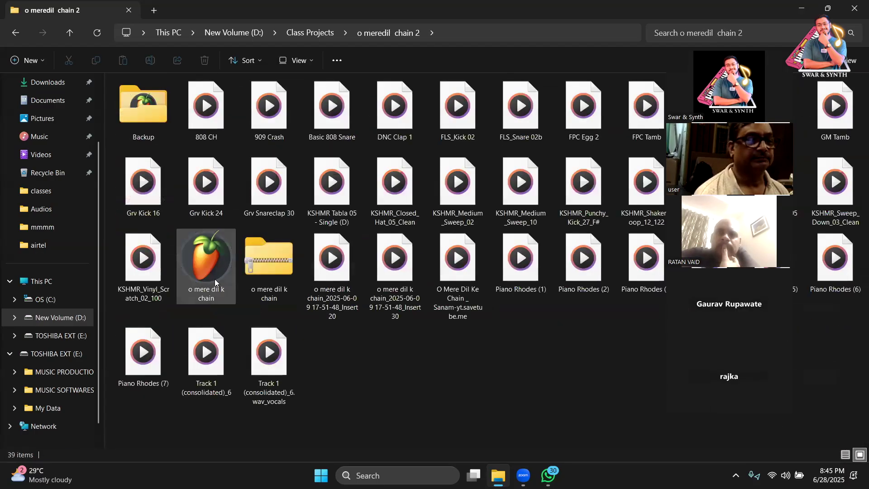
click(215, 279)
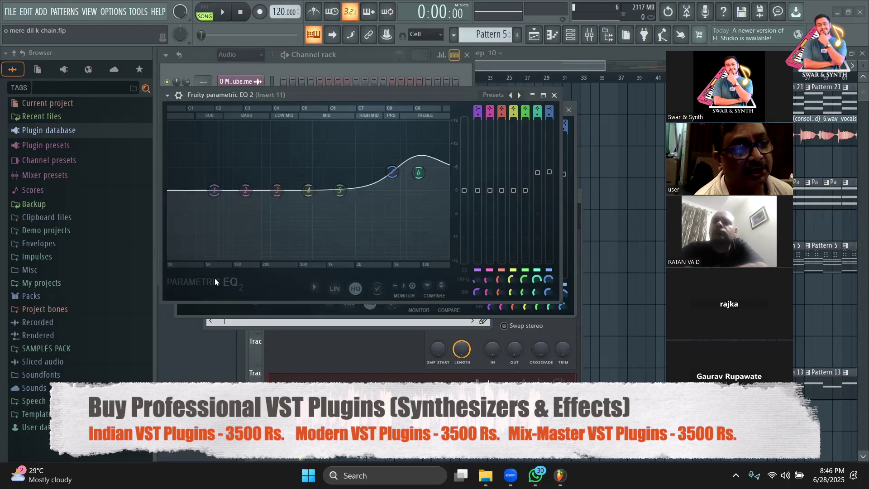
- Bring the playlist to the front and examine the arrangement's vocal, pop, trap and reggaeton beat, chord and bass tracks
click(379, 74)
click(584, 68)
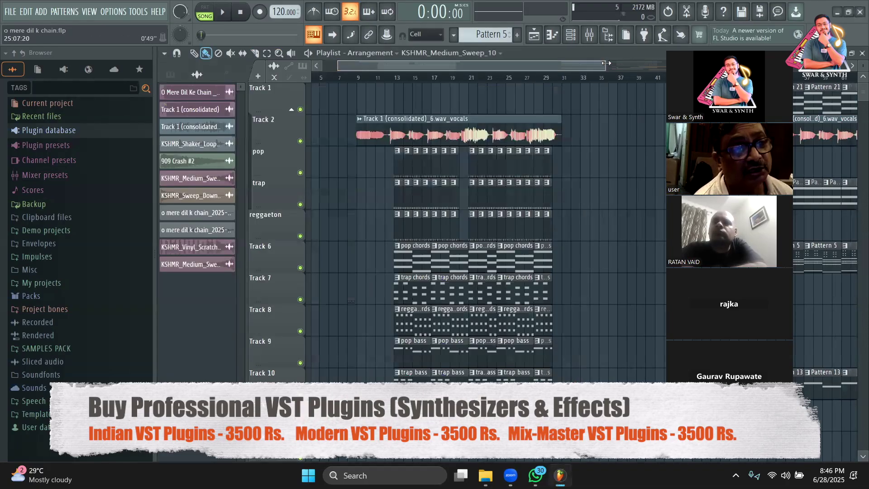
drag(602, 66, 666, 67)
scroll(654, 235, down, 5)
scroll(521, 308, up, 5)
scroll(476, 194, left, 1)
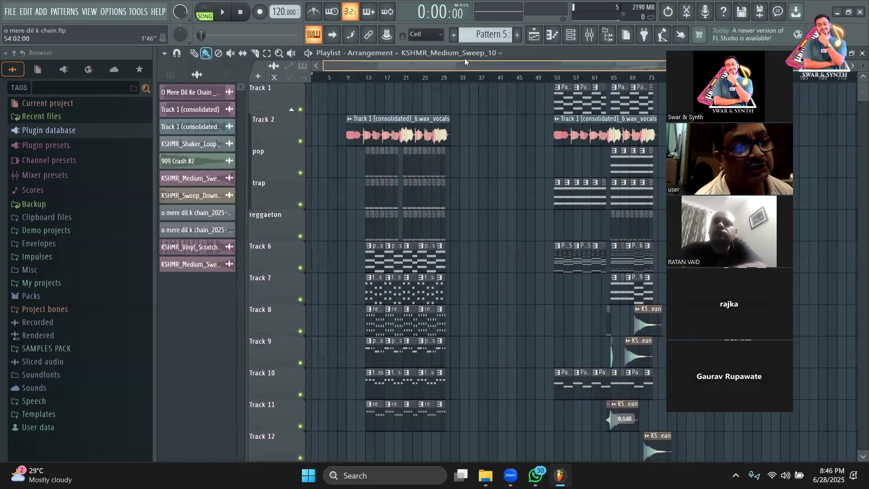
drag(664, 66, 556, 70)
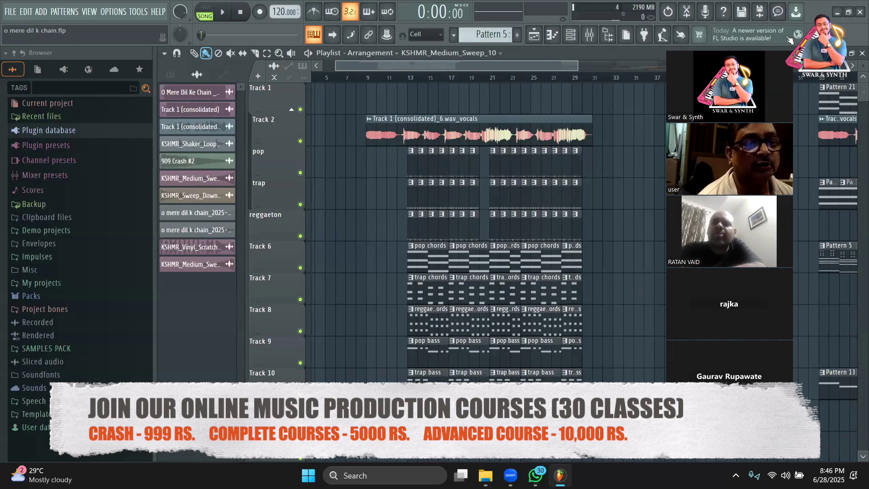
scroll(413, 64, up, 3)
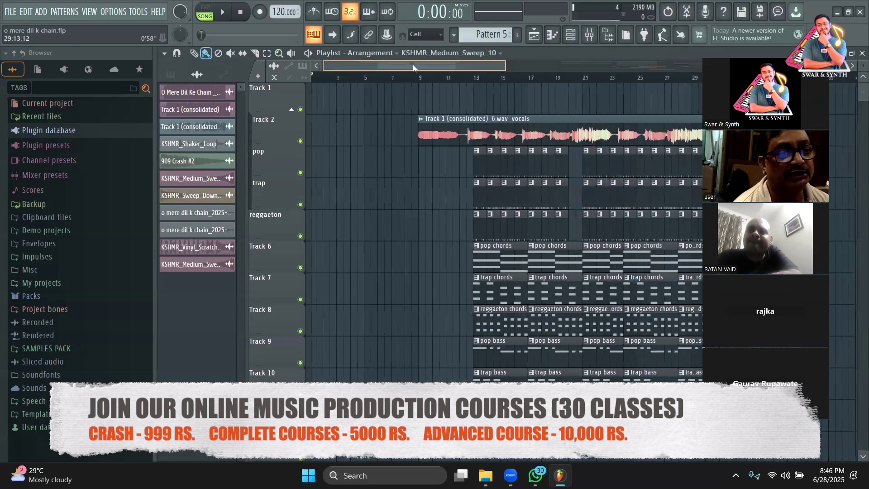
scroll(506, 66, down, 3)
scroll(524, 152, down, 4)
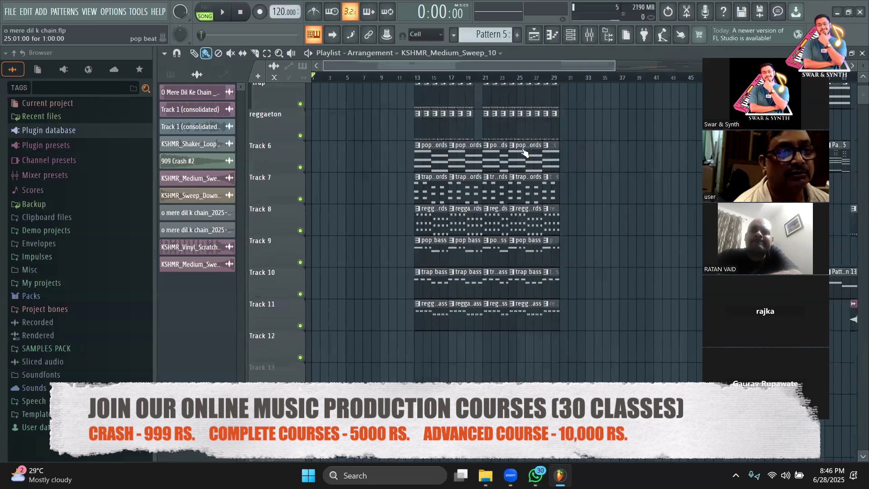
scroll(524, 152, up, 2)
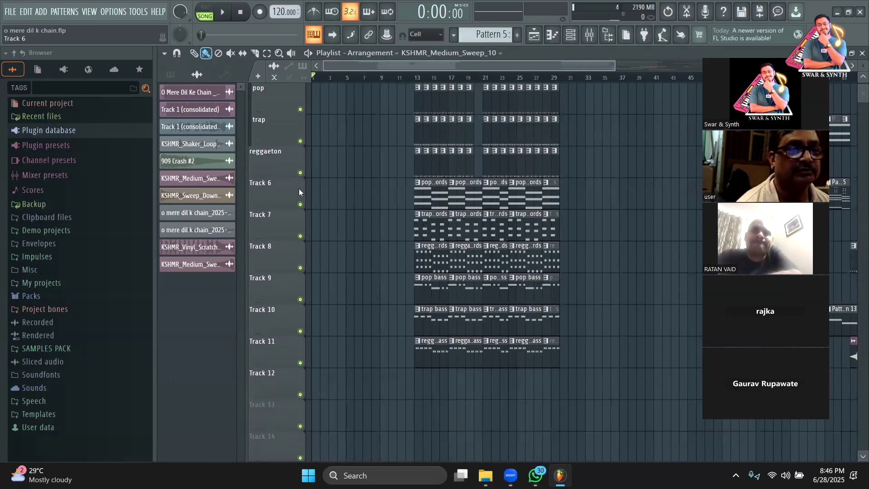
- Solo the pop chords on Track 6, unmute the reggaeton track and place the playhead at bar 13
ctrl+click(301, 205)
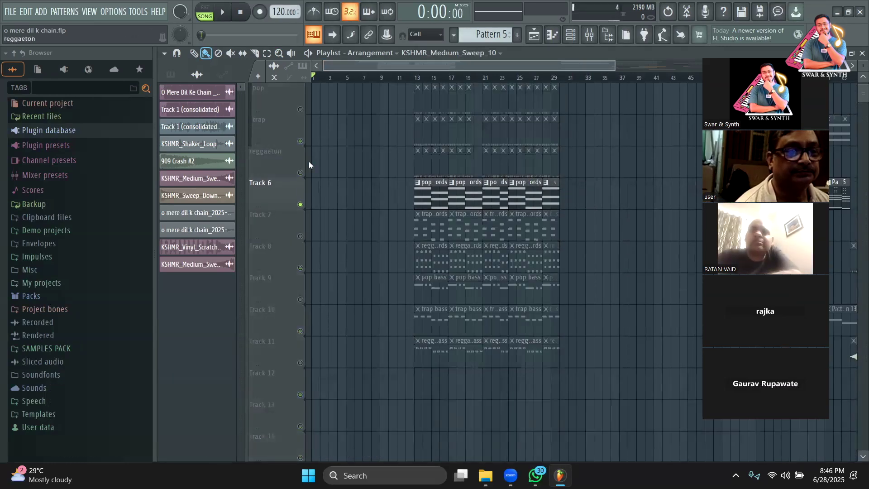
click(300, 172)
click(419, 79)
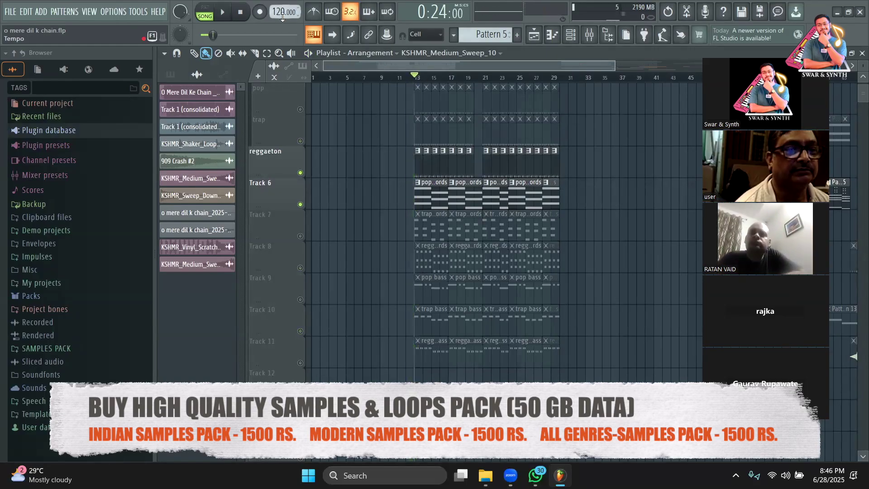
- Set the tempo to 110 and listen to the pop chords with the reggaeton beat
drag(277, 11, 276, 20)
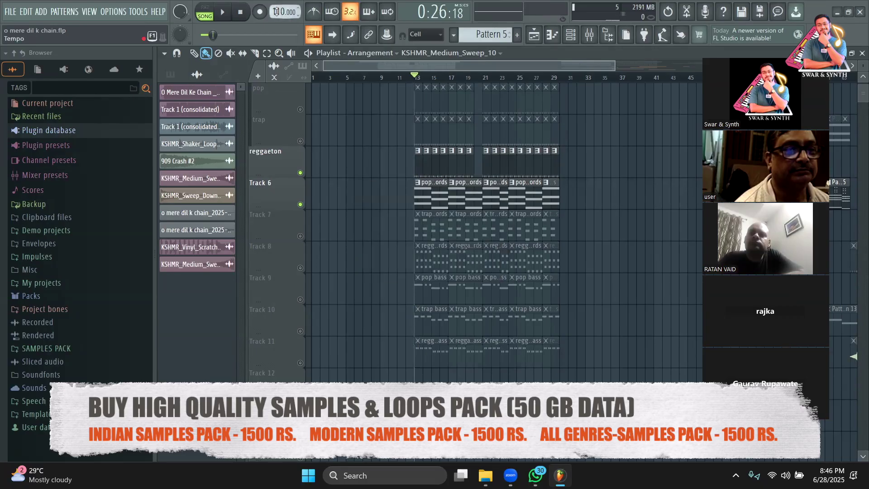
key(space)
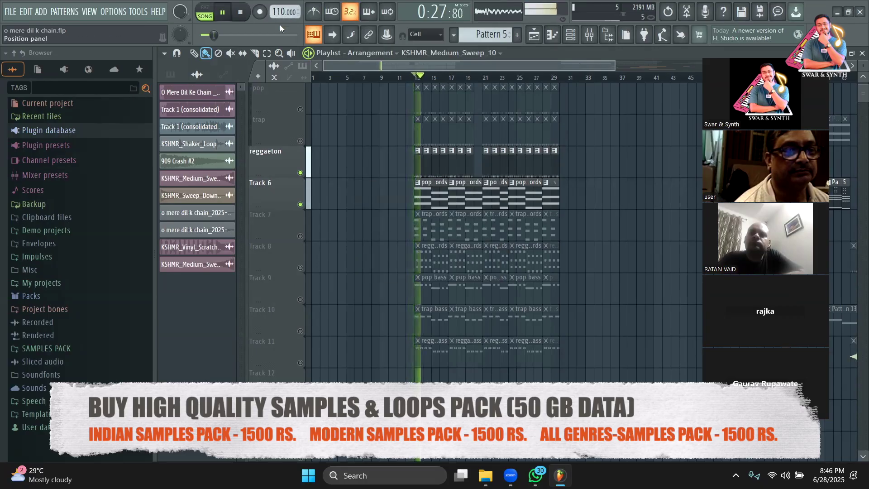
key(space)
scroll(419, 203, up, 2)
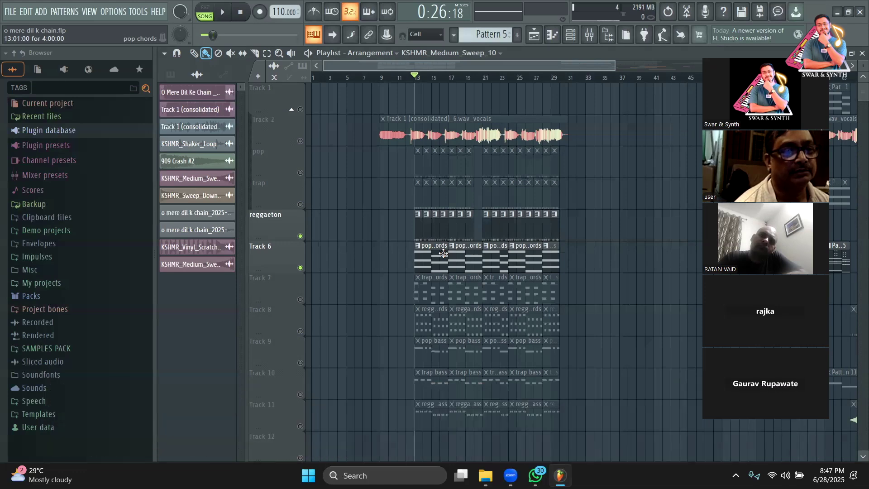
key(space)
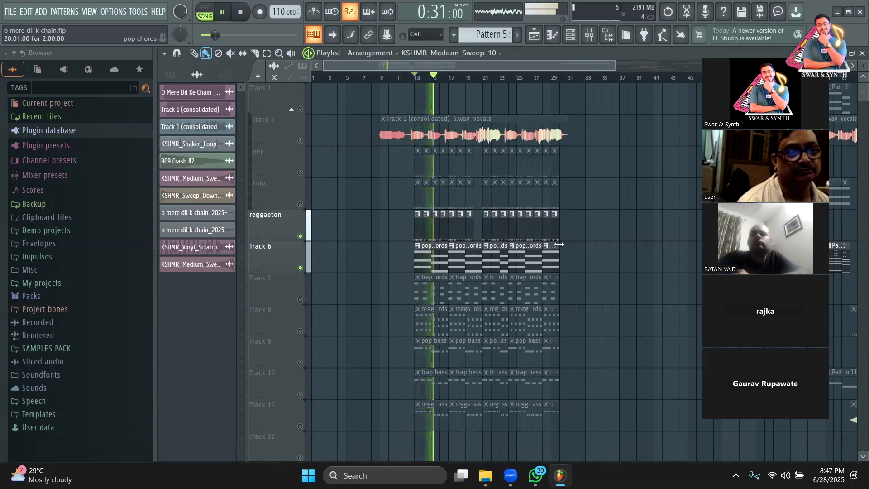
key(space)
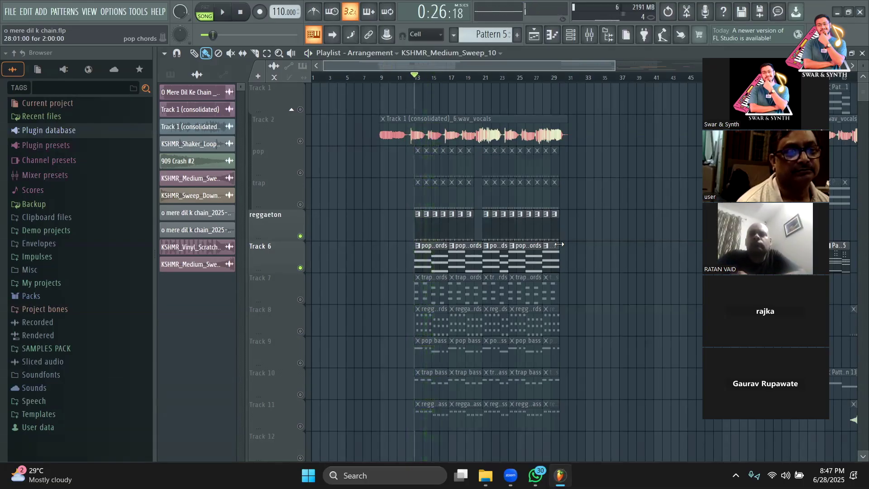
- Unmute the vocals on Track 2 and listen to them over the chords and beat, closing the vocal clip's settings window
key(space)
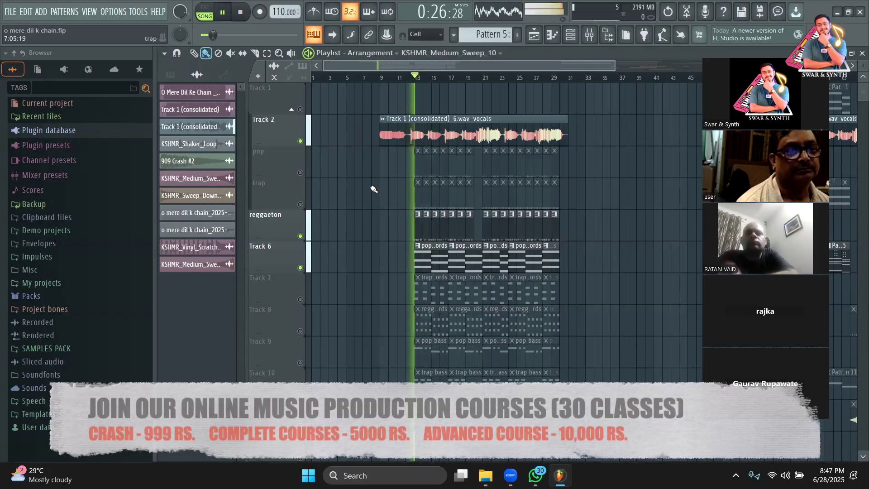
double_click(430, 132)
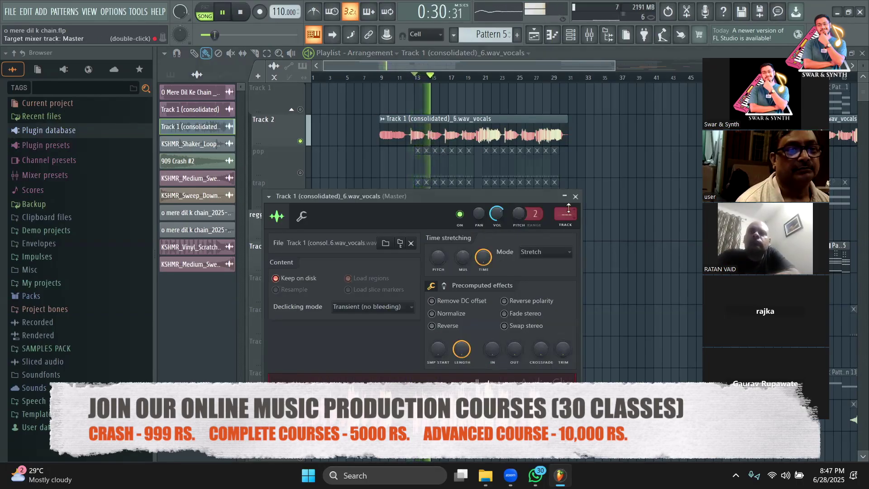
click(575, 196)
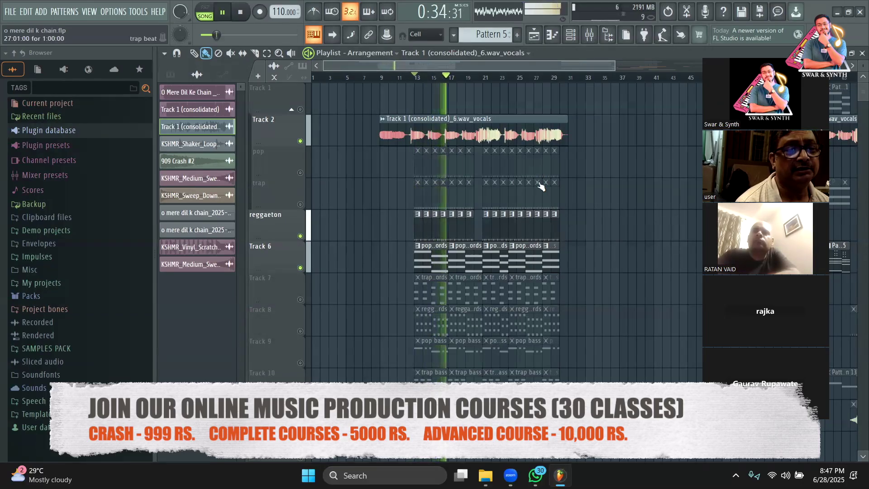
key(space)
- Delete all pop chords clips on Track 6 except the first, and make that one a unique pattern
right_click(459, 265)
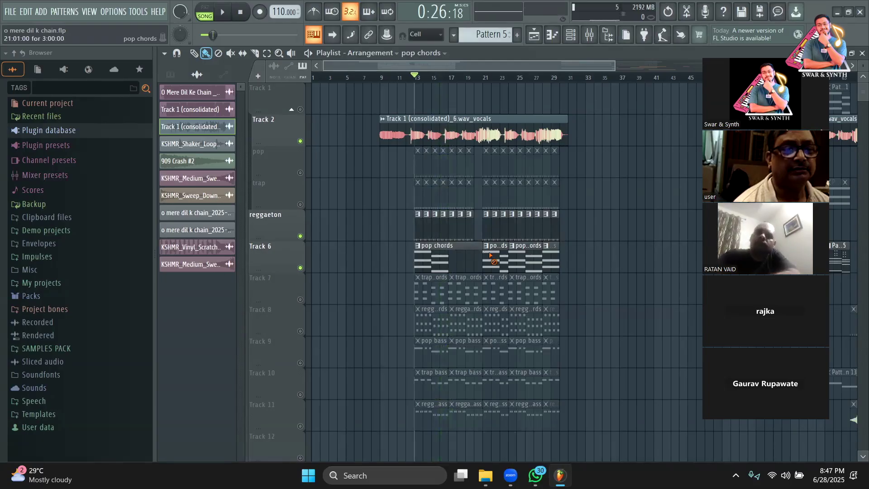
click(419, 246)
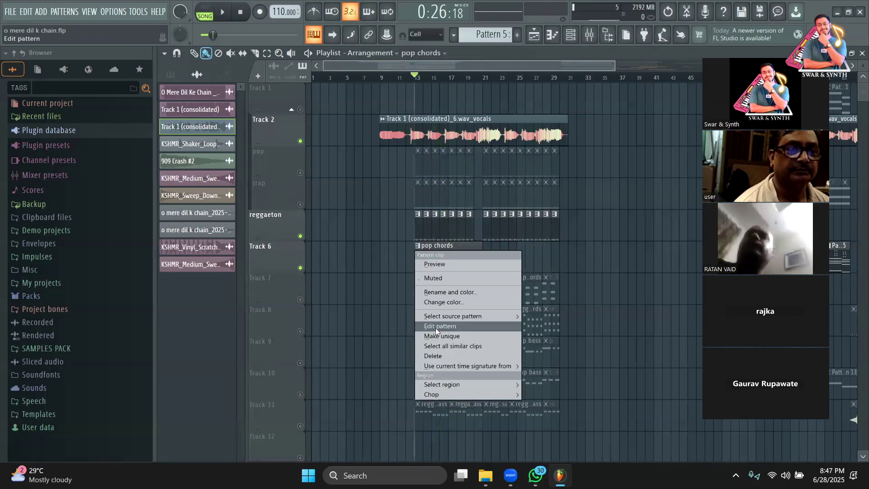
click(437, 338)
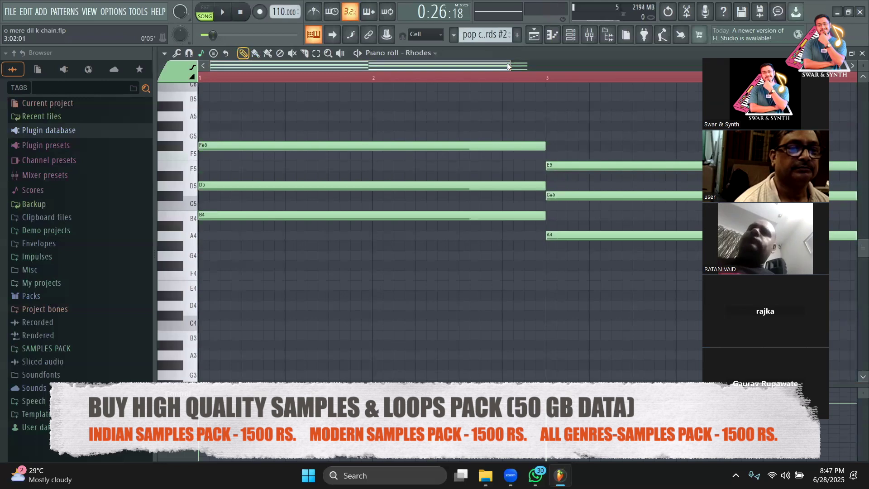
drag(516, 67, 380, 55)
click(534, 35)
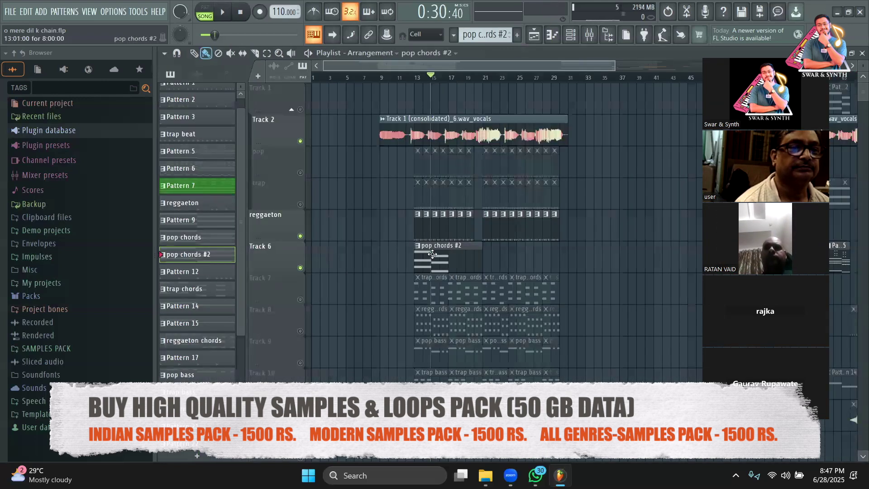
- Set the playback loop over the pop chords #2 clip from bar 13 to bar 21 and listen to it
click(420, 78)
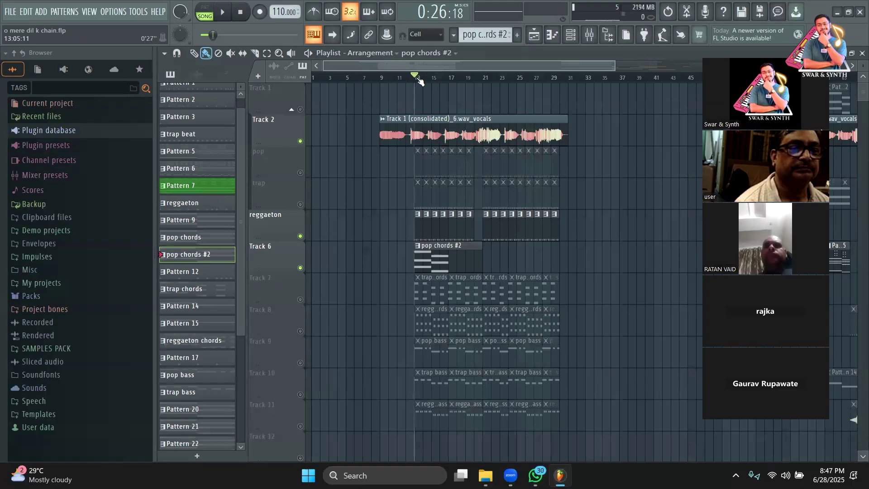
drag(420, 80, 440, 80)
click(639, 158)
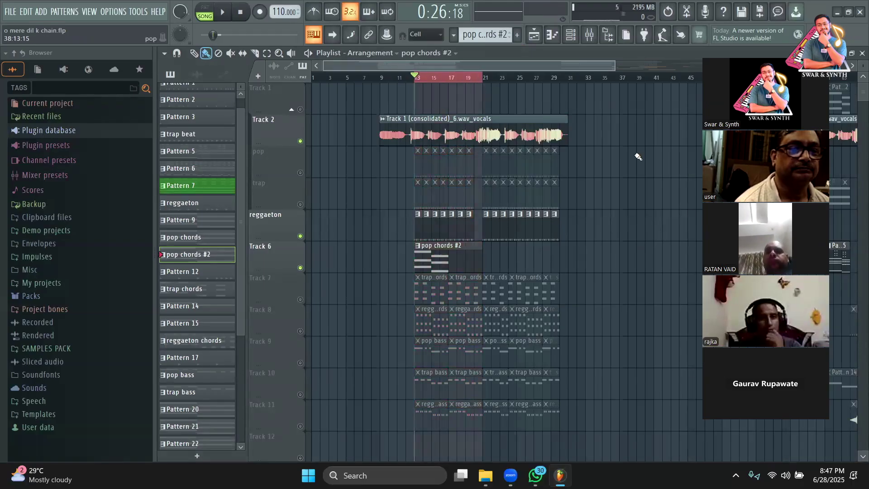
key(space)
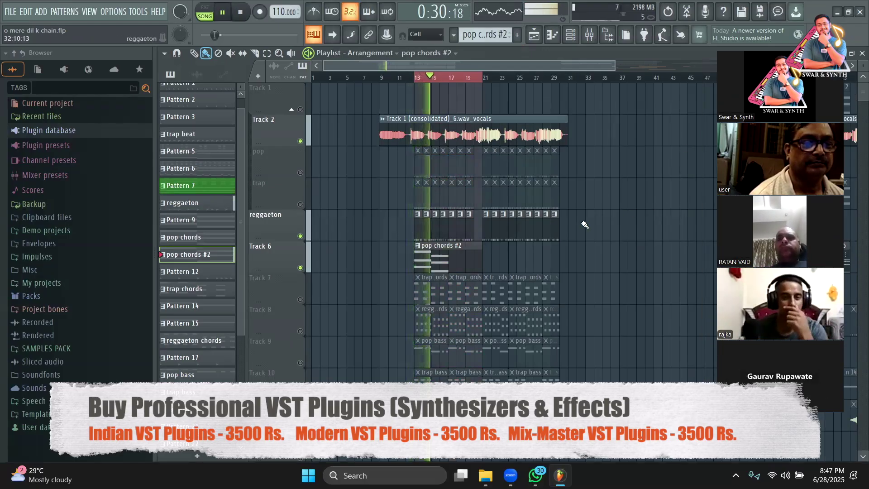
key(space)
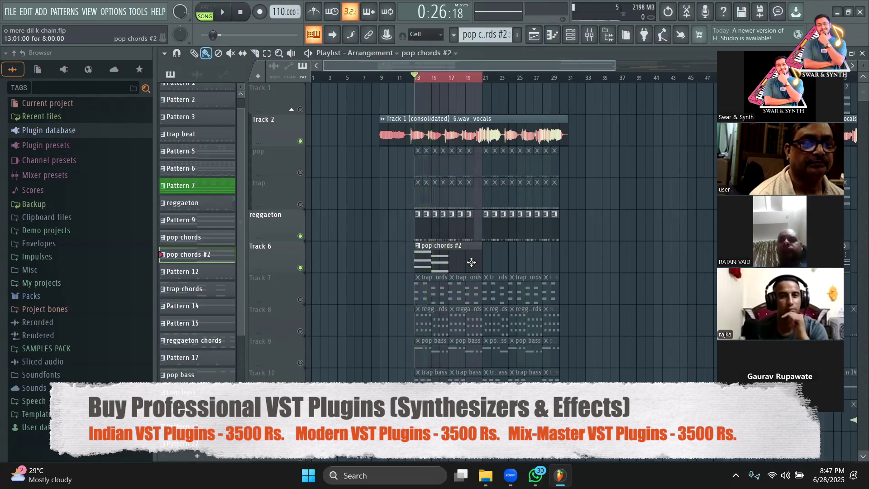
- Open the pop chords #2 pattern's notes for editing and enable snap to scale with B as the root note
double_click(463, 260)
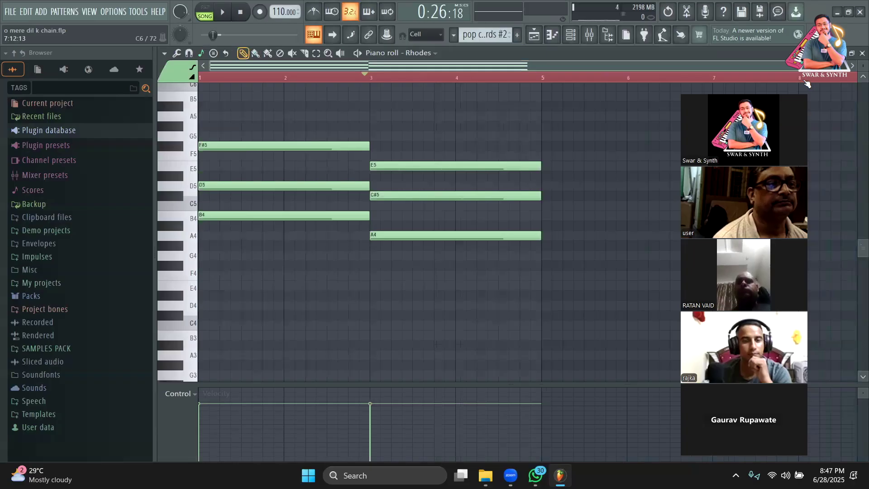
scroll(238, 243, up, 3)
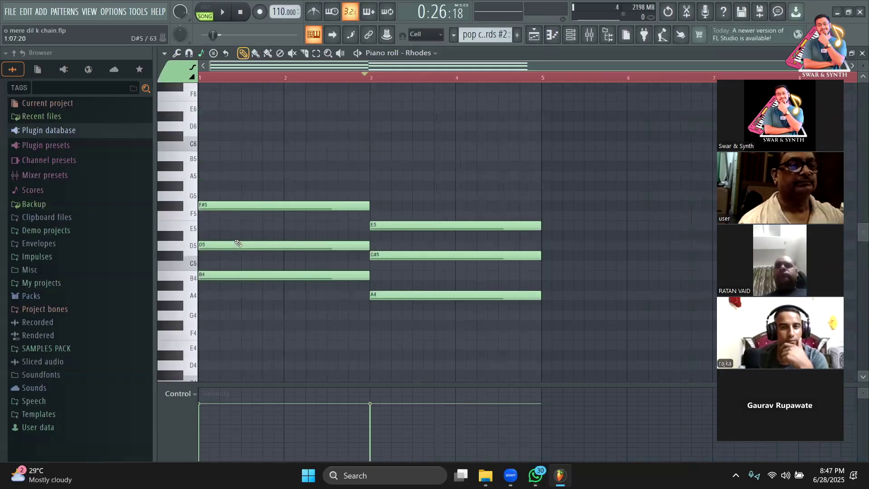
click(205, 55)
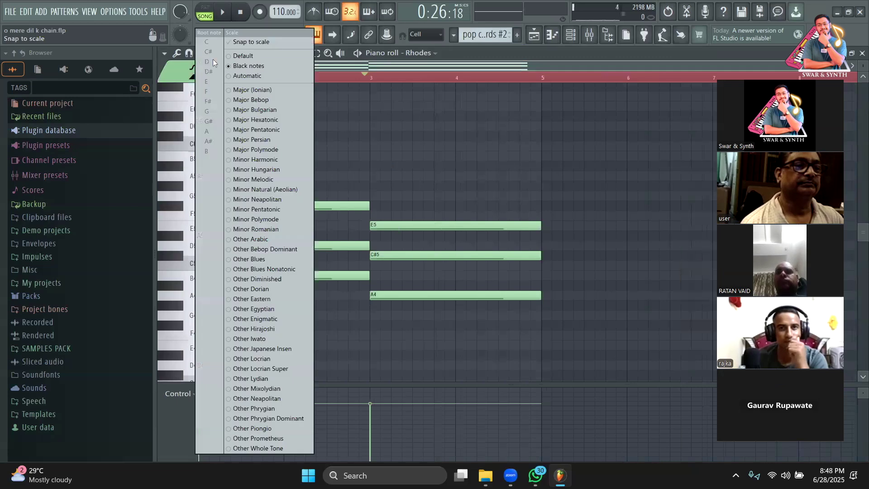
click(277, 65)
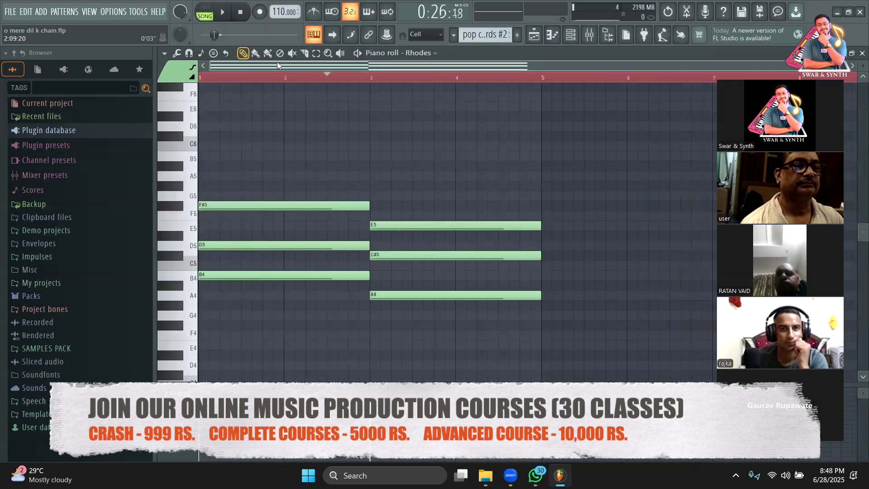
click(203, 54)
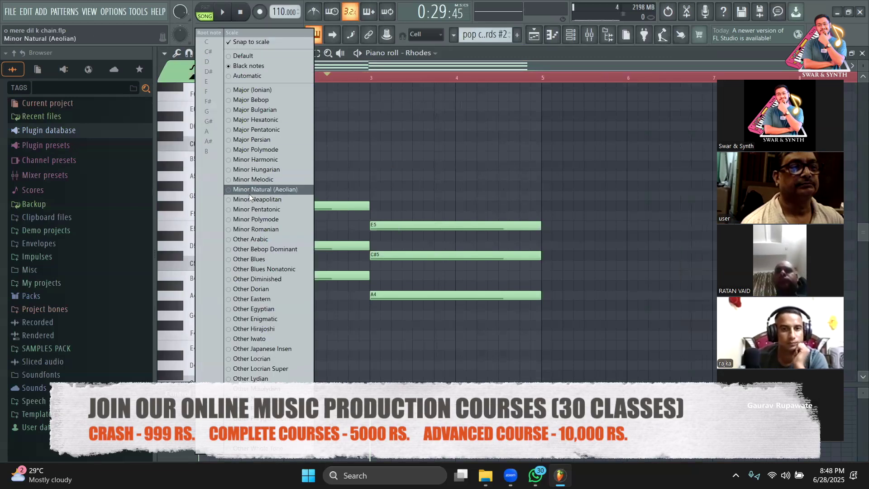
click(228, 76)
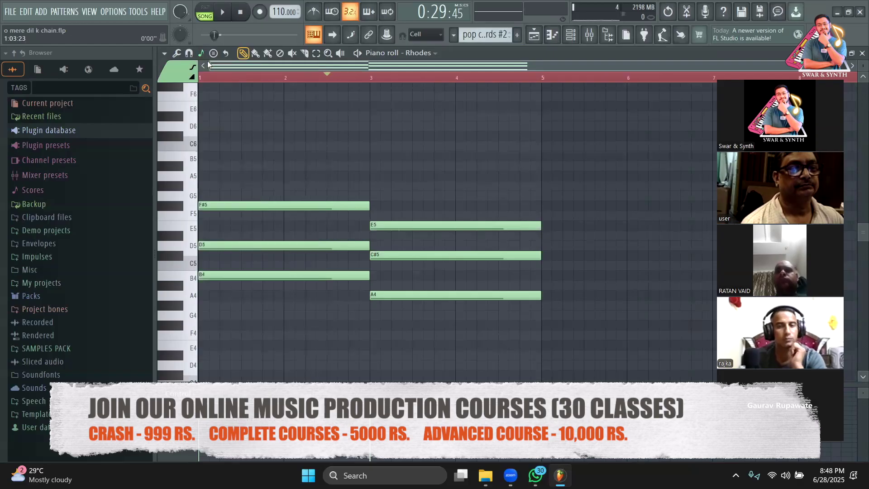
click(202, 54)
click(212, 152)
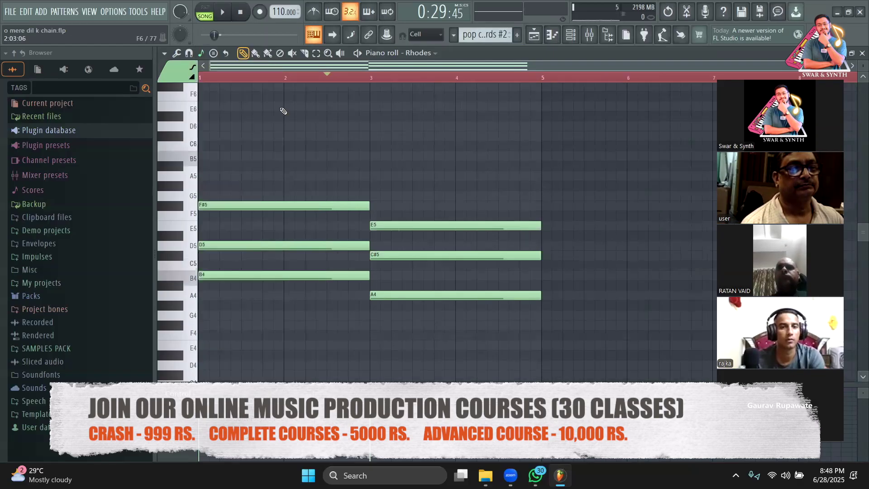
- Listen to the two chords and copy the first chord (B4, D5, F#5) to bar 5
key(space)
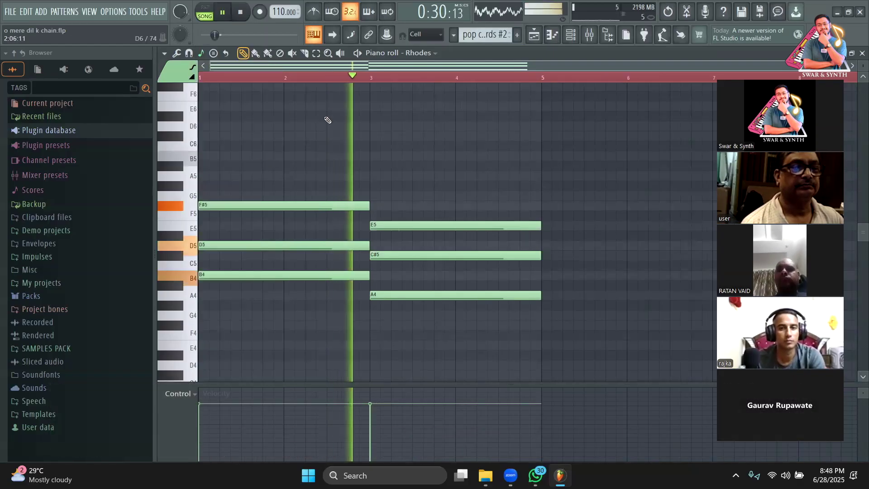
click(316, 53)
scroll(251, 253, down, 1)
mouse_move(307, 134)
mouse_down()
mouse_move(251, 254)
mouse_move(399, 249)
mouse_up()
key(space)
click(248, 53)
key(ctrl+z)
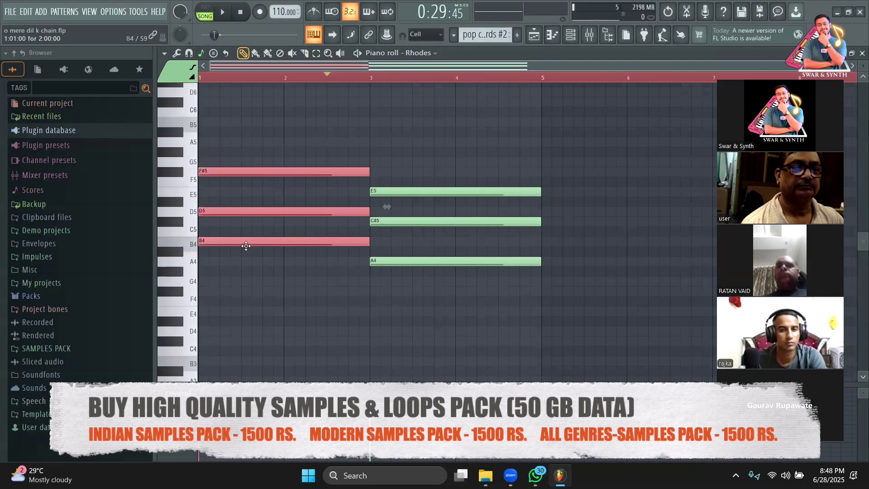
drag(222, 241, 555, 252)
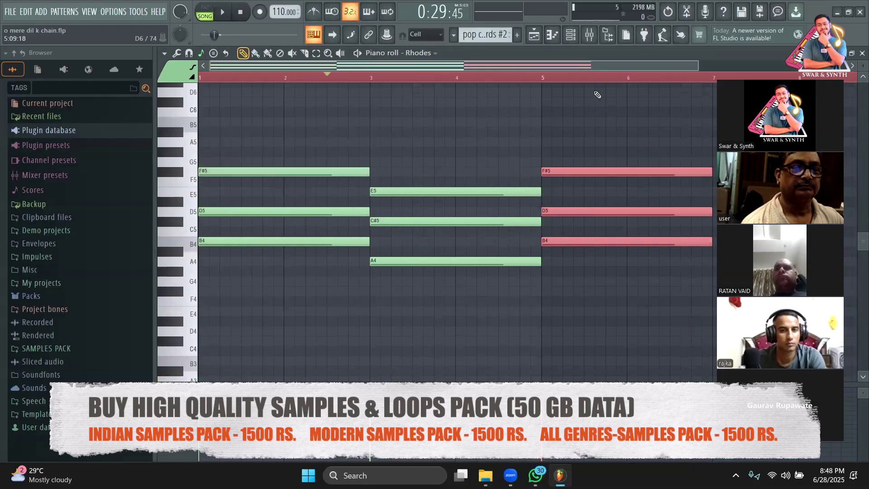
- Listen to the chords and copy the bar 5 chord to bar 7, transposed down to F#4, A4 and C#5
key(space)
drag(698, 68, 795, 67)
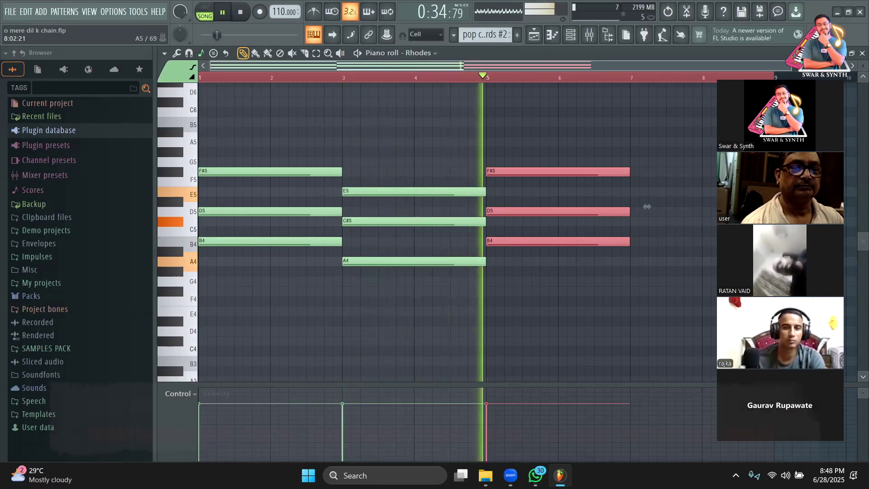
drag(793, 66, 843, 66)
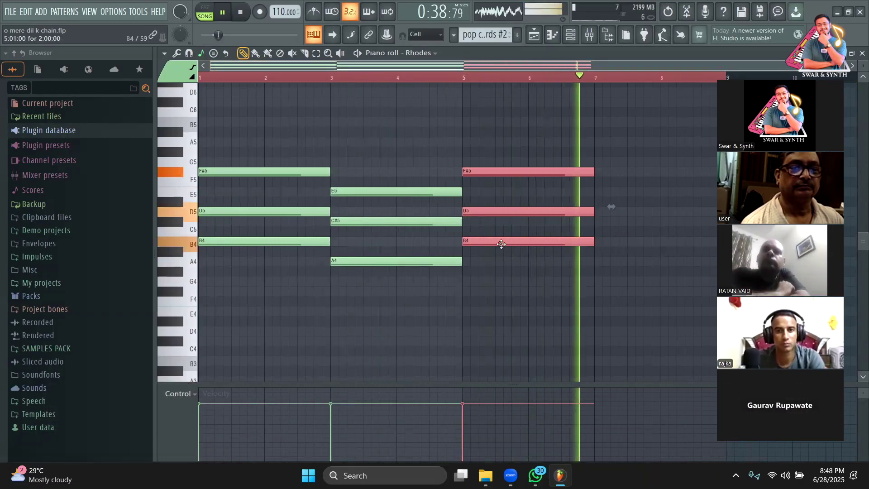
key(space)
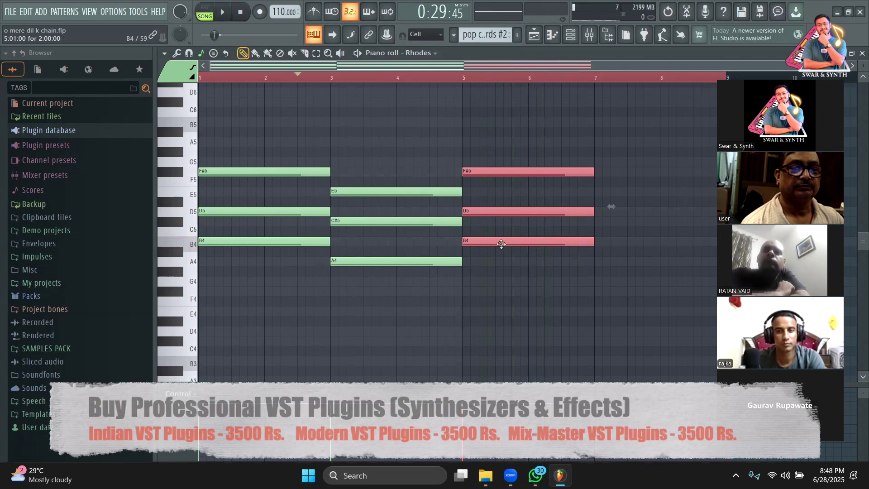
drag(502, 245, 635, 287)
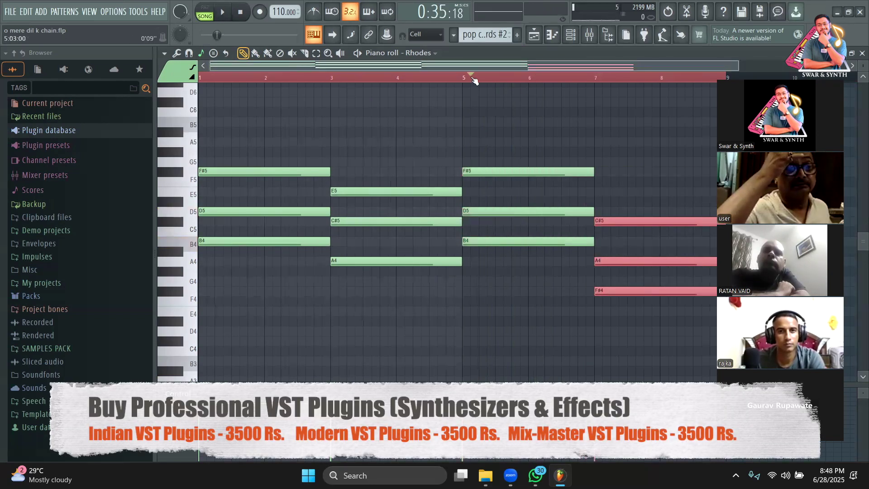
- Listen to the four-chord progression in song mode and from the start in pattern mode
key(space)
scroll(548, 70, right, 2)
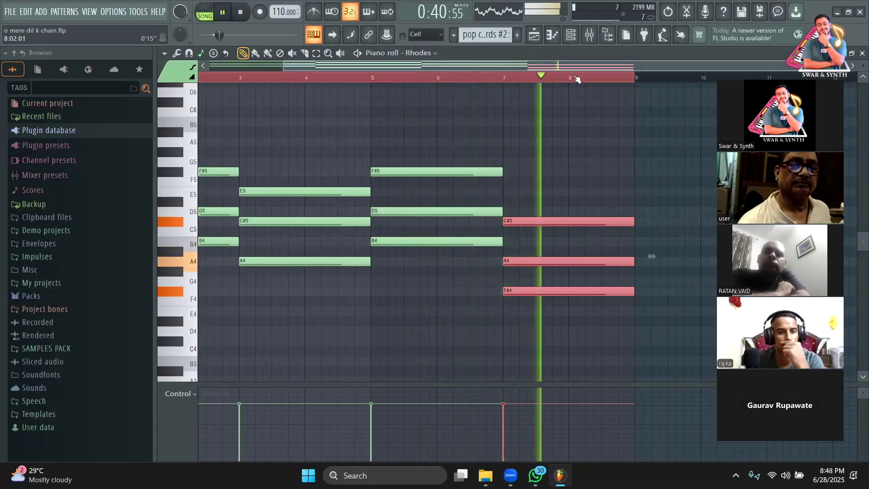
key(space)
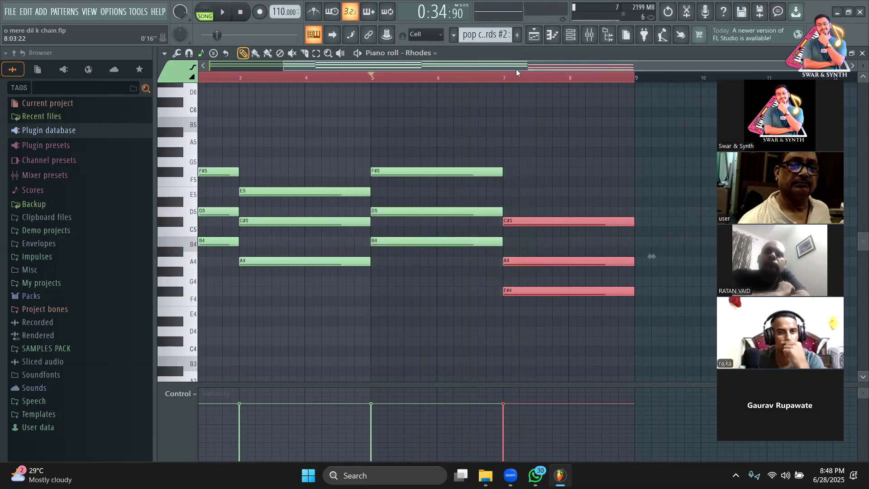
scroll(516, 69, left, 2)
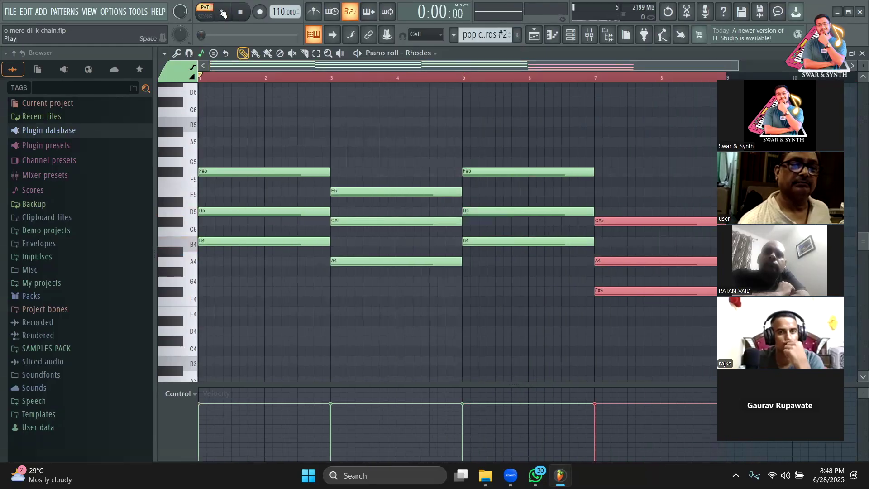
click(223, 13)
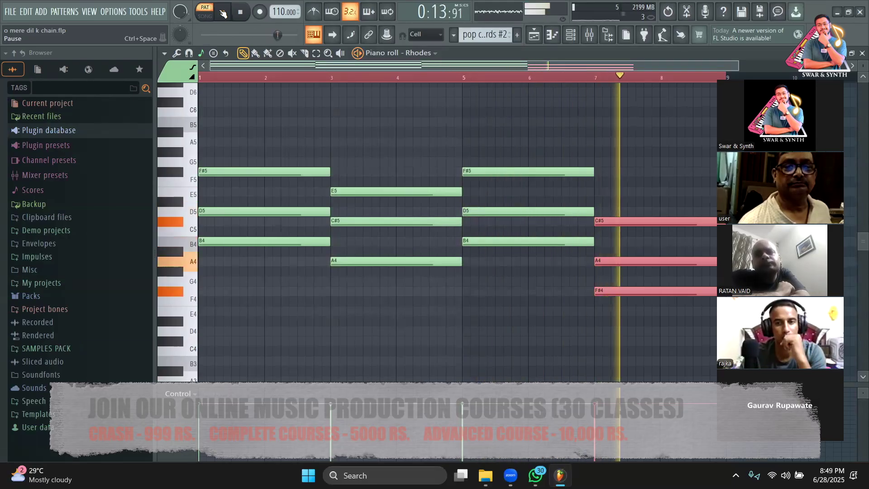
key(space)
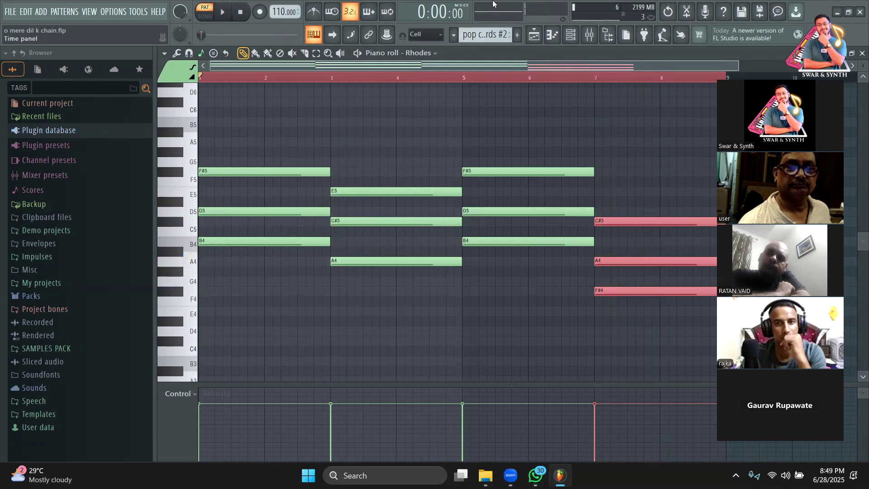
- Try shortening all chords to 8 steps with copies starting at step 13, listen, and undo the change
key(ctrl+a)
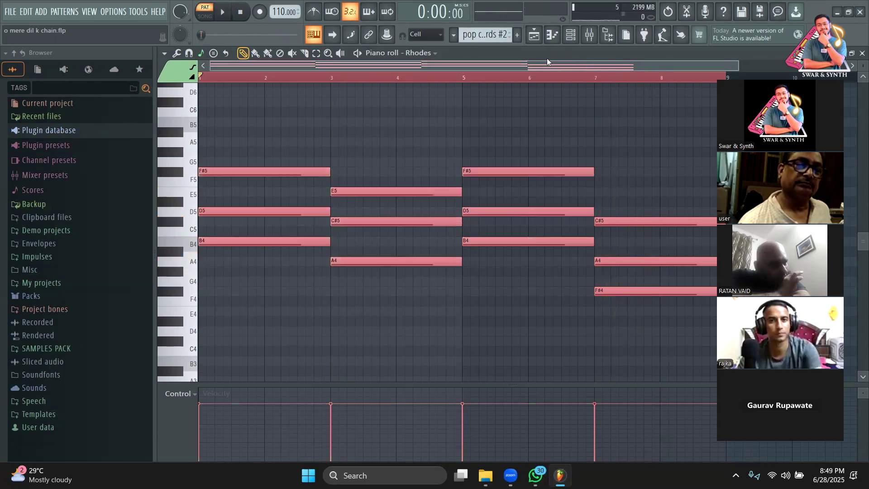
drag(327, 169, 271, 175)
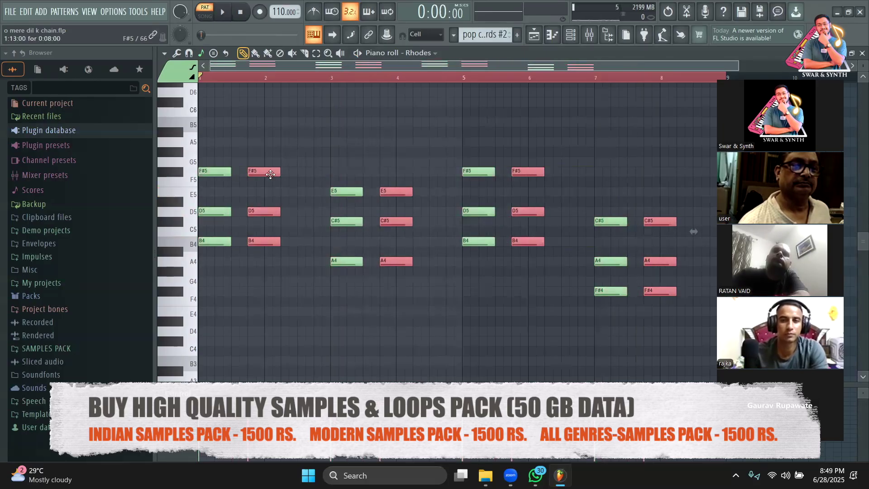
key(space)
key(space)
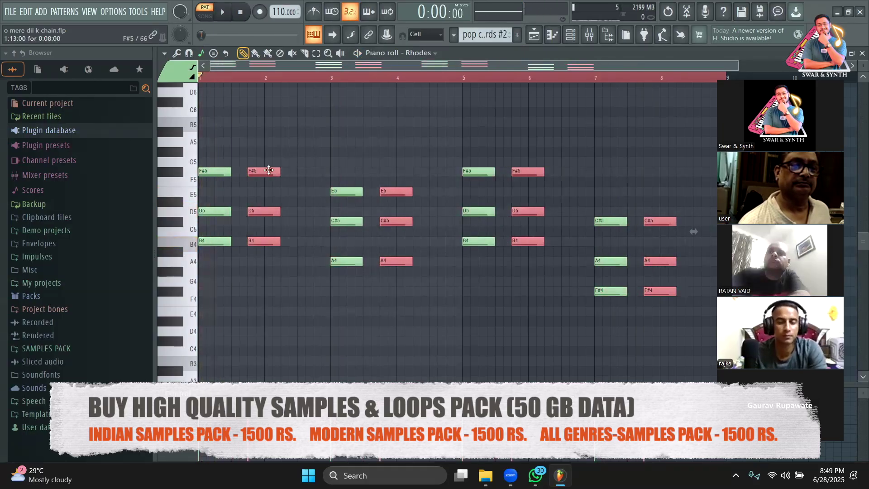
key(ctrl+z)
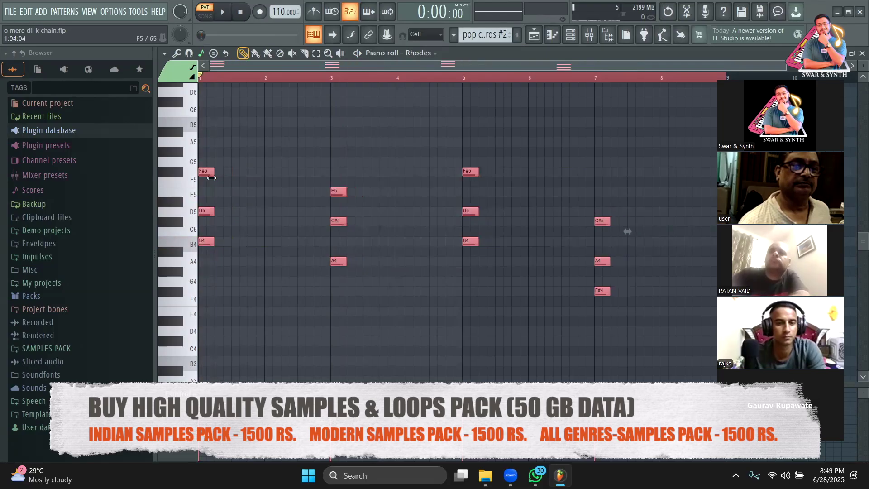
- Turn each chord into two groups of three 4-step hits spaced six steps apart, and shift the second groups four steps later during playback
drag(211, 178, 275, 172)
key(space)
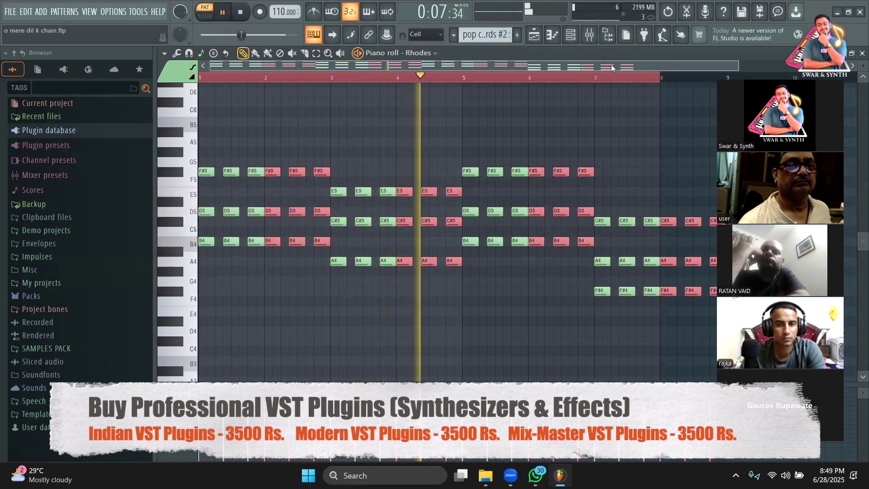
drag(739, 66, 587, 66)
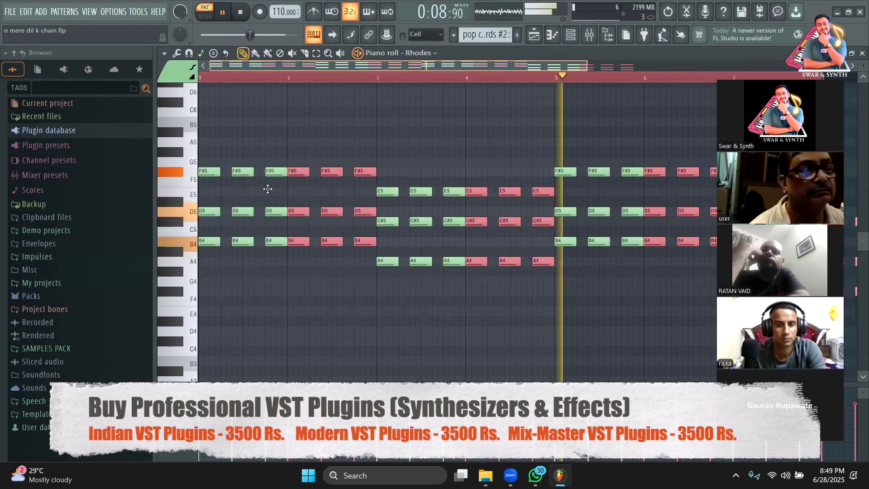
scroll(267, 189, up, 1)
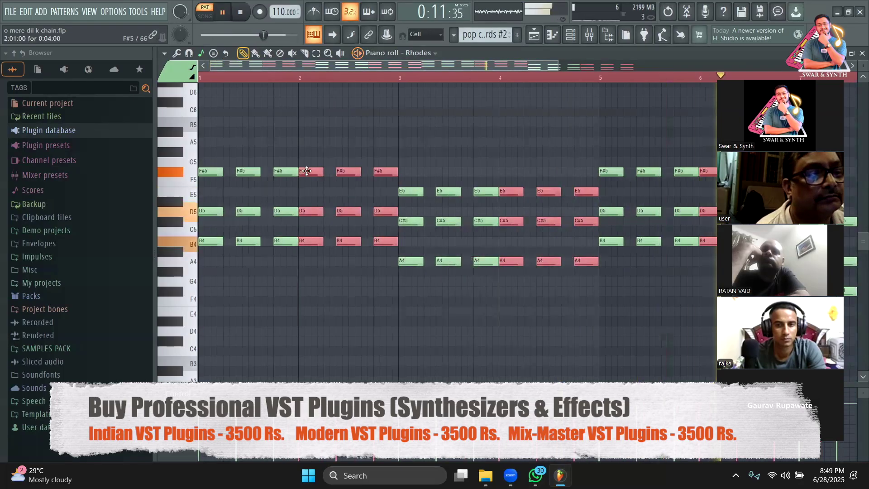
drag(307, 170, 332, 171)
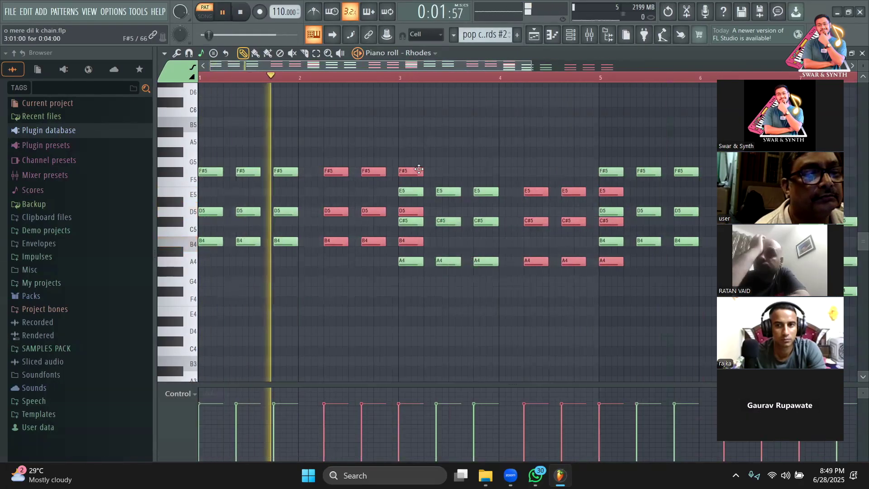
- Delete the overlapping F#5, D5 and B4 notes at the start of bar 3
right_click(419, 172)
right_click(416, 211)
right_click(403, 241)
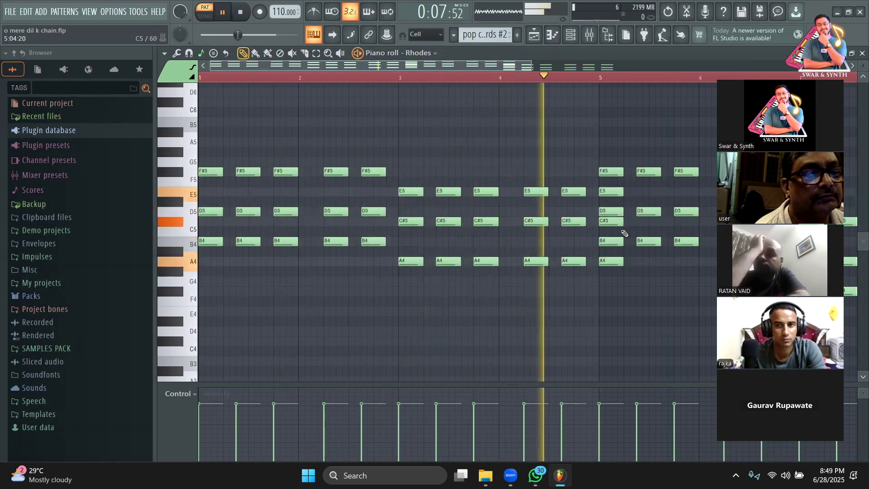
- Delete the F#5, D5 and B4 notes at the start of bar 5
right_click(611, 172)
right_click(611, 211)
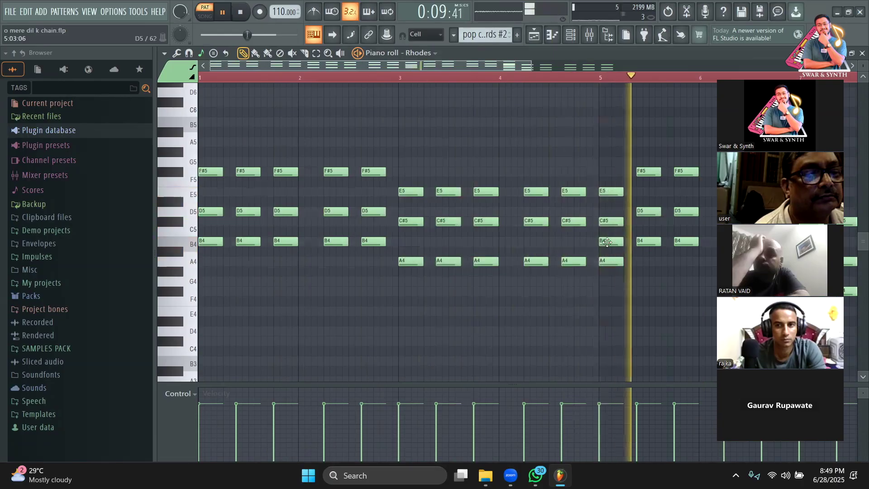
right_click(607, 242)
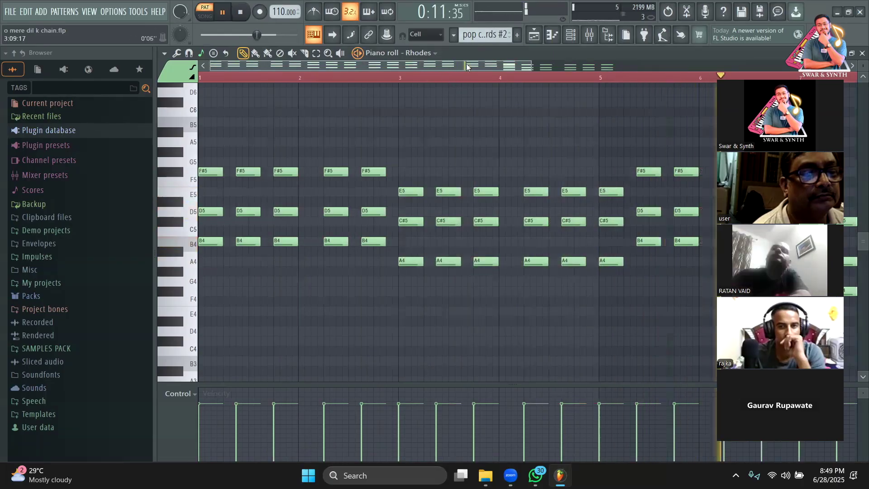
- Restore the F#5, D5 and B4 notes at the start of bar 5 and delete the overlapping E5, C#5 and A4 there
drag(467, 67, 561, 72)
drag(609, 83, 686, 79)
drag(541, 70, 388, 64)
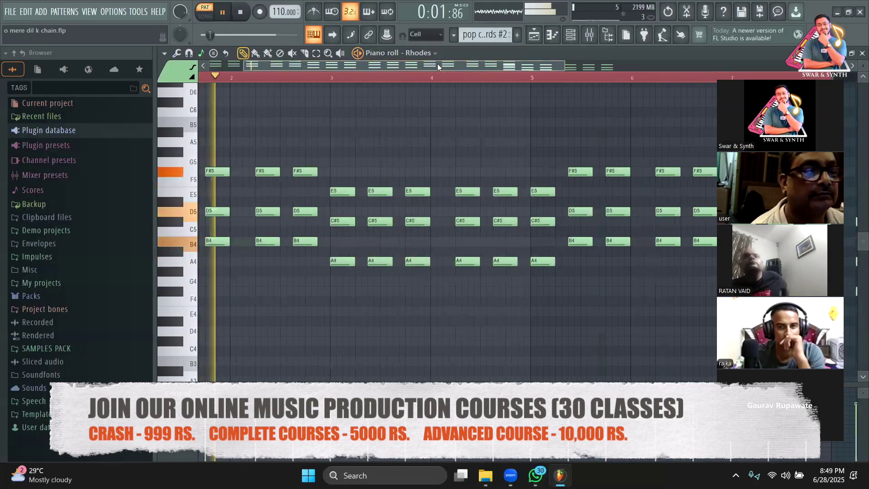
right_click(539, 192)
right_click(540, 221)
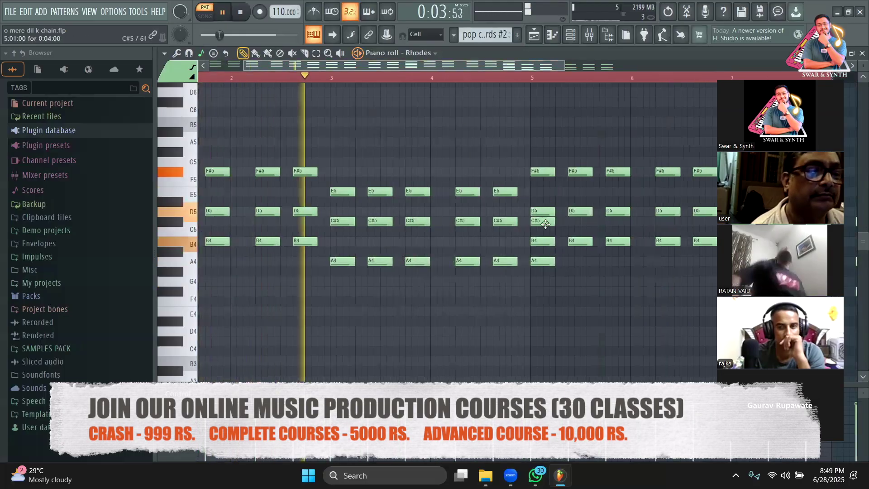
right_click(545, 262)
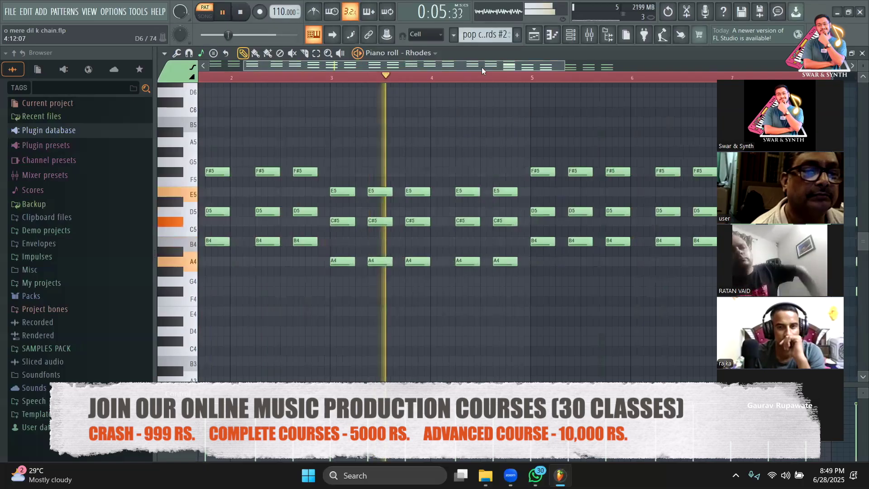
- Delete the overlapping F#5, D5 and B4 notes at the start of bar 7 and the C#5, A4 and F#4 notes at bar 9
right_click(507, 222)
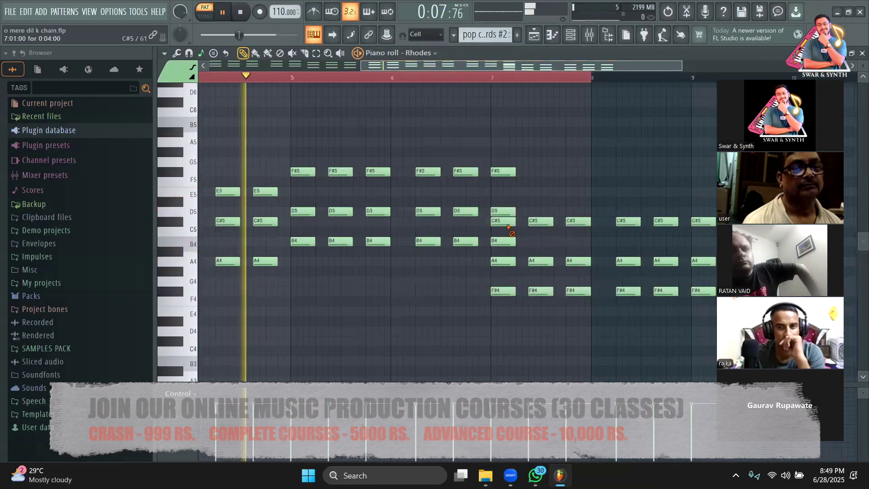
click(504, 222)
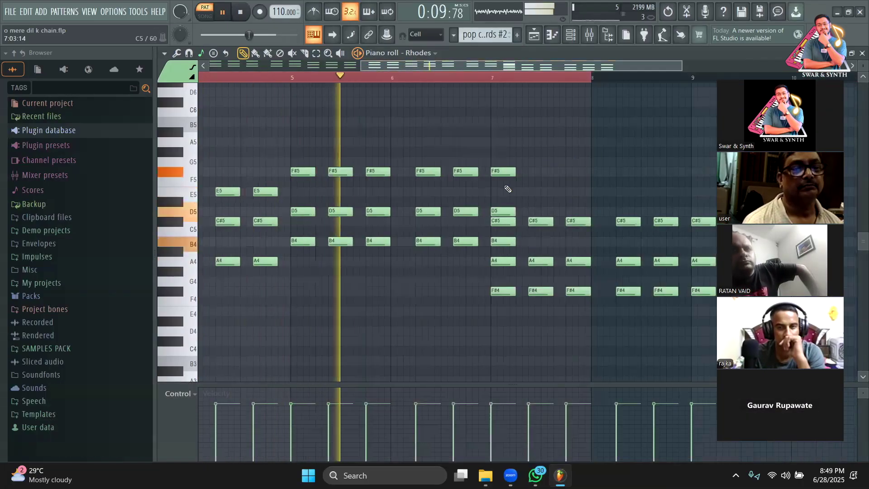
right_click(509, 172)
right_click(503, 211)
right_click(506, 243)
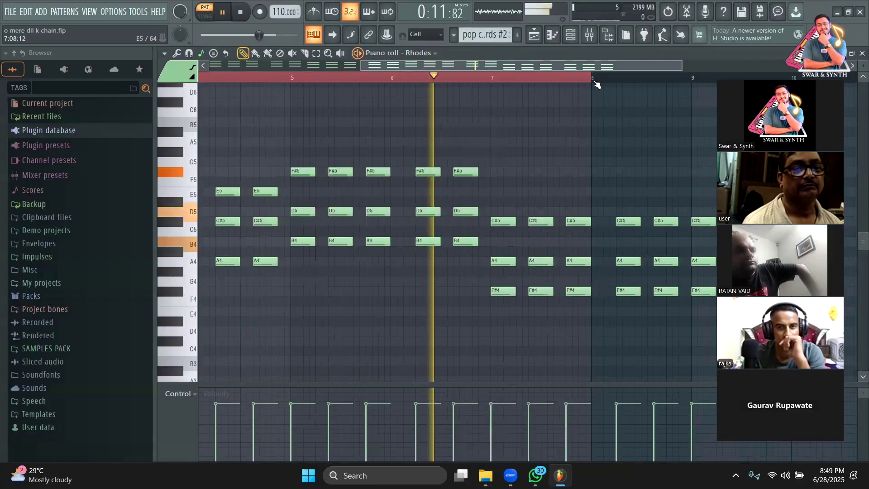
drag(509, 89, 598, 89)
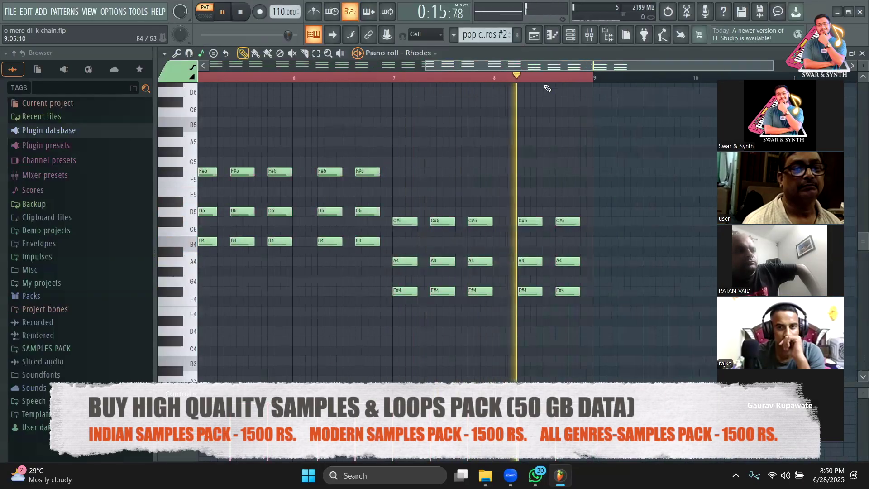
- Stop the pattern and play the playlist arrangement from bar 13 with the reggaeton beat and chopped chords
key(space)
key(F5)
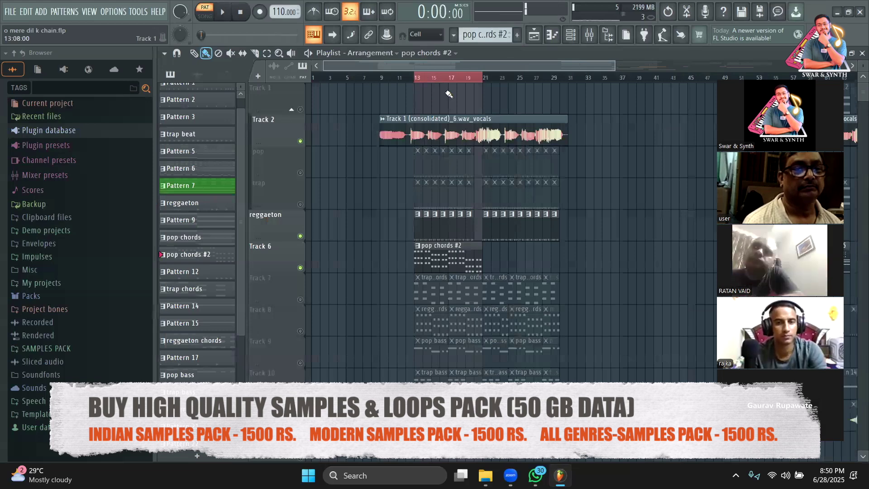
key(space)
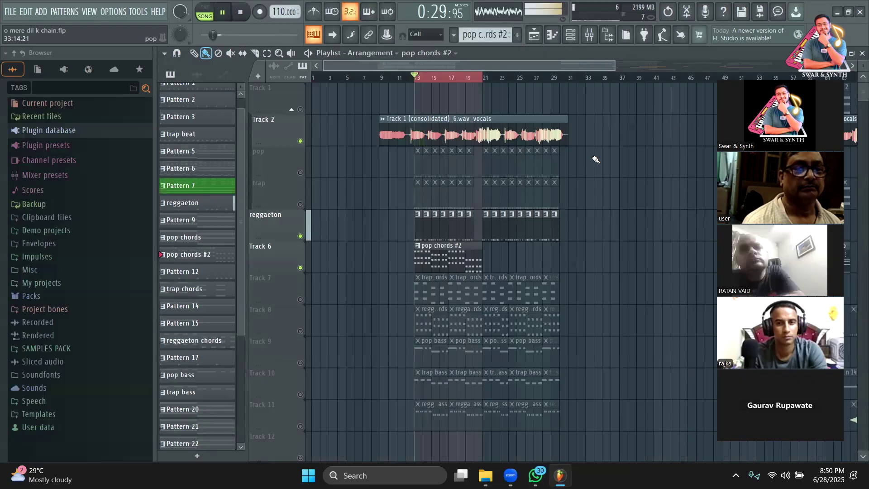
key(space)
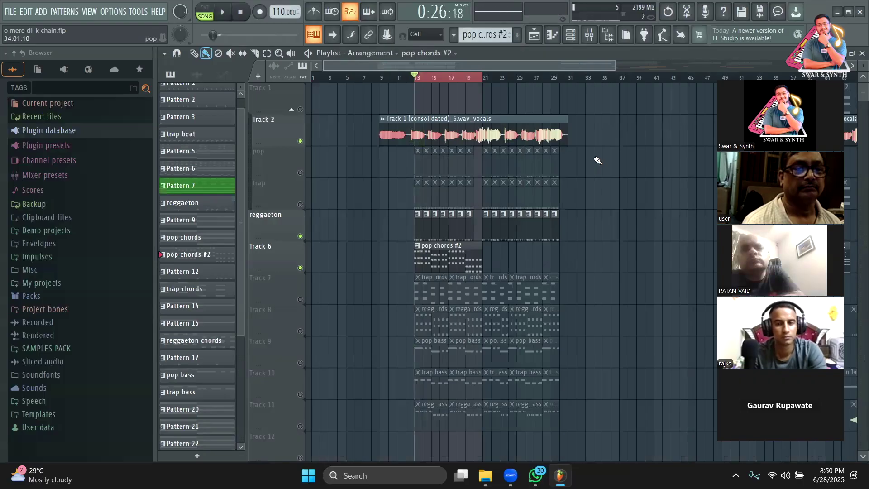
- Rename the pop chords #2 pattern as chords
scroll(598, 160, down, 1)
scroll(474, 199, down, 1)
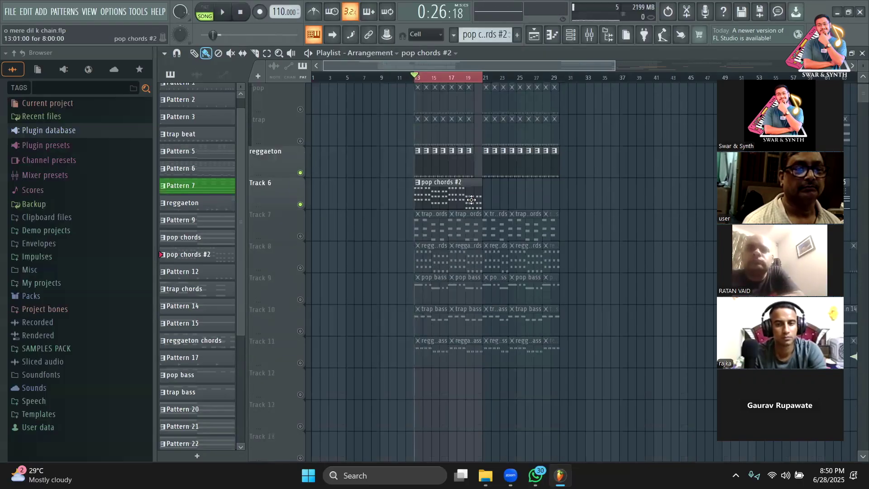
key(F7)
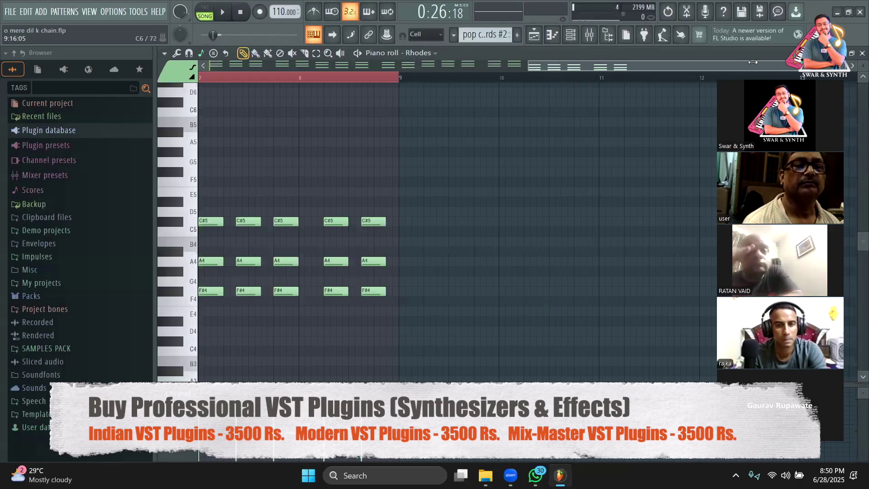
drag(753, 62, 434, 139)
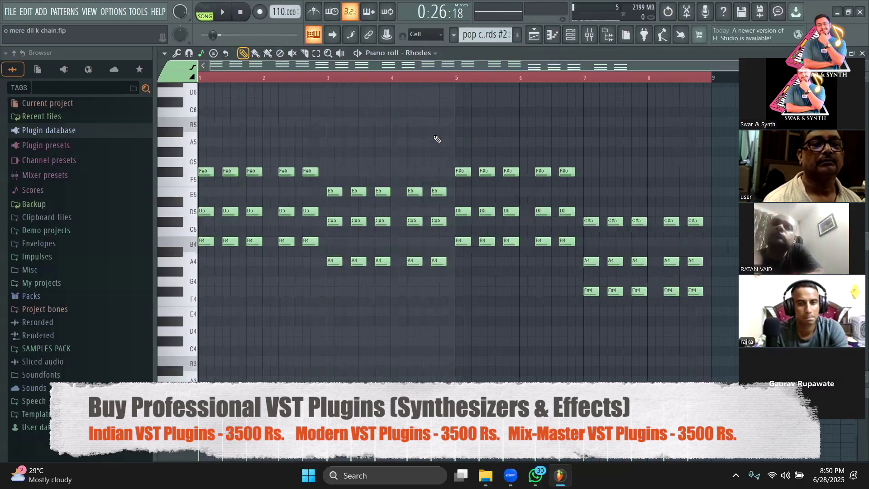
click(480, 37)
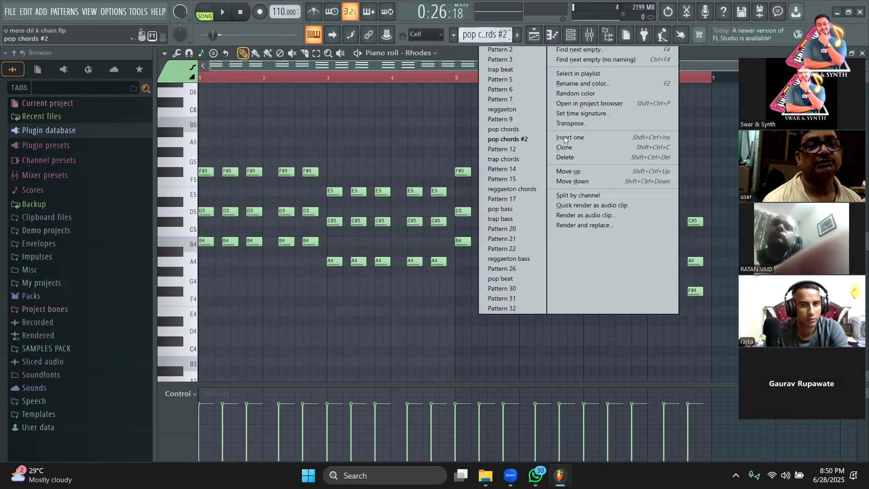
click(580, 83)
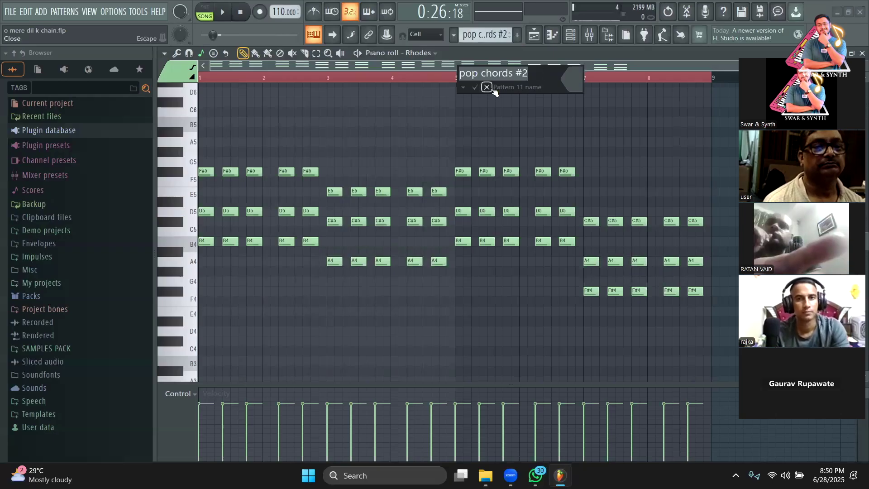
text(chords)
key(Return)
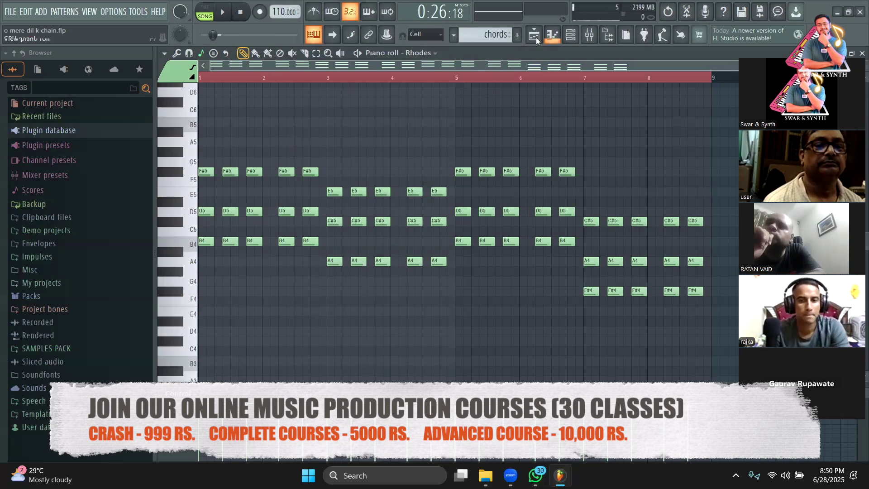
- Place a second chords clip at bar 21 on Track 6 of the playlist while the arrangement plays
key(F5)
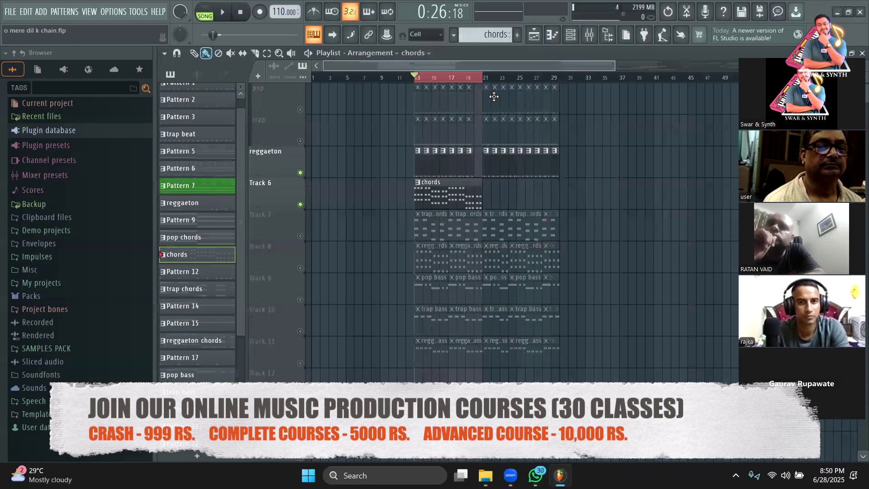
key(space)
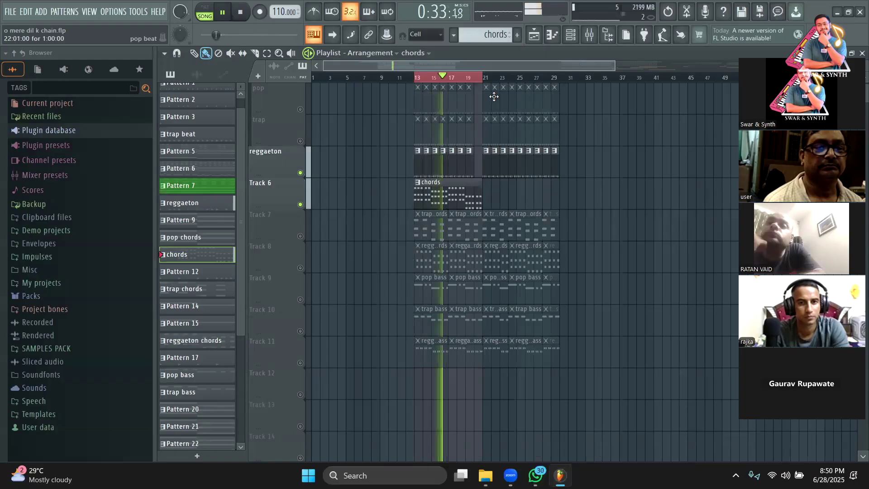
click(489, 194)
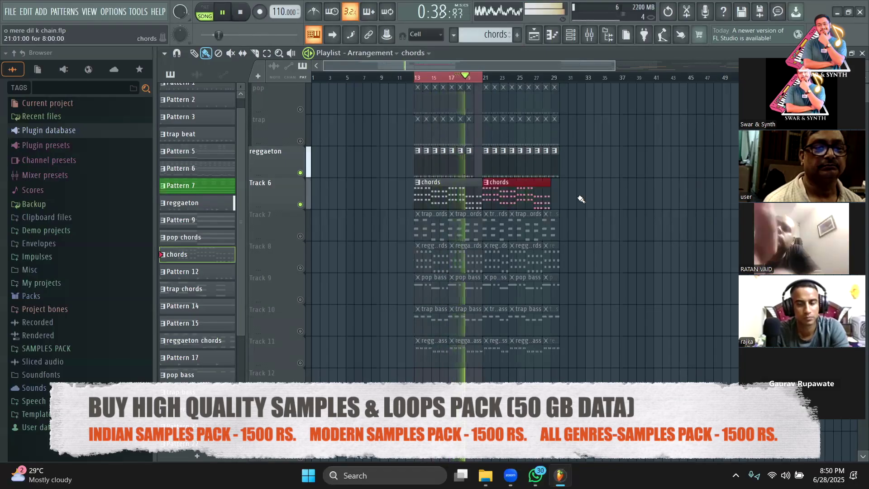
click(194, 53)
key(space)
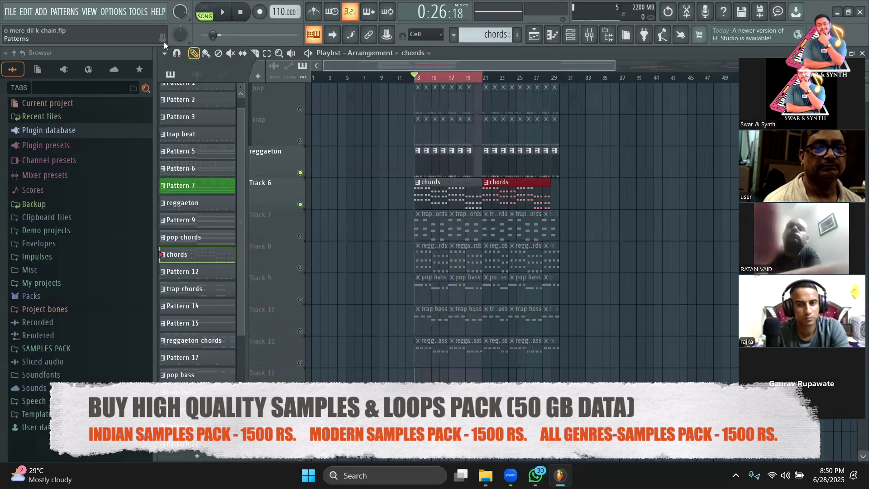
- Run the macro that switches smart disable for all plugins and confirm it
click(138, 11)
mouse_move(148, 45)
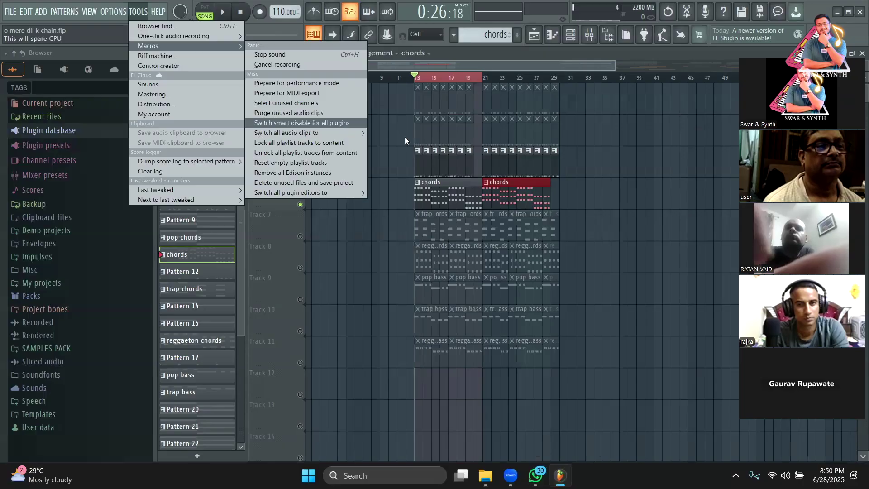
key(Return)
click(525, 271)
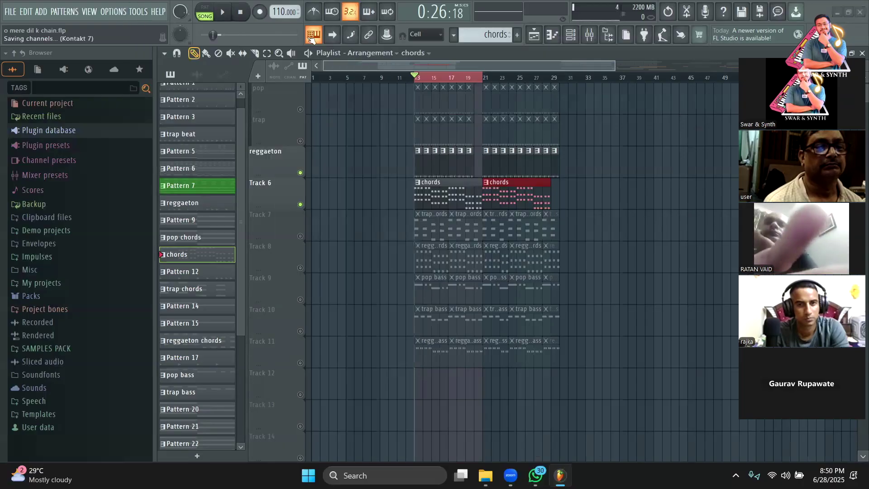
- Set the project tempo to 125 BPM and play the arrangement
drag(279, 11, 278, 10)
key(space)
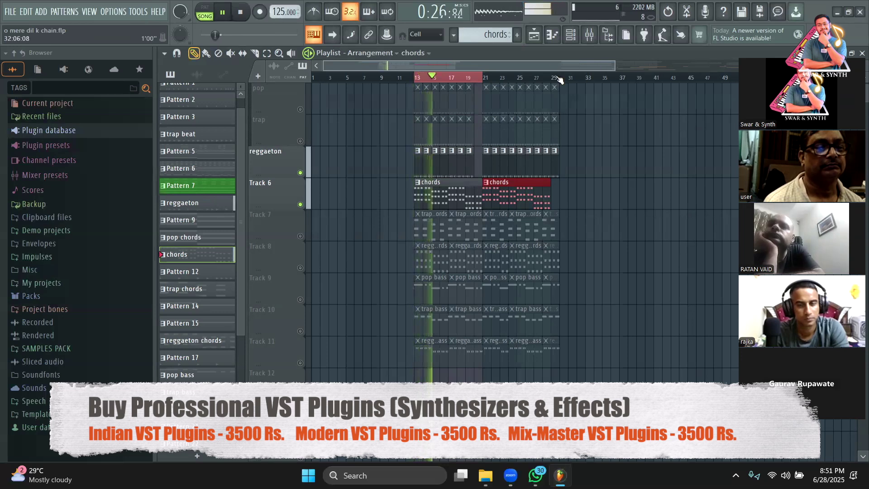
scroll(560, 80, up, 2)
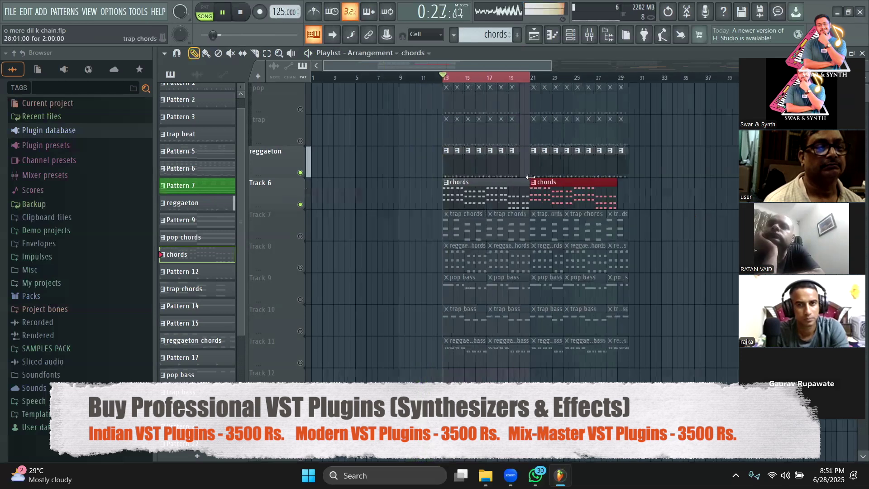
- Shorten the first chords clip on Track 6 to four bars and place another four-bar chords clip at bar 17
key(space)
drag(528, 184, 487, 189)
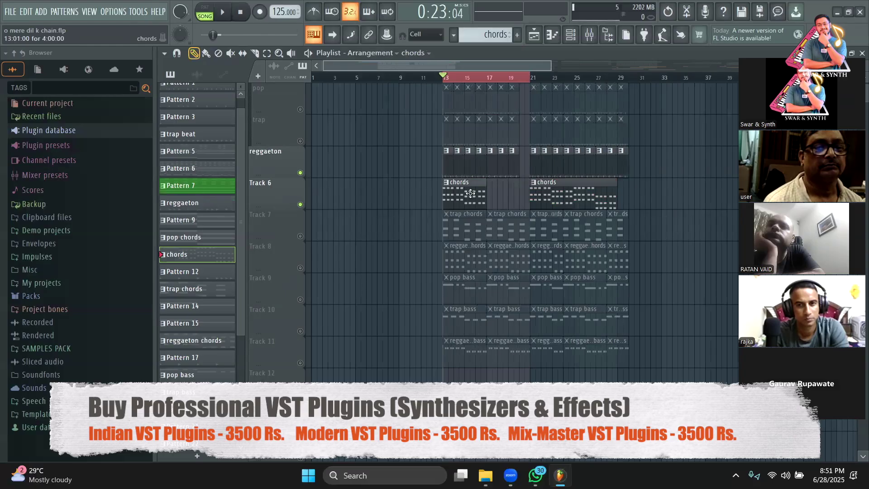
click(492, 192)
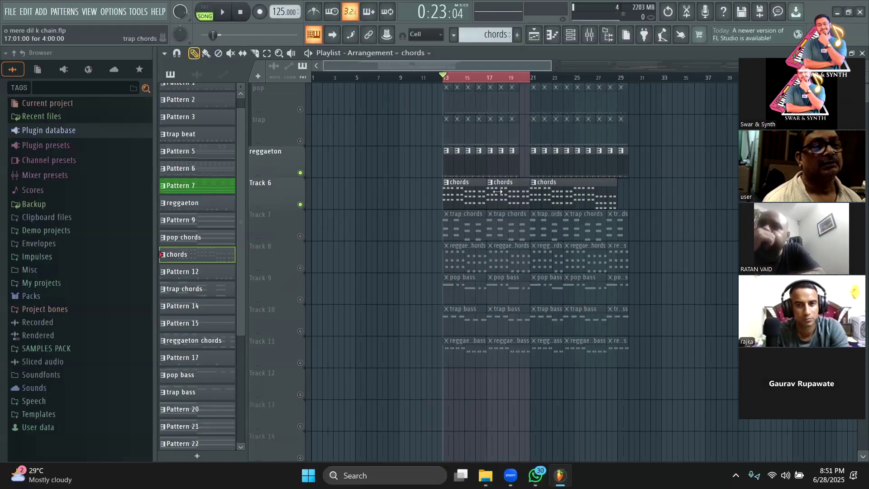
- Examine the macro options for switching all audio clips to Realtime stretching or Resampling
scroll(523, 220, up, 2)
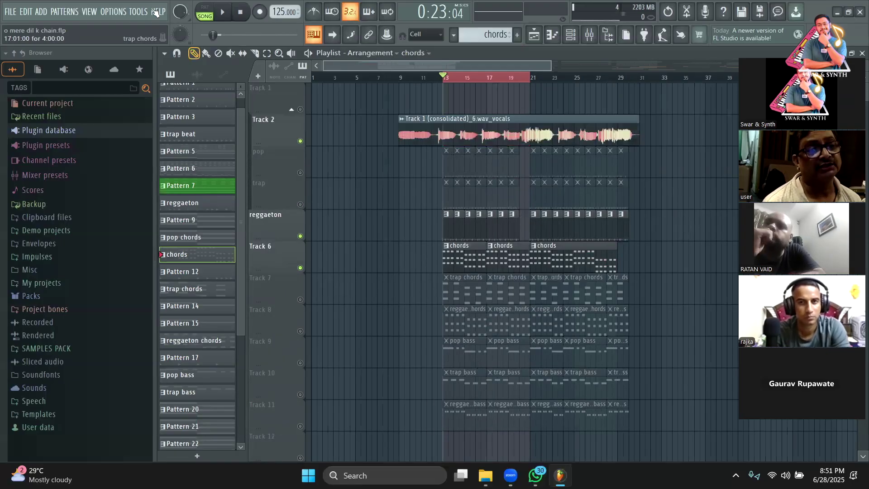
click(141, 13)
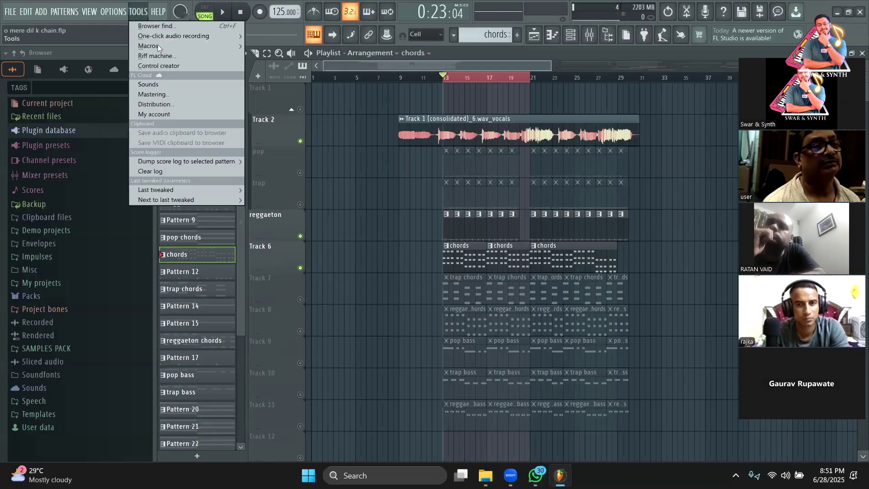
mouse_move(158, 44)
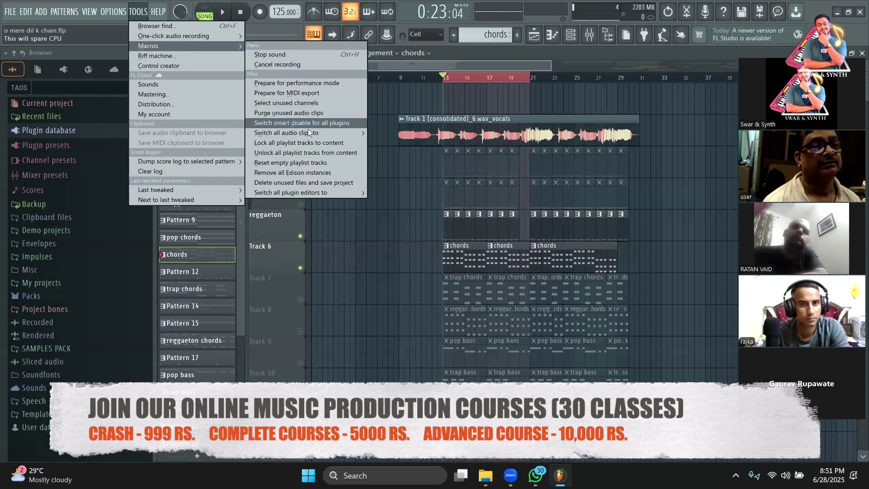
mouse_move(308, 129)
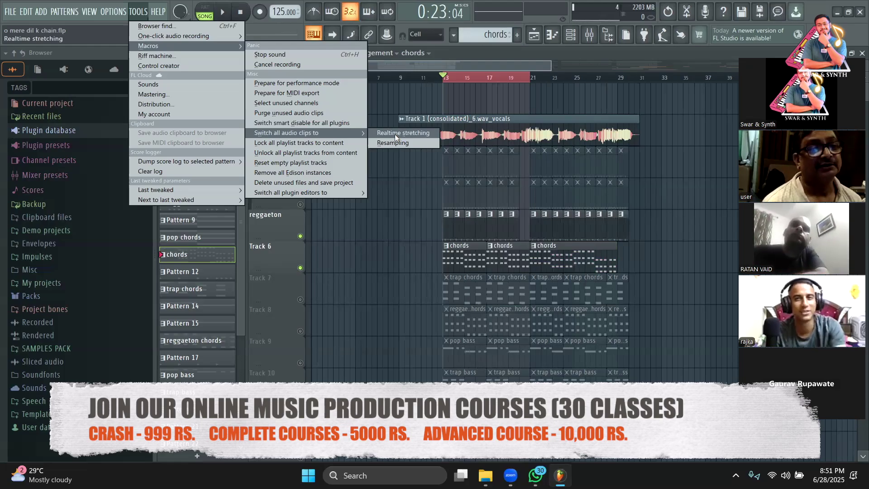
click(460, 68)
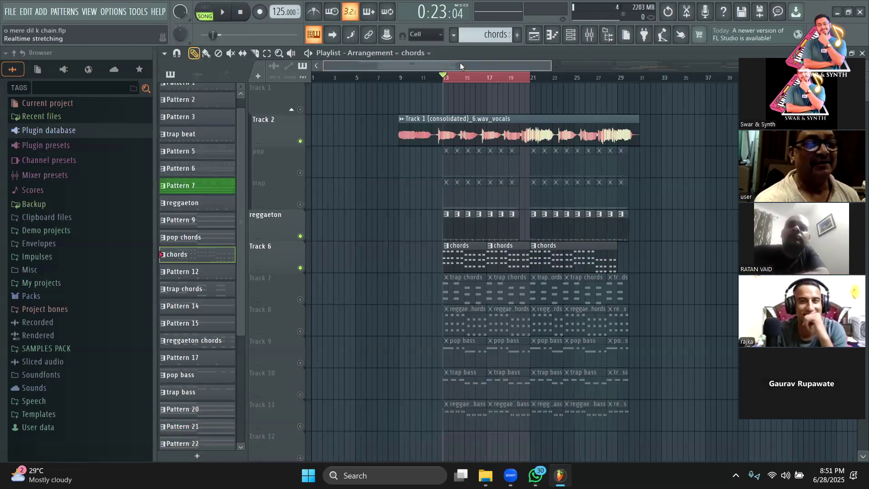
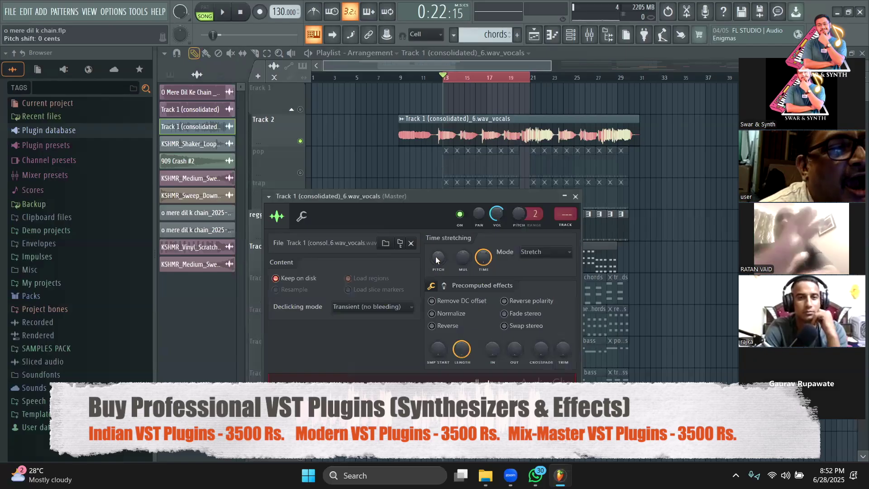
- Close the vocal clip's channel settings and review the tracks in the playlist
click(490, 71)
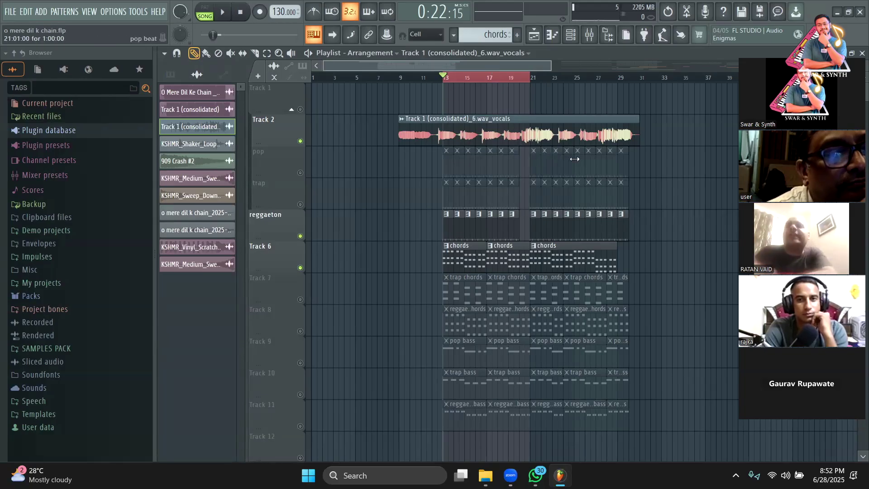
scroll(662, 170, down, 3)
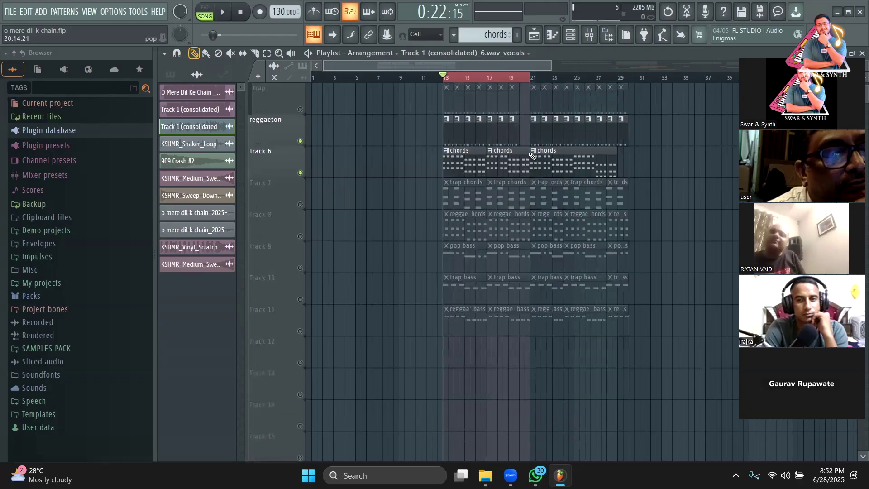
scroll(532, 156, up, 3)
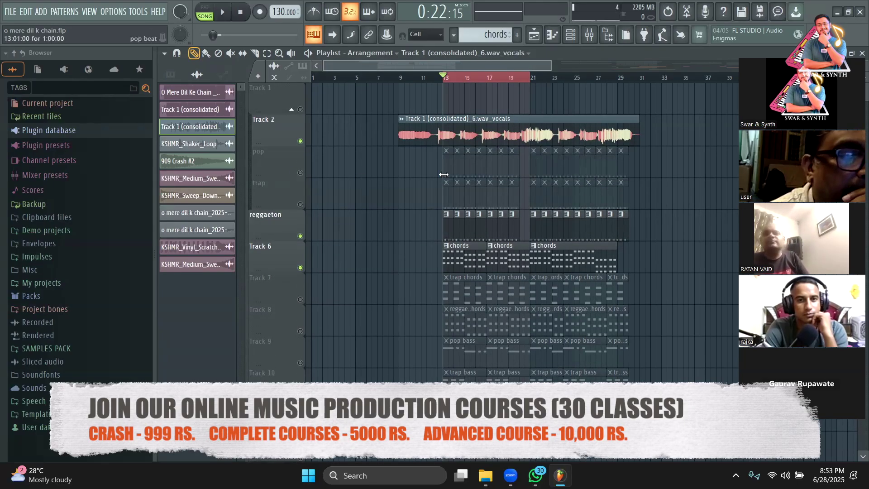
scroll(444, 174, down, 2)
click(300, 236)
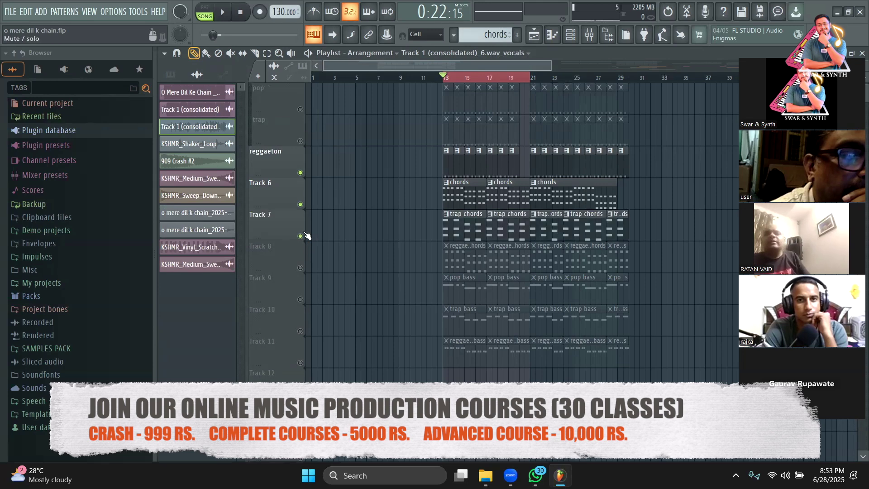
click(300, 268)
click(300, 268)
click(301, 236)
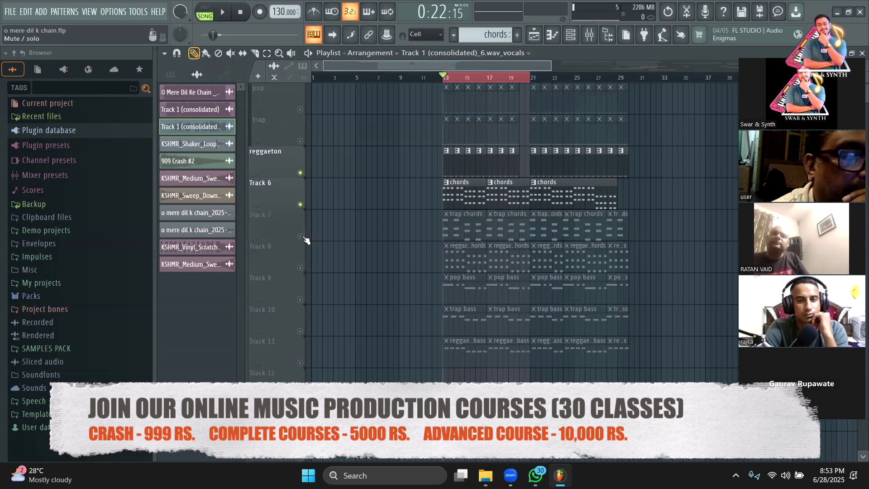
scroll(349, 199, up, 2)
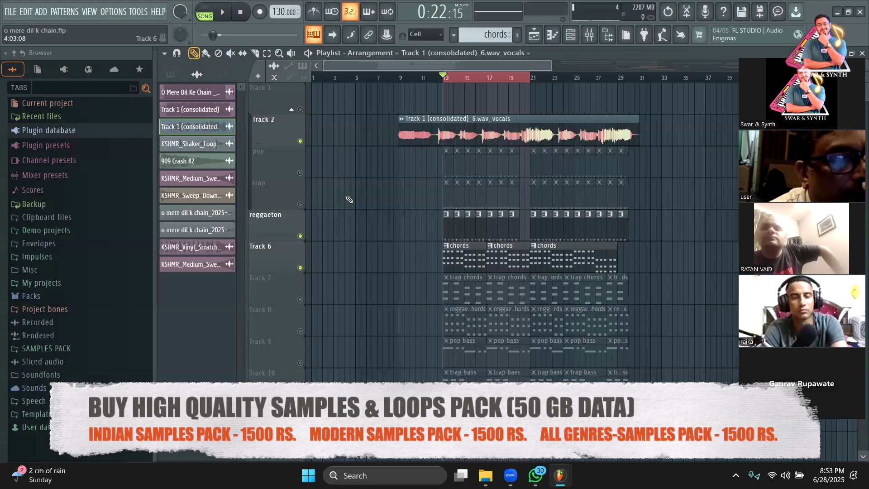
- Revisit the macro options for switching all audio clips between Realtime stretching and Resampling, leaving the current mode unchanged
click(138, 11)
mouse_move(185, 47)
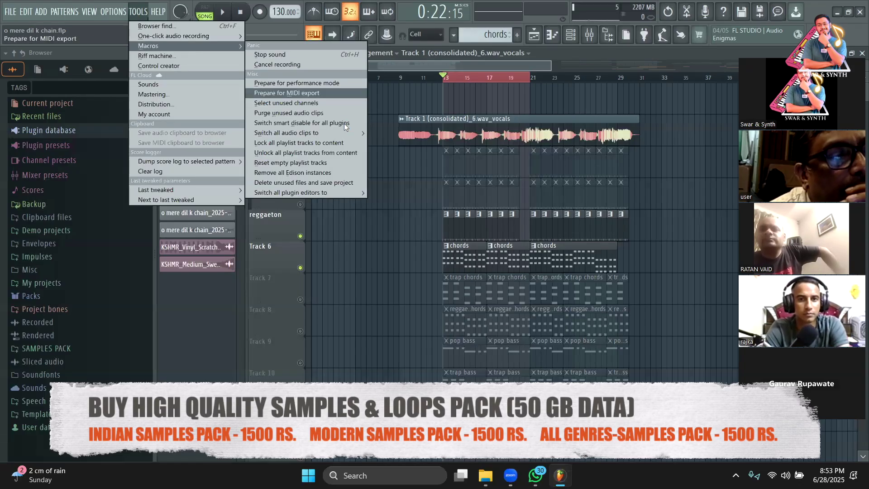
mouse_move(346, 133)
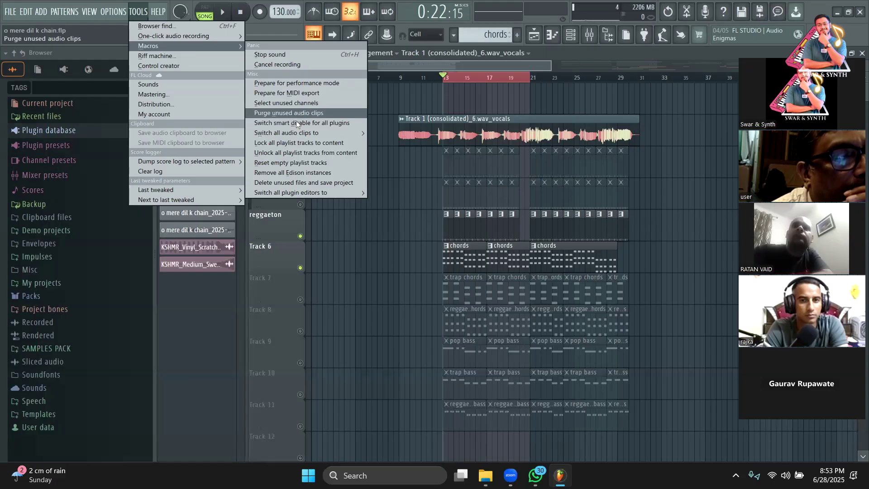
mouse_move(307, 133)
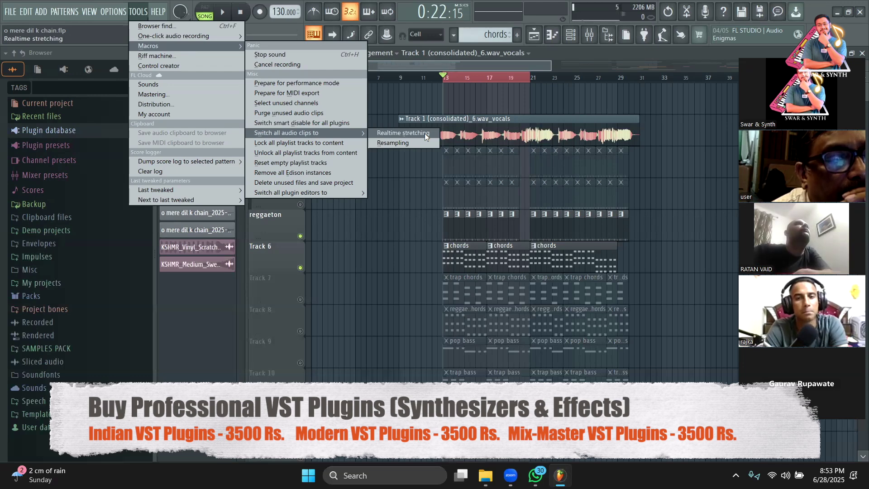
click(481, 64)
- Play the looped section from bar 13 to bar 21 to hear the chords under the vocals
key(space)
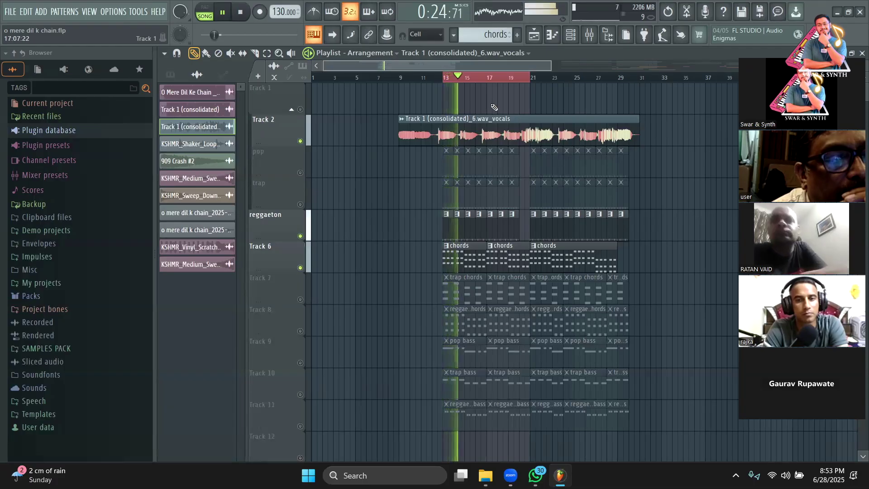
key(space)
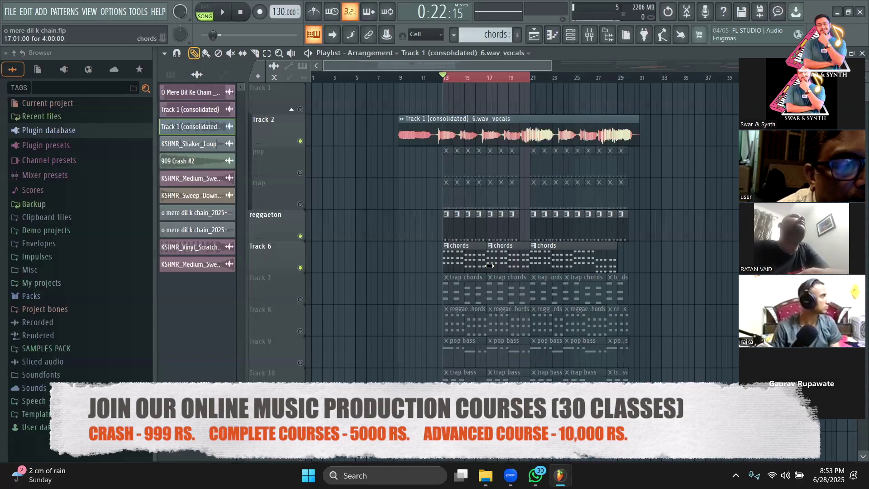
key(space)
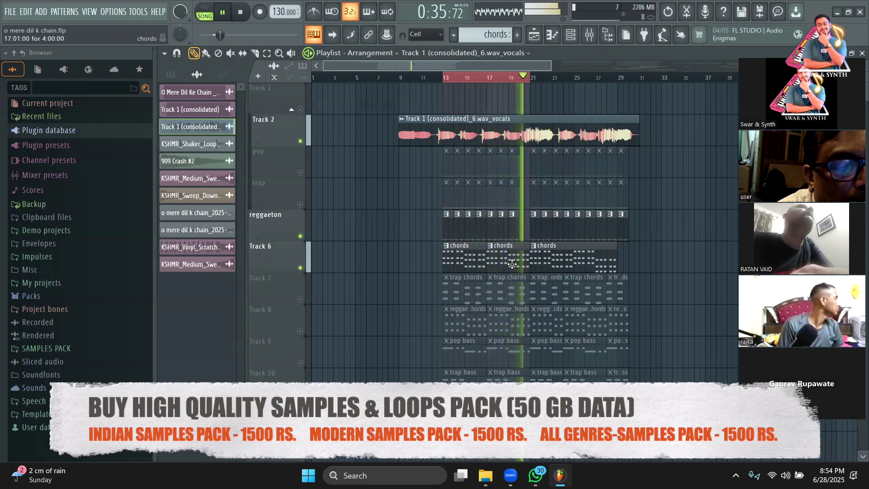
key(space)
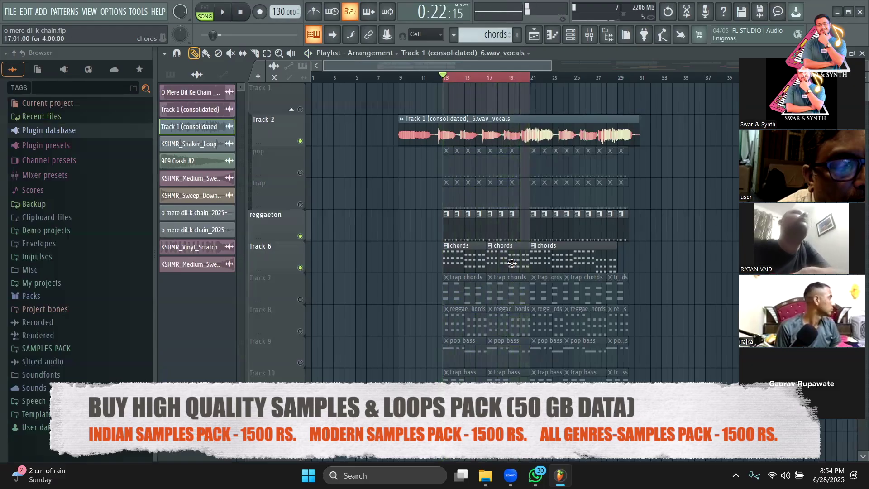
- Delete the chords clip at bar 17 on Track 6, restore the first chords clip to eight bars, and start playback
right_click(512, 263)
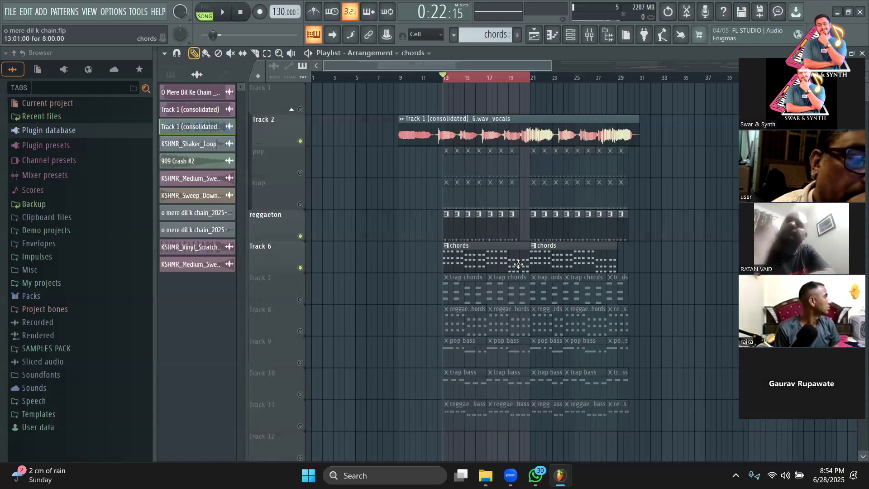
key(space)
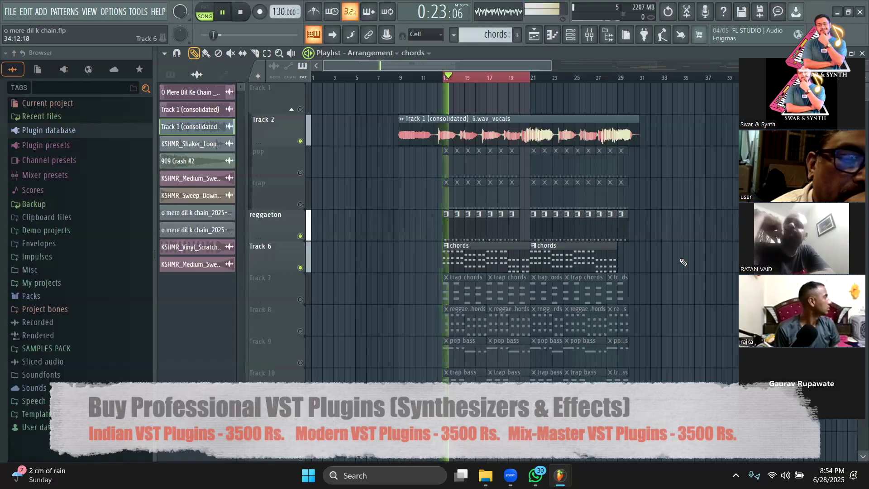
- Set the playlist's time selection to bars 13 through 30 and listen to the whole section
drag(531, 78, 645, 84)
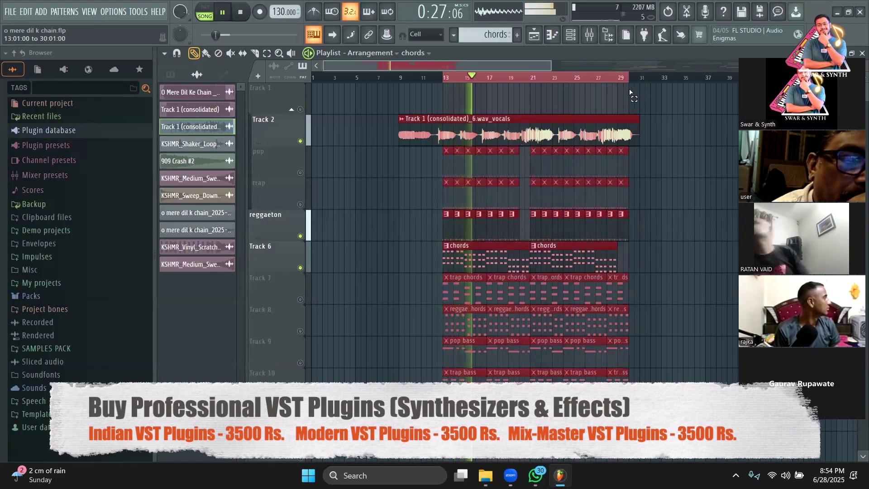
click(674, 131)
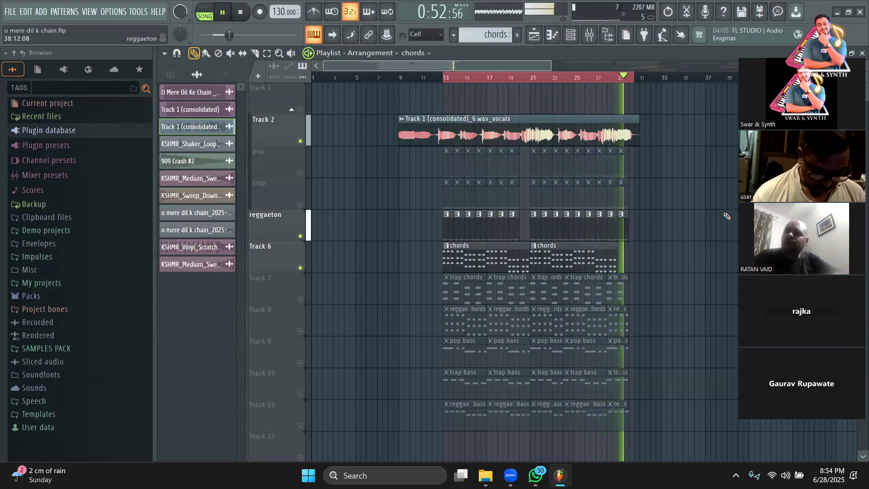
key(space)
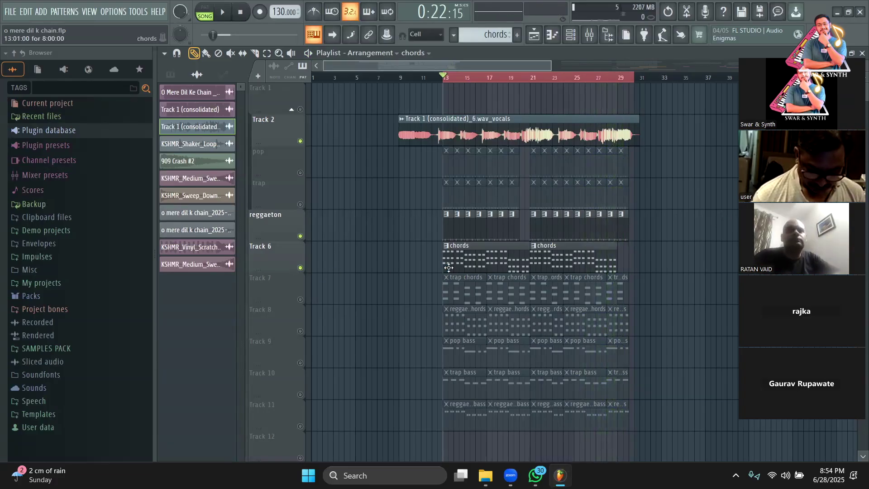
- Open the chords pattern in the piano roll and lower the second chord at bar 3 to F#4, A4 and C#5
double_click(449, 268)
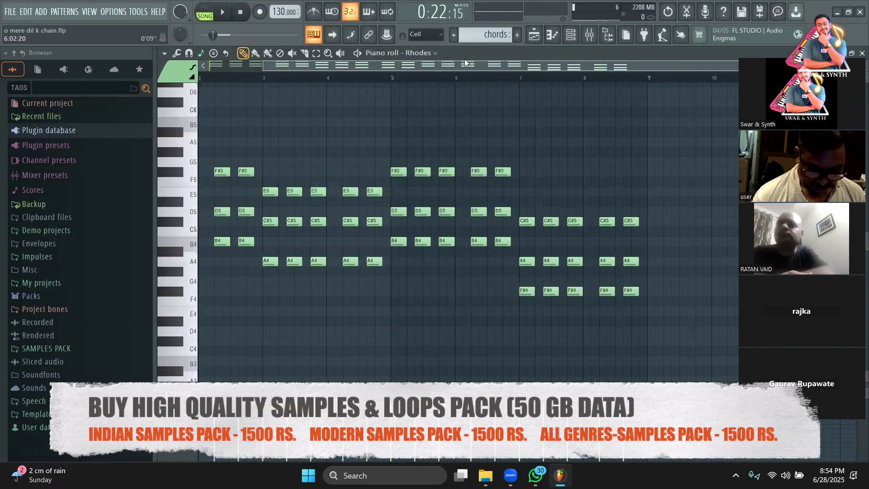
drag(380, 64, 253, 68)
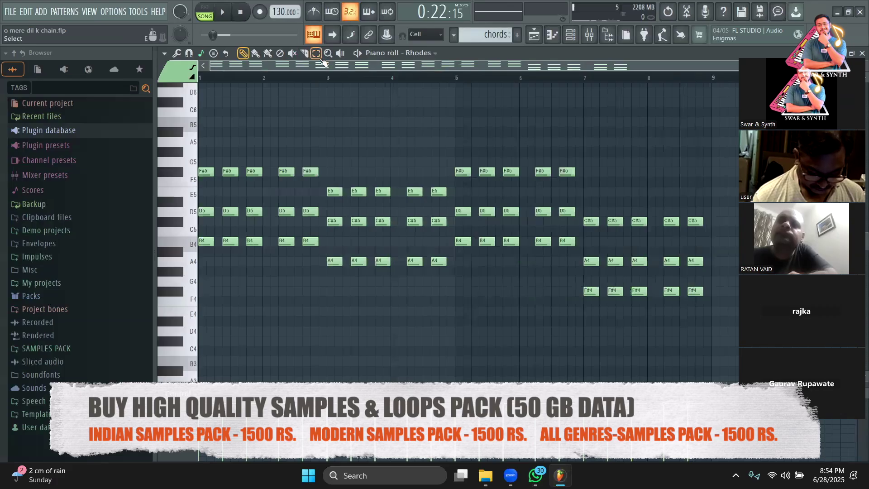
drag(409, 70, 478, 75)
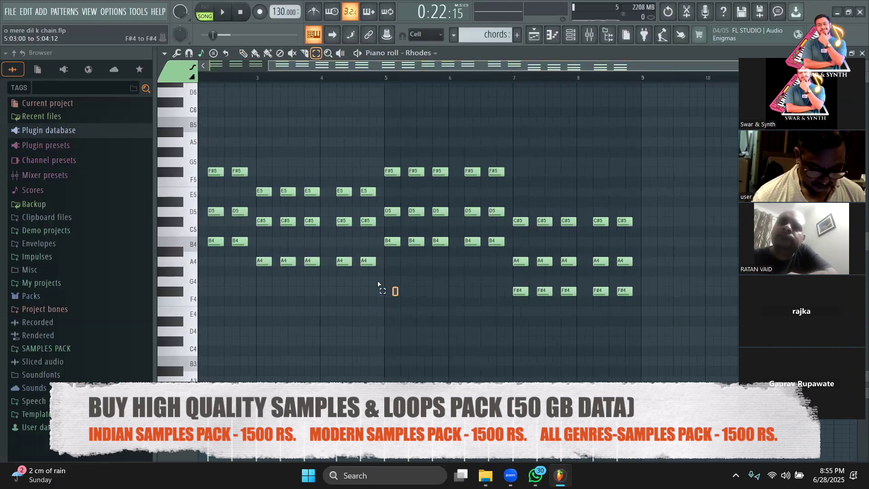
drag(364, 284, 260, 177)
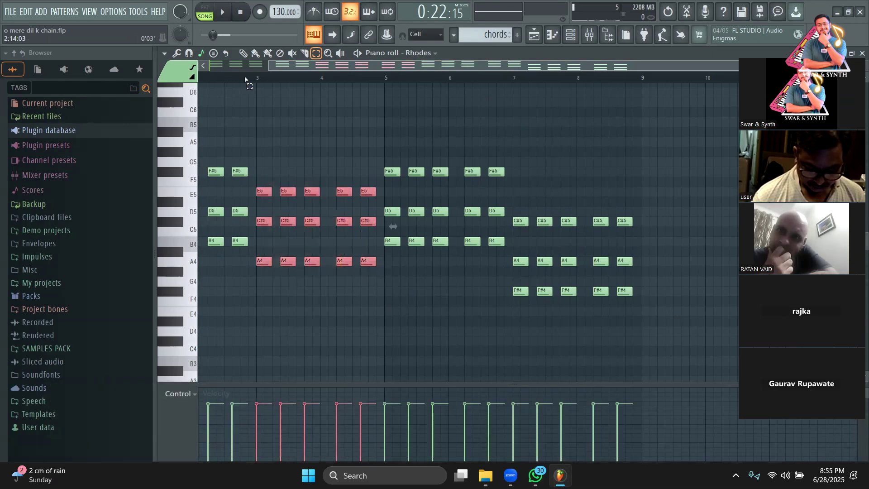
drag(304, 68, 265, 69)
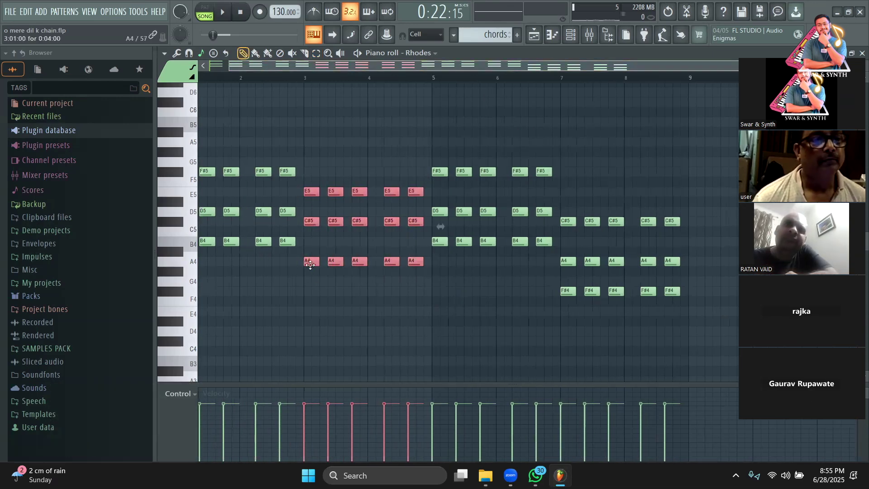
key(Down)
key(Down)
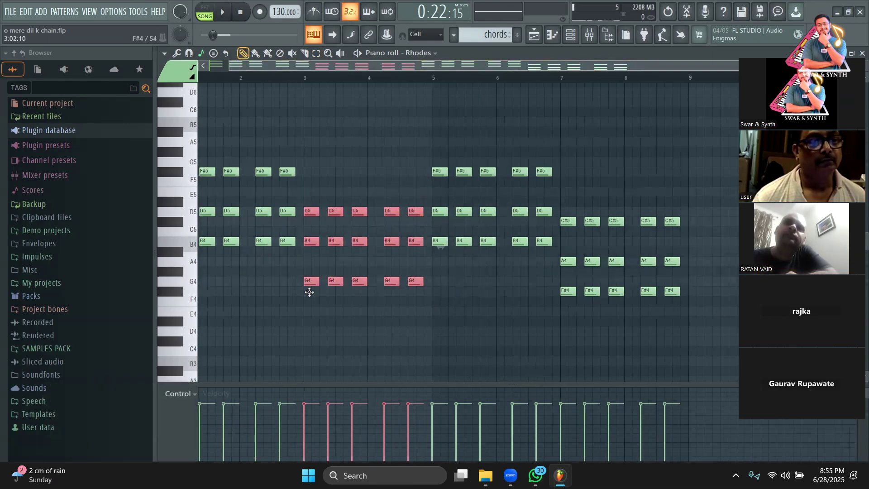
key(Down)
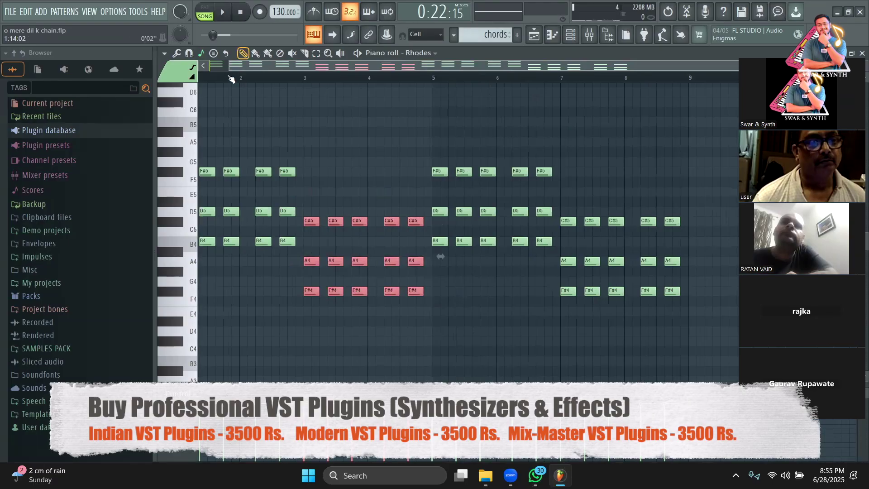
- Play the edited chords with the vocals and select all notes of the fourth chord at bar 7
drag(229, 78, 252, 76)
key(space)
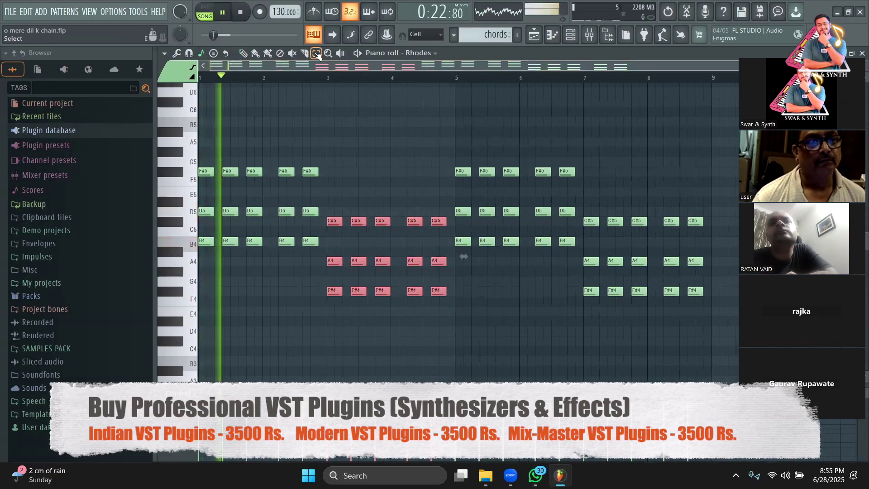
mouse_move(706, 335)
mouse_down()
mouse_move(625, 236)
mouse_move(582, 216)
mouse_up()
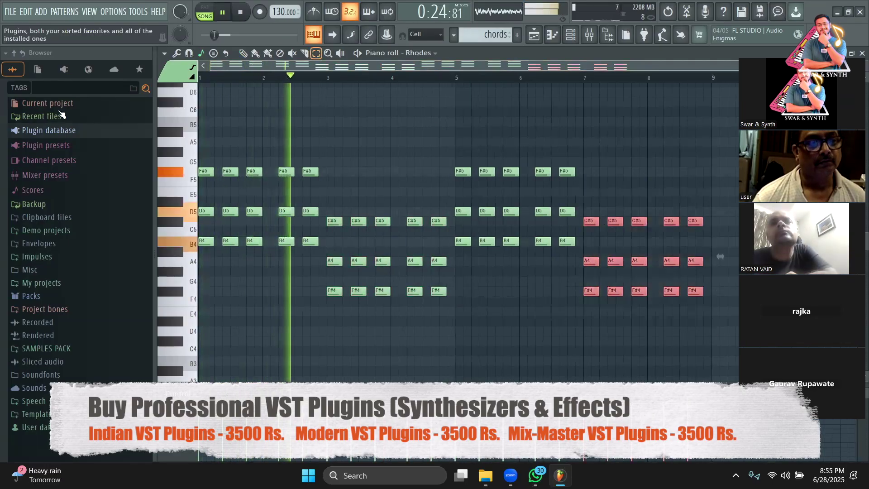
click(245, 56)
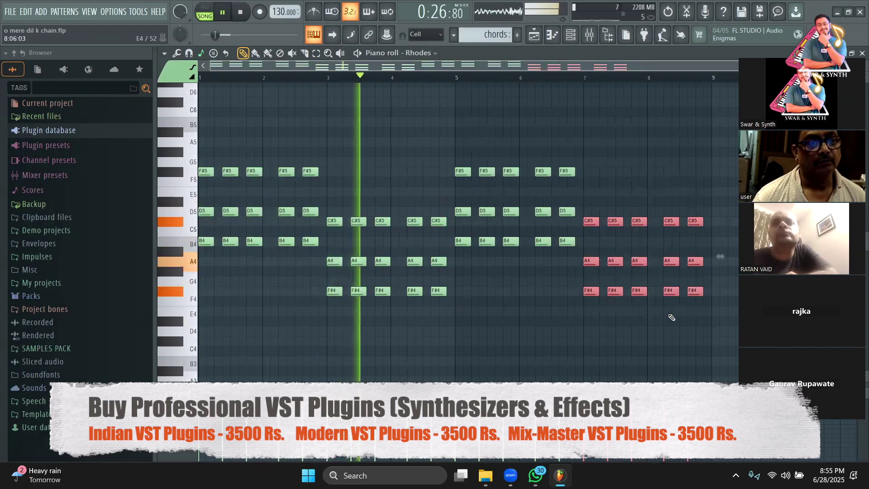
key(space)
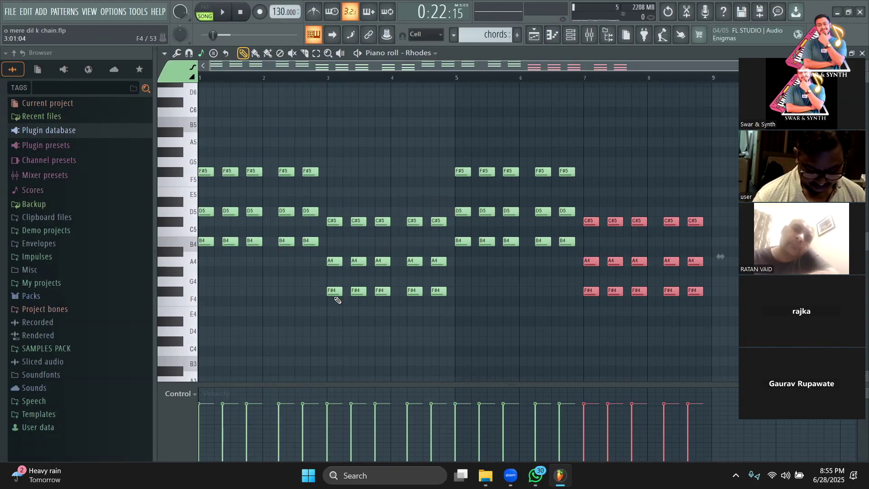
key(space)
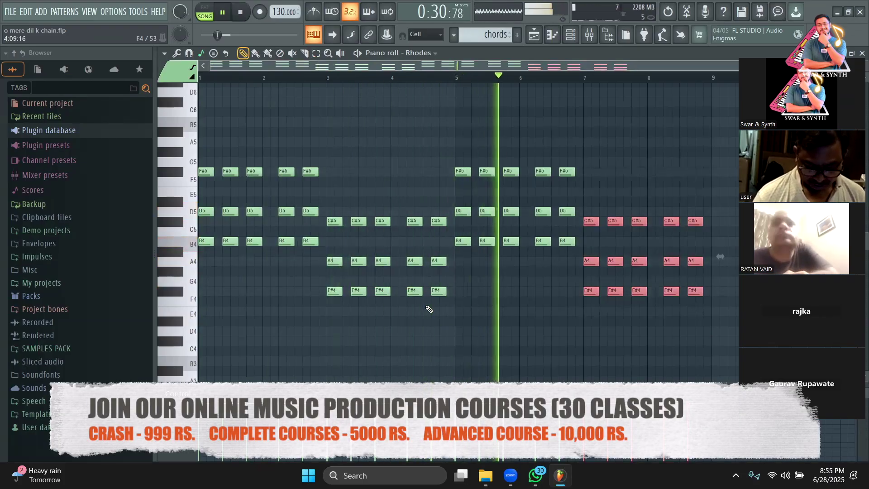
key(space)
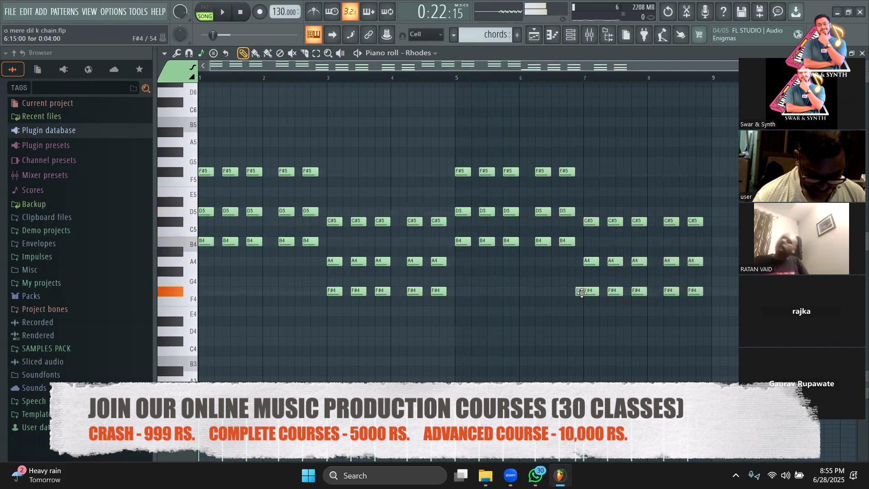
- Undo the stray F#4 note before bar 7 and raise the selected fourth chord to A4, C#5 and E5
click(583, 290)
key(ctrl+z)
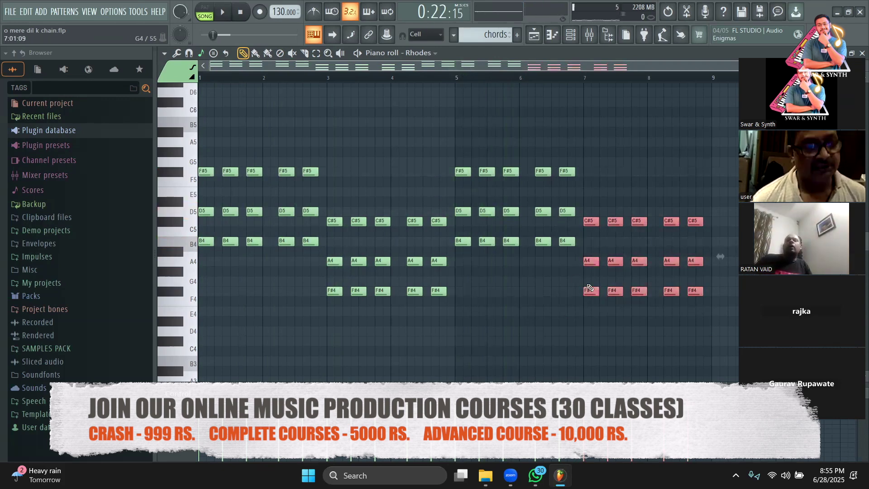
drag(593, 293, 596, 258)
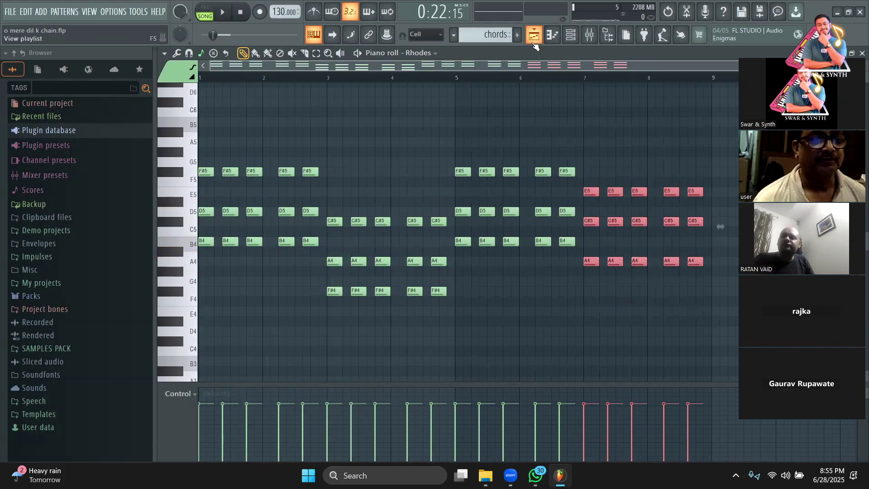
- Check the chords clips in the playlist, reopen the pattern's piano roll, and play the revised progression
click(535, 39)
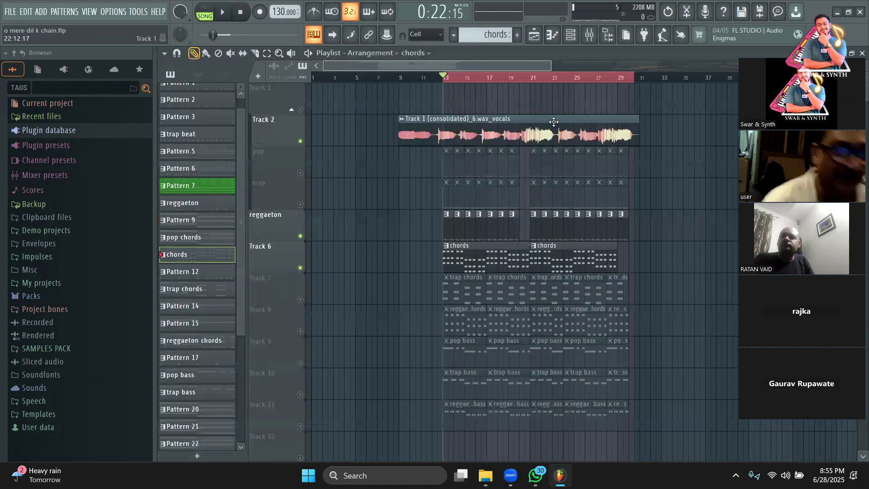
double_click(489, 260)
key(space)
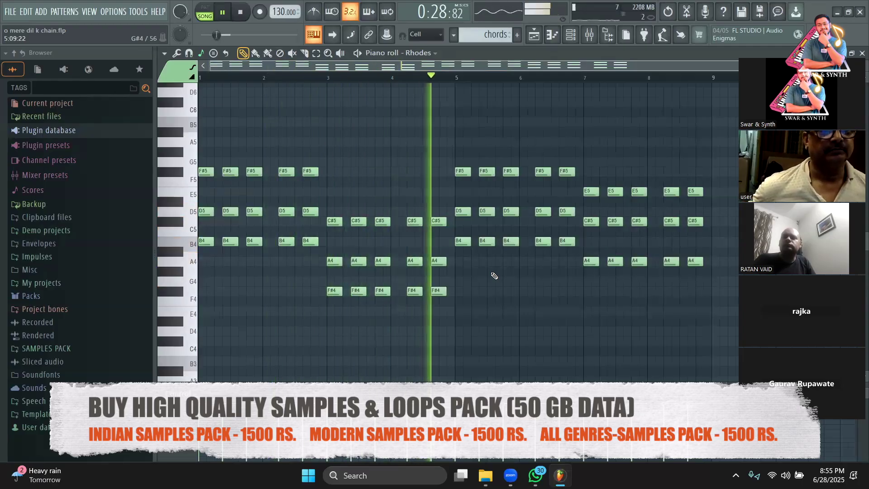
scroll(557, 272, down, 2)
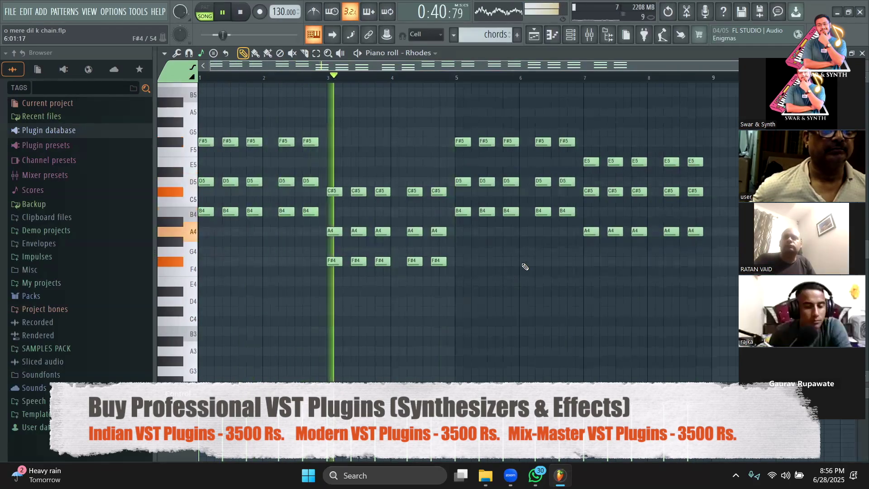
key(space)
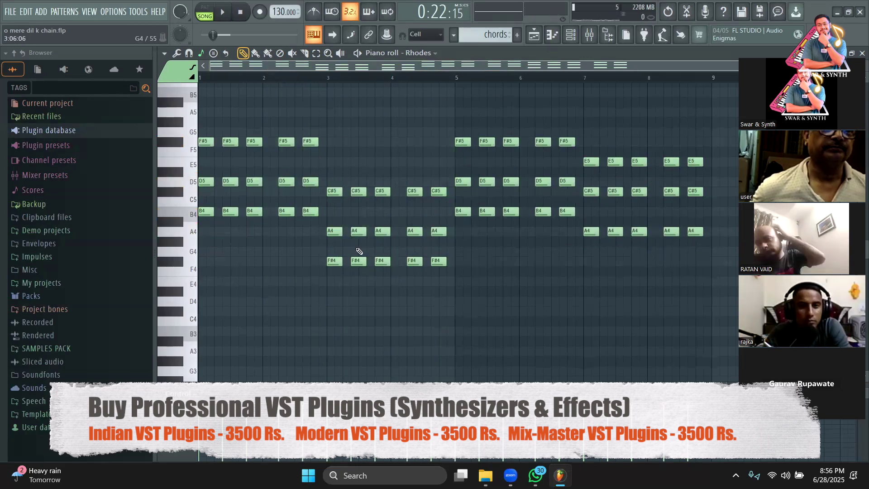
- Try lowering the second chord at bar 3 to E4, G4 and B4, and undo the move
click(323, 54)
drag(443, 306, 326, 157)
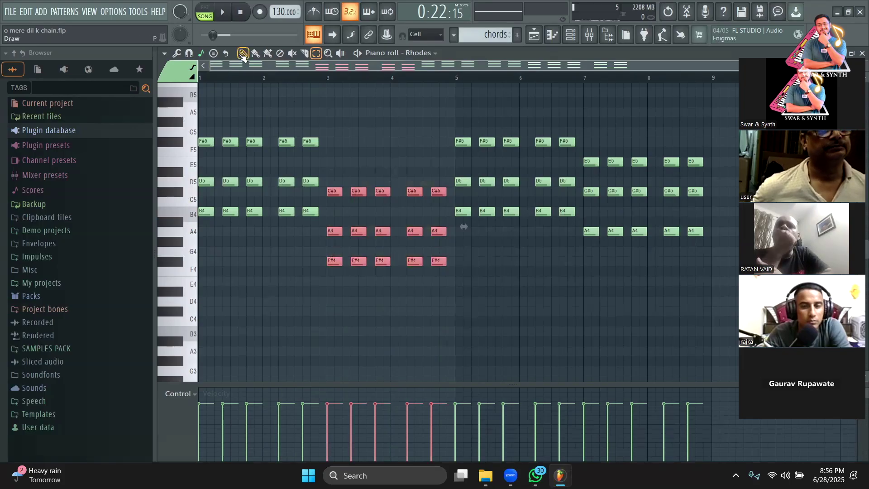
drag(330, 262, 331, 290)
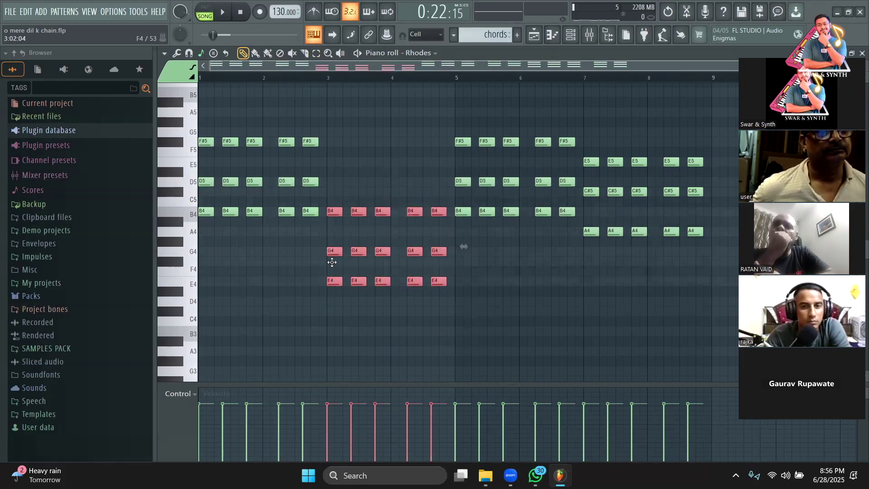
key(ctrl+z)
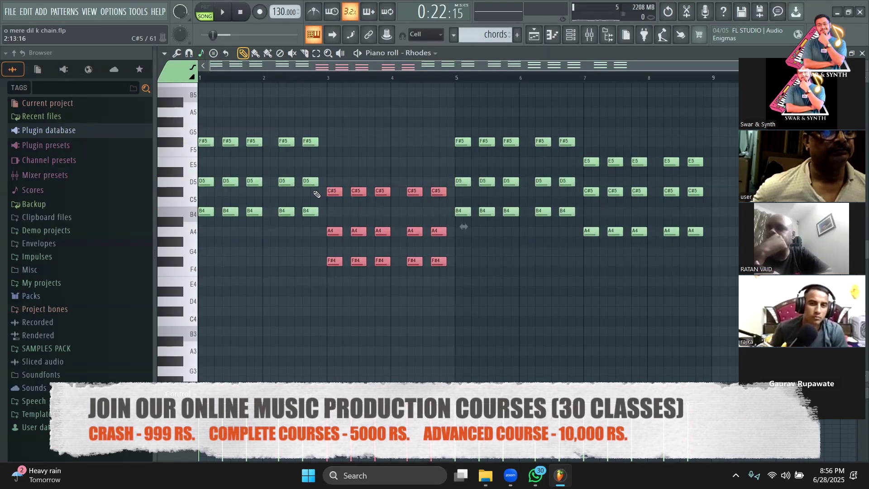
- Select all notes in the chords pattern and lower the progression so the first chord becomes A3, C#4 and E4
key(ctrl+a)
drag(205, 211, 188, 359)
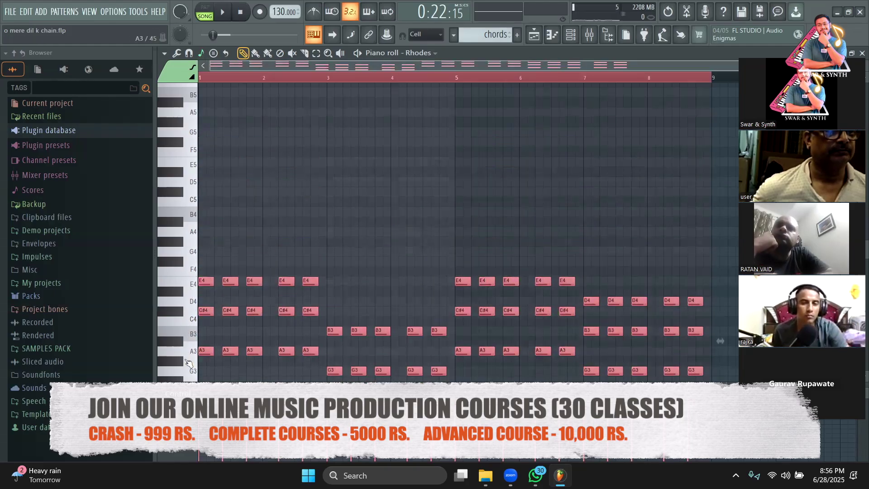
- Undo the last lowering of the chord progression in the chords pattern
key(ctrl+z)
scroll(213, 213, down, 3)
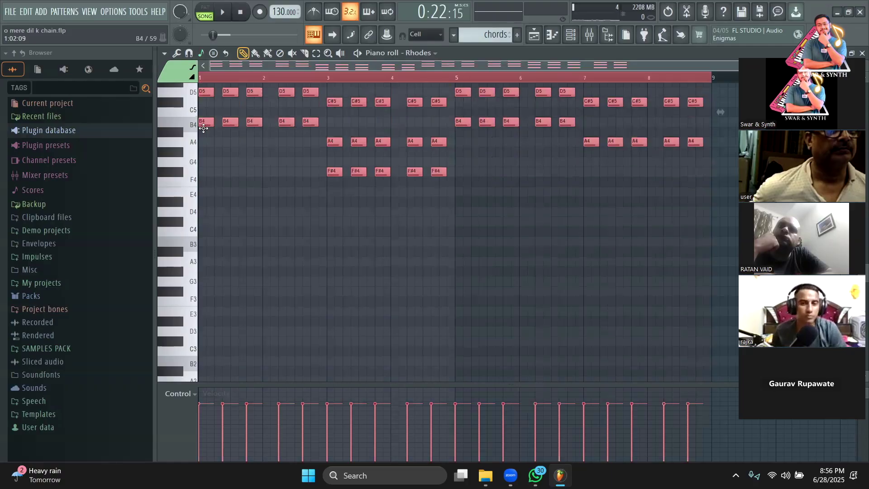
scroll(201, 125, up, 2)
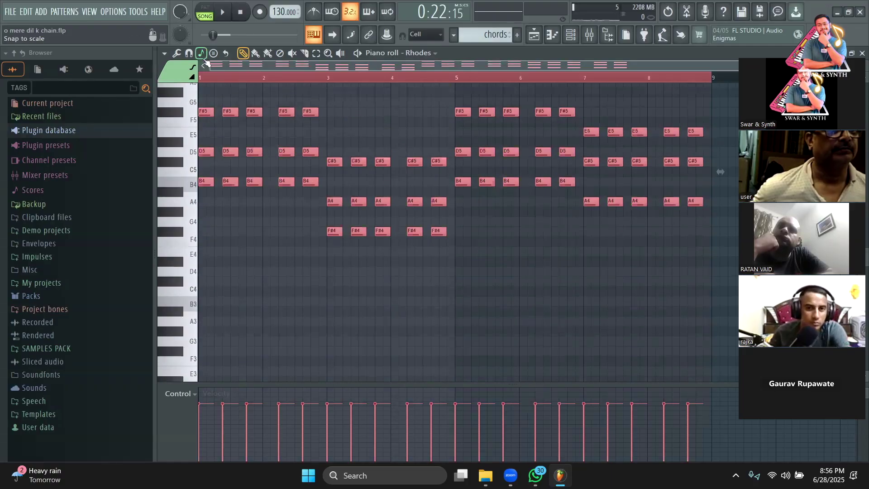
- Try raising the whole progression one semitone so the first chord becomes C5, D#5 and G5, play it, and undo the move
drag(204, 180, 205, 170)
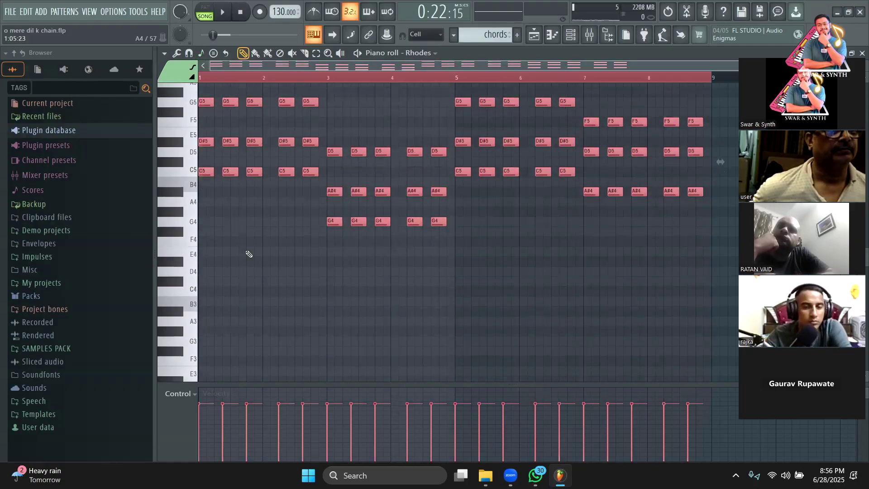
scroll(248, 254, up, 2)
key(space)
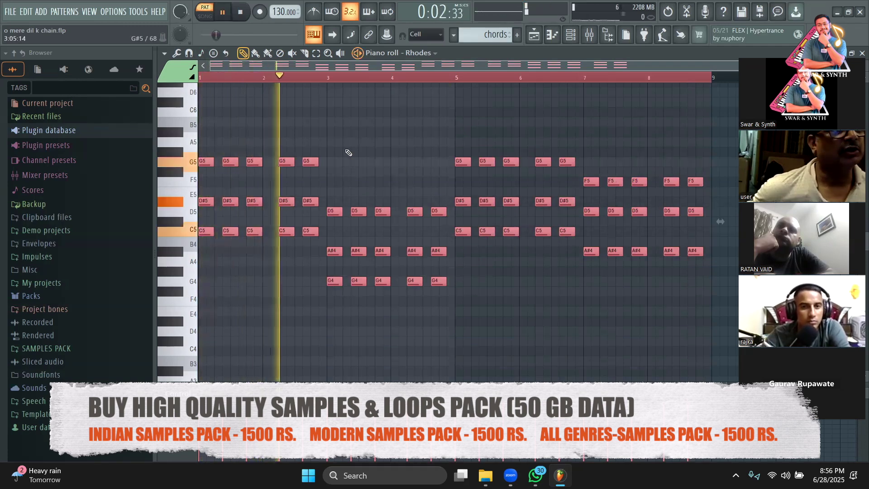
key(space)
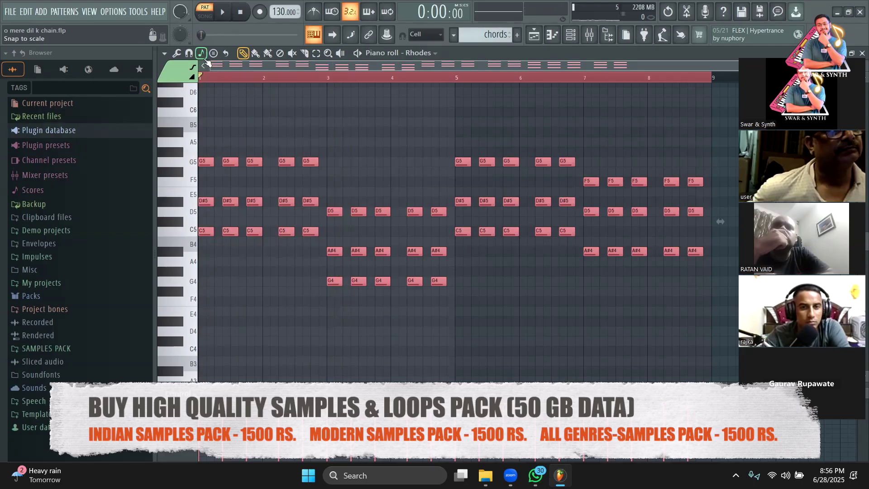
key(ctrl+z)
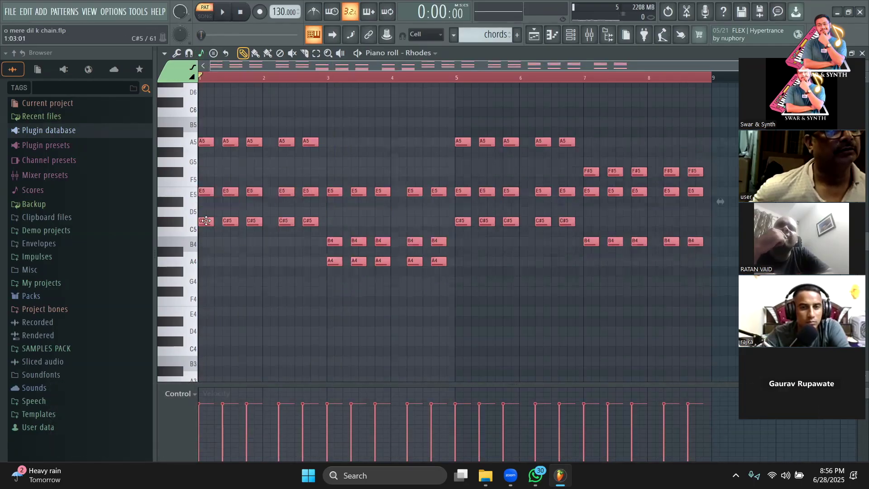
- Shift all chords with scale snapping on, check the scale list, and bring the first chord to B4, D5 and G5
mouse_move(206, 237)
mouse_down()
mouse_move(204, 259)
mouse_move(205, 224)
mouse_move(203, 301)
mouse_move(202, 246)
mouse_up()
drag(193, 202, 197, 221)
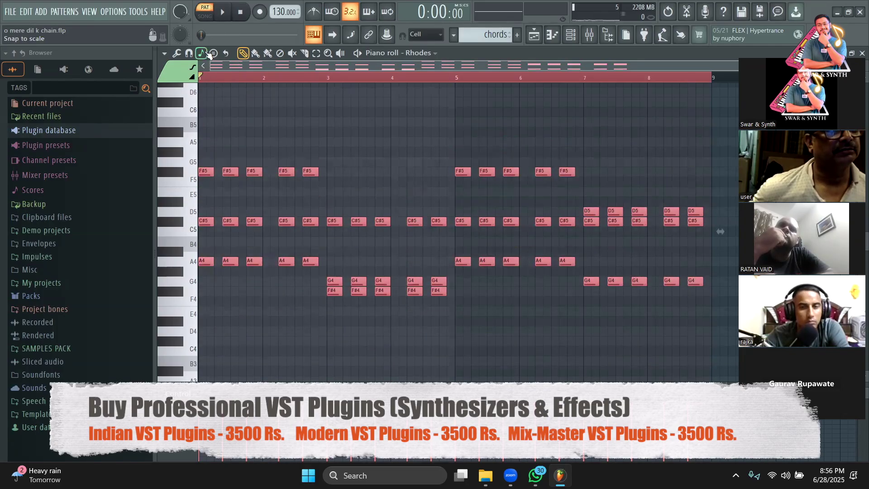
right_click(203, 54)
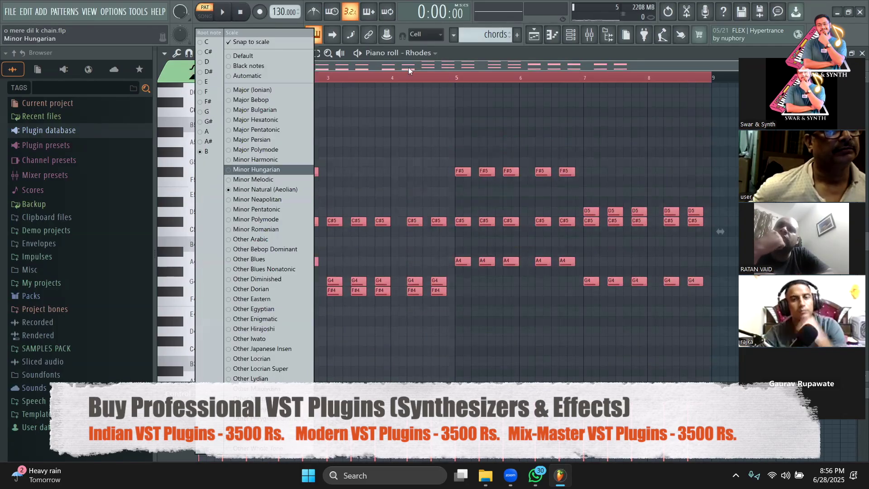
drag(210, 270, 203, 235)
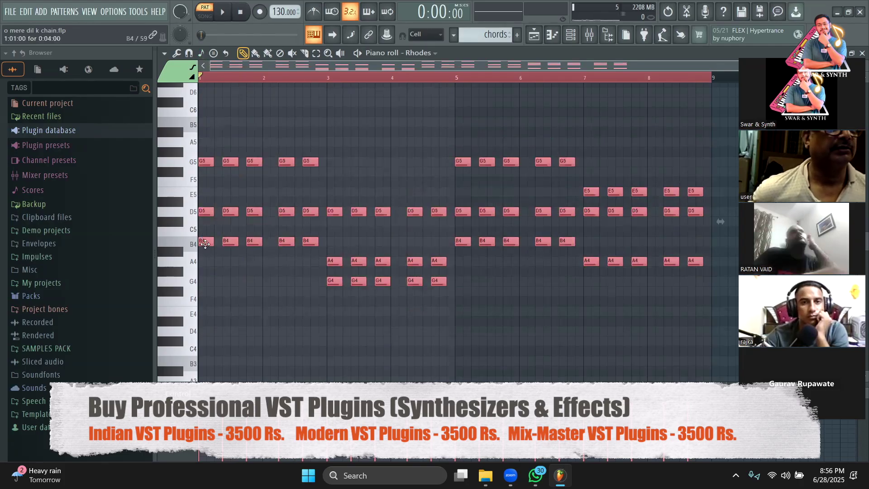
- Raise the whole progression one semitone so the first chord becomes C5, D#5 and G#5, and play it
drag(205, 245, 204, 229)
key(space)
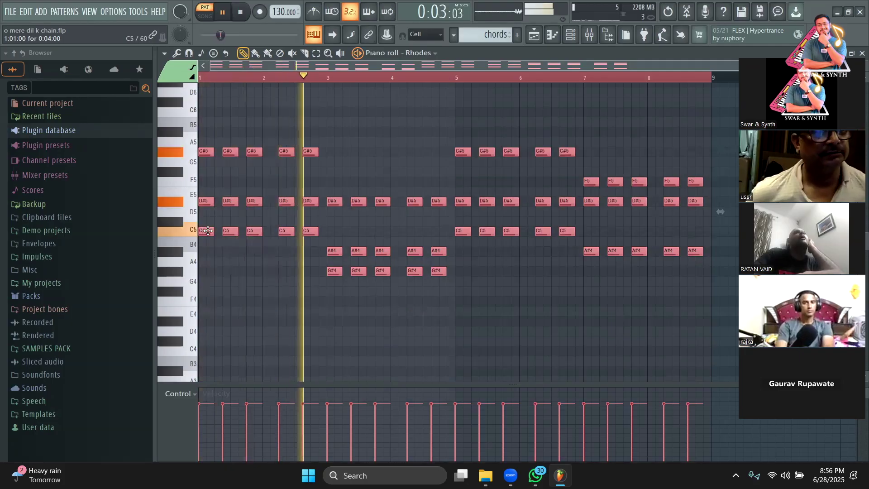
key(space)
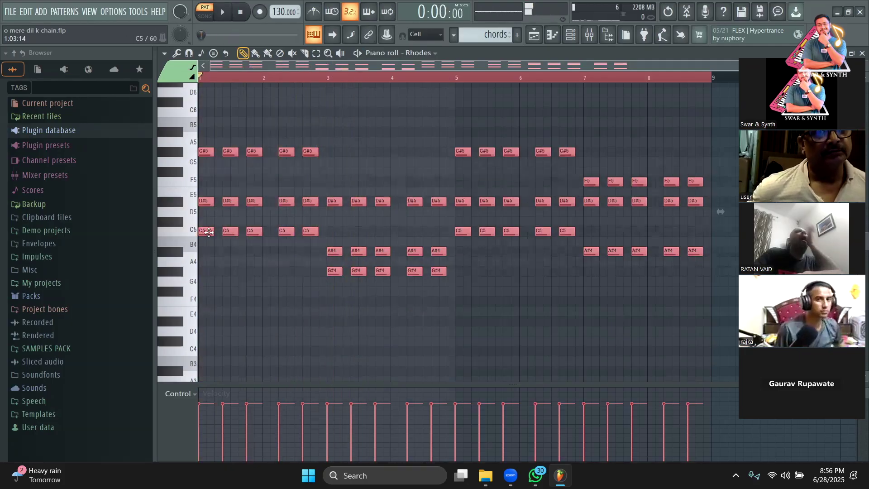
- Raise all chords two more semitones so the first chord becomes D5, F5 and A#5, and play the progression
drag(209, 225, 209, 220)
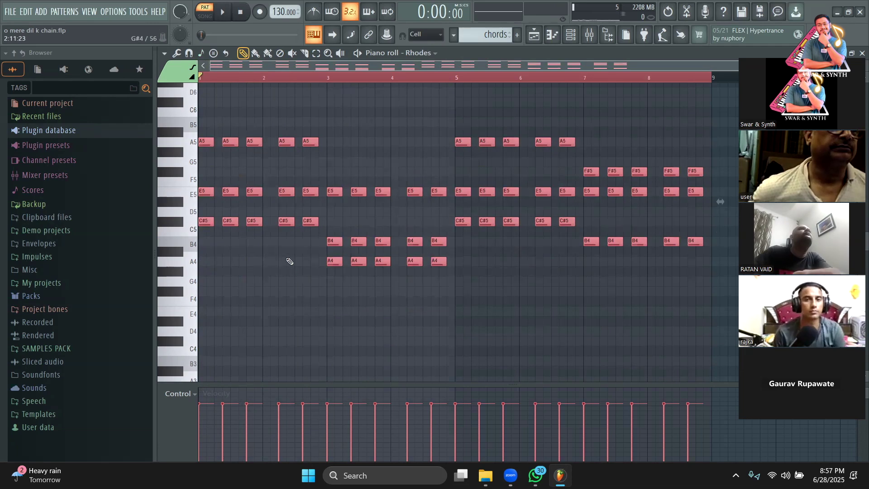
drag(207, 221, 206, 211)
key(space)
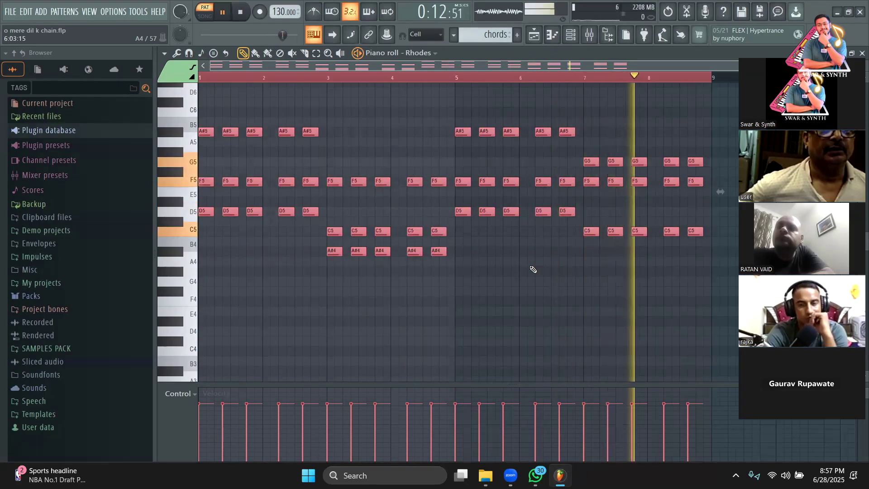
key(space)
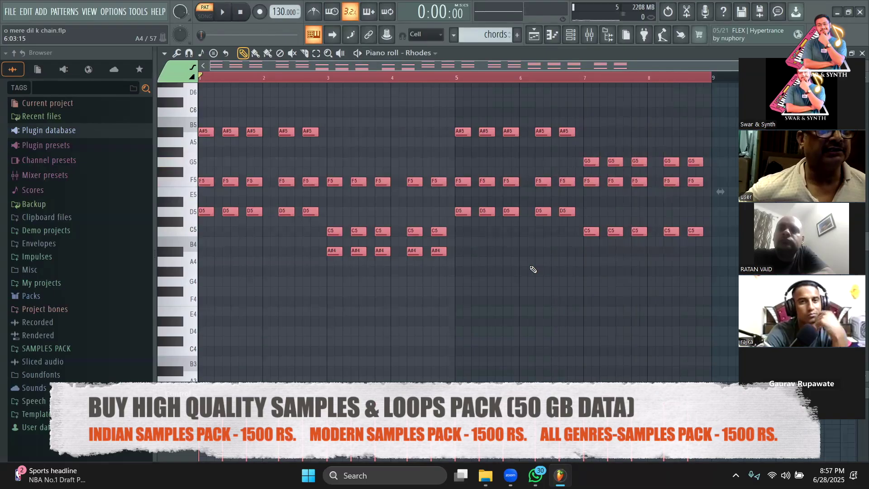
- Clear the note and timeline selections in the piano roll and return the playhead to the start
click(528, 272)
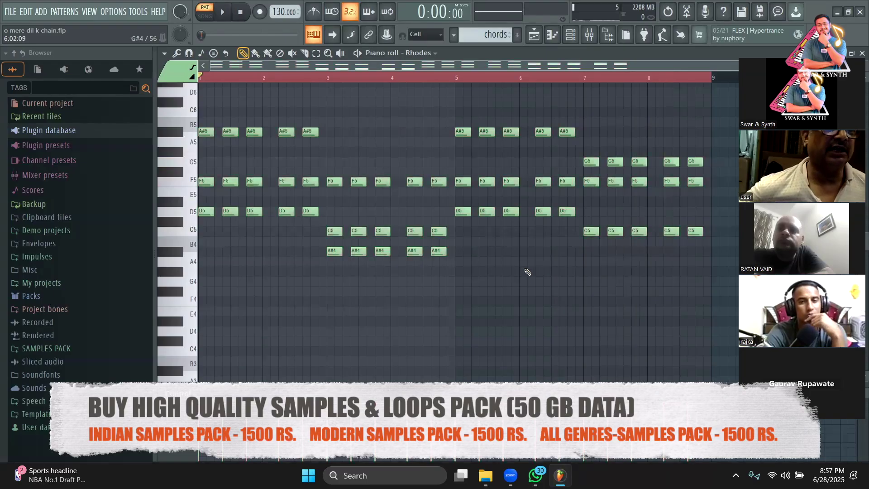
key(ctrl+a)
click(501, 260)
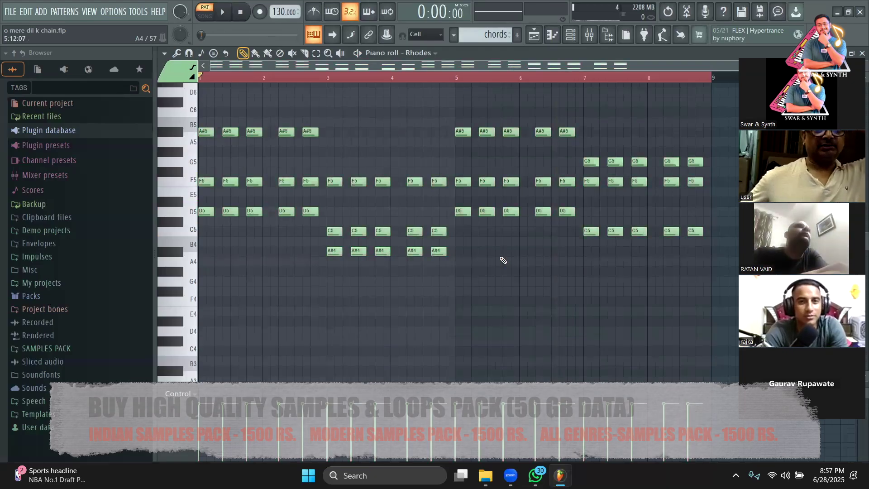
key(ctrl+a)
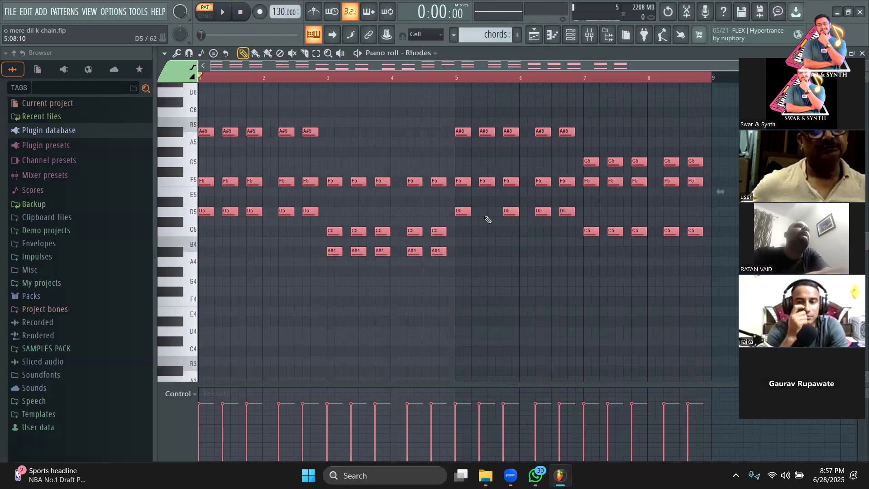
click(519, 303)
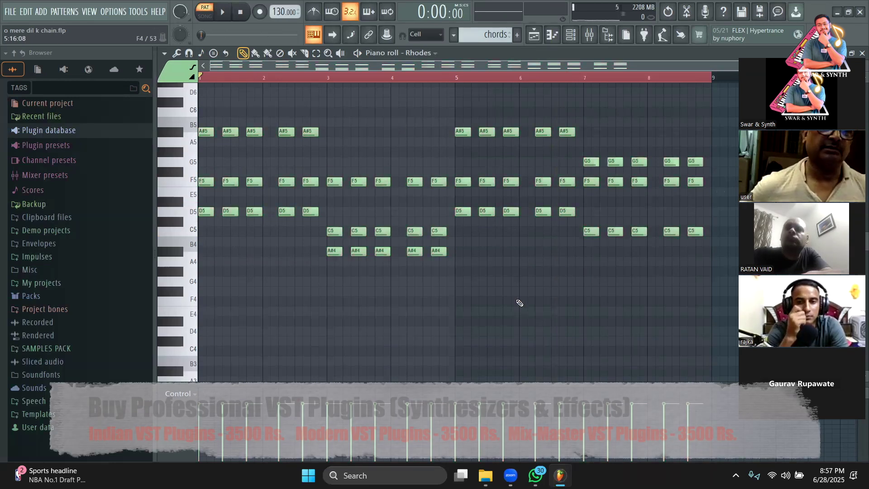
scroll(519, 302, up, 2)
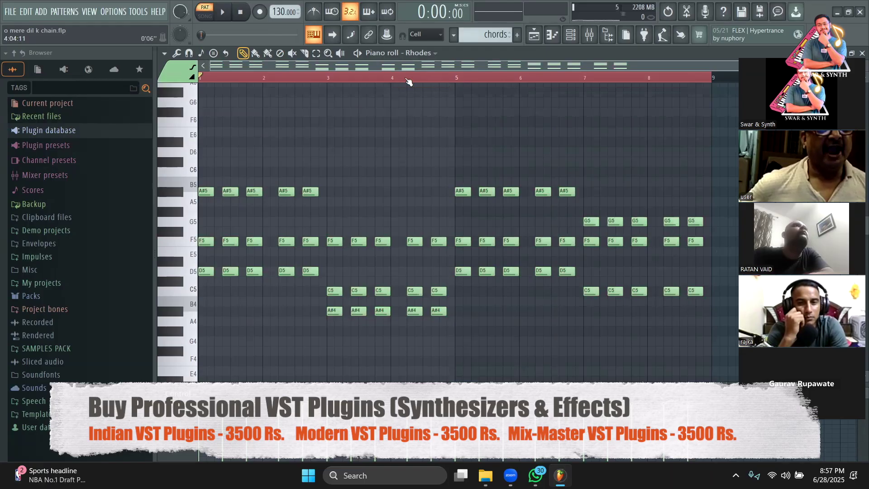
click(407, 79)
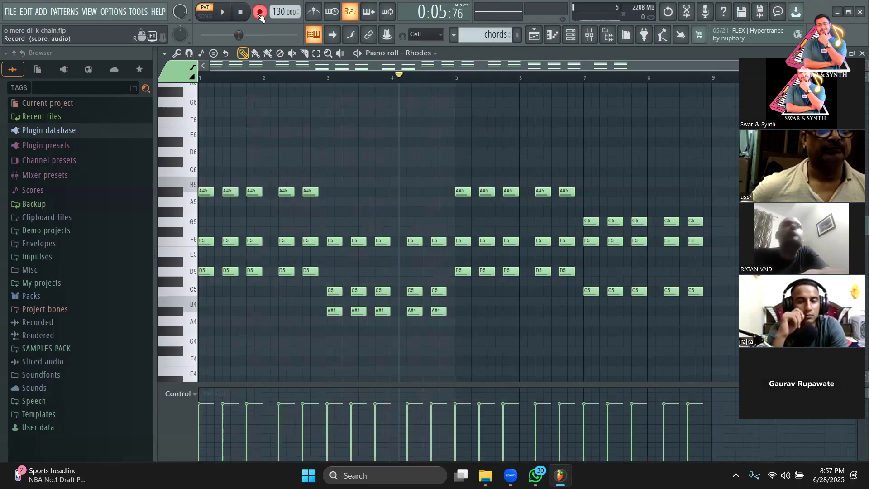
click(240, 12)
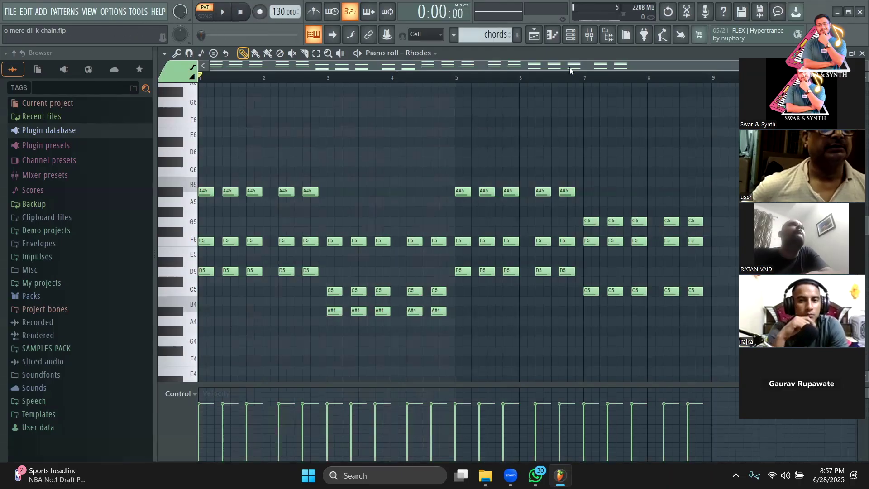
- Cut all Rhodes notes from the chords pattern in the channel rack and reopen the channel's piano roll
click(571, 35)
right_click(259, 316)
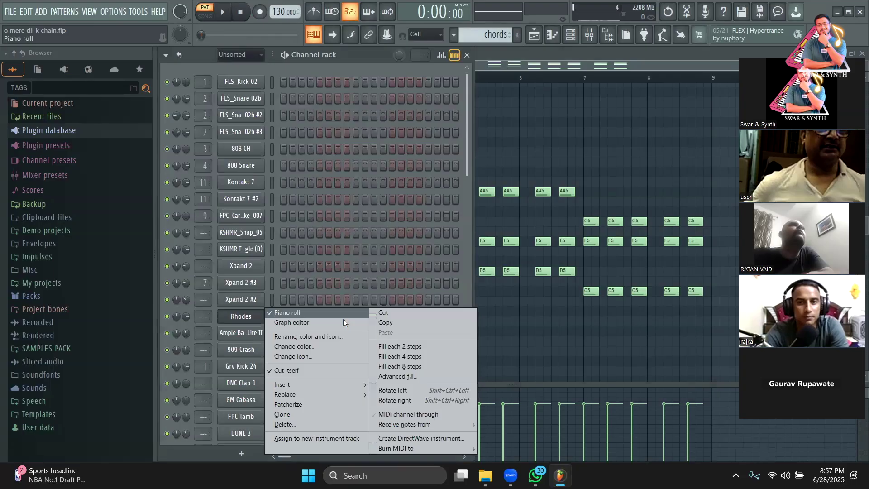
click(376, 314)
click(454, 54)
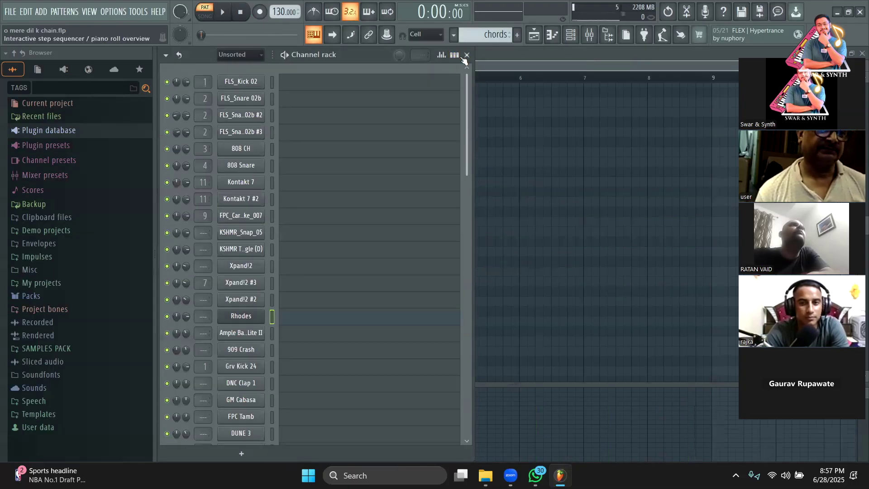
click(312, 314)
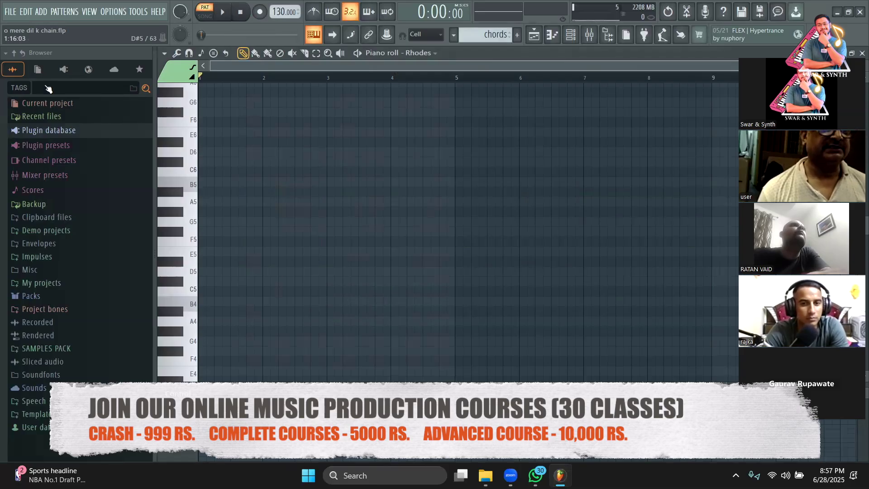
- Stamp a Major 7th chord on G5 at bar 1 and stretch it to three bars
click(214, 55)
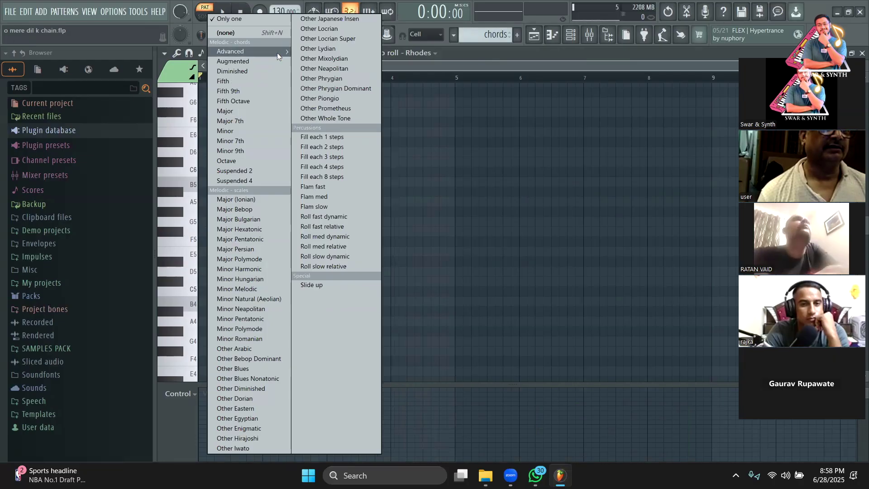
mouse_move(277, 53)
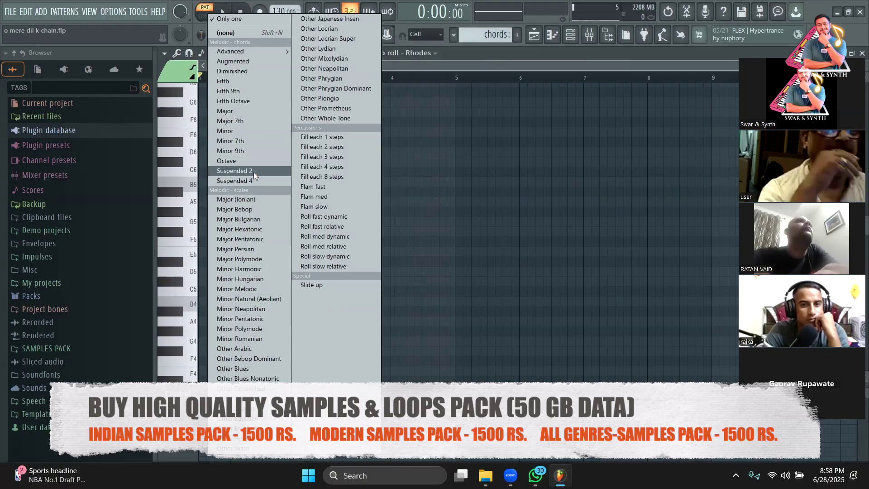
click(250, 121)
click(208, 222)
drag(230, 166, 408, 166)
scroll(303, 154, up, 3)
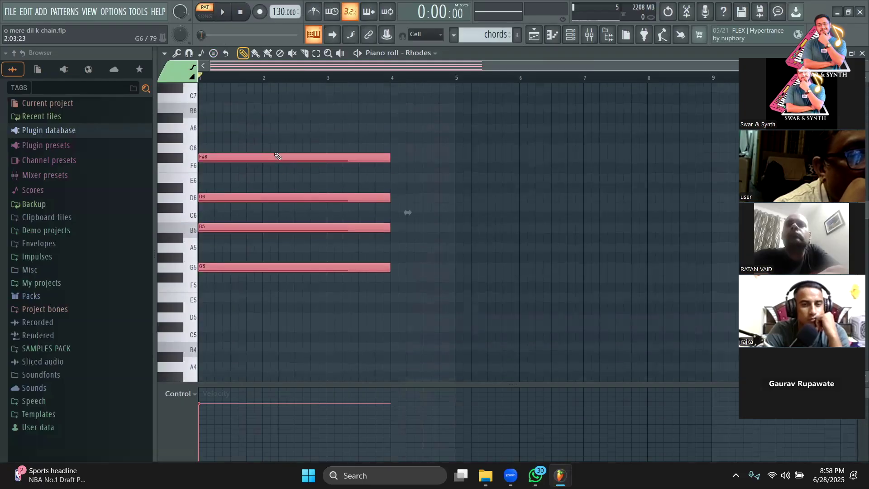
- Stamp a Minor 9th chord on G5 at bar 4, directly following the Major 7th chord
click(213, 53)
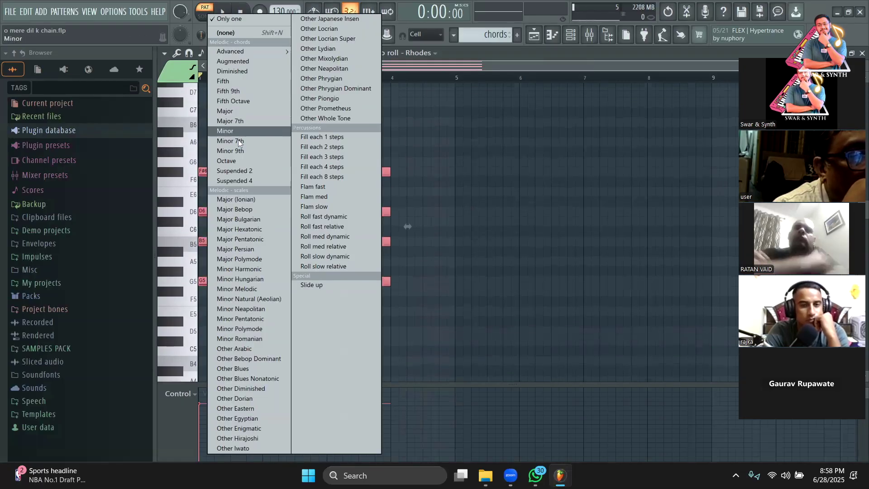
click(243, 151)
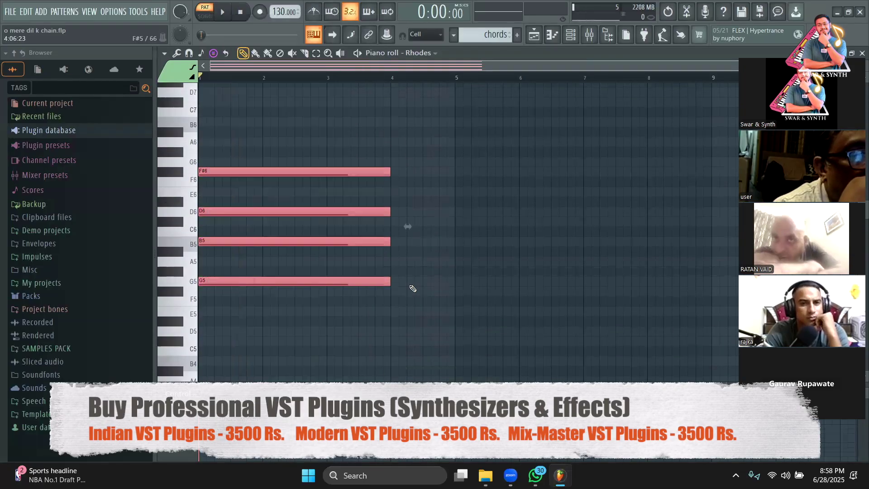
click(393, 281)
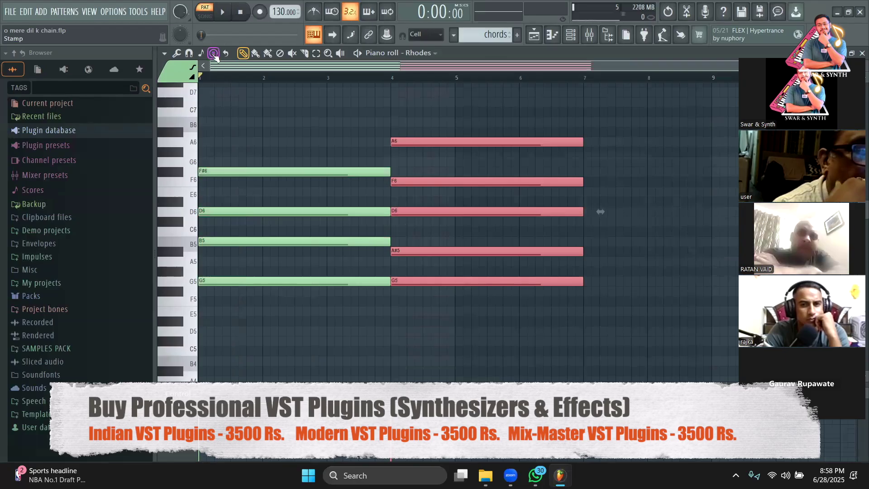
- Stamp a Suspended 2 chord on G5 at bar 7, directly following the Minor 9th chord
click(213, 53)
click(238, 170)
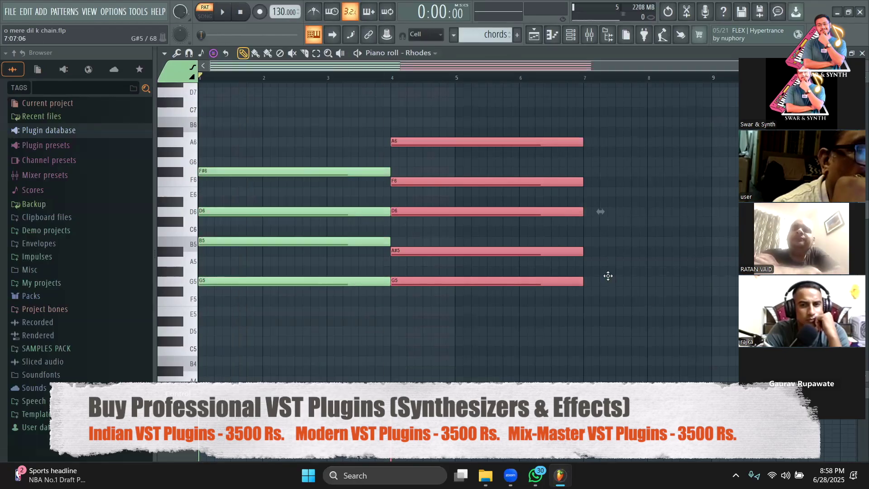
click(608, 275)
scroll(696, 76, right, 1)
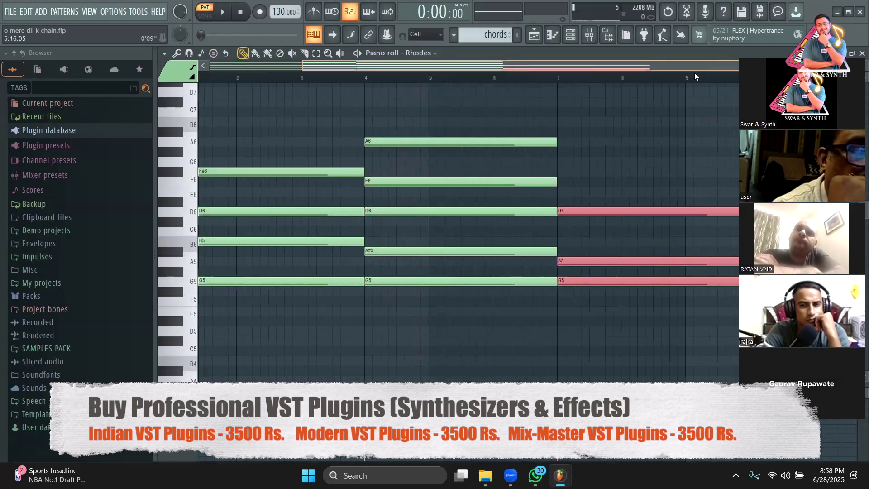
- Stamp an advanced m-Maj7add13 chord on G5 at bar 11 and look over its notes
scroll(696, 76, right, 2)
key(c)
click(226, 54)
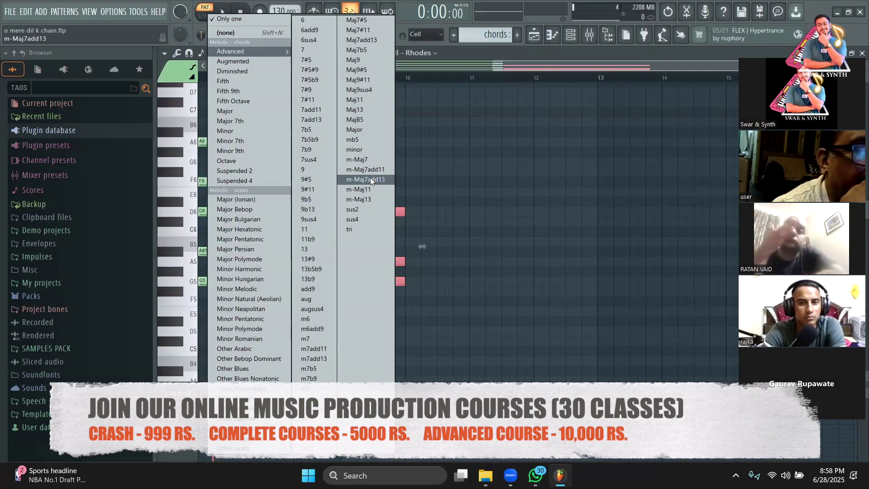
click(370, 180)
click(471, 283)
scroll(496, 321, up, 3)
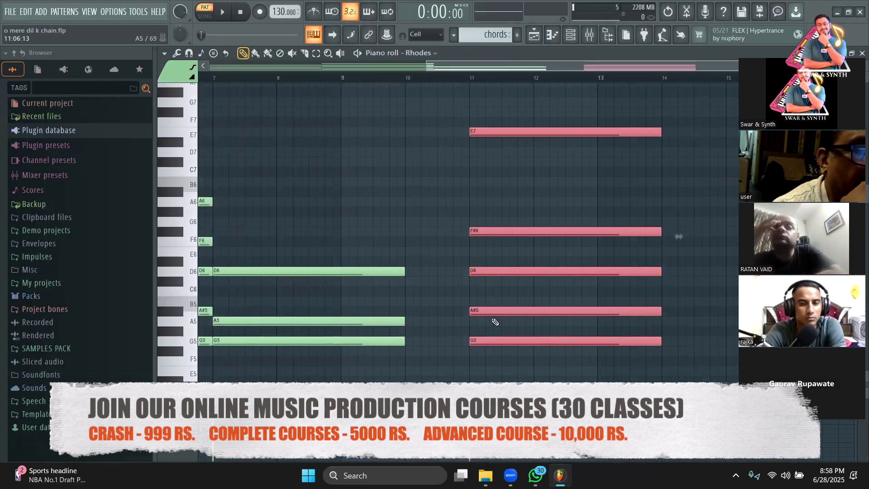
scroll(495, 321, up, 2)
scroll(450, 156, down, 2)
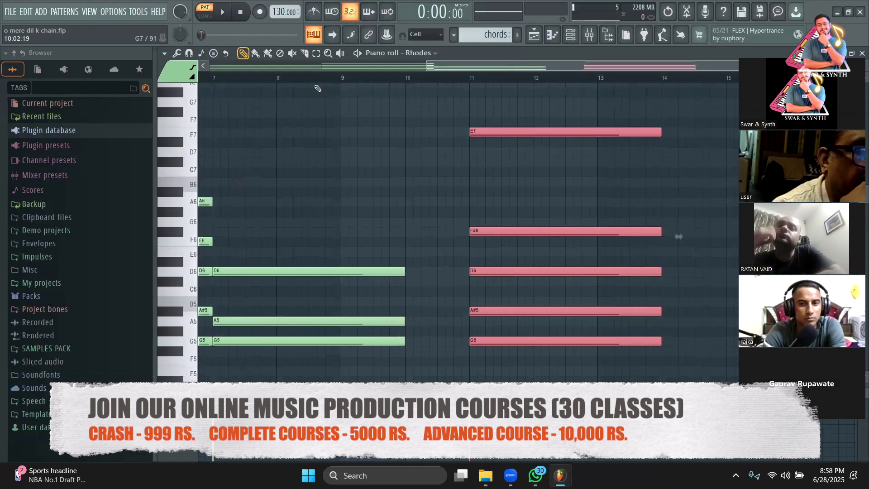
click(214, 53)
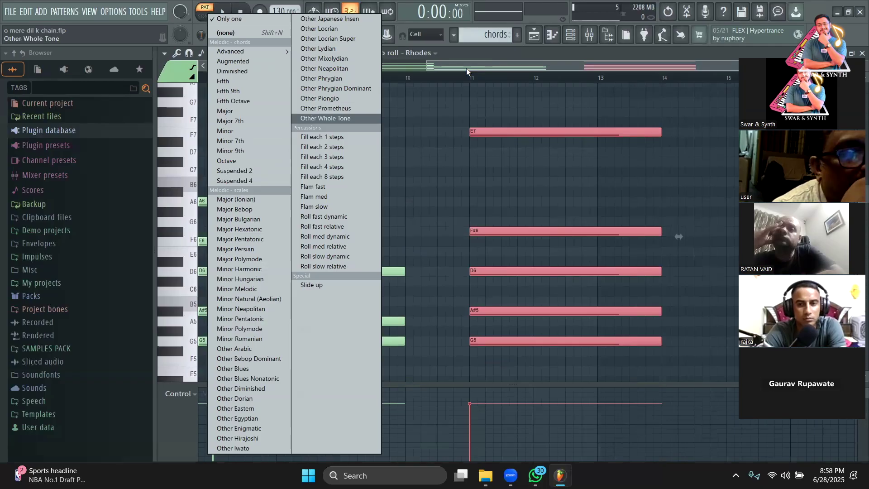
click(326, 118)
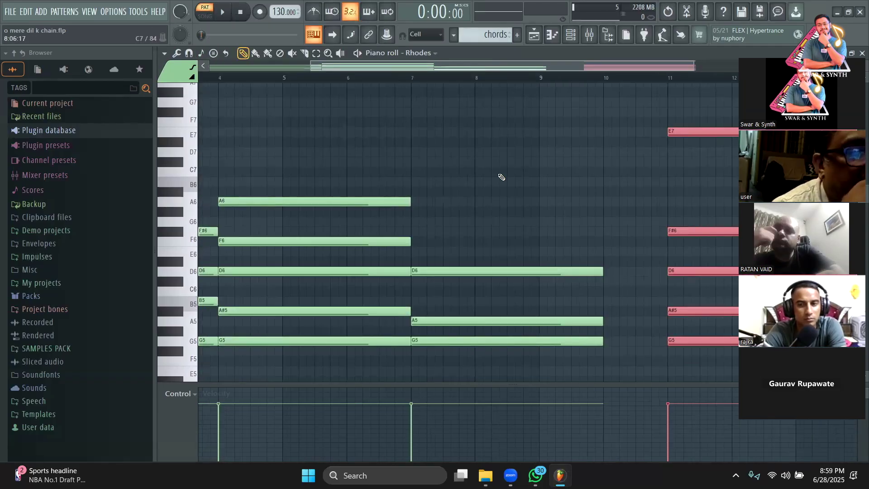
drag(556, 77, 453, 78)
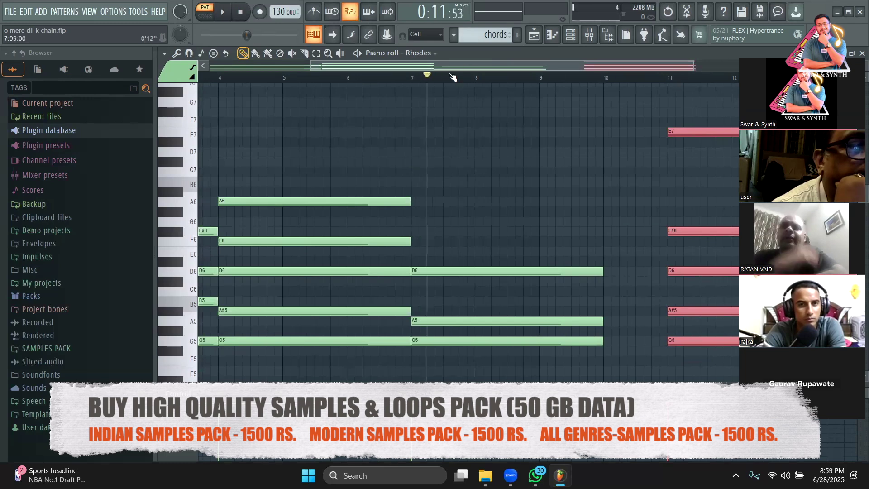
scroll(470, 61, left, 3)
drag(594, 66, 707, 68)
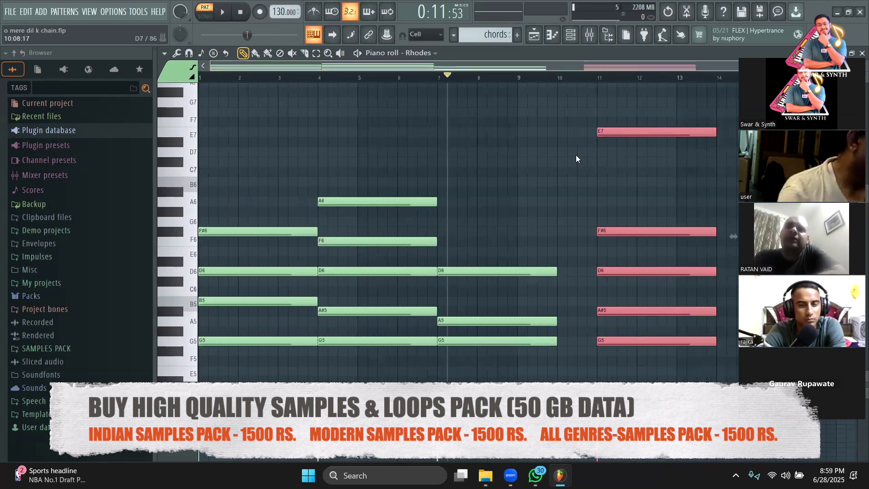
- Delete all stamped notes from the chords pattern and return the playhead to the start of bar 1
key(ctrl+a)
key(Delete)
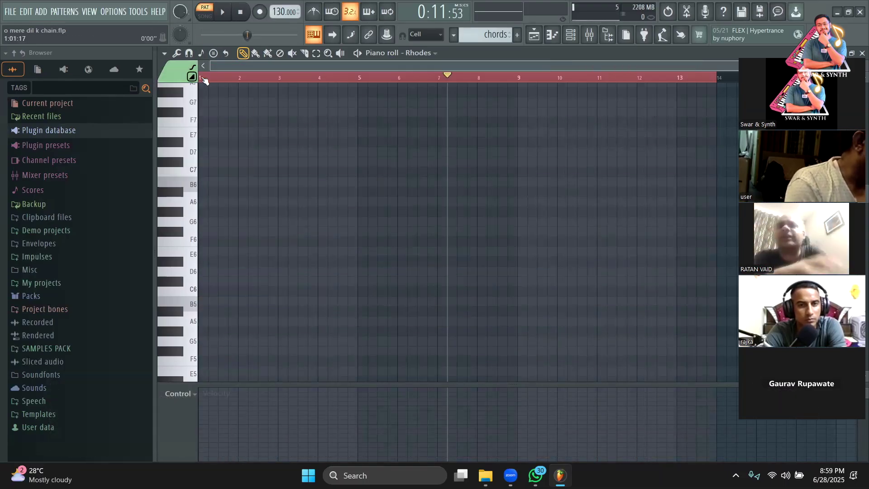
click(205, 80)
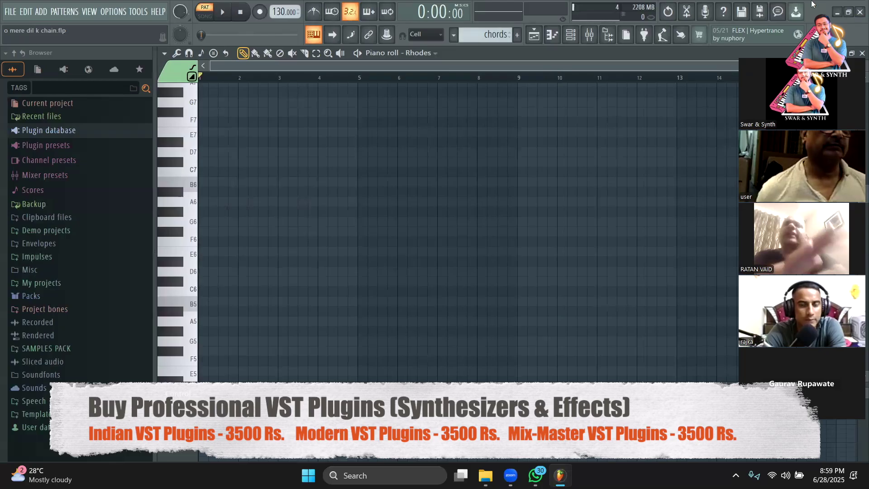
- Close the "o mere dil k chain" project without saving the changes, and close its project folder window
click(860, 12)
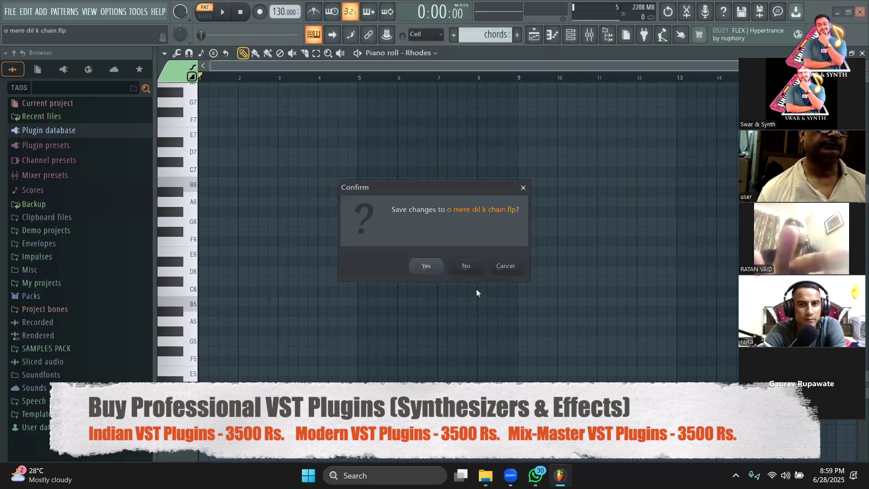
click(471, 272)
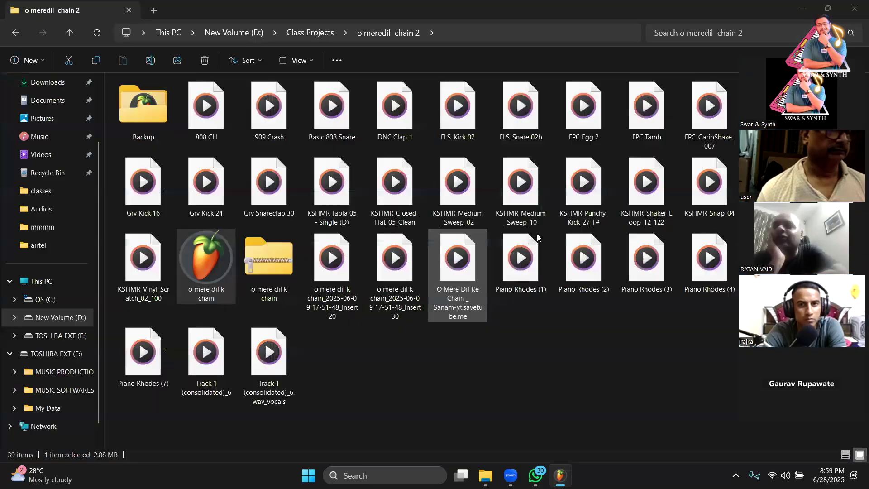
click(856, 5)
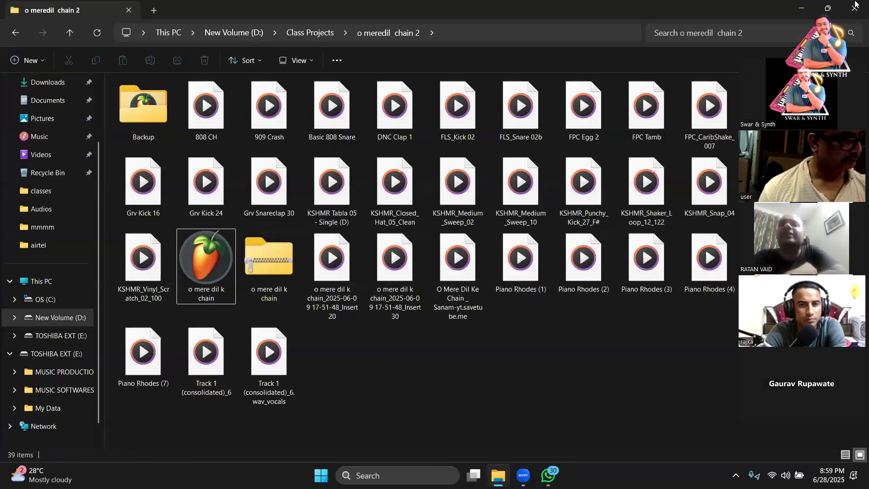
right_click(323, 164)
click(341, 194)
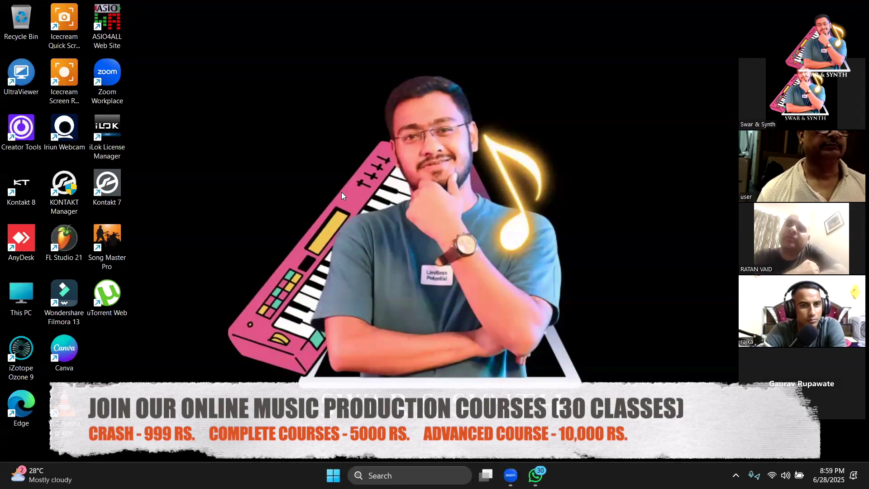
right_click(229, 93)
click(269, 144)
right_click(268, 144)
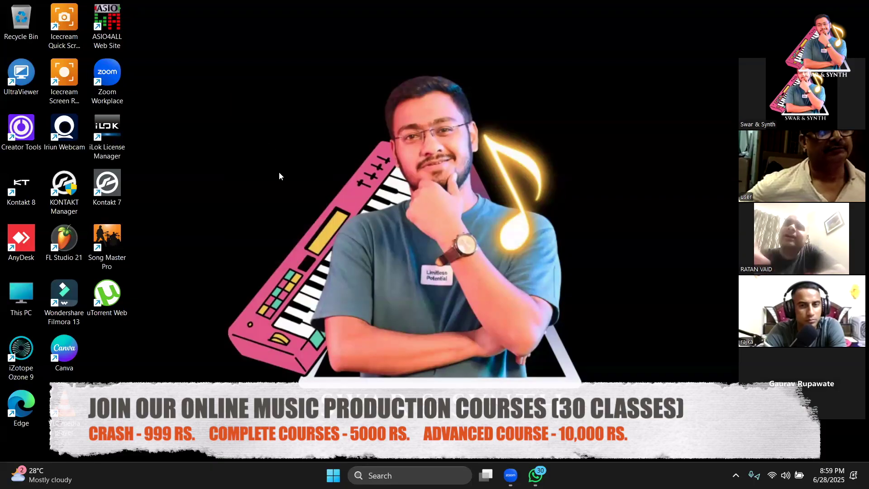
click(286, 191)
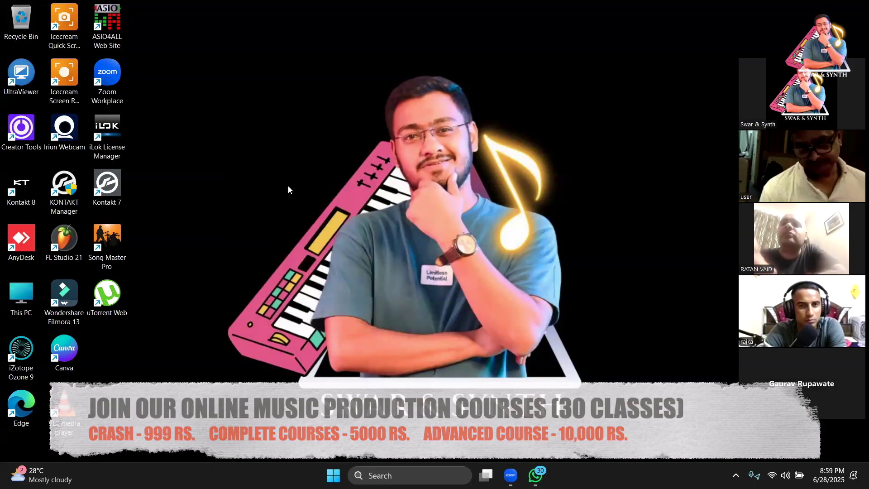
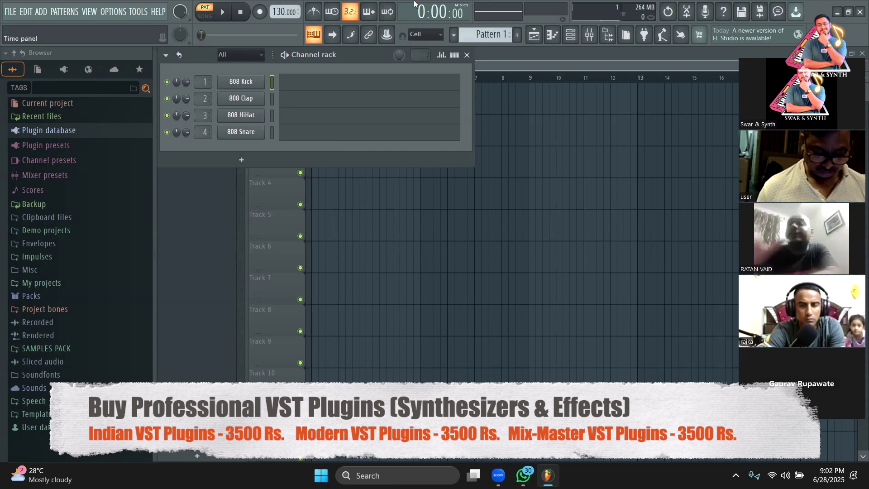
- Open the piano roll of the 808 Snare channel and look through the Stamp tool's chords and scales
click(232, 166)
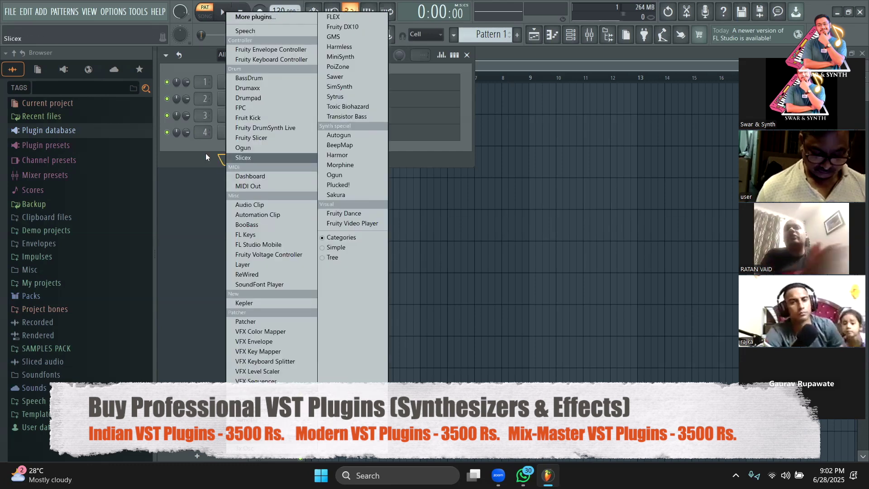
click(232, 164)
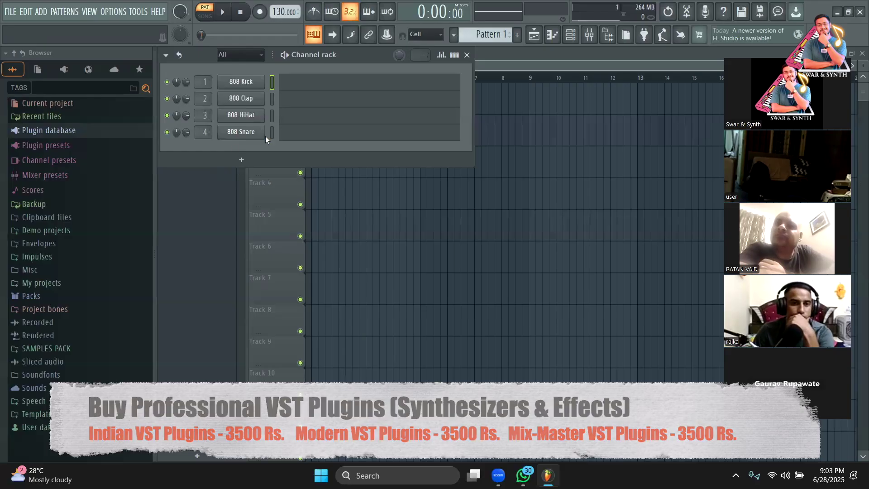
click(304, 138)
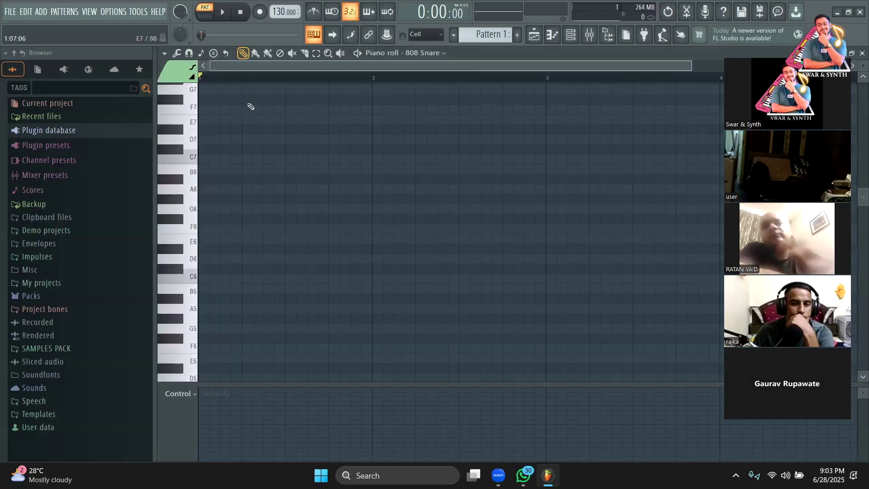
click(219, 53)
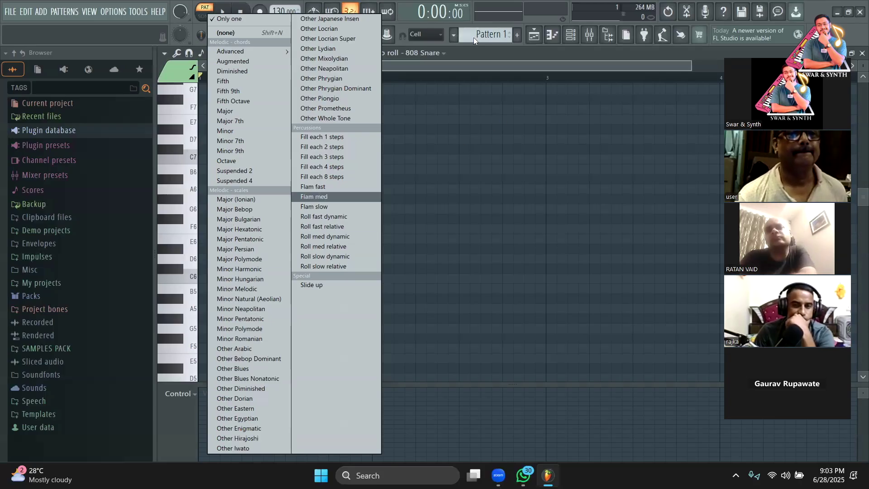
click(479, 57)
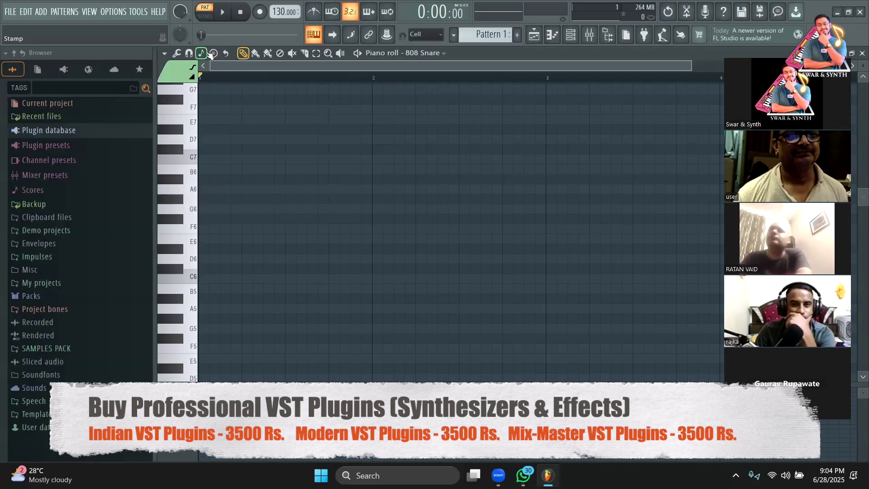
- Look through the snap-to-scale options and set the piano roll to snap to the Other Arabic scale
click(212, 53)
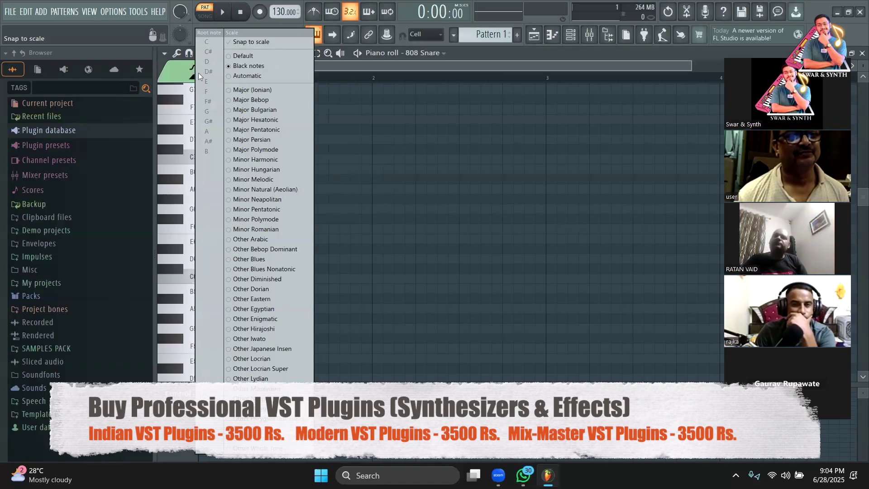
click(249, 66)
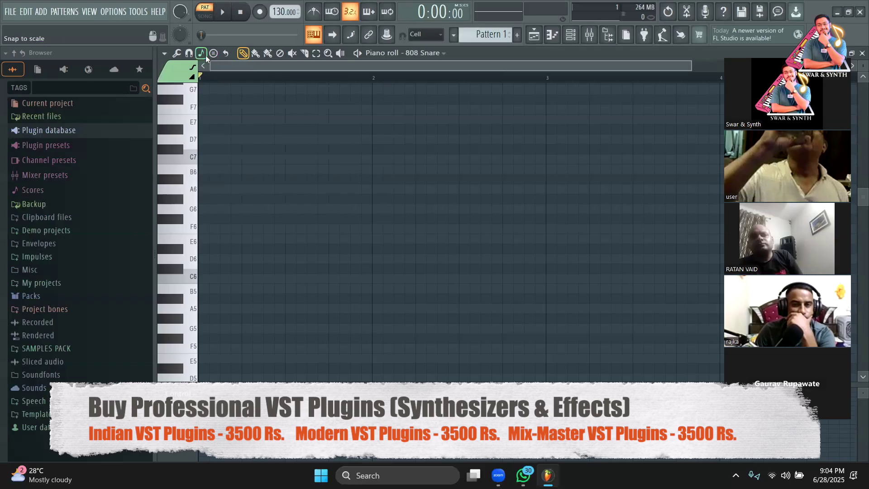
click(213, 54)
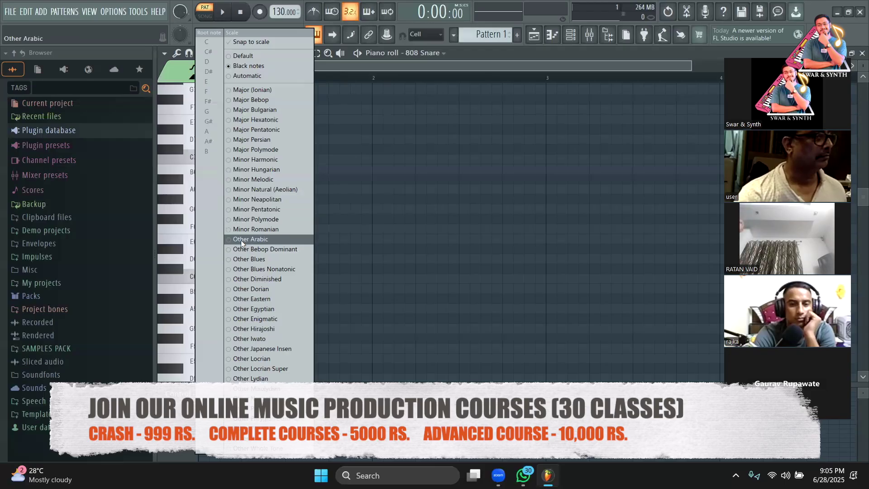
click(241, 240)
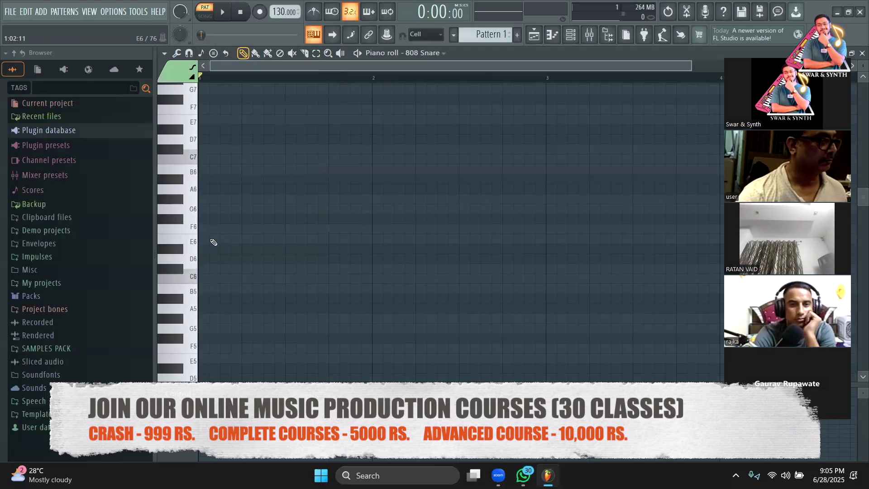
click(214, 54)
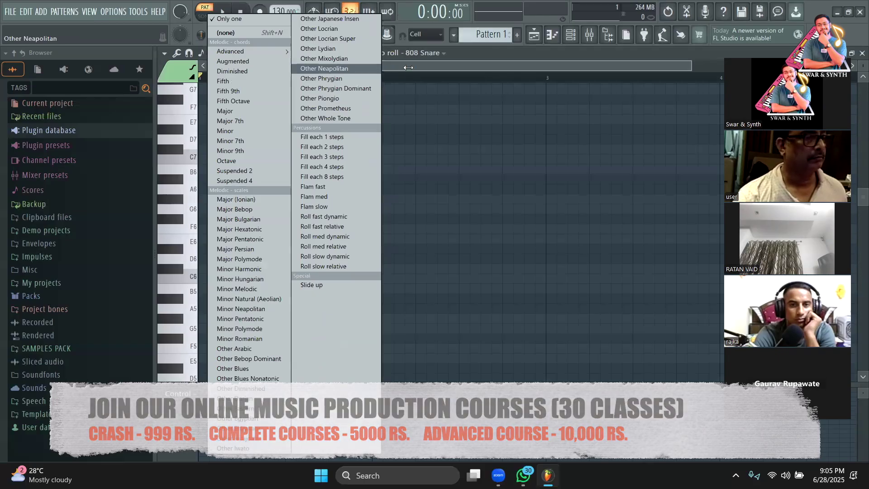
click(325, 69)
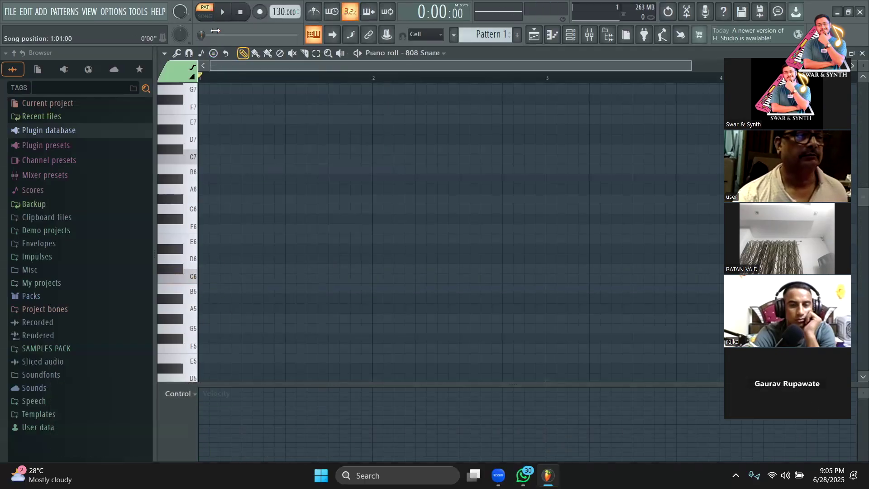
- Set the snap scale's root note to E and stamp a three-note C6, E6, G#6 chord at the start of bar 1
click(214, 54)
click(231, 116)
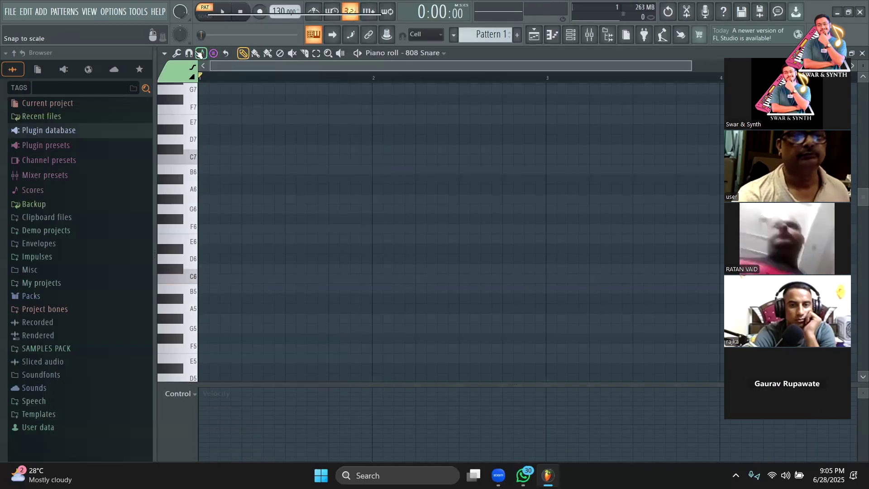
click(203, 54)
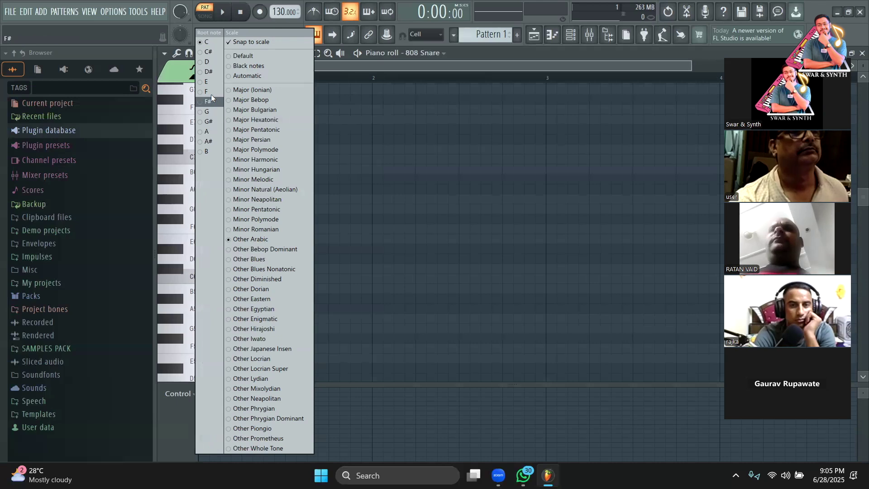
click(206, 82)
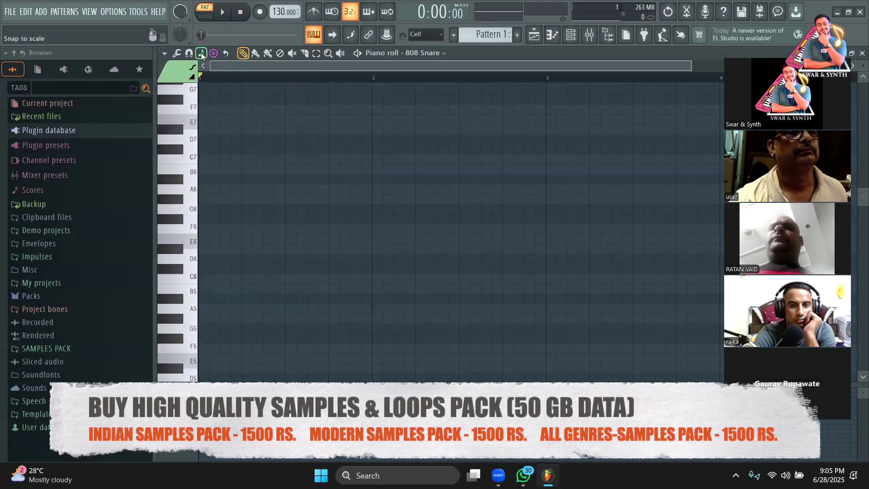
click(203, 54)
click(410, 68)
drag(222, 235, 195, 297)
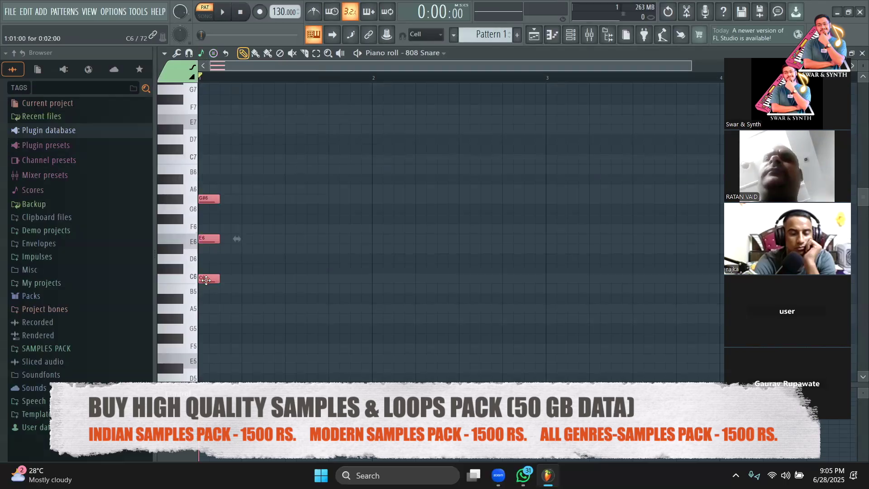
key(space)
key(space)
- Replace the 808 Snare channel's sound with the Classical Acoustic guitar preset from the Instruments pack
click(571, 37)
click(574, 39)
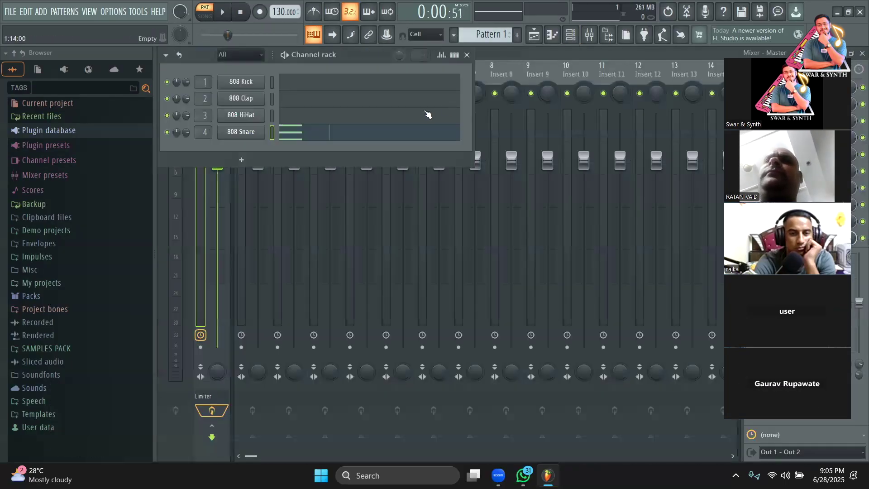
click(31, 296)
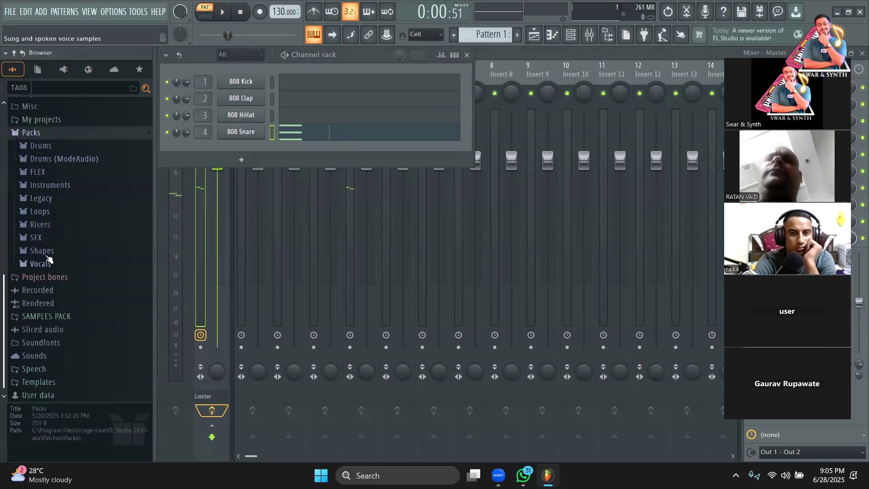
click(51, 183)
click(67, 270)
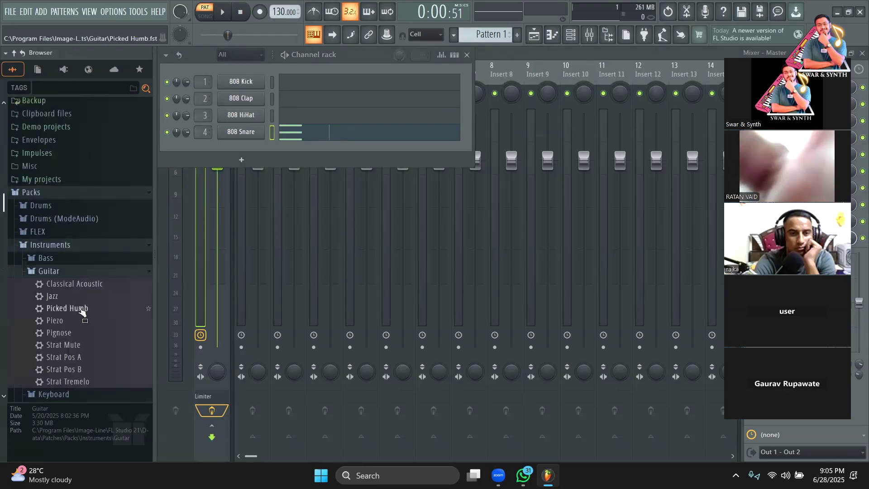
drag(82, 283, 238, 131)
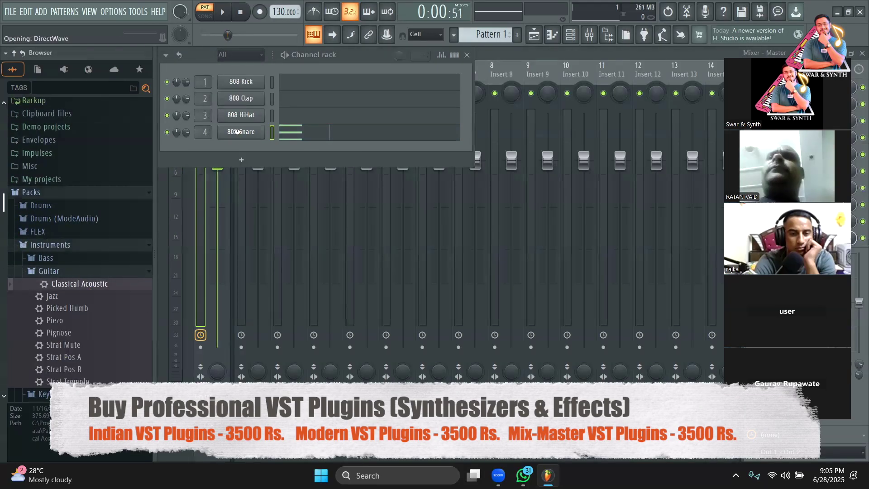
- Stretch all three notes of the Classical Acoustic chord to one full bar and play it back
click(299, 136)
key(space)
click(241, 19)
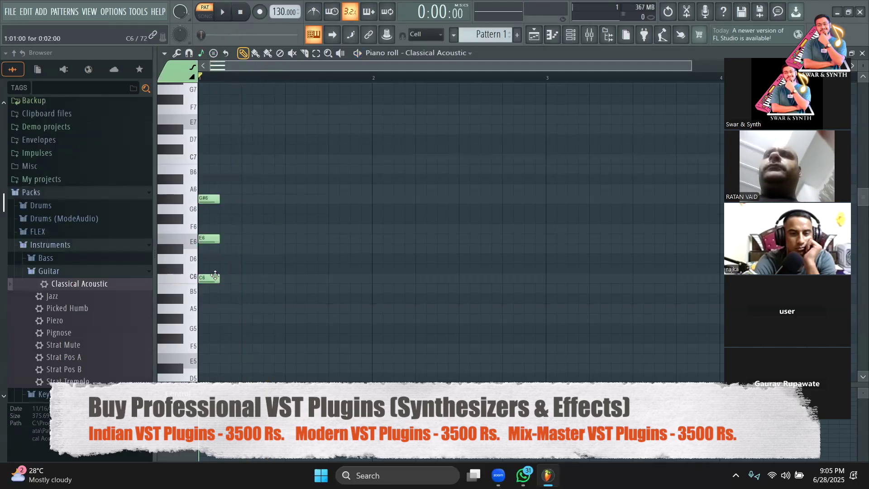
key(ctrl+a)
drag(219, 237, 376, 243)
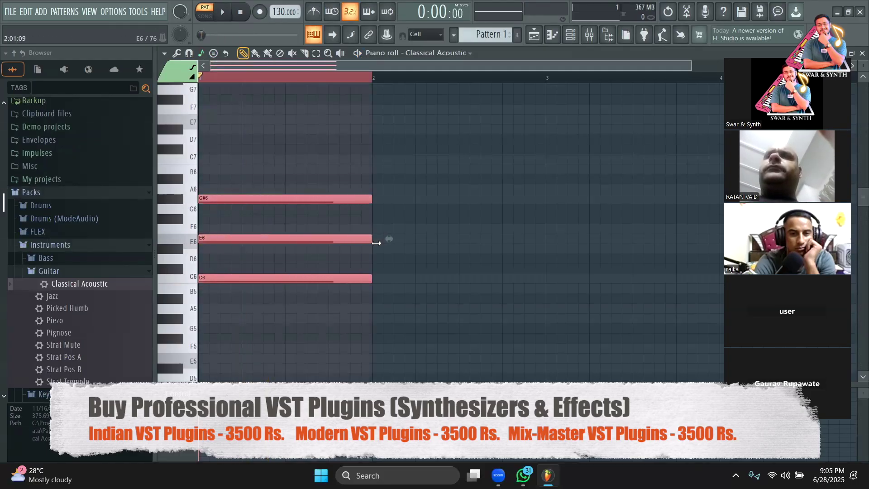
key(space)
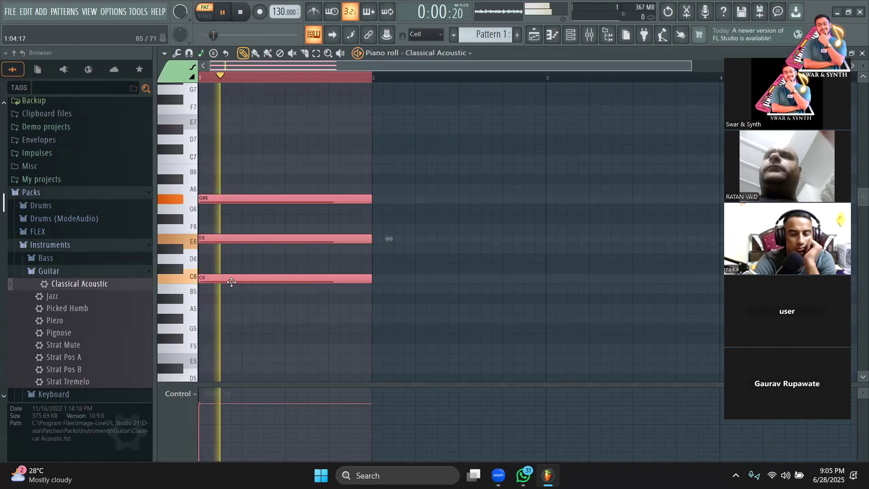
- Duplicate the chord into bar 2, lower the copy to G#5, B5 and D#6, and play both bars
drag(235, 281, 246, 280)
key(ctrl+b)
drag(417, 254, 391, 323)
key(space)
drag(383, 78, 564, 78)
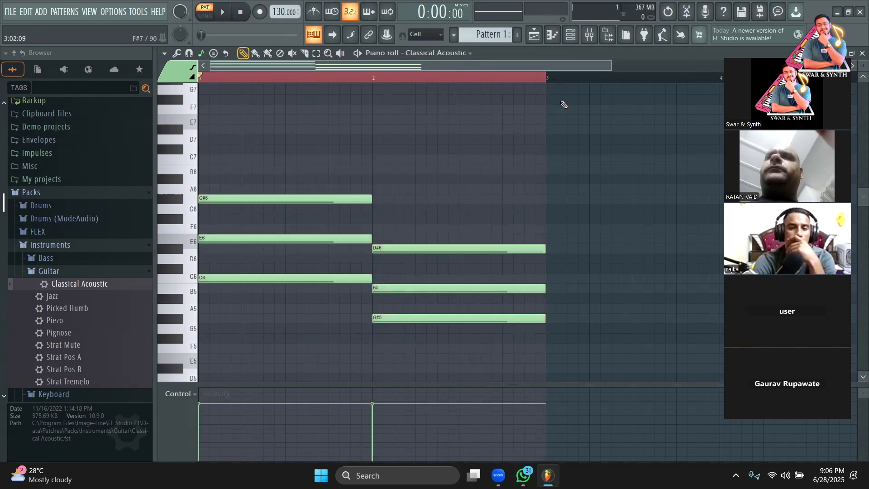
key(space)
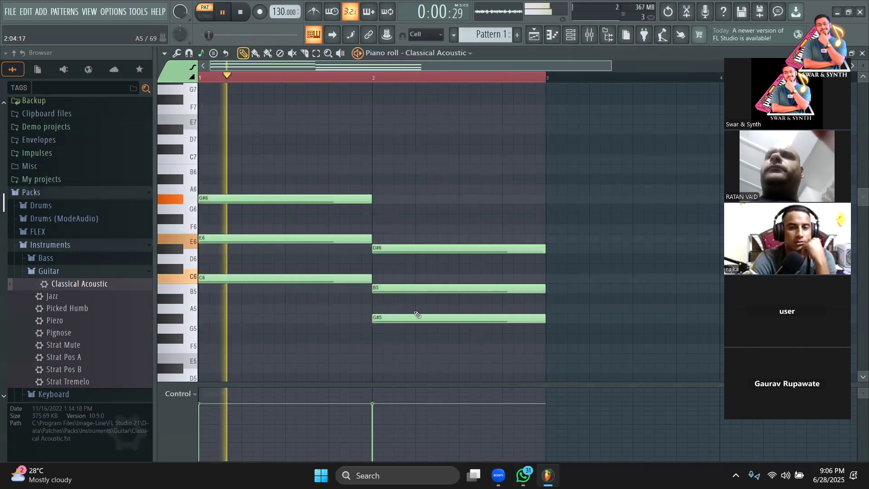
- Stop playback and delete all six notes of the two chords from the Classical Acoustic pattern
key(space)
right_click(467, 248)
right_click(416, 288)
right_click(379, 318)
right_click(326, 278)
right_click(313, 239)
right_click(296, 199)
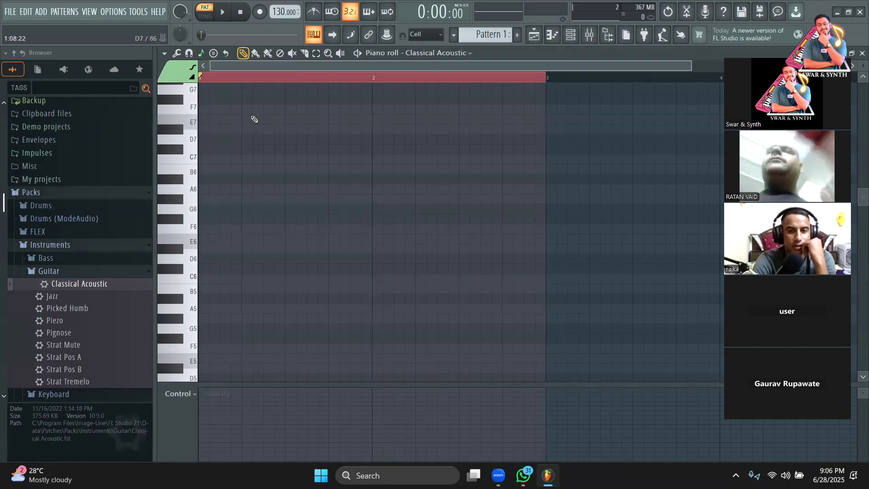
click(204, 54)
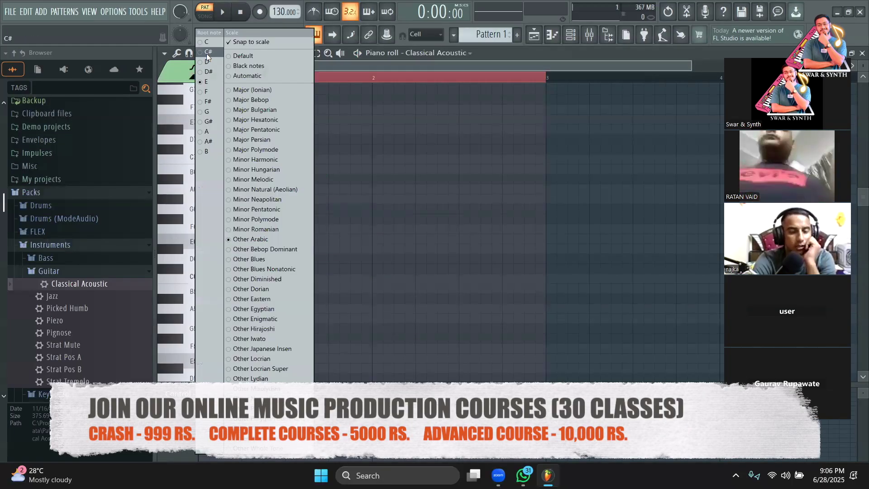
click(418, 61)
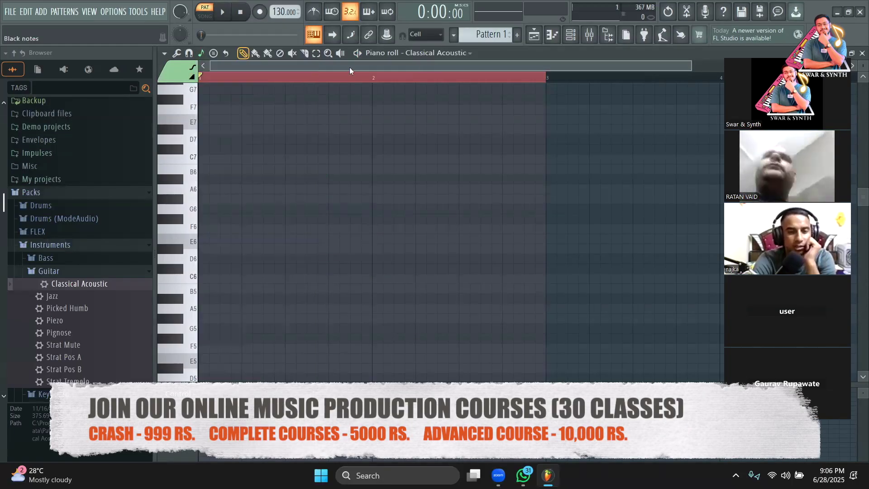